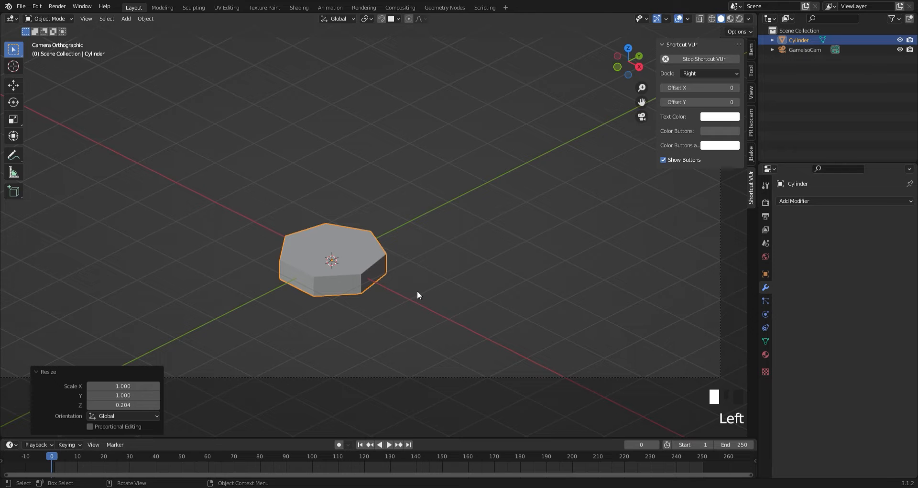
Scale the flattened cylinder up slightly along Z to thicken it.
key("s")
key("z")
left_click(479, 294)
Extrude the cylinder's top face outward at a scale of about 1.286, and extrude it upward about 0.3 m to form a cap.
key("Tab")
key("3")
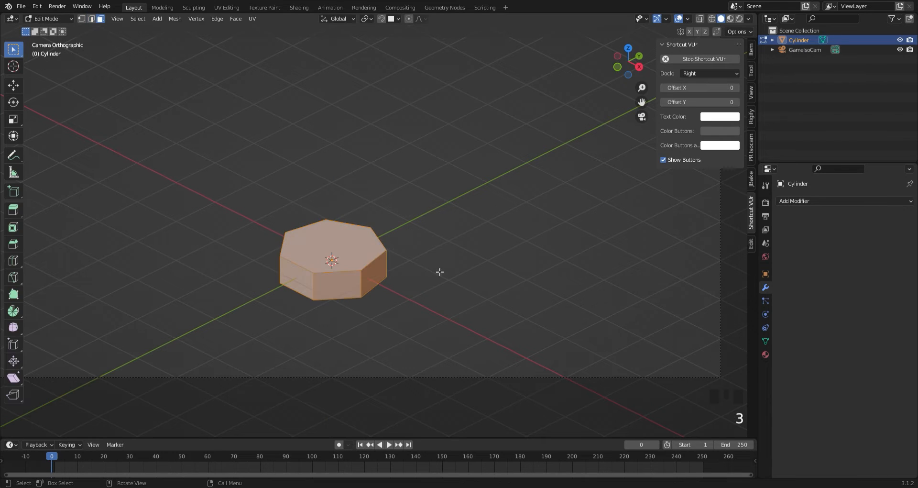
left_click(378, 254)
key("e")
key("s")
left_click(383, 249)
key("e")
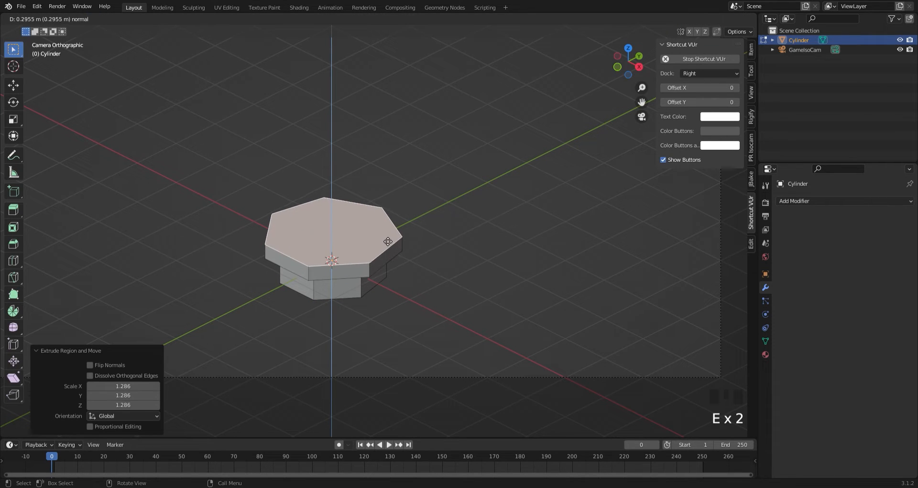
left_click(388, 242)
left_click(434, 325)
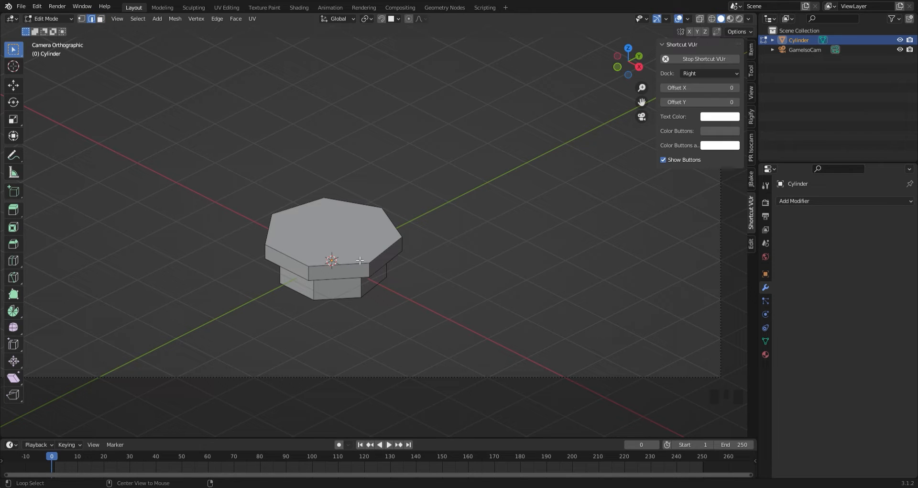
Bevel the rim edge loops and side edges of the stepped cylinder with a 0.108 m width and 5 segments.
left_click(700, 18)
left_click(352, 266, "alt+shift")
left_click(347, 279, "alt+shift")
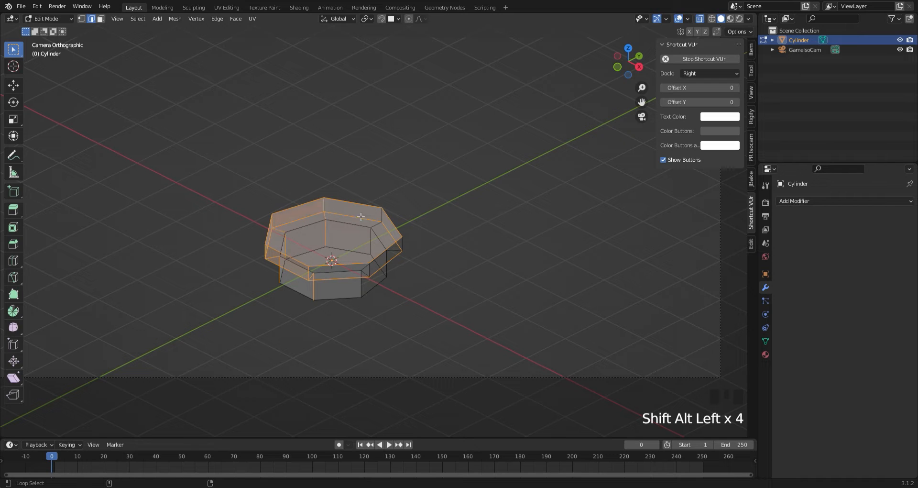
key("ctrl+b")
left_click(452, 297)
left_click(700, 18)
scroll(389, 293, "up", 2)
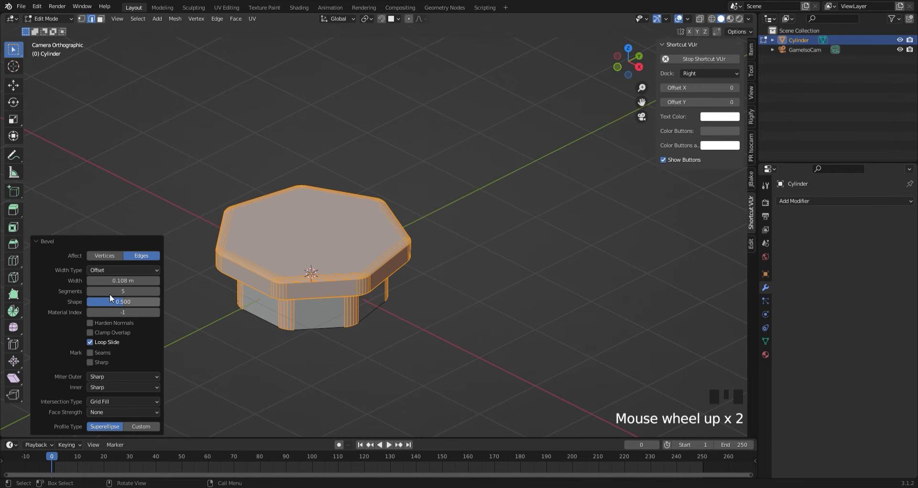
left_click(39, 242)
left_click(108, 185)
Shade the stepped cylinder smooth and enable Auto Smooth at 30°.
key("Tab")
right_click(312, 255)
left_click(312, 256)
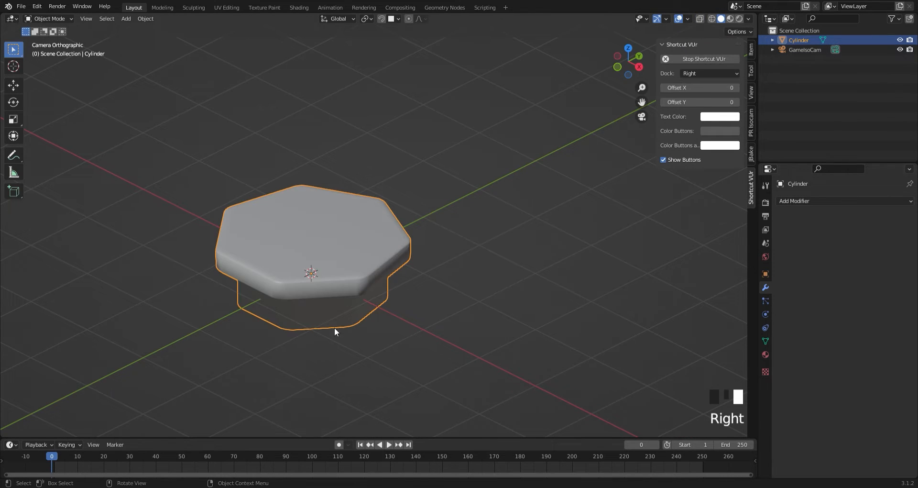
left_click(765, 341)
left_click(834, 401)
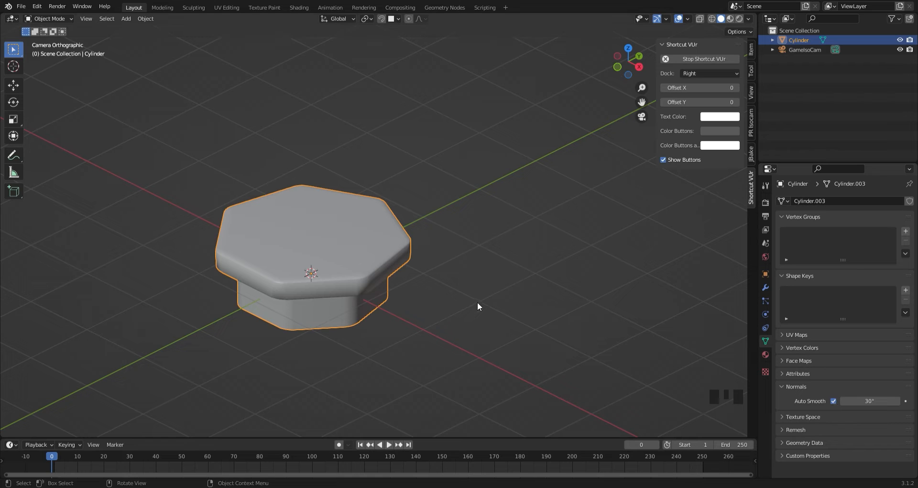
Scale the whole stepped cylinder up uniformly in Object Mode.
scroll(478, 303, "up", 2)
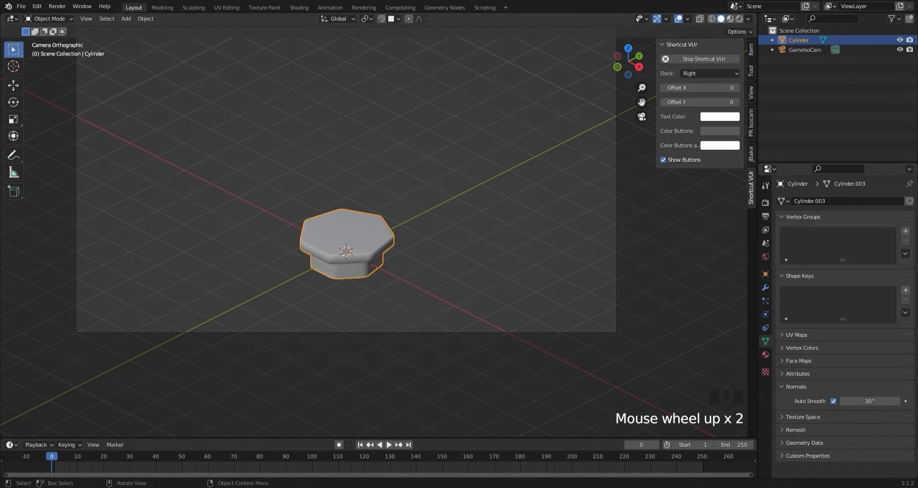
key("s")
left_click(371, 217)
Add a cube isolated in local view and scale it down uniformly from the back view.
key("shift+a")
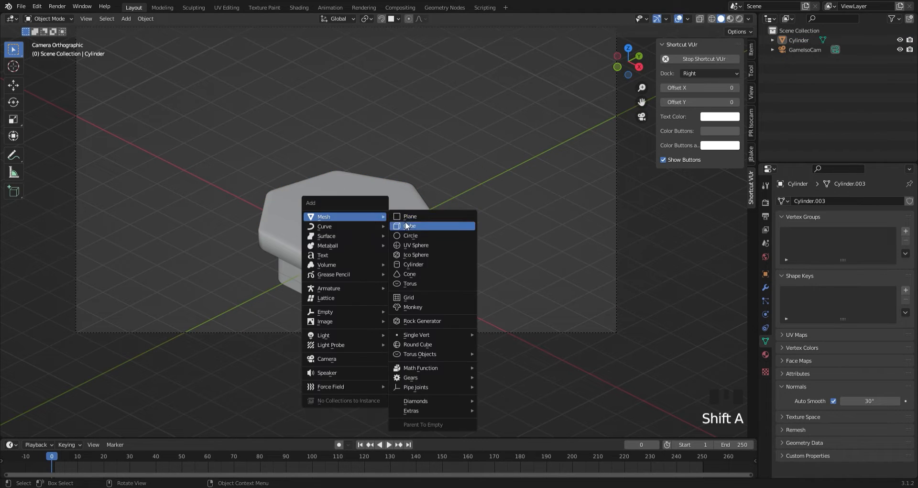
left_click(407, 222)
key("slash")
left_click(627, 58)
key("s")
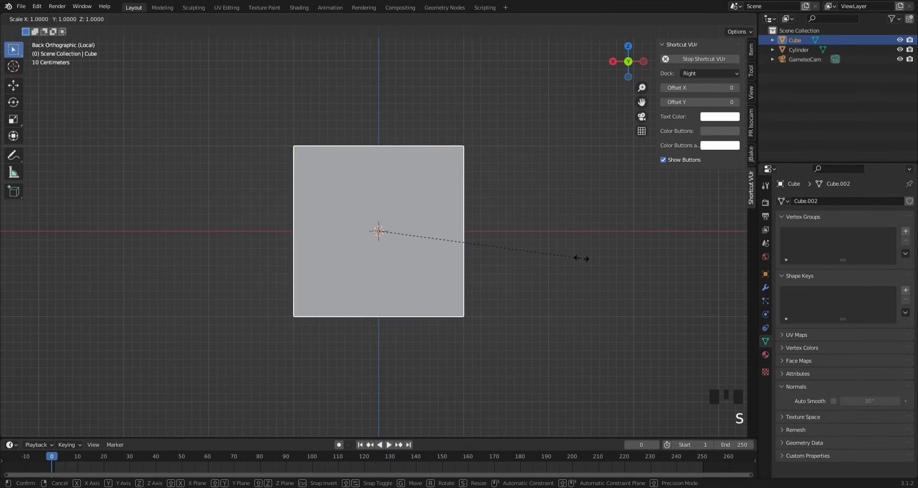
left_click(410, 241)
Flatten the cube along Z and stretch it by about 1.13 along X to form a wide block.
scroll(411, 248, "up", 6)
key("s")
key("z")
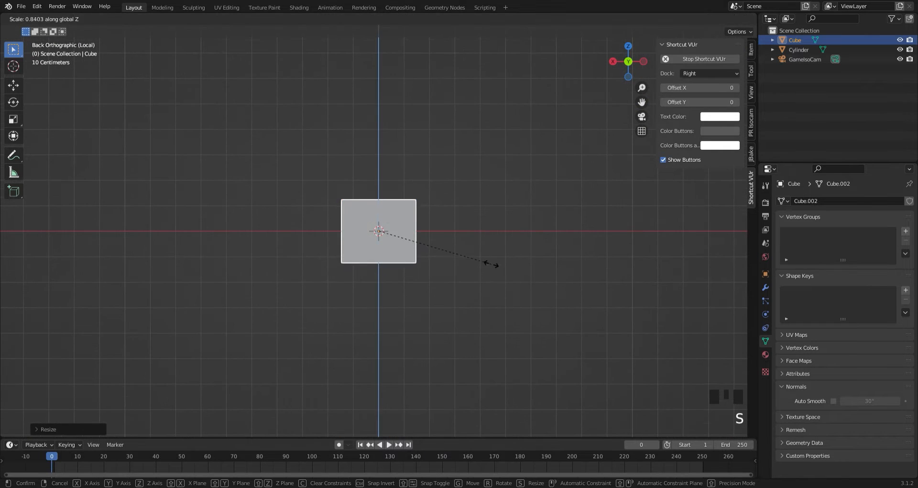
left_click(469, 261)
key("s")
key("x")
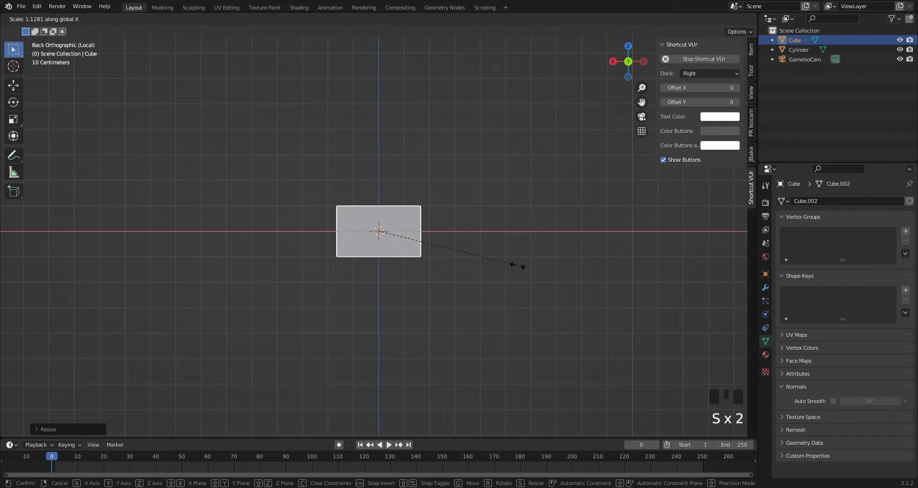
left_click(518, 267)
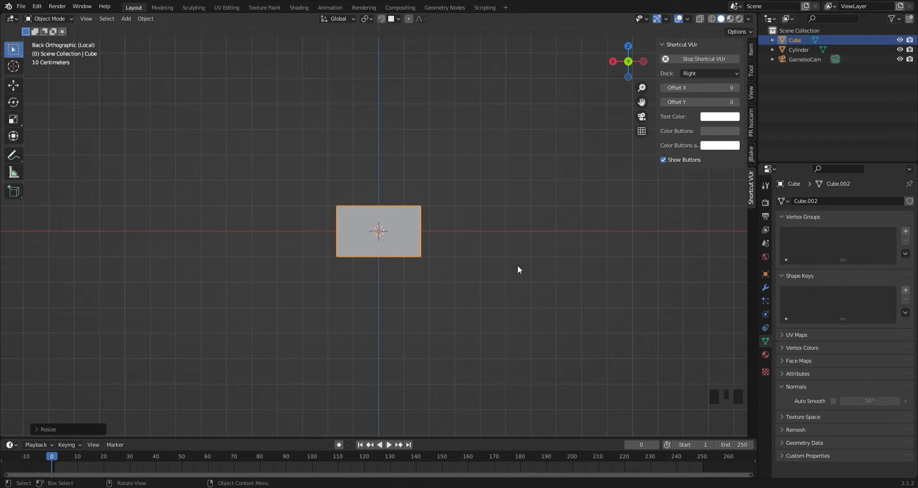
Add a Bevel modifier to the block with an amount of 0.27 m and 6 segments.
left_click(766, 287)
left_click(806, 200)
left_click(709, 239)
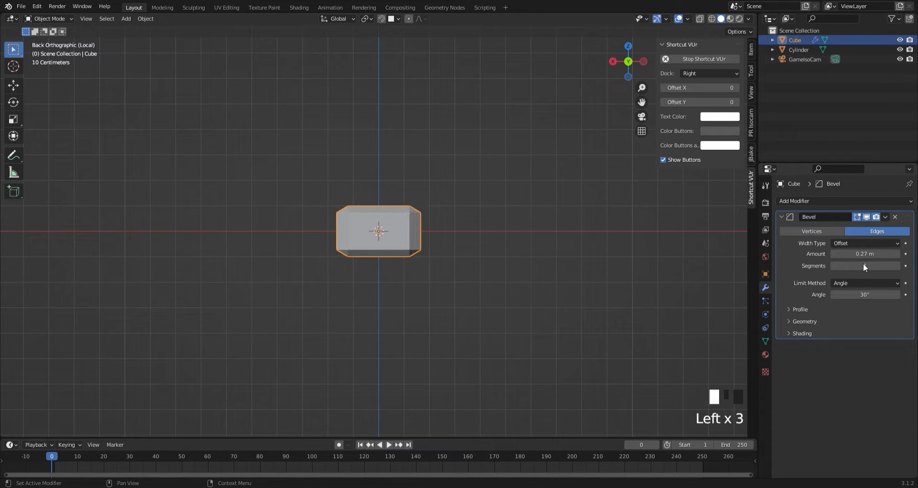
left_click(897, 265)
Shade the block smooth and apply its Bevel modifier.
right_click(323, 230)
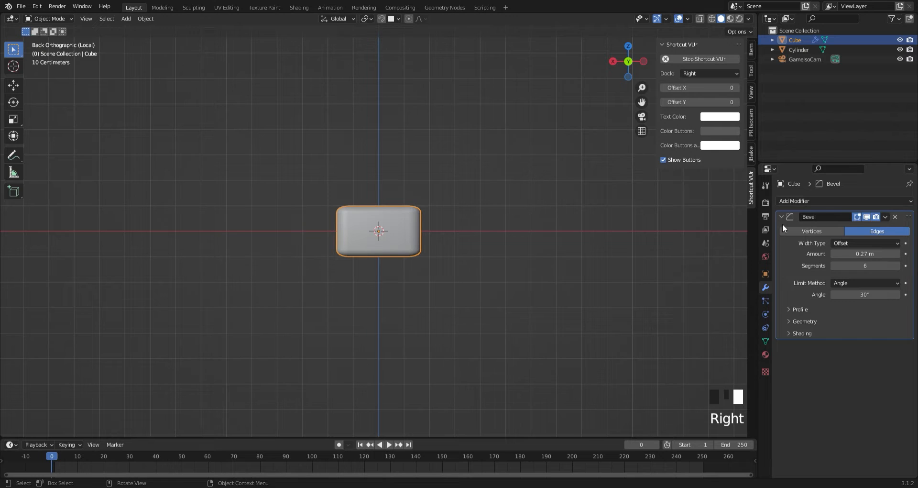
left_click(886, 217)
left_click(874, 226)
Duplicate the block's mesh in Edit Mode with X-ray on and place the copy directly beside the original along X.
key("Tab")
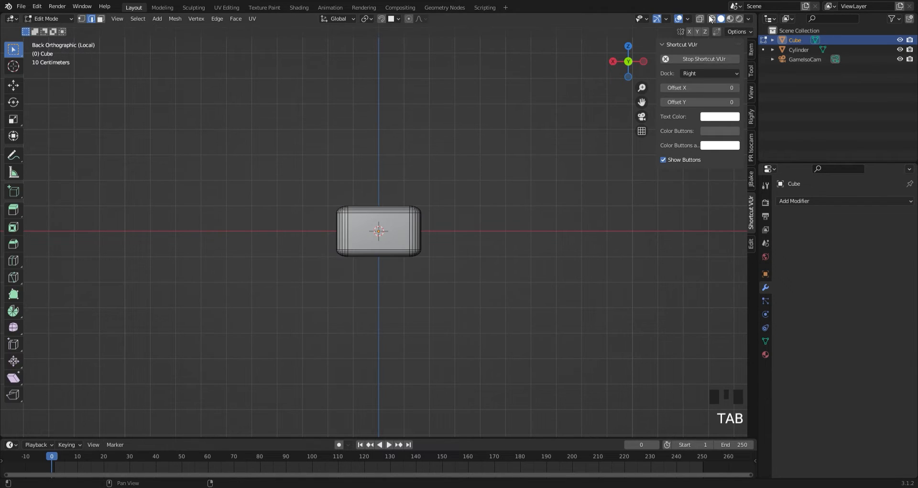
scroll(395, 311, "up", 1)
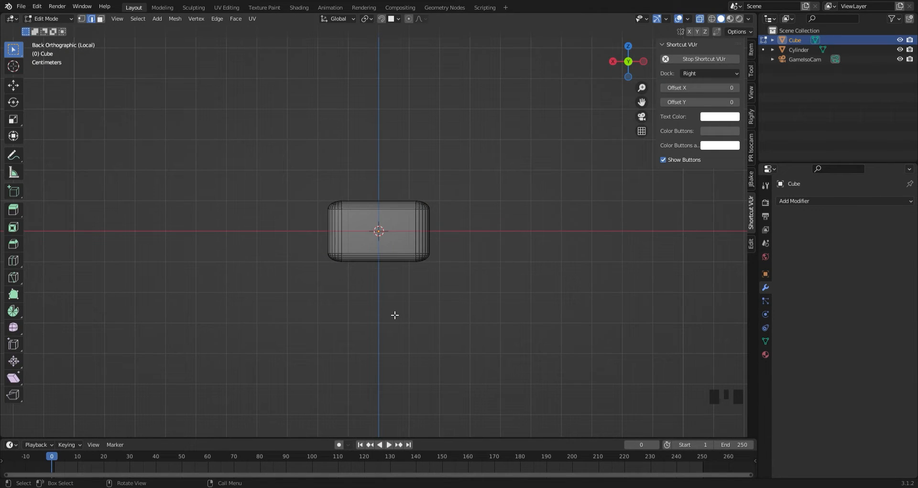
scroll(394, 315, "down", 1)
left_click(401, 234)
key("shift+d")
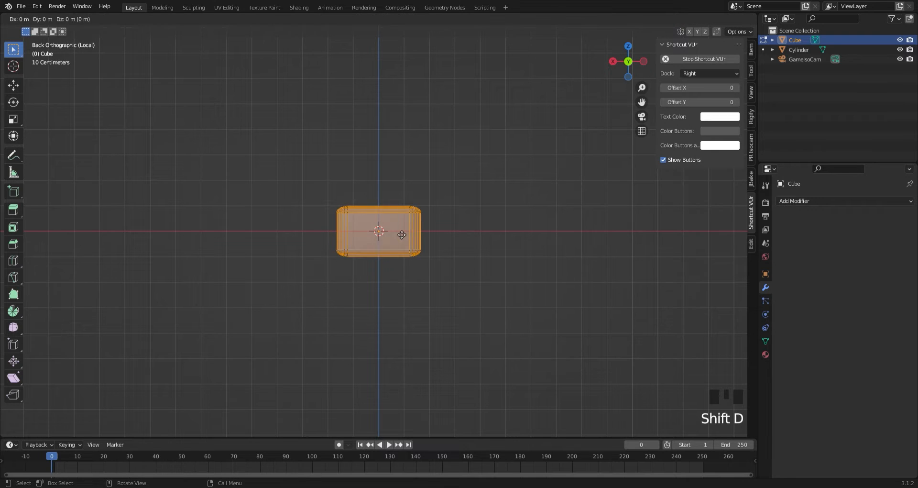
left_click(488, 247)
left_click(553, 323)
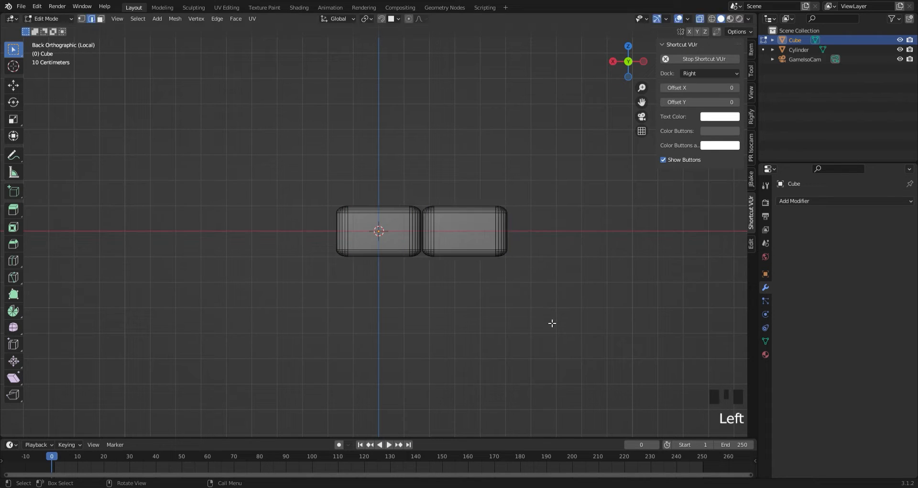
Shorten the second block by moving its outer end inward along X.
key("g")
key("x")
left_click(527, 277)
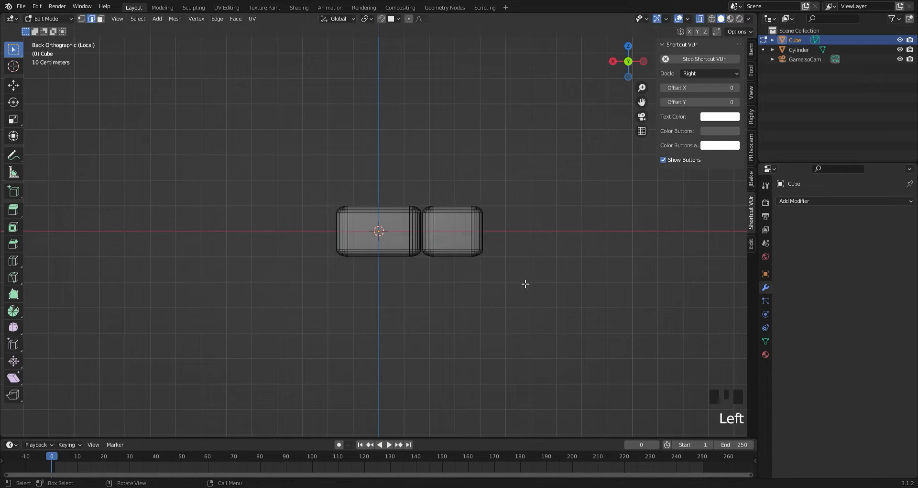
Duplicate both blocks along X to continue the row with a third and fourth block.
left_click_drag(503, 296, 335, 204)
key("shift+d")
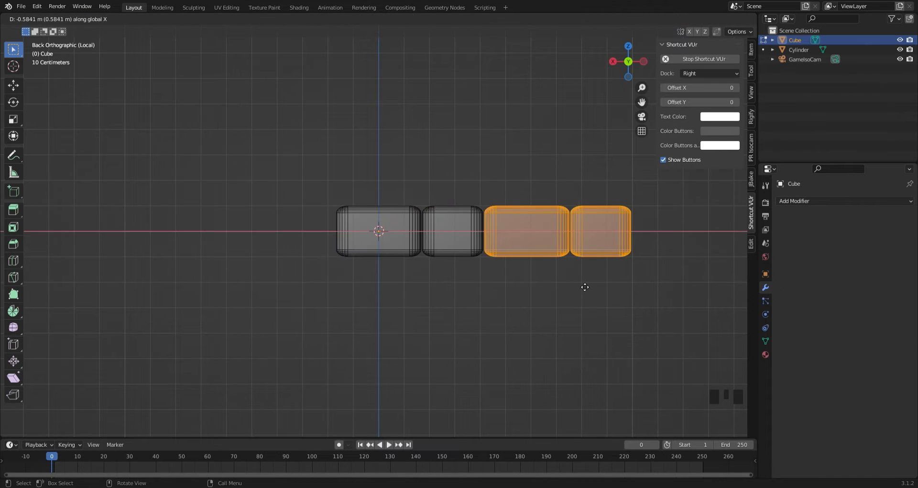
left_click(584, 287)
left_click(584, 287)
Shorten the third block by moving its outer end about 0.05 m inward along X.
scroll(528, 242, "up", 2)
left_click_drag(415, 141, 486, 287)
key("g")
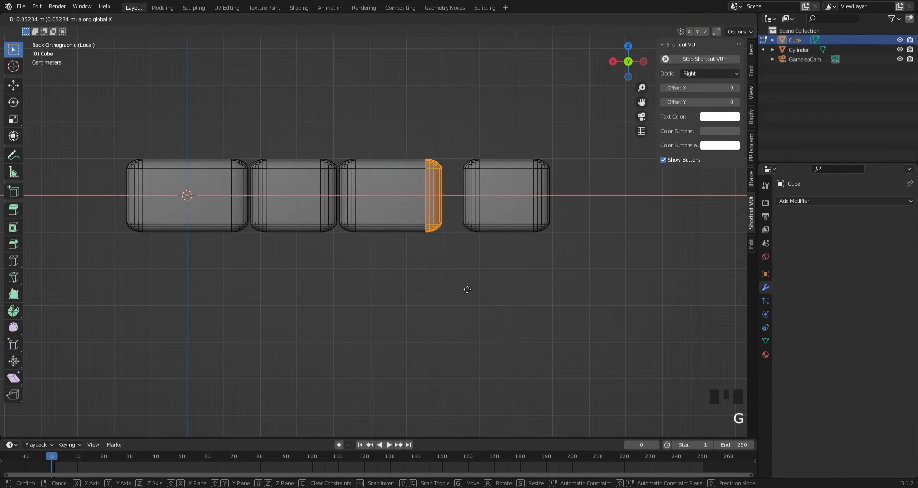
left_click(468, 288)
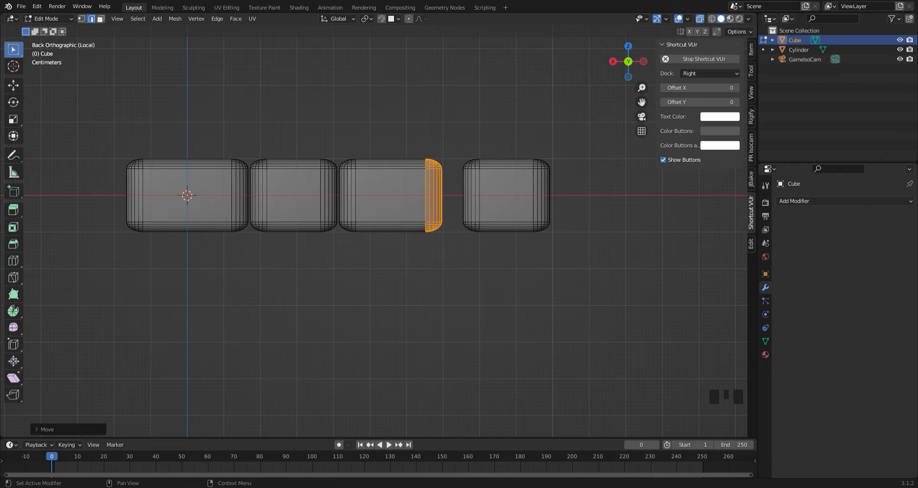
Lengthen the fourth block by moving its inner end along X until it nearly meets the third block.
left_click_drag(595, 276, 550, 246)
left_click_drag(458, 141, 512, 239)
key("g")
key("x")
left_click(492, 239)
Duplicate the fourth block along X and place the copy beside it as the fifth block.
left_click_drag(584, 276, 443, 116)
key("shift+d")
key("x")
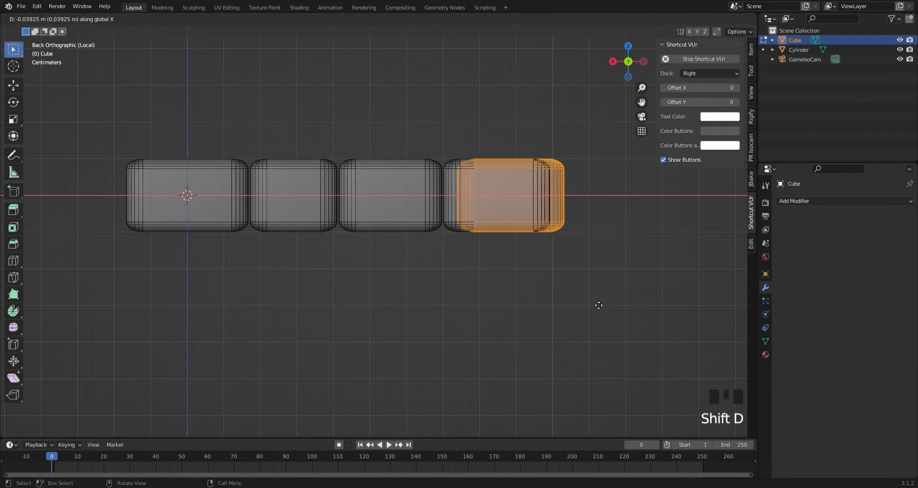
left_click(693, 302)
Lengthen the fifth block by moving its outer end outward along X, making it the longest in the row.
middle_click_drag(692, 299, 430, 290, "shift")
left_click_drag(431, 267, 373, 129)
key("g")
key("x")
left_click(473, 258)
left_click(467, 264)
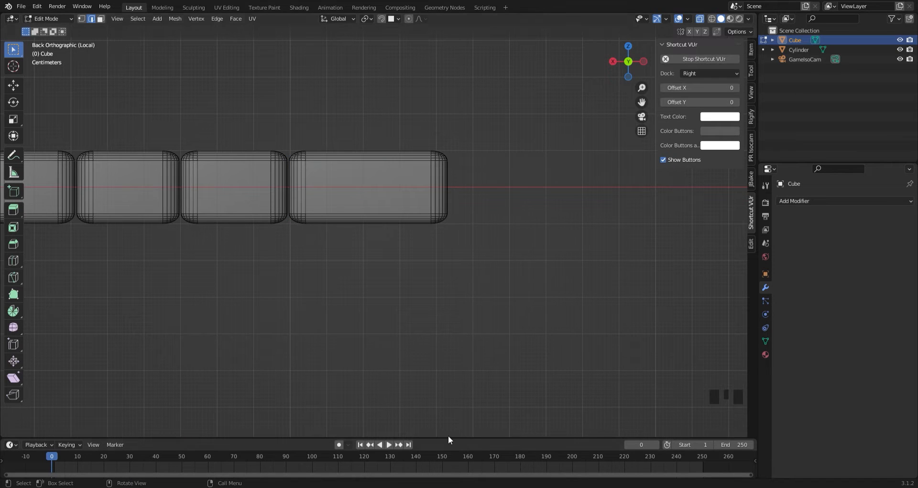
Duplicate the long fifth block along X and place the copy beside it as the sixth block.
scroll(231, 197, "up", 2)
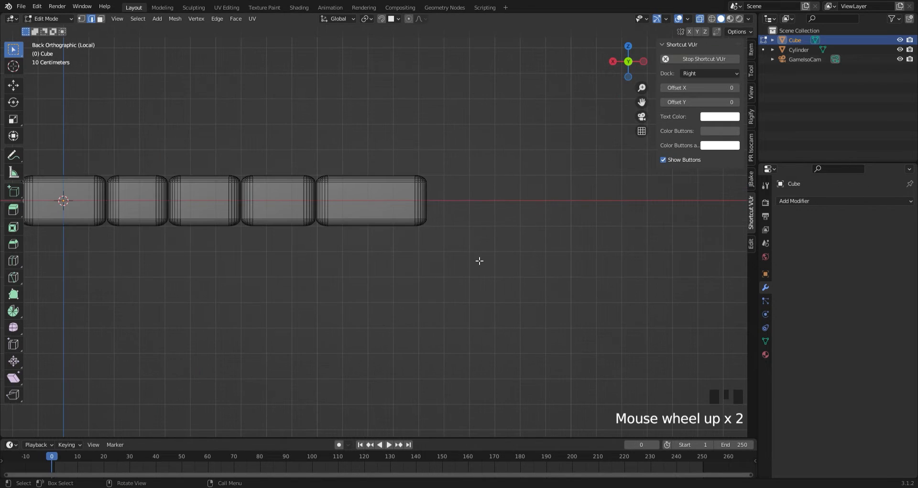
left_click_drag(478, 259, 315, 146)
left_click_drag(558, 276, 315, 117)
key("shift+d")
key("x")
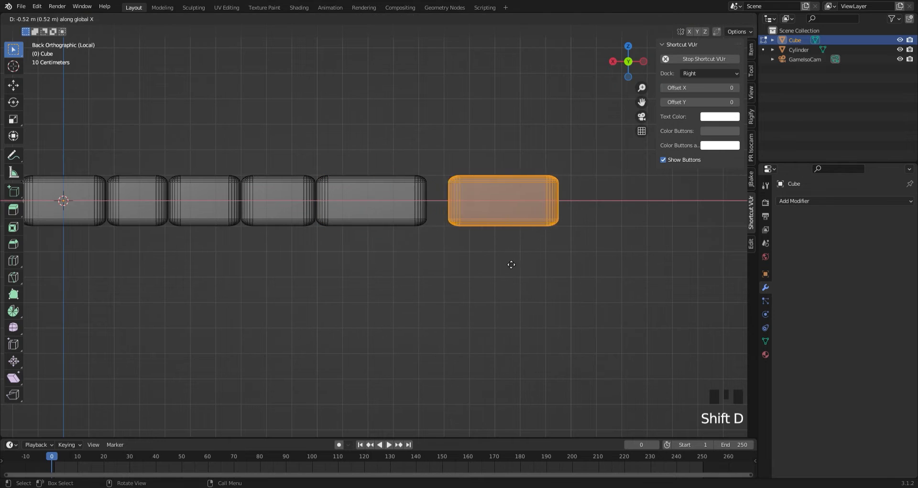
left_click(491, 262)
Shorten the sixth block to a nearly square shape by moving its outer end inward along X.
left_click_drag(559, 261, 517, 155)
key("g")
key("x")
left_click(484, 205)
Duplicate the short sixth block along X and place the copy beside it as the seventh block.
left_click_drag(507, 263, 424, 151)
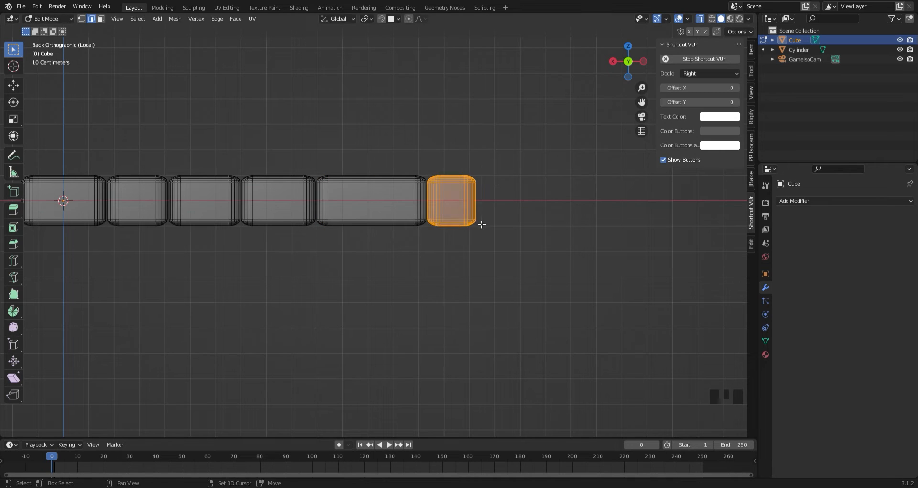
key("shift+d")
key("x")
left_click(531, 228)
Lengthen the seventh block by moving its outer end outward along X.
left_click_drag(550, 265, 509, 161)
key("g")
key("x")
left_click(598, 225)
left_click(589, 266)
Add vertical loop cuts along the row of seven blocks, one centred in most blocks and two in the long fifth block.
scroll(285, 286, "down", 2)
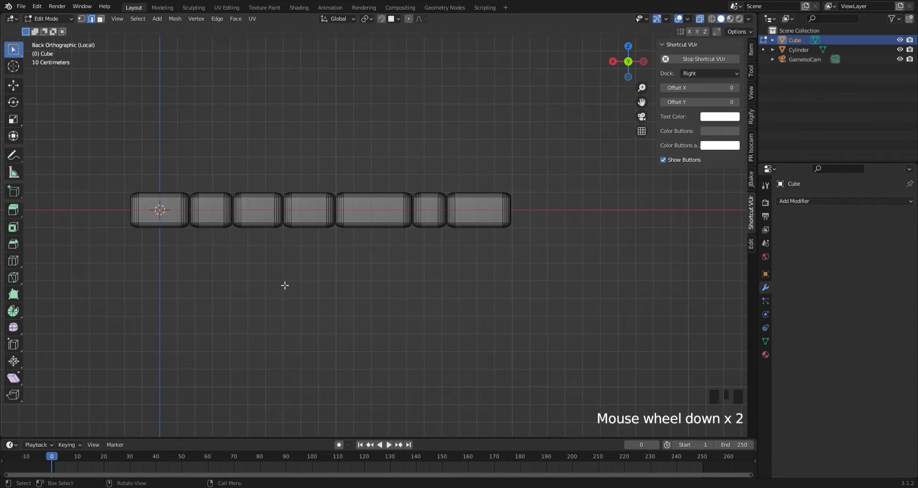
key("ctrl+r")
left_click(162, 220)
right_click(162, 220)
key("ctrl+r")
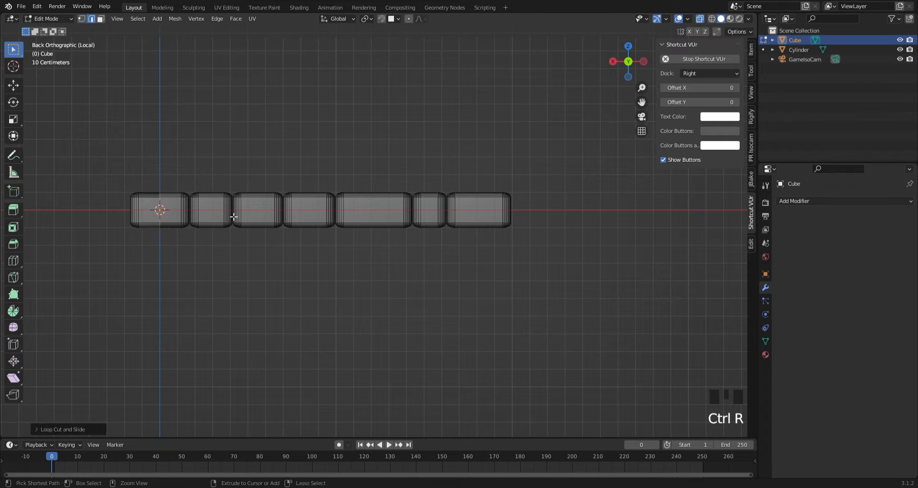
left_click(214, 201)
right_click(214, 201)
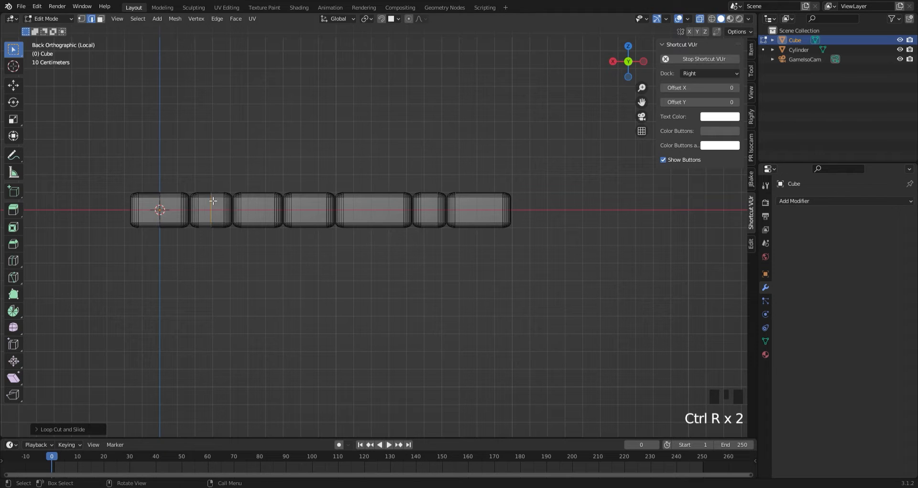
left_click(376, 218)
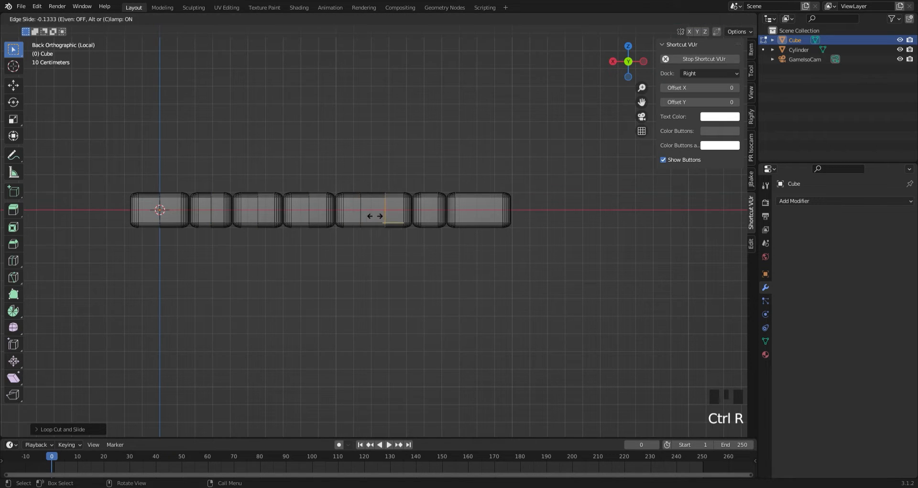
left_click(373, 216)
left_click(482, 214)
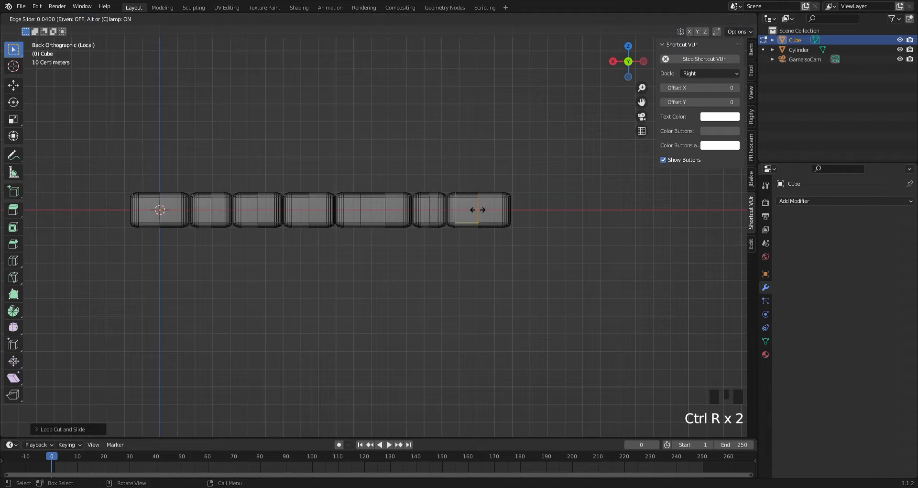
left_click(487, 292)
Duplicate the whole row of seven blocks along X and place the copy end to end, forming a fourteen-block row.
left_click_drag(581, 304, 110, 156)
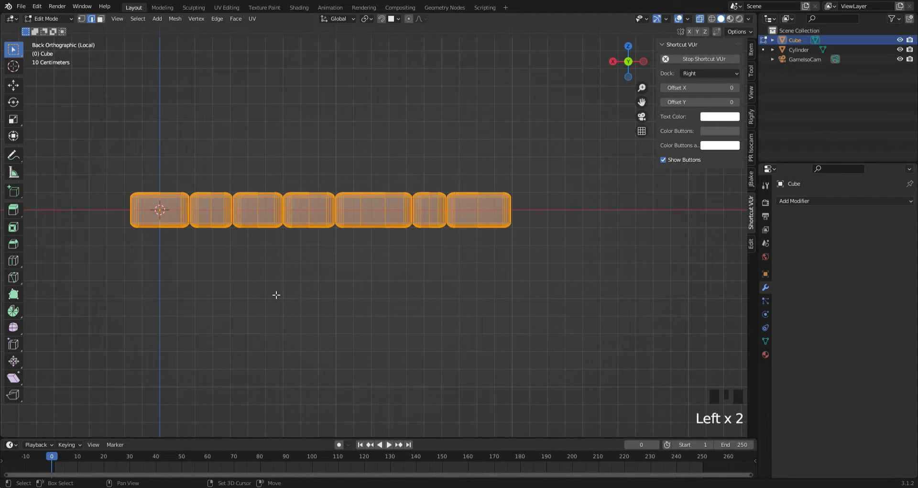
key("shift+d")
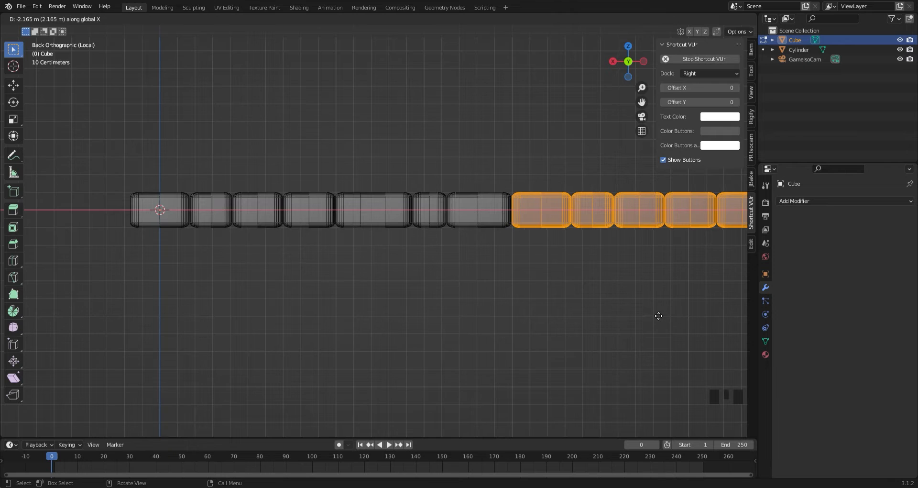
left_click(659, 315)
scroll(521, 312, "up", 2)
key("Tab")
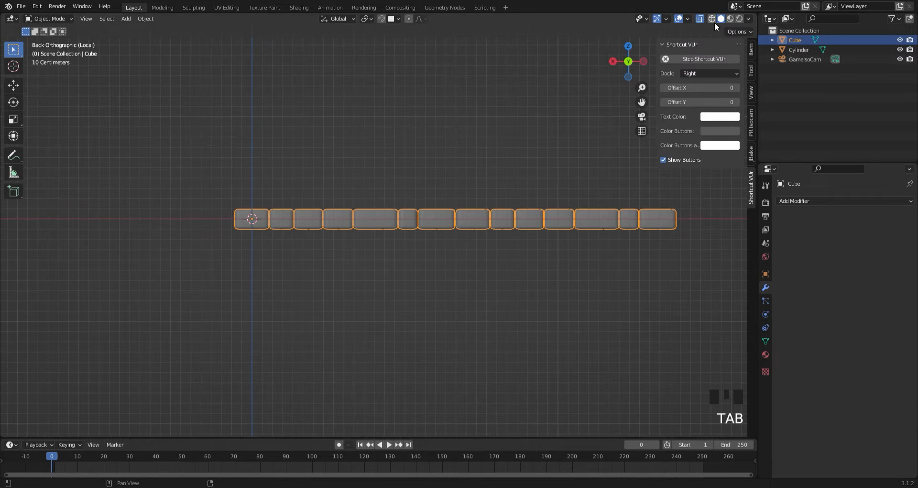
double_click(504, 311)
Add a Simple Deform modifier to the block row and bend it 360° around the Z axis into a ring.
middle_click_drag(503, 311, 451, 234)
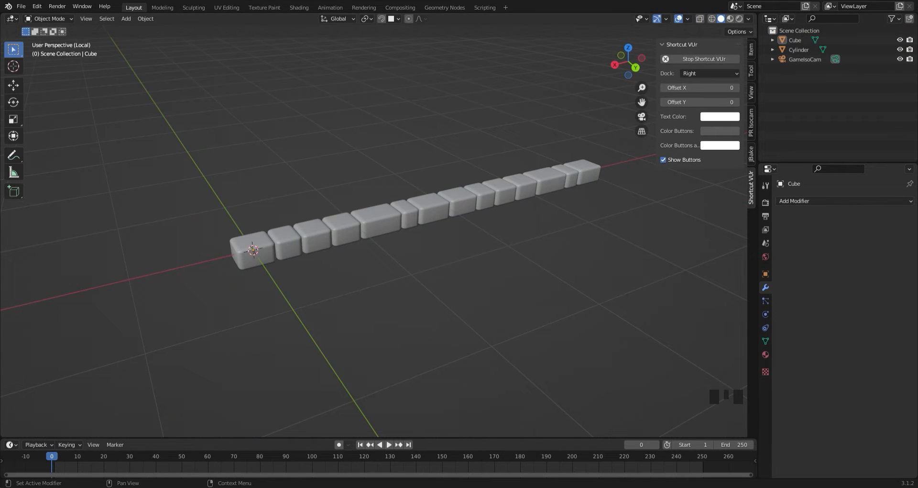
left_click(414, 220)
left_click(838, 200)
left_click(814, 326)
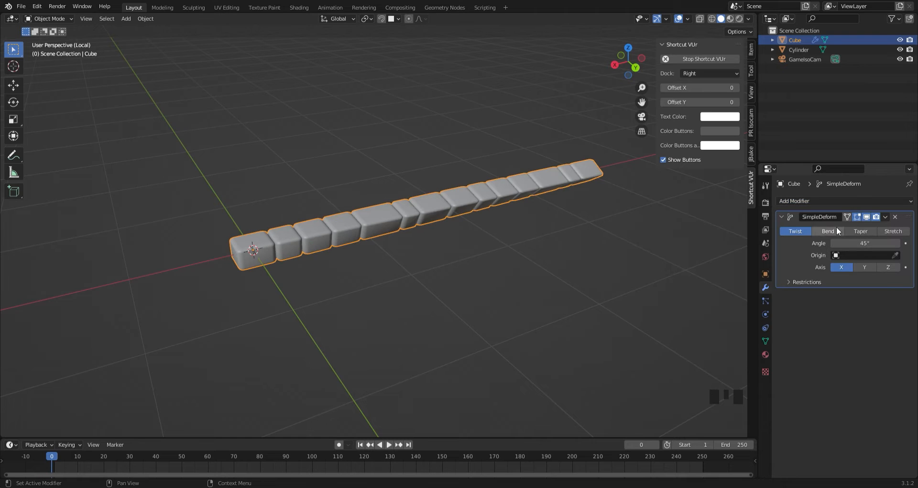
left_click(823, 231)
left_click(888, 267)
scroll(574, 287, "down", 3)
left_click_drag(861, 243, 904, 243)
scroll(247, 259, "up", 4)
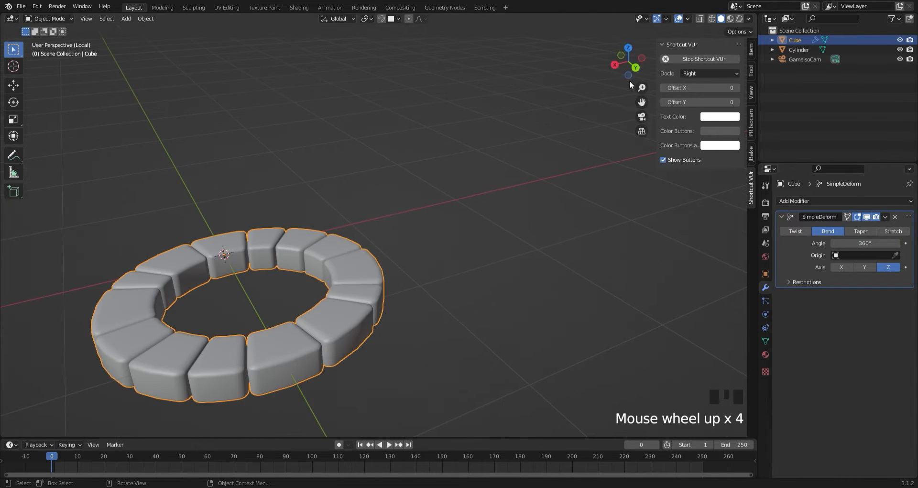
Apply the Simple Deform modifier to the ring of blocks.
middle_click_drag(104, 236, 107, 218)
left_click(634, 63)
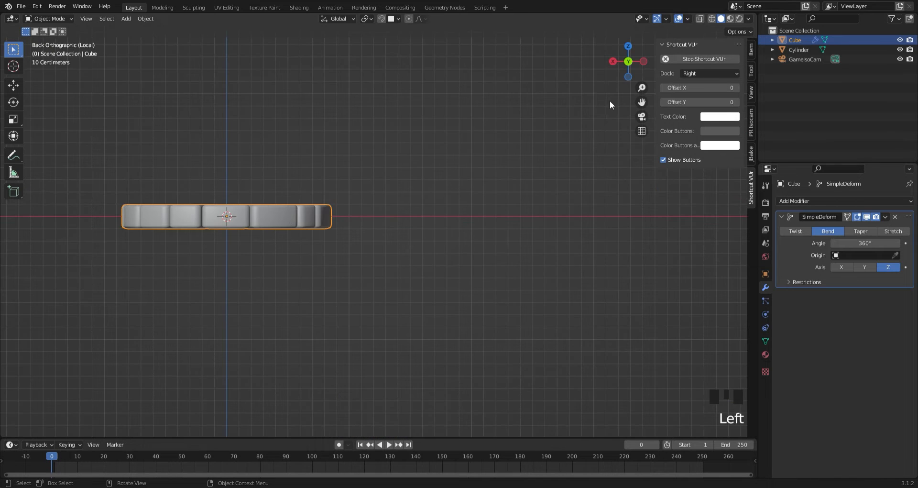
left_click_drag(642, 102, 799, 202)
scroll(378, 282, "down", 2)
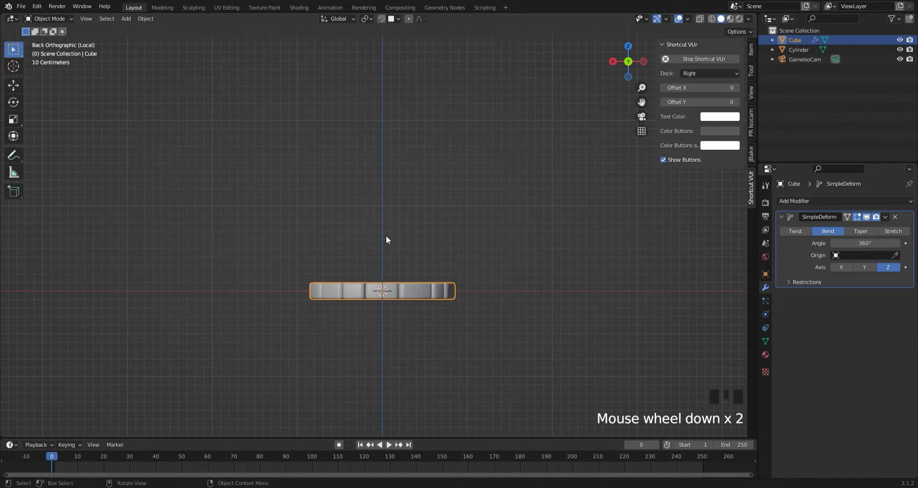
left_click(886, 217)
left_click(879, 225)
Duplicate the ring twice upward along Z to stack three layers of blocks.
key("shift+d")
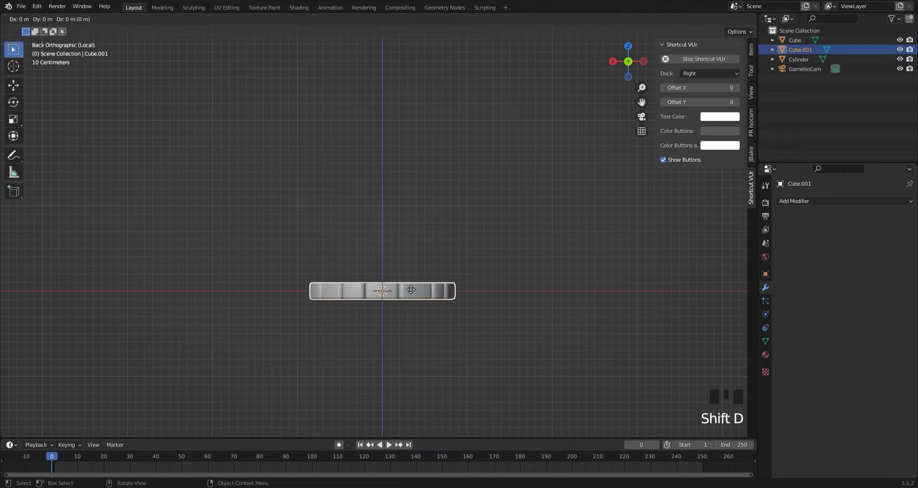
left_click(414, 295)
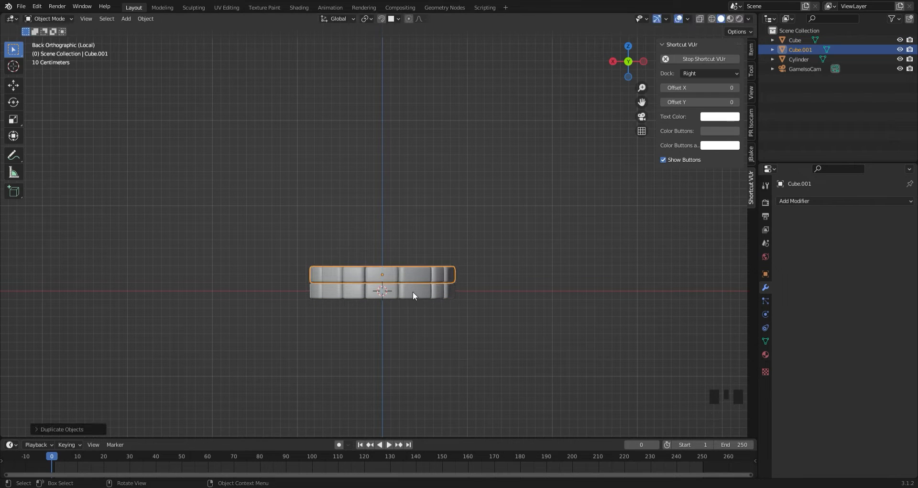
key("shift+d")
left_click(440, 323)
left_click(400, 258)
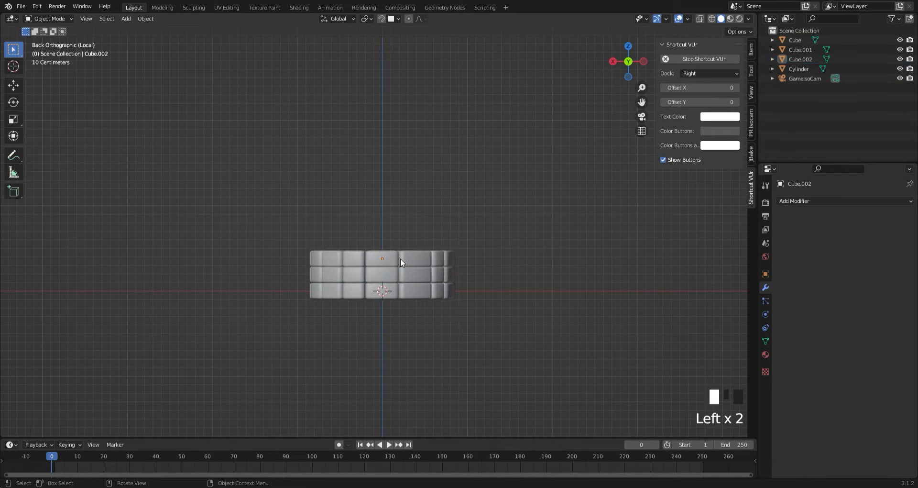
Rotate the top ring about half a turn around Z so its block joints are offset from the lower layers.
scroll(515, 154, "up", 5)
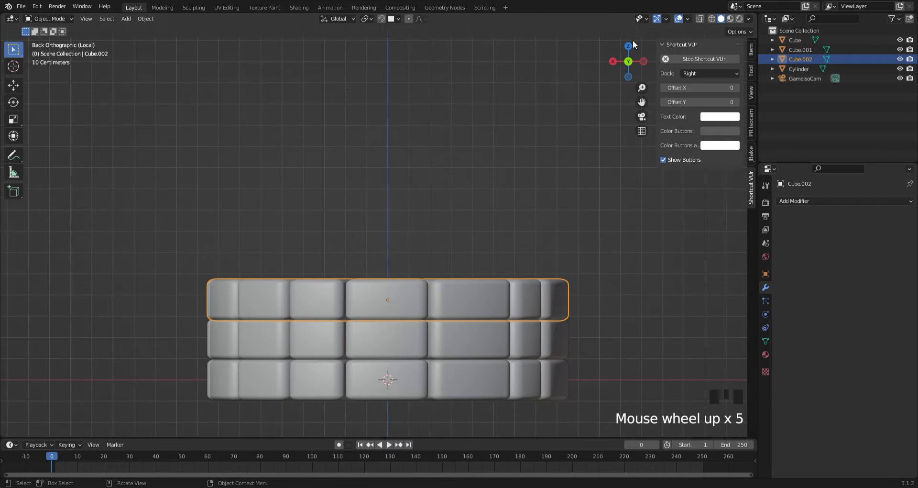
left_click(629, 46)
scroll(409, 213, "down", 5)
scroll(413, 217, "up", 1)
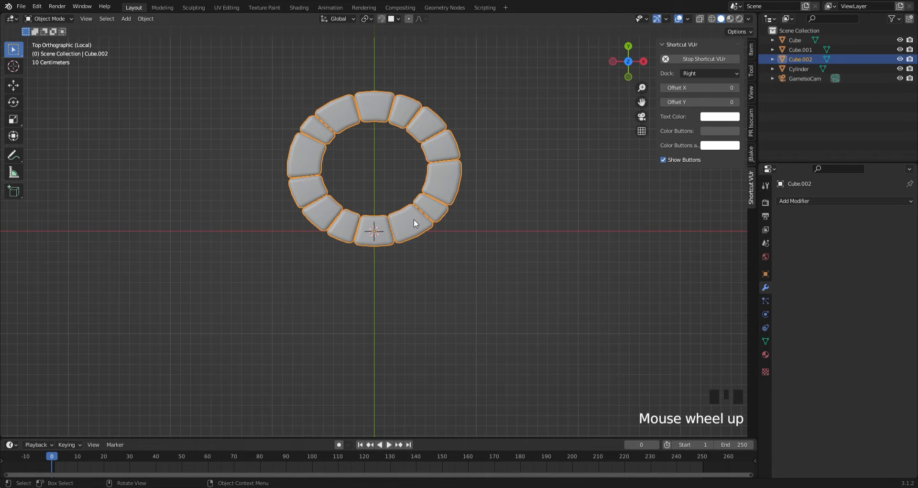
key("shift+d")
key("r")
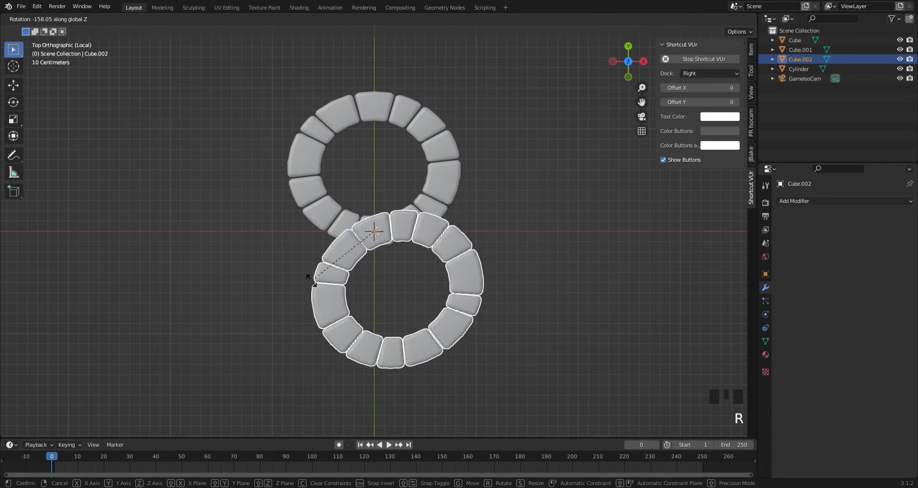
left_click(274, 264)
Rotate the middle ring about a quarter turn around Z and move it along Y and X back over the bottom ring.
left_click(358, 107)
key("r")
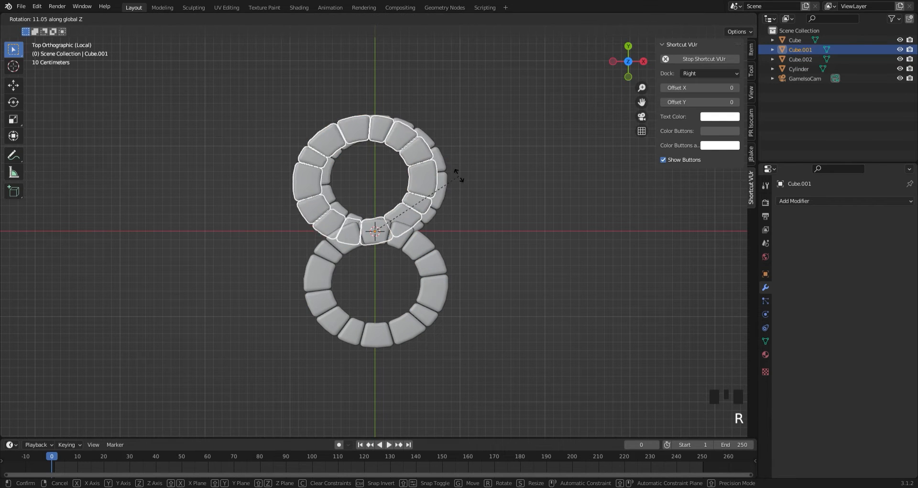
left_click(334, 128)
key("g")
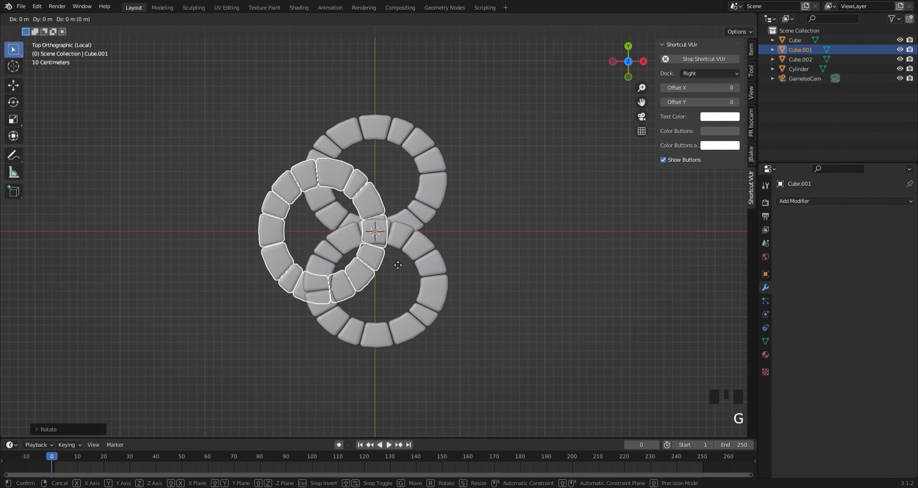
key("y")
left_click(395, 217)
key("g")
key("x")
left_click(445, 218)
Scale the middle ring along Y and X and nudge it along X to match the outline of the bottom ring.
key("s")
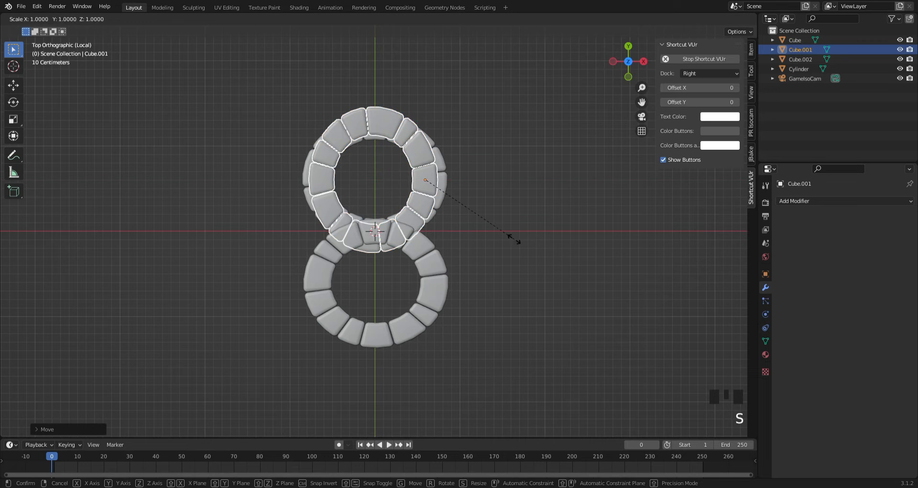
key("y")
left_click(500, 242)
key("s")
key("x")
left_click(526, 247)
key("g")
key("x")
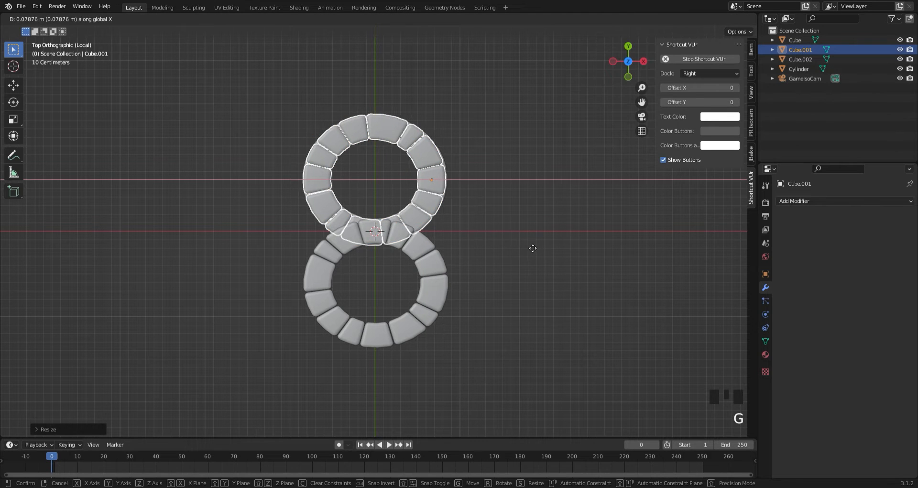
left_click(530, 245)
key("s")
key("x")
left_click(530, 243)
Move the top ring along Y over the other two layers and adjust its scale to match.
left_click(435, 293)
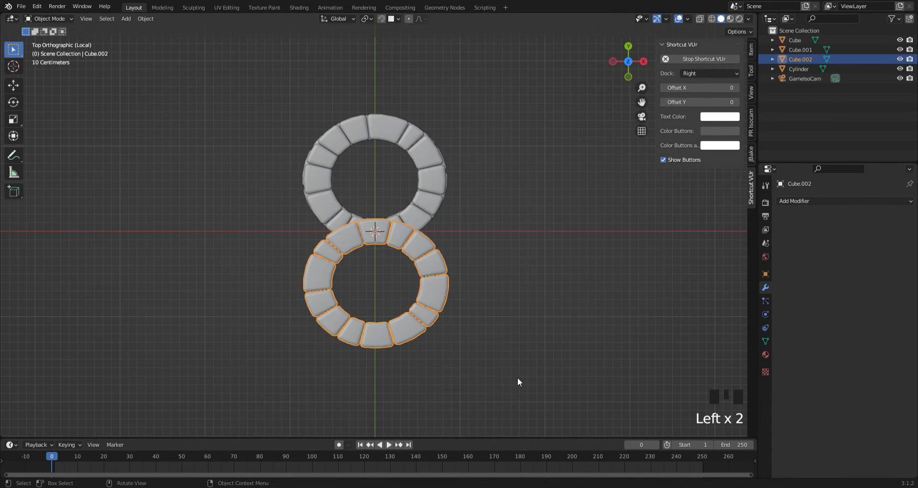
key("g")
key("y")
left_click(509, 267)
key("s")
left_click(530, 290)
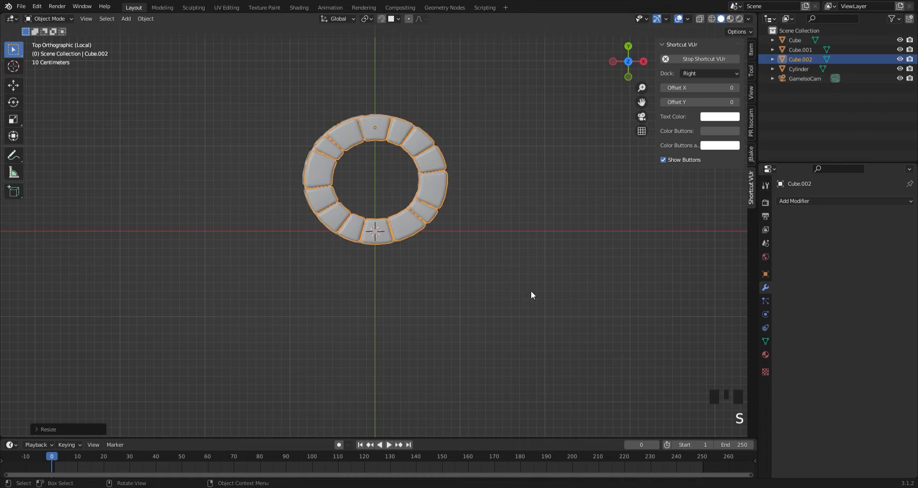
left_click(531, 294)
Align the middle ring with the other layers in the side view by moving and scaling it along Y.
key("KP_3")
scroll(507, 312, "up", 4)
left_click(427, 318)
key("g")
key("y")
left_click(458, 357)
key("s")
key("y")
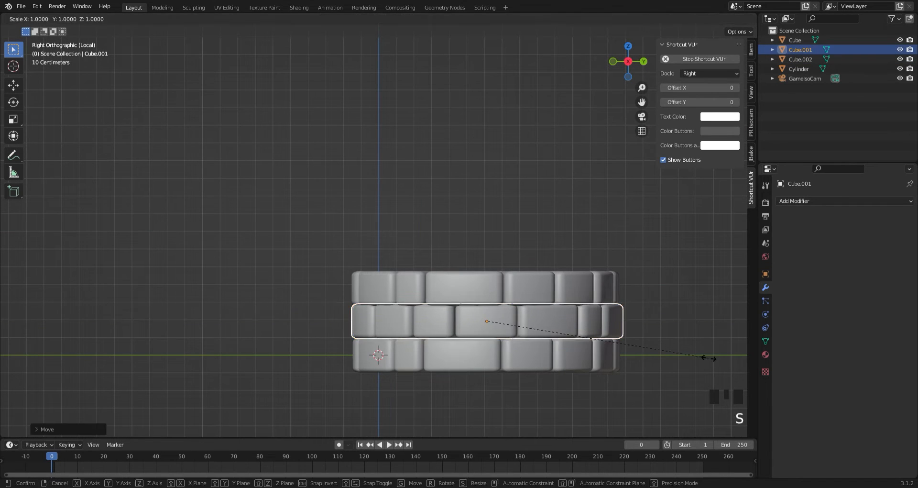
left_click(703, 357)
Move the top ring along Y to line it up with the rings below.
left_click(598, 289)
key("g")
key("y")
left_click(644, 277)
left_click(650, 327)
Duplicate all three rings upward along Z to build a wall of six layers.
middle_click_drag(478, 311, 459, 316)
scroll(459, 314, "down", 3)
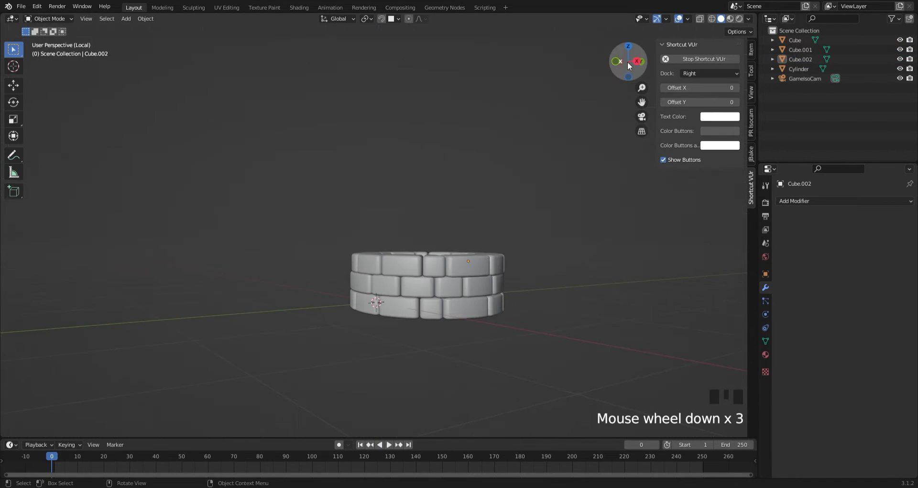
left_click(628, 64)
left_click_drag(355, 209, 460, 323)
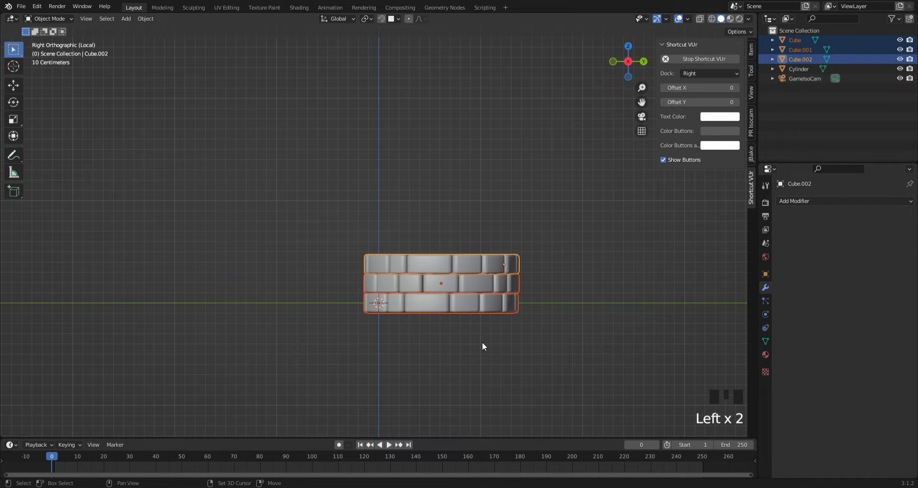
key("shift+d")
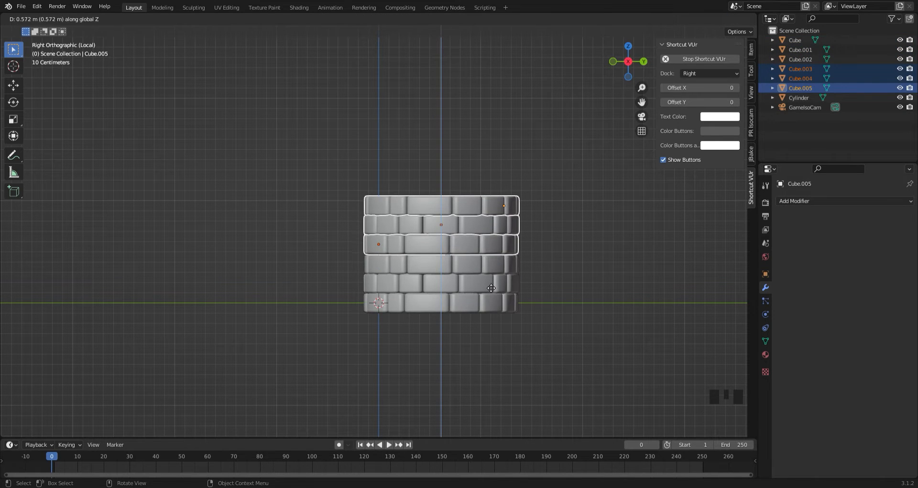
left_click(505, 380)
left_click(504, 380)
Join all six stone rings into a single object.
middle_click_drag(505, 380, 326, 263)
left_click(371, 214)
left_click_drag(370, 214, 511, 390)
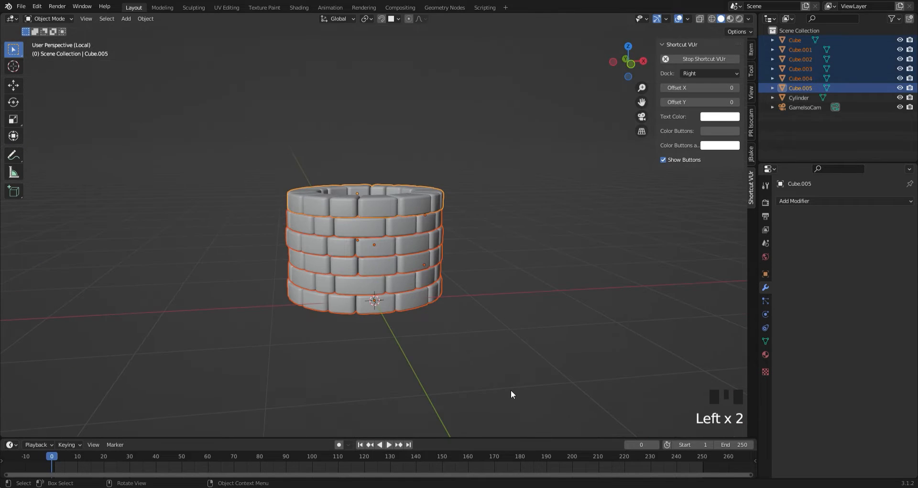
key("ctrl+j")
left_click(512, 388)
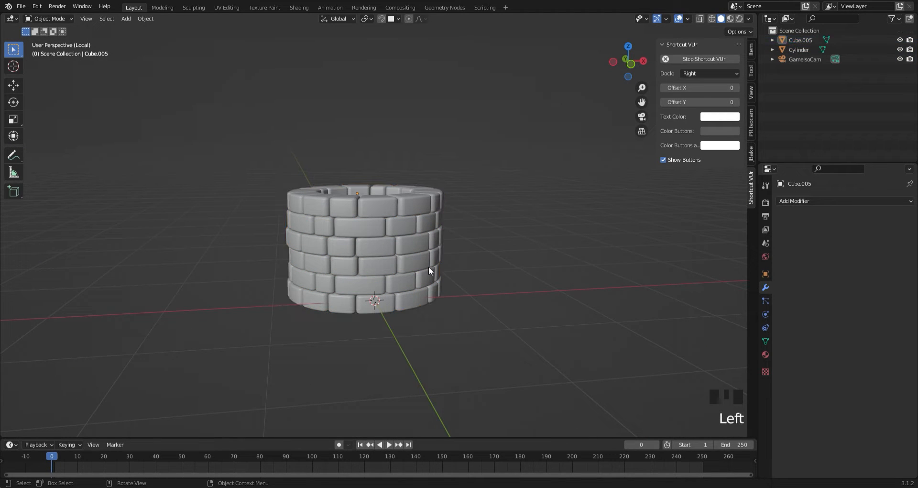
Leave local view and move the joined stone wall up above the polygonal base.
left_click(420, 267)
key("slash")
key("g")
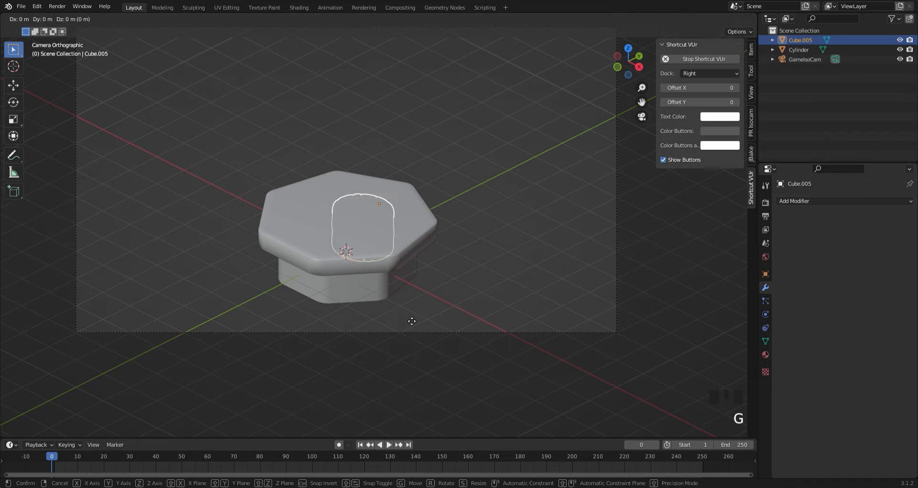
left_click(451, 278)
Enlarge the stone wall uniformly and flatten it along Z.
key("s")
left_click(507, 275)
key("s")
key("z")
left_click(497, 240)
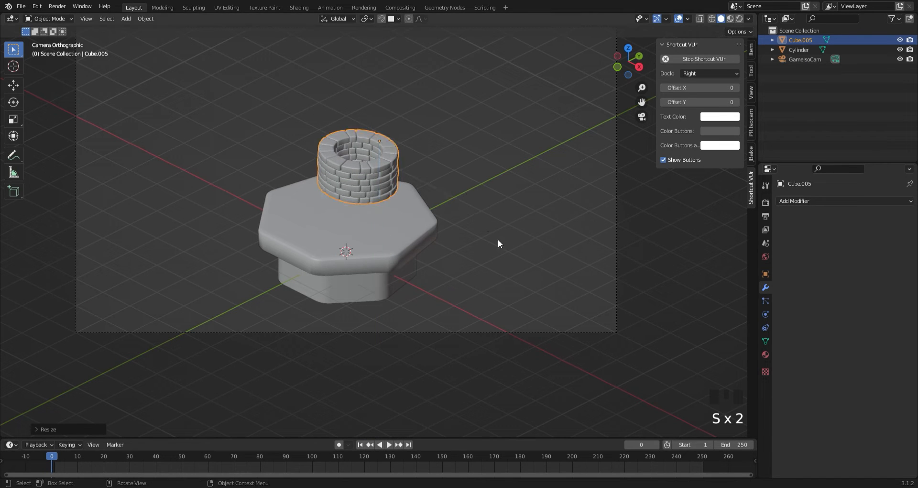
Reposition the stone wall over the base in the top view by moving it along Y and X.
middle_click_drag(498, 240, 462, 268)
key("KP_7")
scroll(424, 289, "up", 6)
scroll(424, 290, "up", 4)
key("g")
key("y")
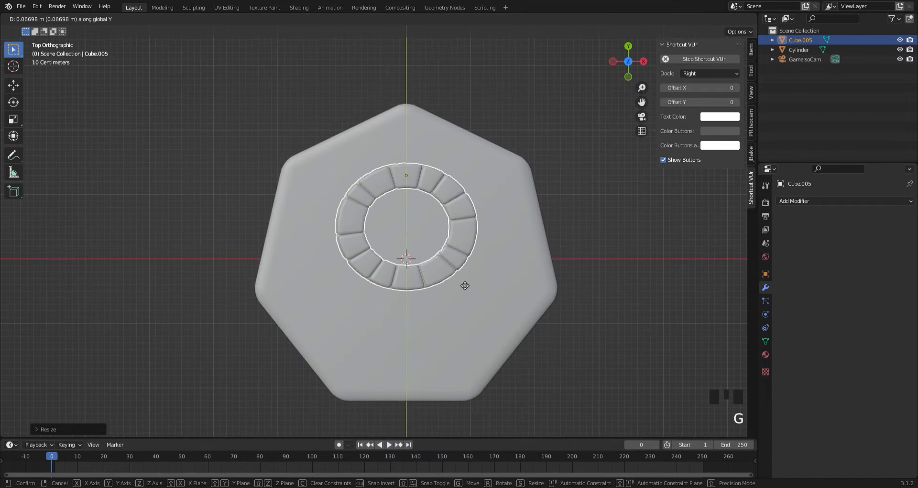
left_click(466, 285)
key("g")
key("x")
left_click(455, 289)
Stretch the stone wall along Y until its top outline is circular.
key("s")
key("y")
left_click(598, 287)
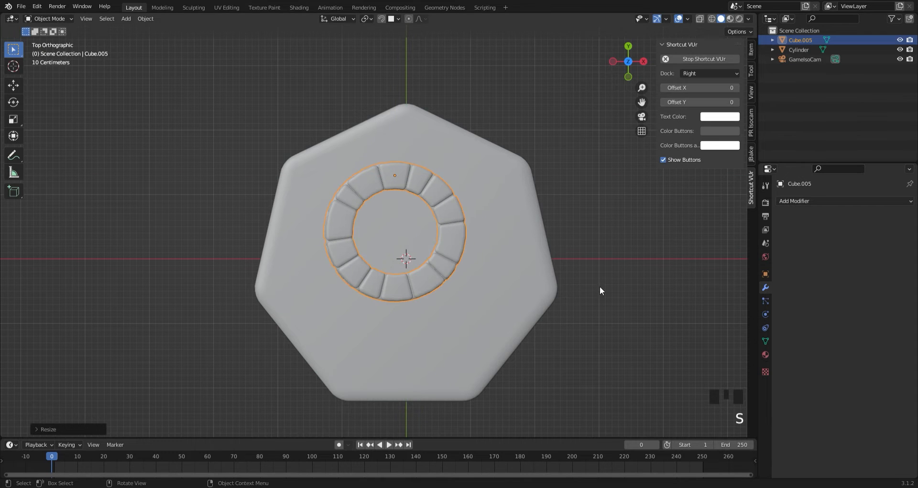
left_click(601, 287)
Narrow the stone wall slightly along Y in the side view and lower it along Z onto the base.
left_click(644, 61)
left_click(432, 203)
key("s")
key("y")
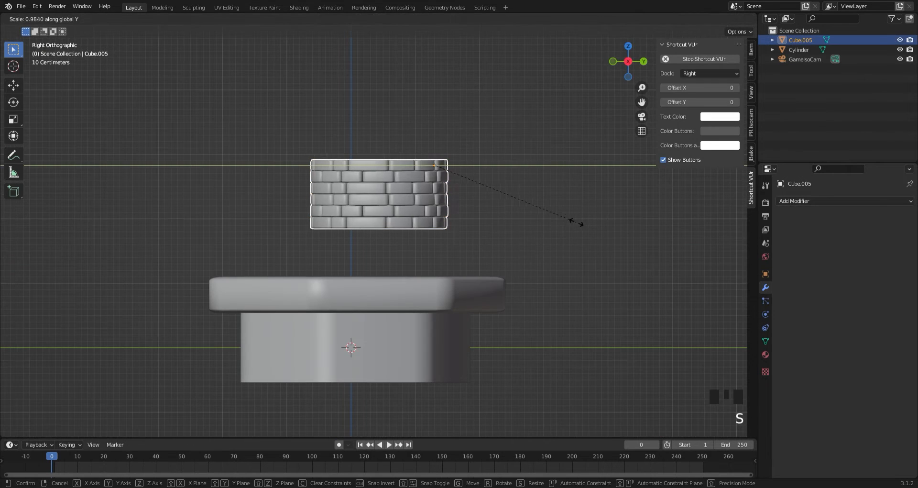
left_click(567, 230)
key("g")
key("z")
left_click(567, 280)
Scale the stone wall down slightly in all directions.
left_click(190, 223)
middle_click_drag(189, 222, 297, 296)
left_click(409, 263)
key("s")
left_click(538, 230)
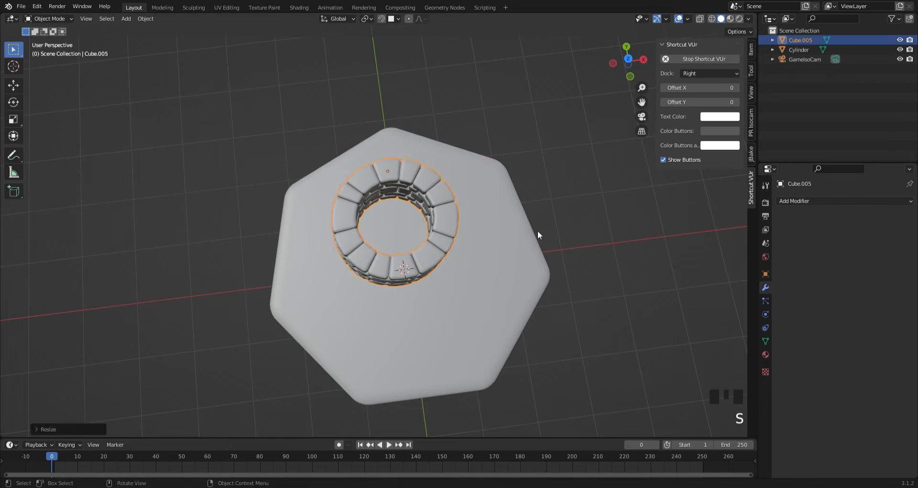
left_click(538, 231)
Lower the stone wall slightly along Z in the camera view so it sits on the base top.
middle_click_drag(545, 230, 537, 169)
scroll(538, 168, "down", 3)
middle_click_drag(627, 100, 603, 92)
key("KP_0")
scroll(402, 245, "down", 3)
scroll(352, 193, "up", 5)
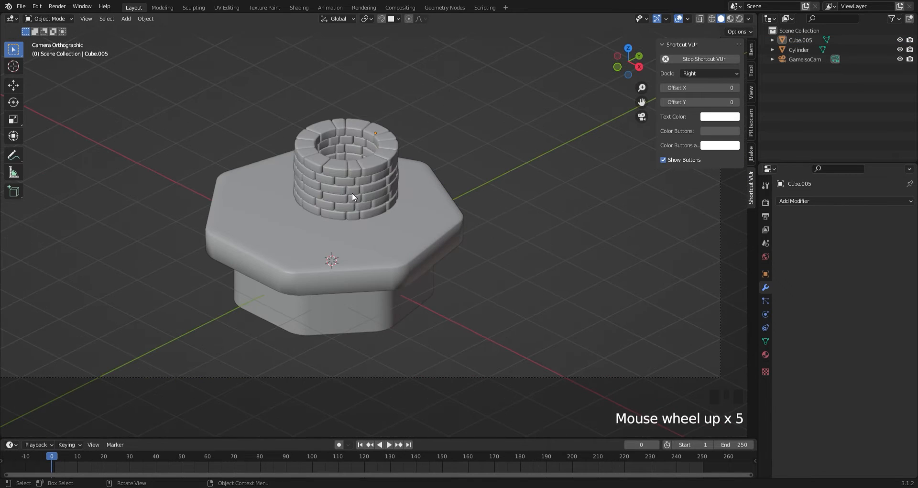
left_click(352, 192)
key("g")
key("z")
left_click(496, 219)
left_click(496, 219)
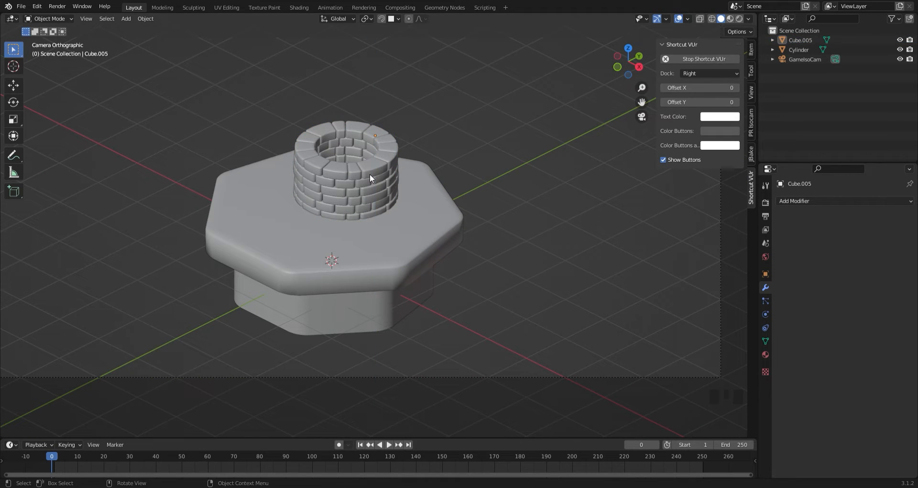
scroll(372, 176, "down", 1)
left_click_drag(642, 102, 590, 169)
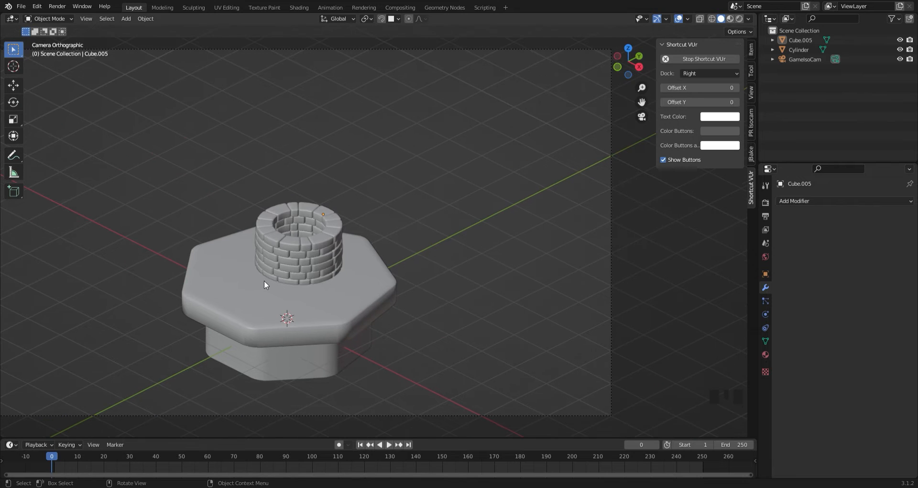
Add a cylinder and raise it about 1.48 m along Z to the stone wall's level.
scroll(311, 251, "up", 3)
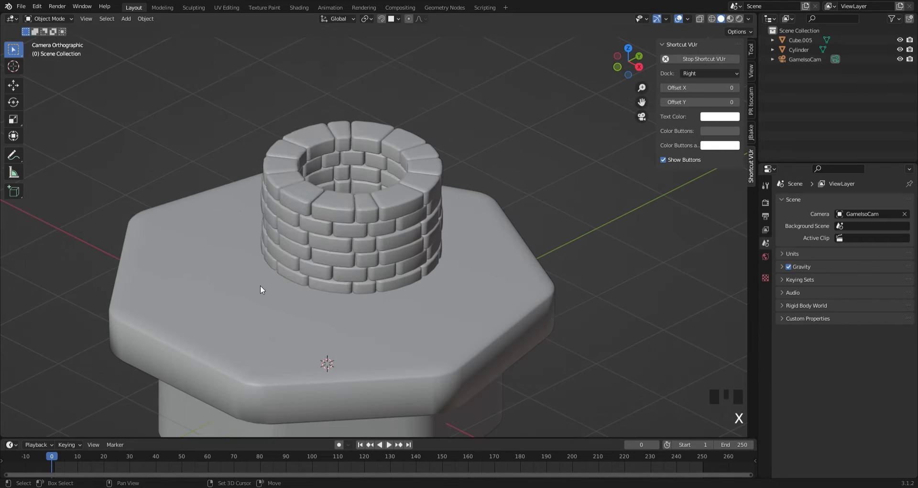
key("shift+a")
left_click(309, 125)
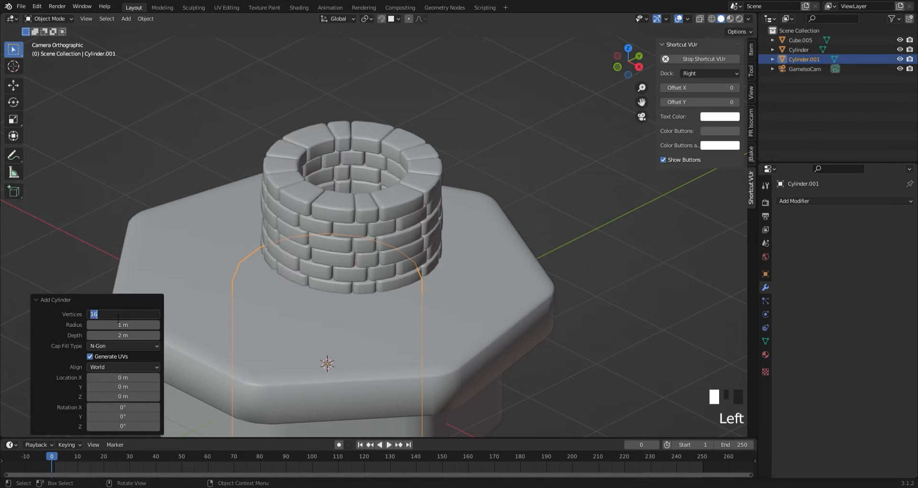
key("g")
key("z")
left_click(310, 274)
Flatten the new cylinder along Z into a thin disc.
key("s")
key("z")
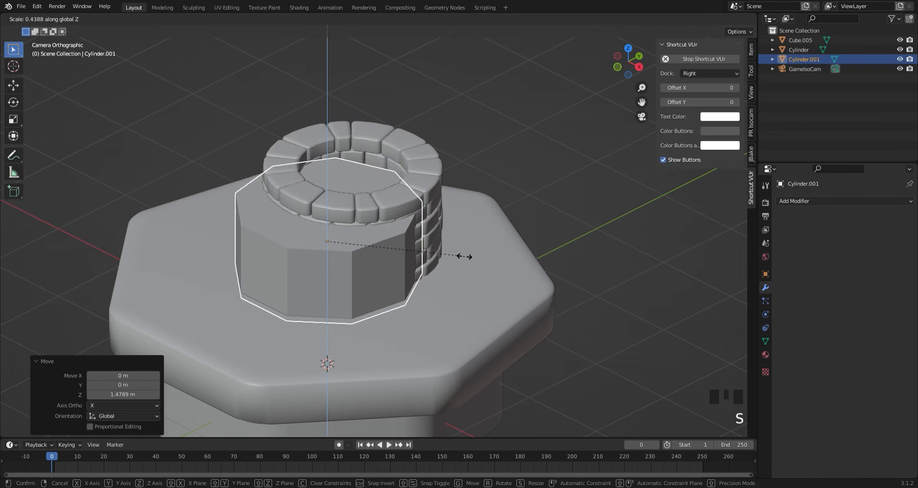
left_click(334, 248)
left_click(30, 250)
left_click(329, 280)
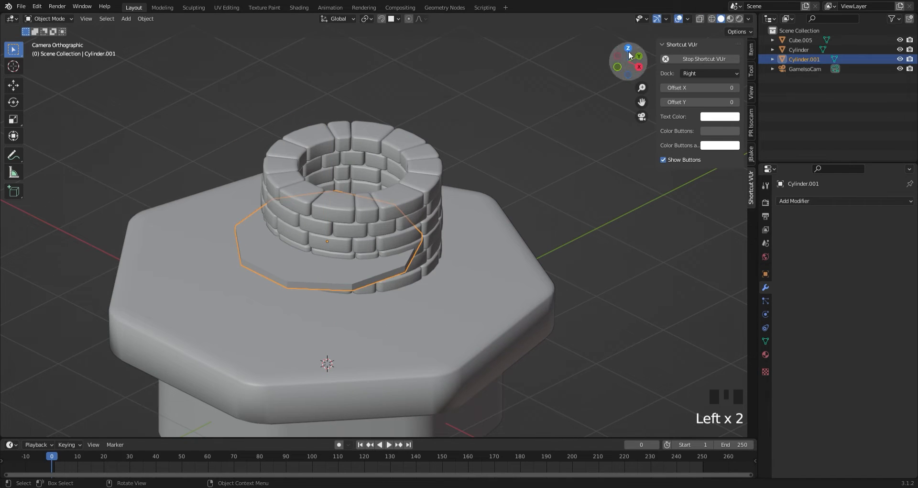
Centre the disc on the stone wall along Y and X in the top view and scale it up by about 1.12.
left_click(629, 48)
key("g")
key("y")
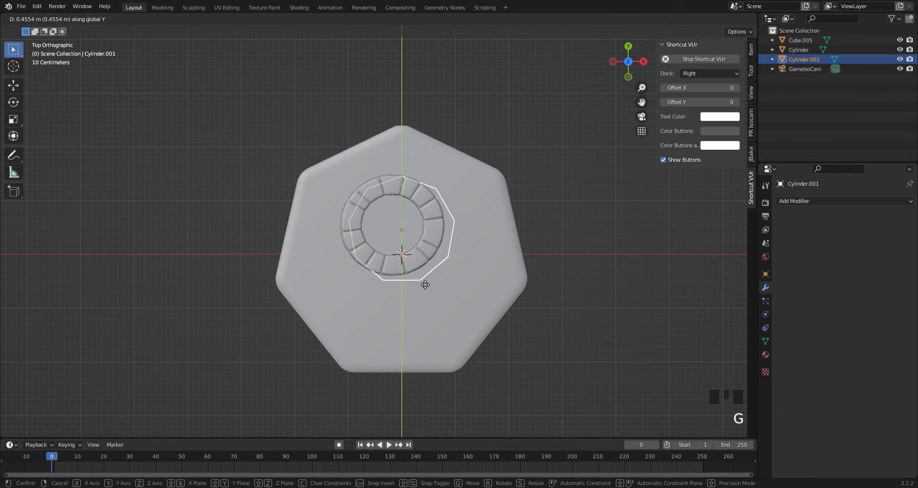
left_click(421, 280)
key("g")
key("x")
left_click(417, 285)
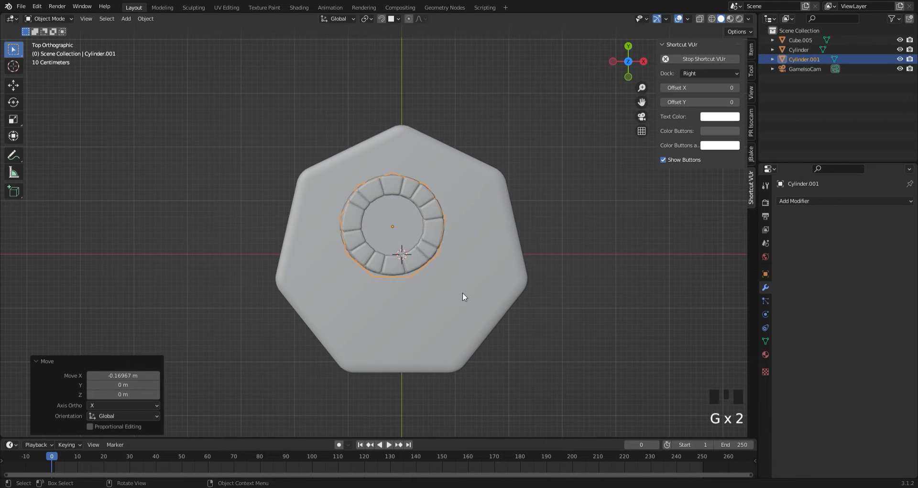
key("s")
left_click(473, 300)
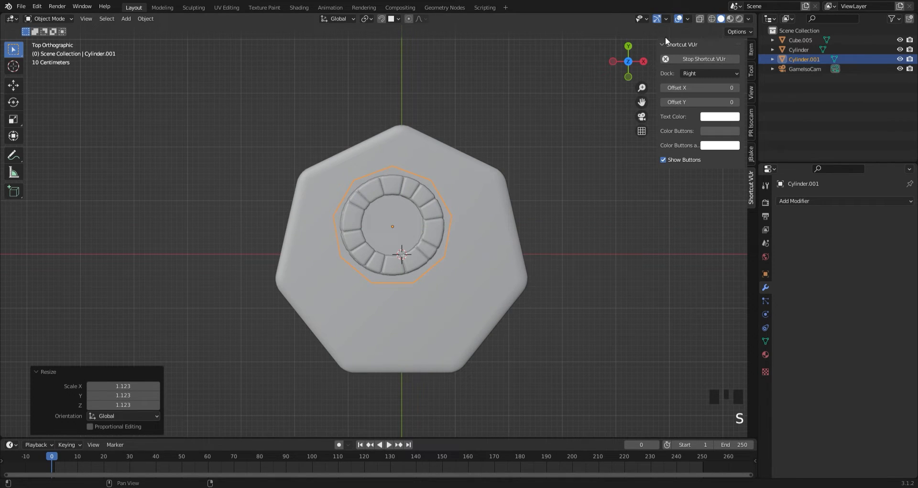
Raise the stone wall and the disc together clear of the base in the side view.
left_click(644, 61)
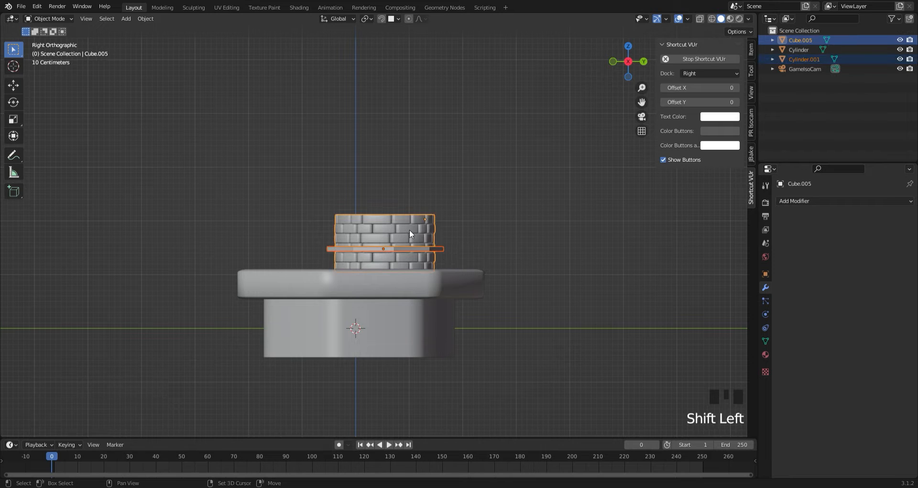
left_click(410, 230)
key("g")
left_click(412, 167)
Lower the disc about 0.46 m along Z to the underside of the stone wall.
left_click(424, 188)
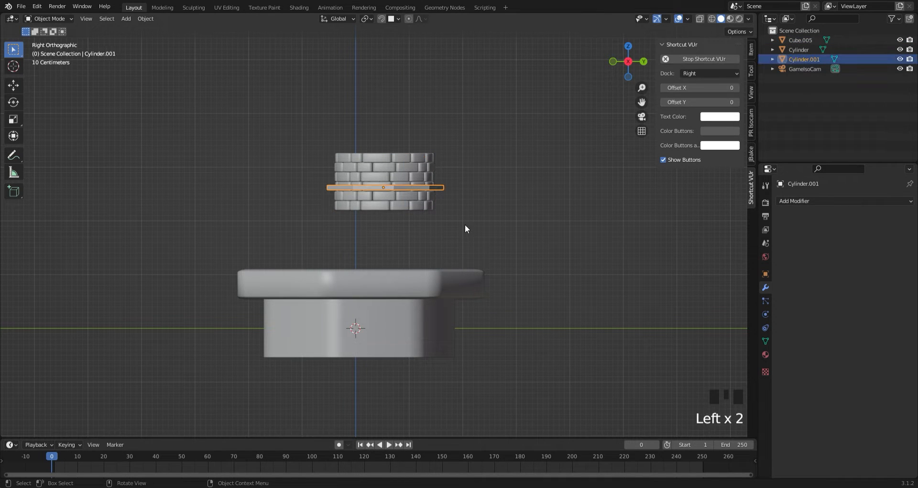
key("g")
left_click(463, 249)
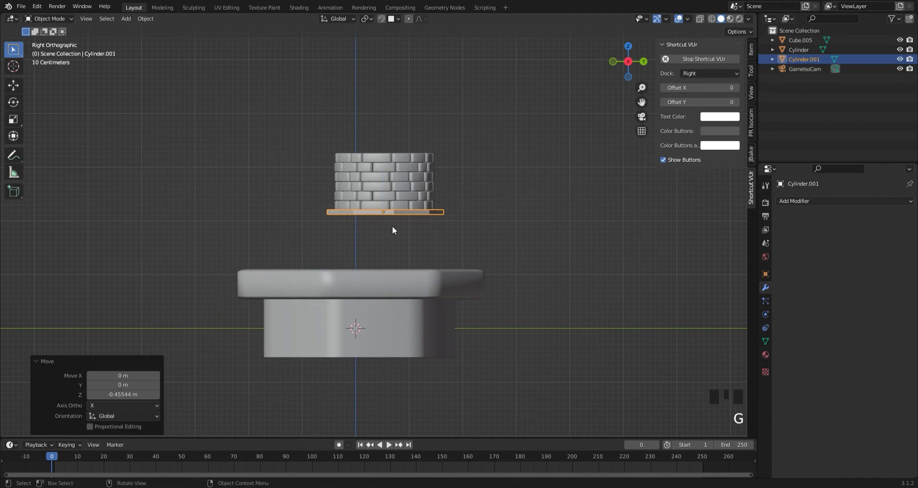
Add a Bevel modifier to the disc with an amount of 0.19 m and apply it.
middle_click_drag(392, 231, 424, 276)
scroll(425, 277, "up", 3)
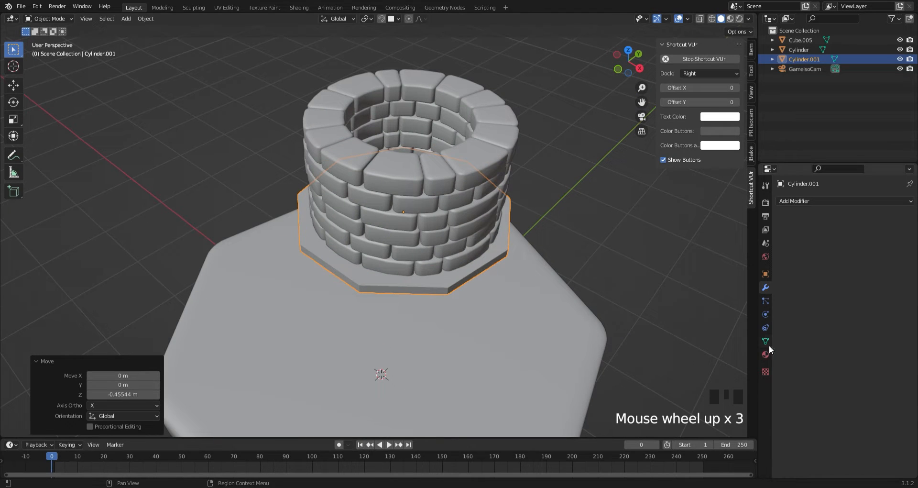
left_click(805, 201)
left_click(701, 233)
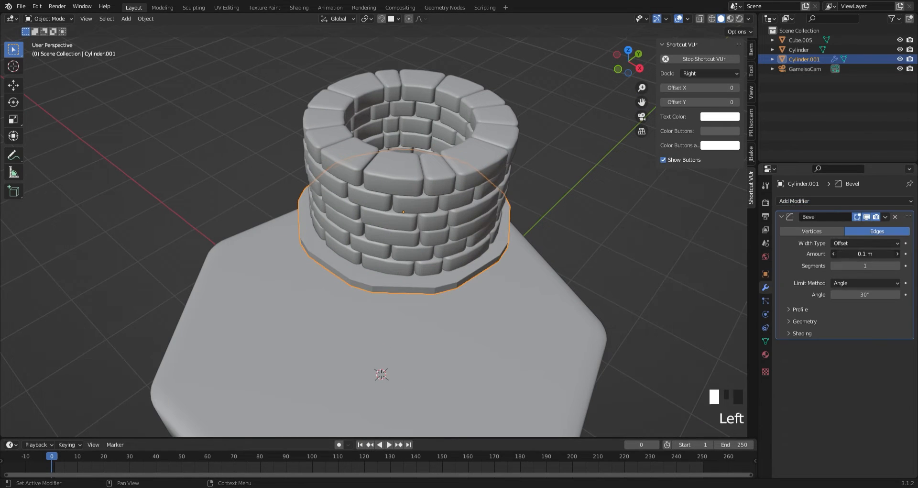
left_click_drag(865, 253, 885, 254)
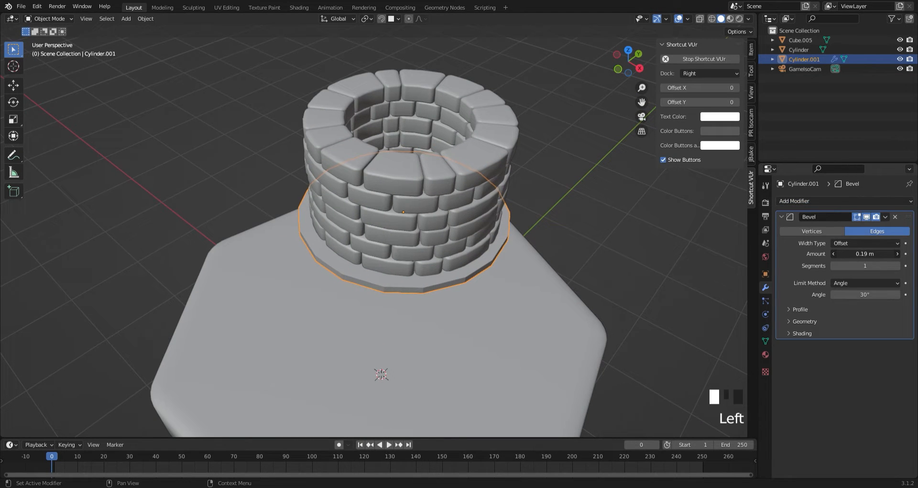
left_click(886, 217)
left_click(844, 226)
Shade the disc smooth and enable Auto Smooth at 30°.
right_click(451, 281)
left_click(766, 341)
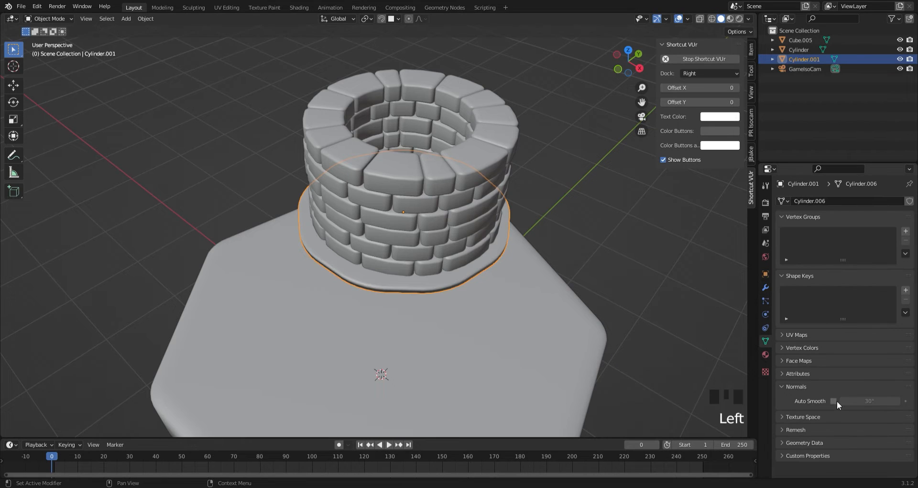
left_click(670, 243)
Lower the stone wall and the disc together along Z onto the top of the base.
left_click(640, 69)
left_click(393, 197)
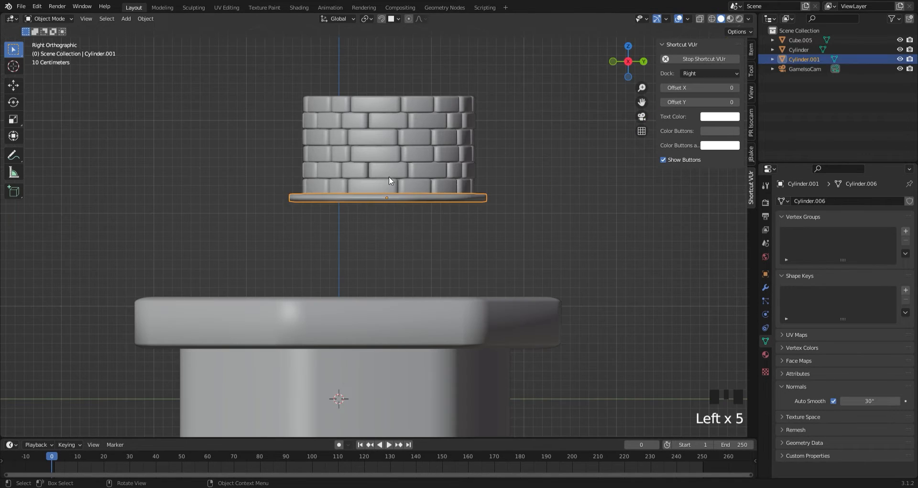
left_click(390, 166, "shift")
key("g")
key("z")
left_click(389, 263)
left_click(167, 199)
Scale the disc up slightly so it extends further around the foot of the stone wall.
middle_click_drag(167, 199, 261, 253)
scroll(385, 316, "up", 2)
left_click(386, 316)
key("s")
left_click(442, 404)
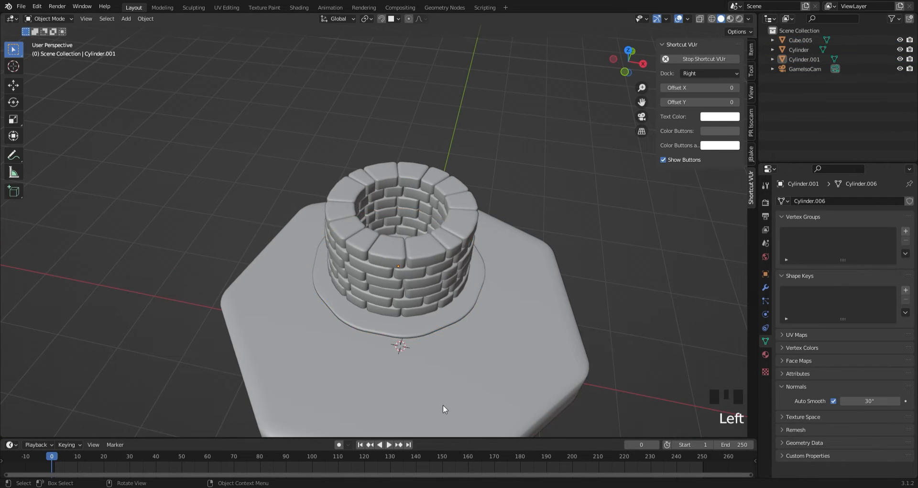
middle_click_drag(443, 405, 425, 383)
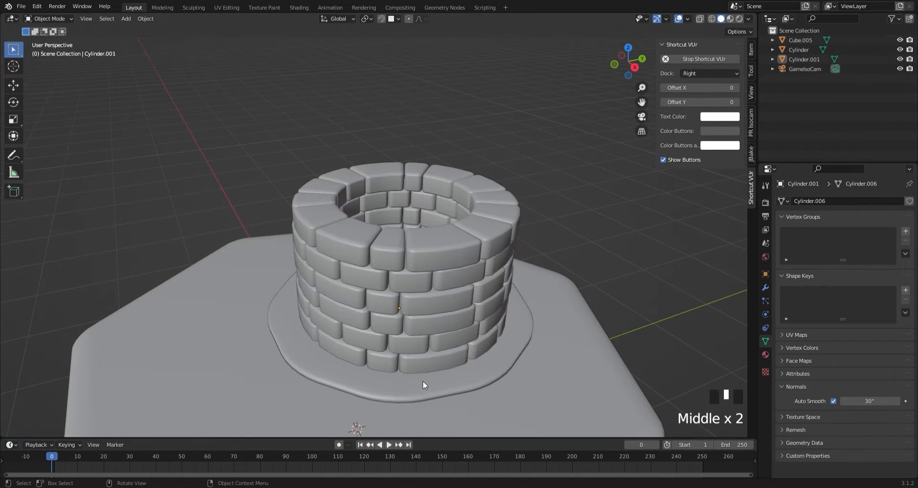
Isolate the disc in local view and add a cube scaled down to 0.024.
left_click(367, 370)
key("KP_Divide")
middle_click_drag(364, 374, 349, 229)
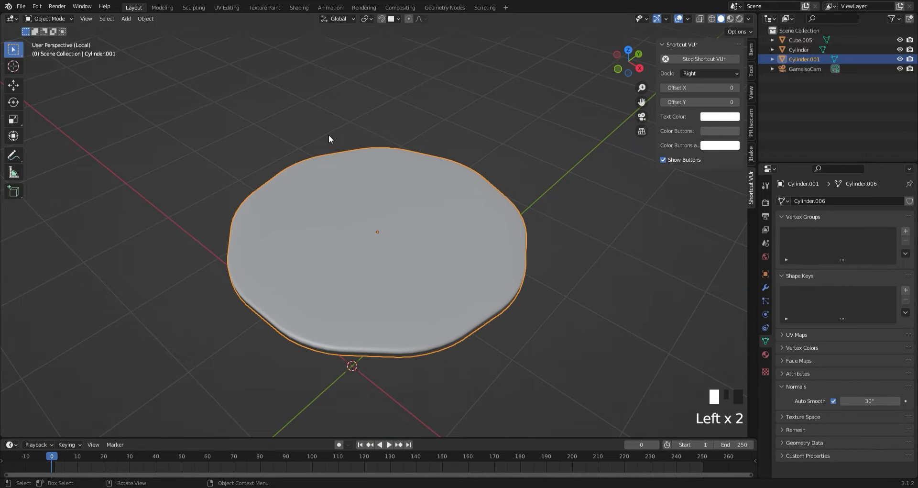
key("shift+a")
left_click(383, 235)
key("s")
left_click(360, 365)
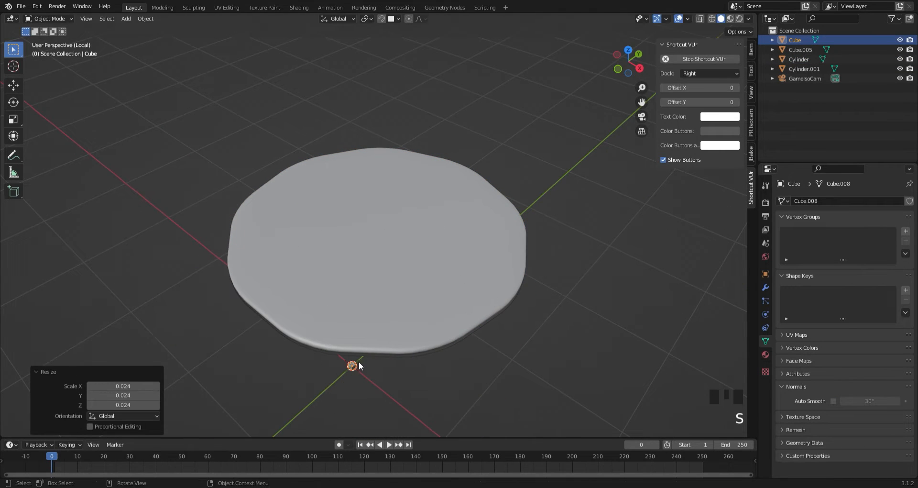
Raise the small cube about 1.29 m along Z to just above the disc.
key("KP_3")
key("g")
key("z")
left_click(384, 205)
Enlarge the small cube and rotate it by about -36.5° in the side view.
key("s")
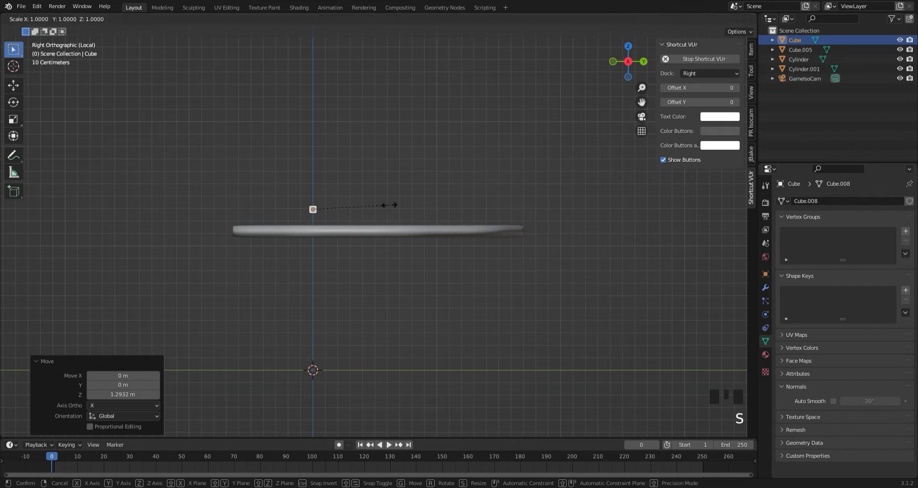
left_click(390, 205)
key("r")
left_click(421, 158)
Move the cube along Y to the disc's edge and lower it about 0.1 m along Z into its top.
key("g")
key("y")
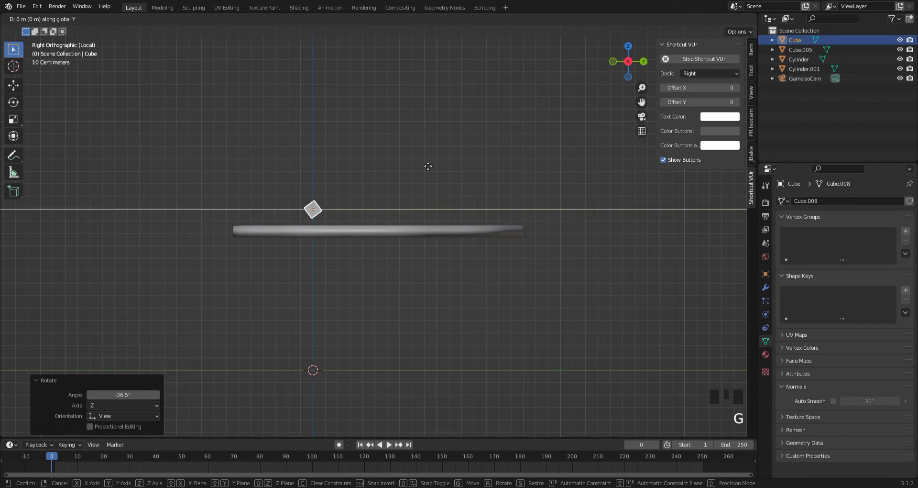
left_click(366, 172)
key("g")
key("z")
left_click(367, 184)
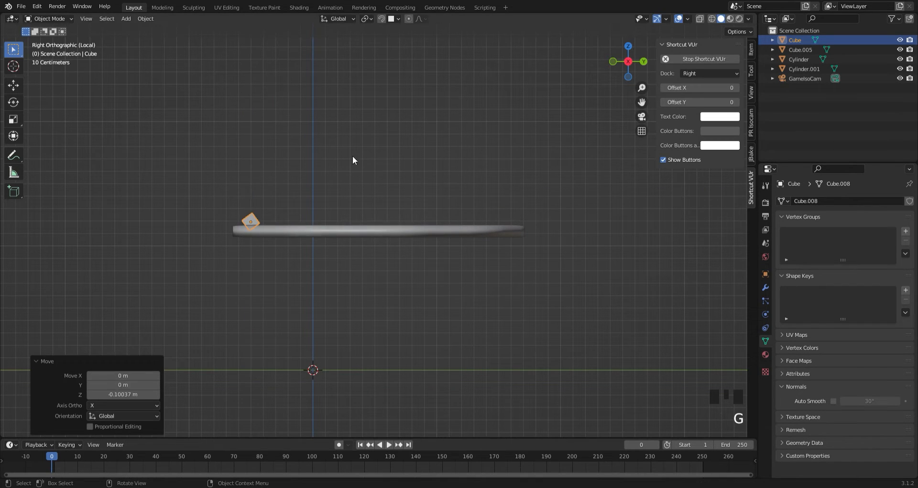
Duplicate the cube and place the copy about 0.95 m along Y.
left_click(196, 255)
left_click(253, 219)
key("shift+d")
left_click(475, 255)
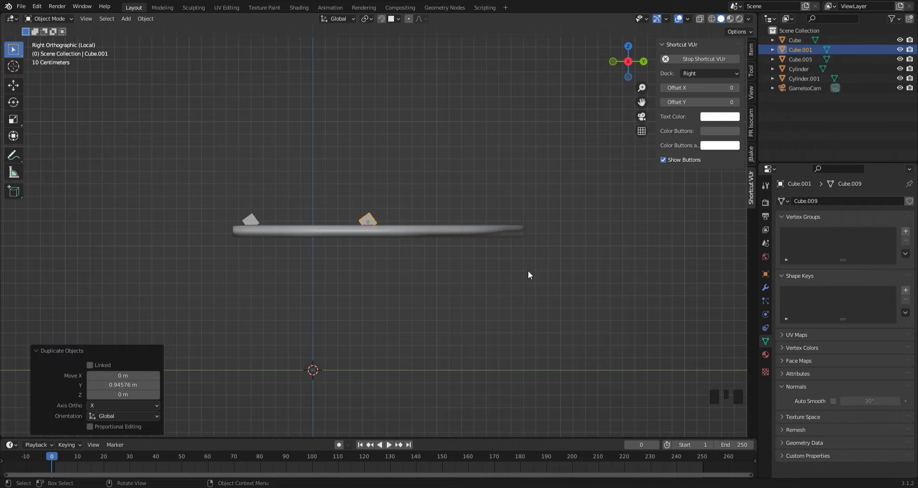
Rotate the copied cube by about 55.4°, move it along X to the disc's rim and scale it up by about 1.24.
key("r")
left_click(266, 225)
left_click(471, 279)
key("g")
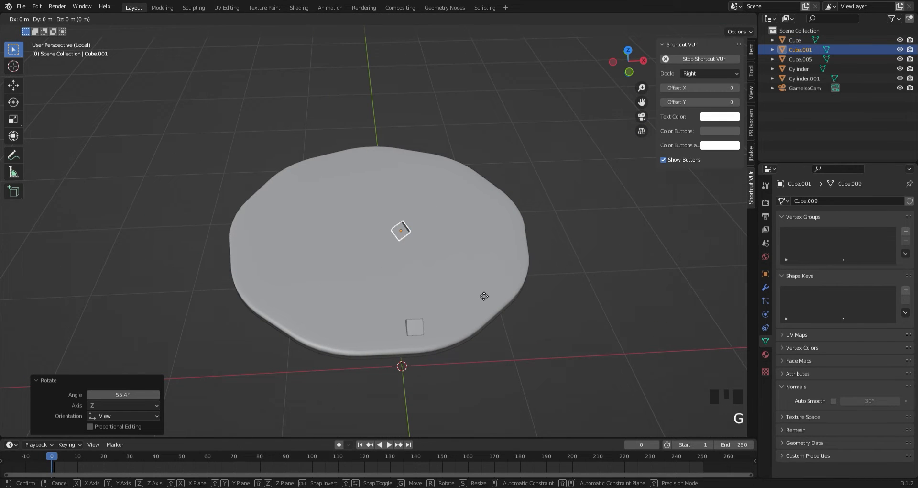
key("x")
left_click(585, 299)
key("s")
left_click(606, 300)
Adjust the enlarged cube's position so it cuts into the disc's rim.
middle_click_drag(505, 222, 501, 213)
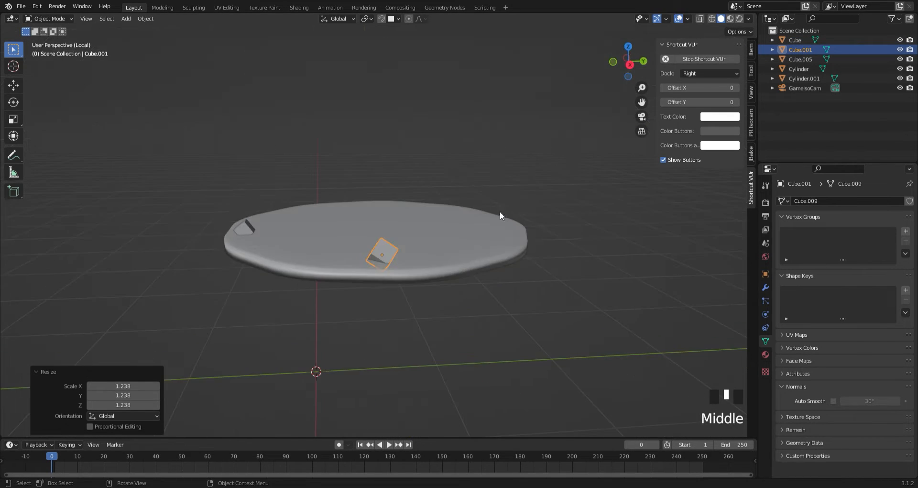
key("g")
key("x")
left_click(424, 310)
left_click(436, 332)
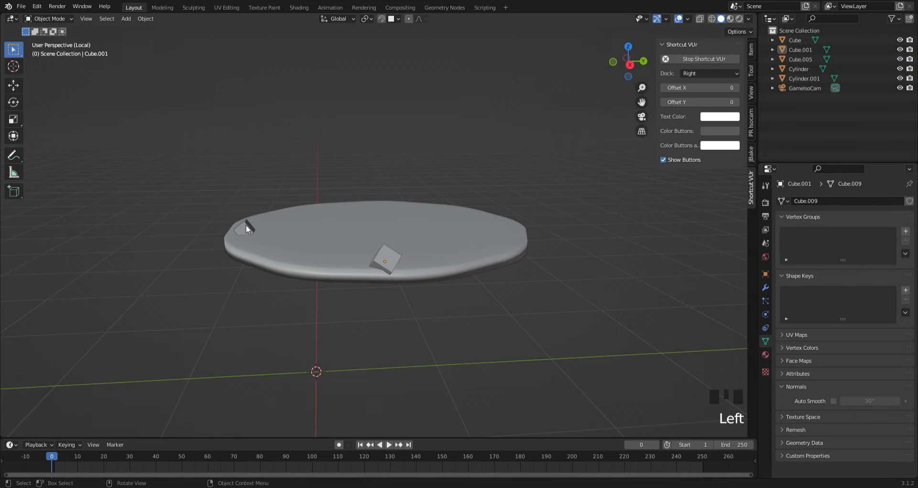
Duplicate the first cube and place the copy about 0.58 m along negative X near the rim.
middle_click_drag(525, 154, 622, 211)
left_click(410, 343)
key("shift+d")
key("x")
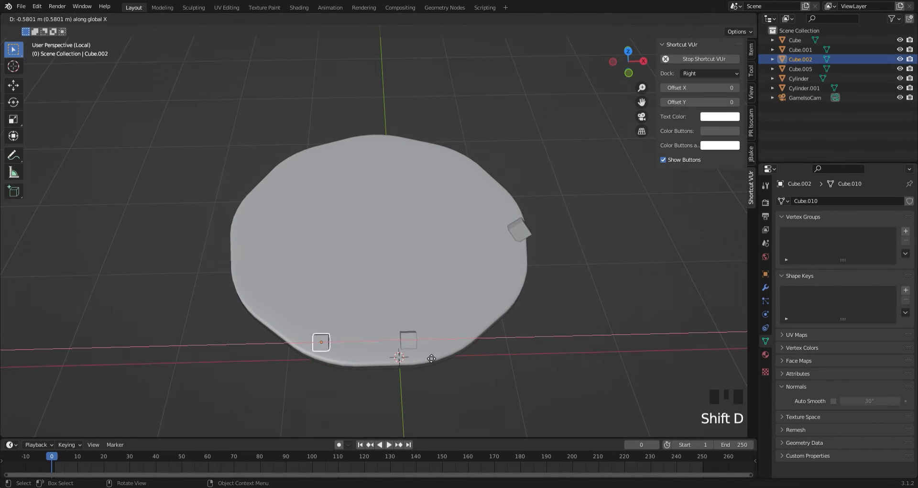
left_click(431, 360)
Rotate the newest cube and scale it down to about 0.76.
key("r")
left_click(357, 295)
middle_click_drag(406, 402, 425, 351)
key("s")
left_click(528, 311)
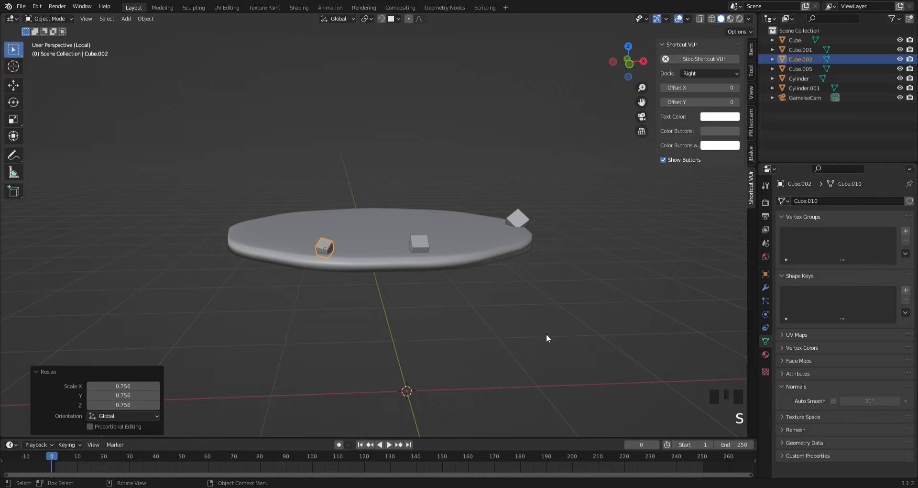
left_click(548, 337)
Add a Boolean Difference modifier to the disc with the largest cube, Cube.001, as its object.
left_click(645, 117)
left_click(425, 286)
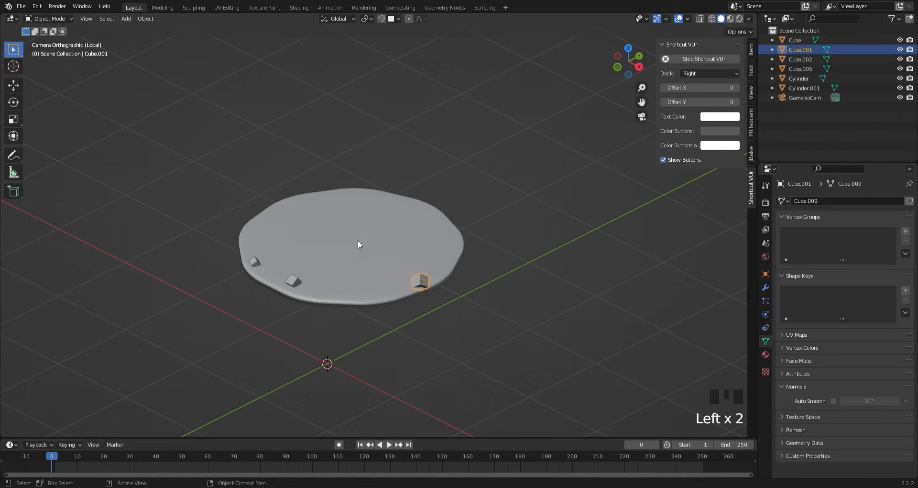
left_click(359, 244)
left_click(766, 287)
left_click(815, 200)
left_click(736, 260)
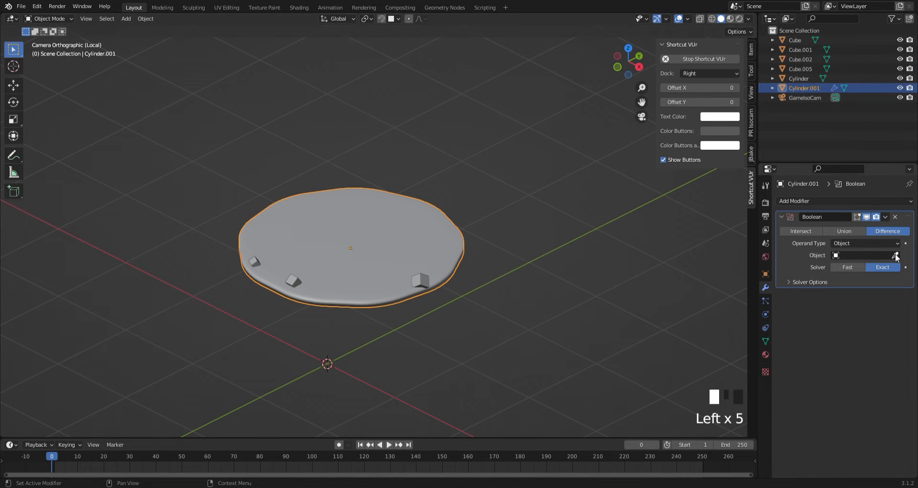
Add two more Boolean Difference modifiers to the disc, using Cube and Cube.002 as their objects.
left_click(857, 201)
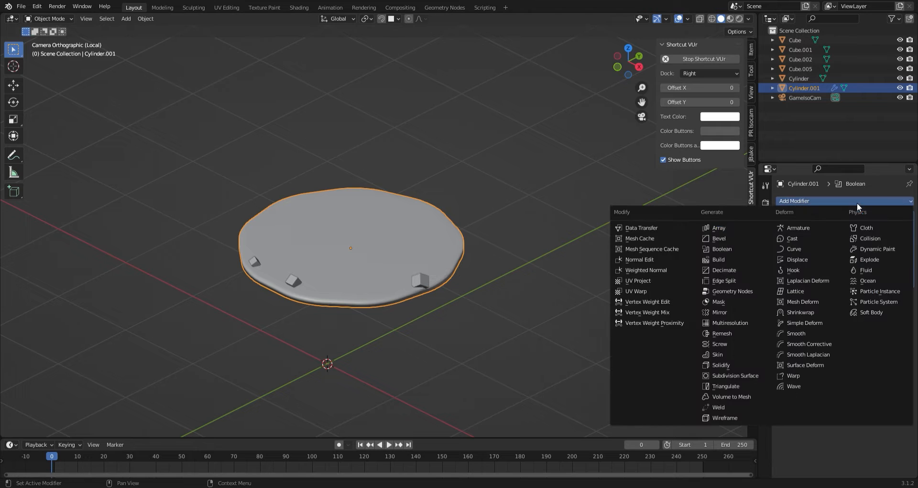
left_click(715, 249)
left_click(895, 333)
left_click(296, 279)
left_click(826, 201)
left_click(715, 249)
left_click(257, 268)
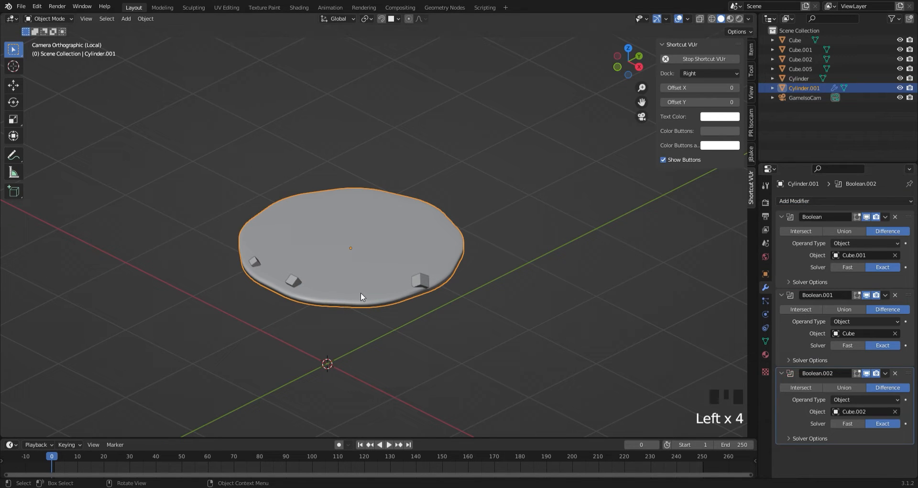
Hide the three cutter cubes to examine the notches in the disc, and show them again.
left_click(420, 283)
left_click(289, 280)
key("h")
left_click(253, 262)
key("h")
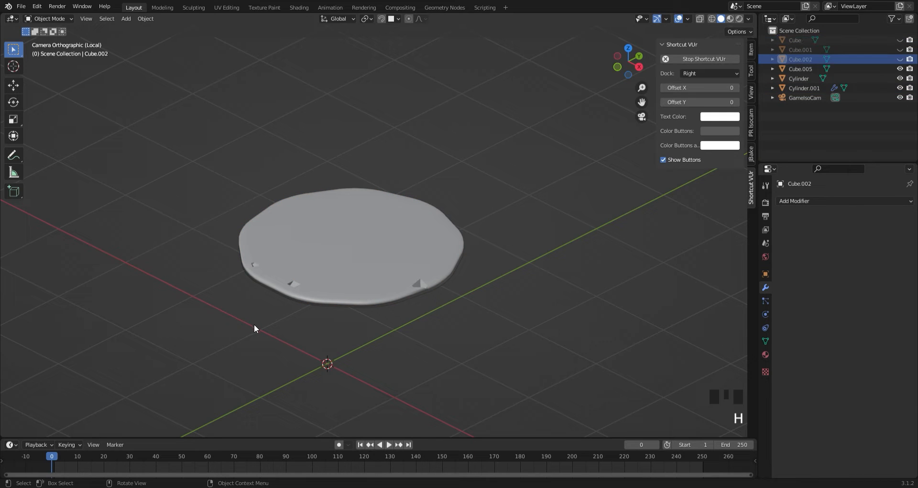
key("alt+h")
Apply all three Boolean modifiers on the disc.
left_click(457, 270)
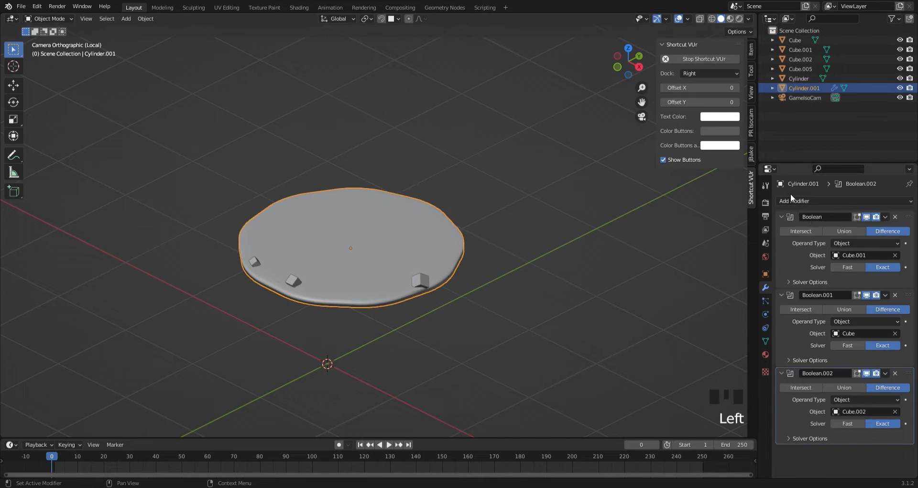
left_click(886, 217)
left_click(887, 227)
left_click(885, 217)
left_click(886, 227)
left_click(885, 217)
left_click(886, 227)
left_click(457, 287)
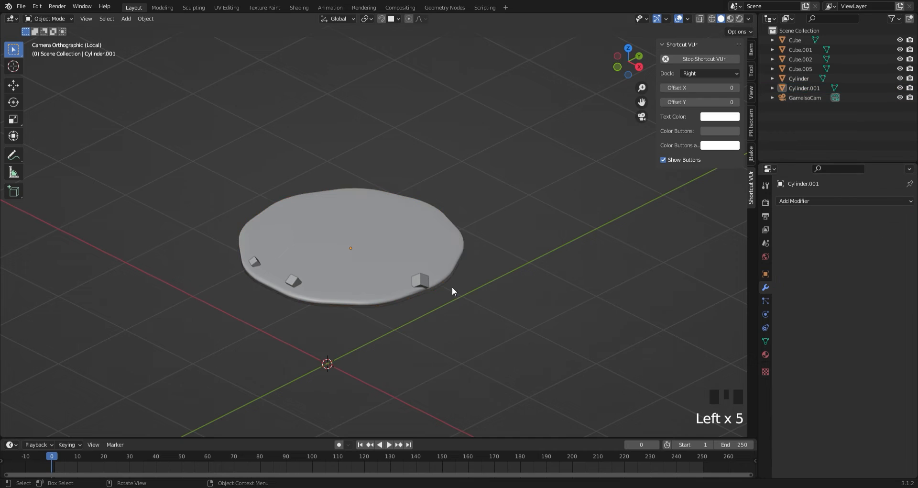
Delete the three cutter cubes from the disc.
left_click(421, 282)
left_click(289, 281, "shift")
left_click(254, 261, "shift")
key("x")
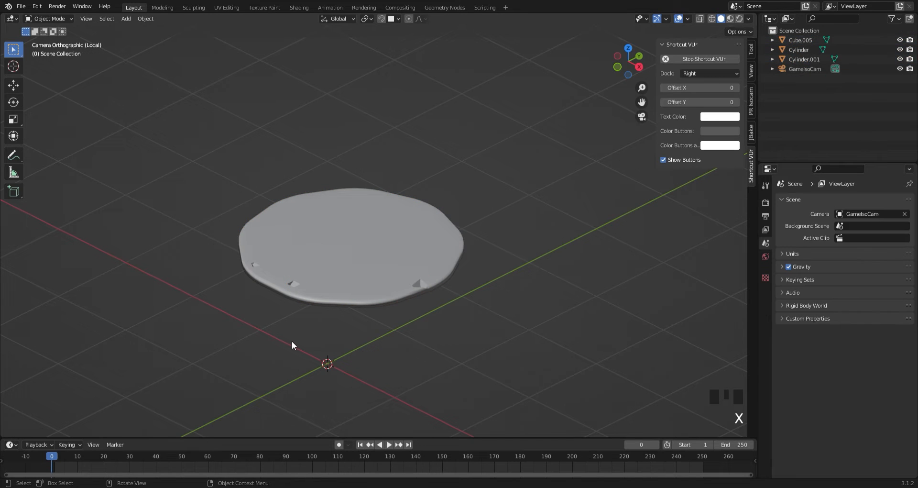
Add a Subdivision modifier with viewport level 1 to the notched disc and apply it.
left_click(325, 280)
left_click(813, 201)
left_click(694, 368)
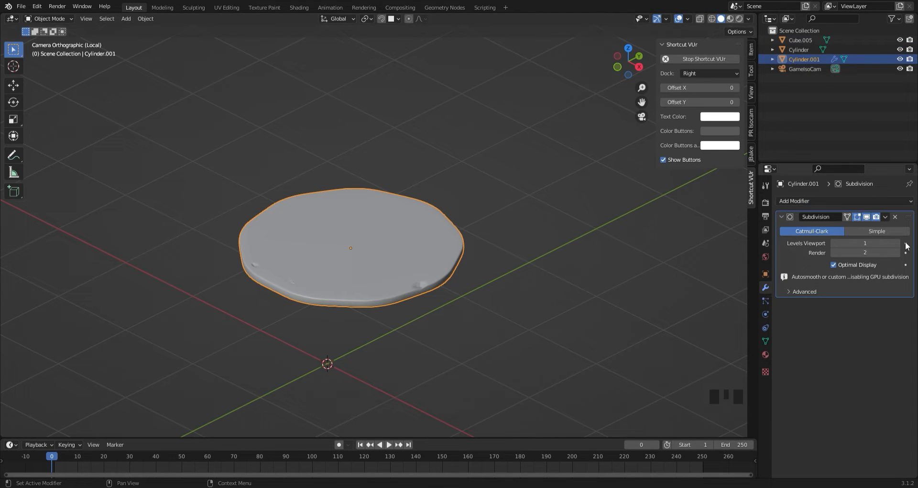
left_click(885, 217)
left_click(886, 227)
left_click(314, 266)
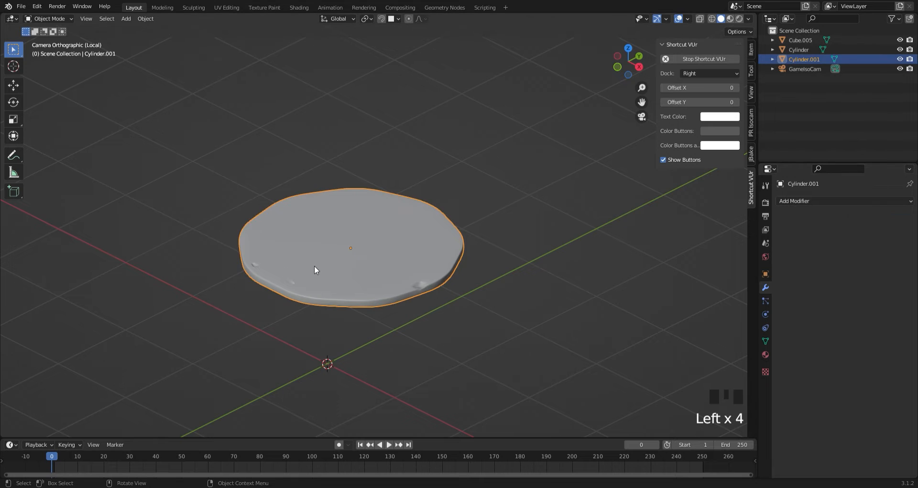
Return to the full scene, add a new cube mesh and isolate it in local view.
key("slash")
left_click(233, 149)
scroll(501, 216, "down", 3)
middle_click_drag(501, 216, 527, 203)
scroll(331, 326, "up", 1)
key("shift+a")
mouse_move(287, 293)
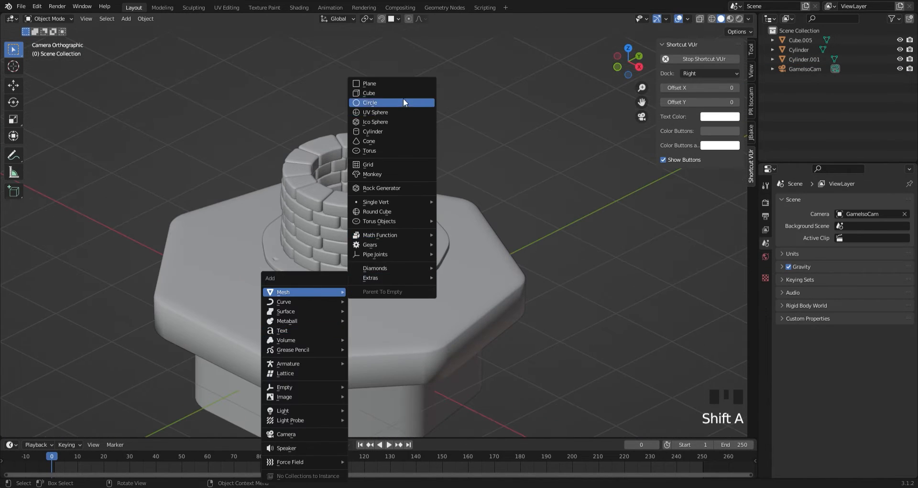
left_click(403, 99)
key("slash")
left_click(633, 56)
scroll(349, 321, "down", 5)
Resize the cube along Z and scale it to 0.08 along Y to form a thin upright slab.
key("s")
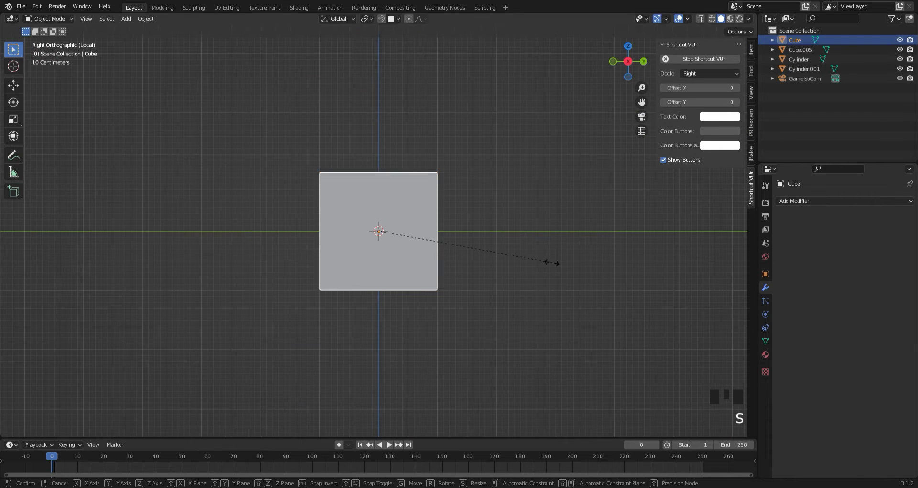
key("z")
left_click(415, 246)
key("s")
key("y")
left_click(397, 236)
key("s")
key("z")
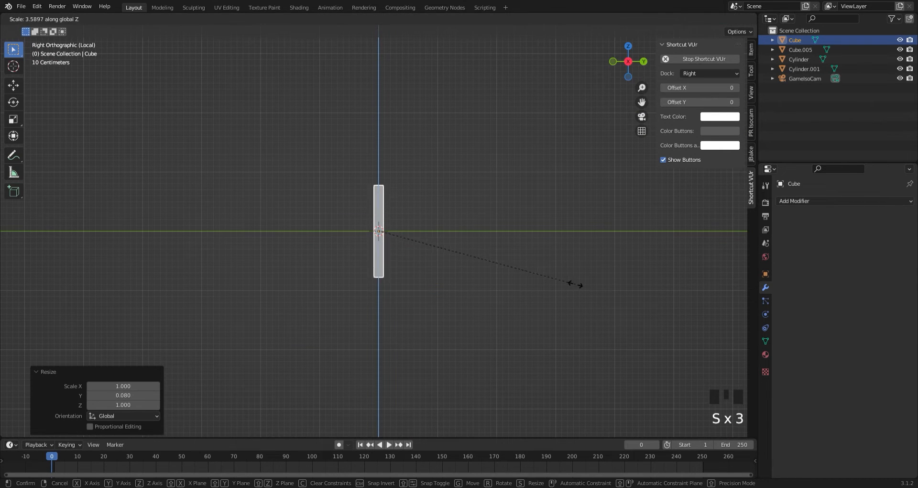
left_click(573, 282)
Scale the slab down along X into a slender post with a roughly square cross-section.
scroll(403, 227, "up", 3)
scroll(401, 226, "down", 2)
middle_click_drag(402, 226, 506, 288)
key("s")
key("x")
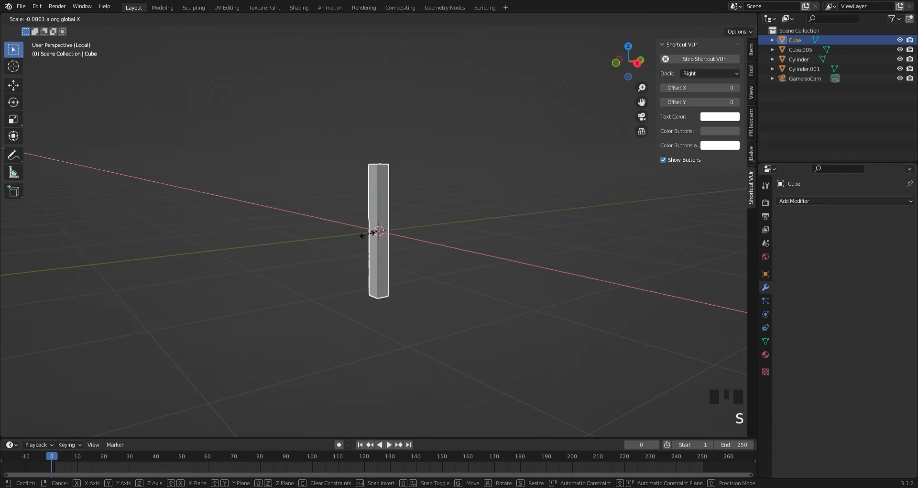
left_click(410, 224)
middle_click_drag(410, 224, 399, 257)
scroll(399, 257, "up", 6)
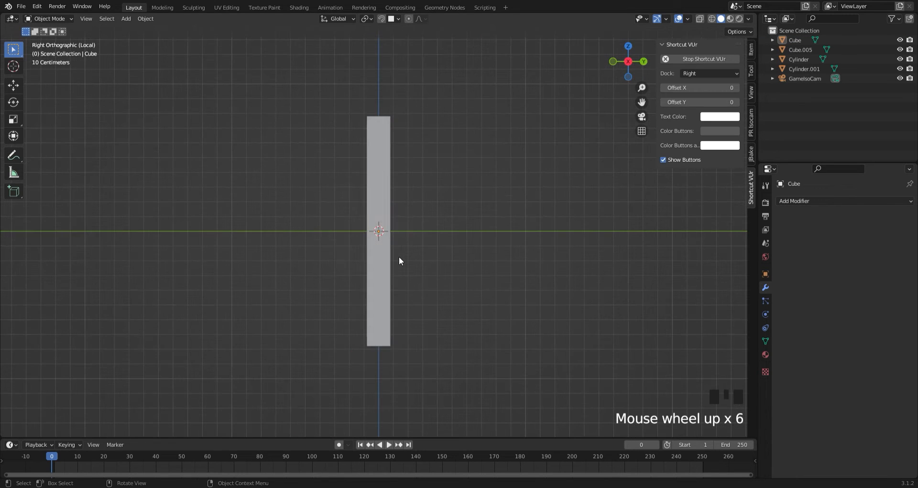
Add three horizontal loop cuts to the post in Edit Mode, one near its base and two around its middle.
left_click(380, 271)
key("Tab")
key("ctrl+r")
left_click(371, 334)
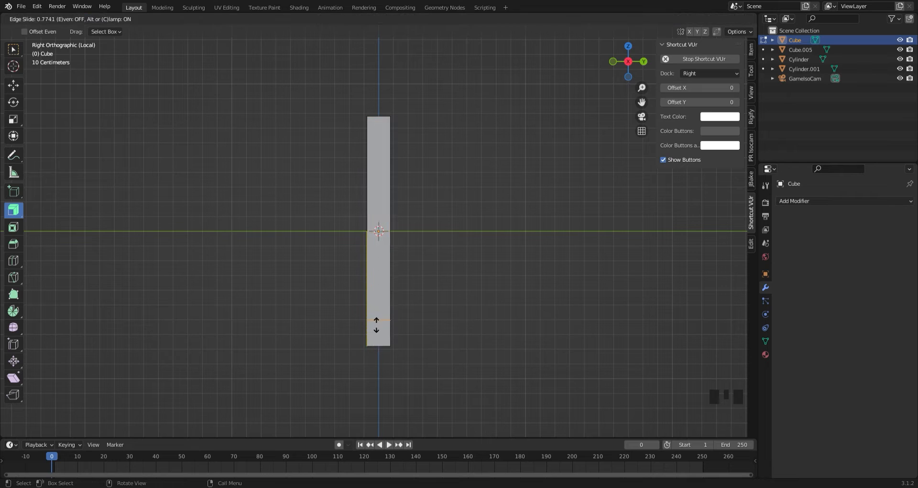
left_click(377, 325)
key("ctrl+r")
left_click(383, 262)
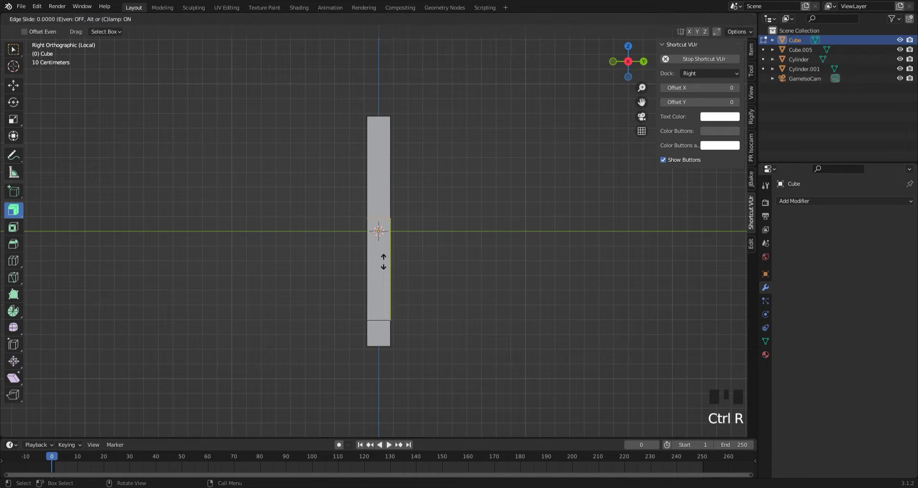
left_click(380, 289)
key("ctrl+r")
left_click(380, 229)
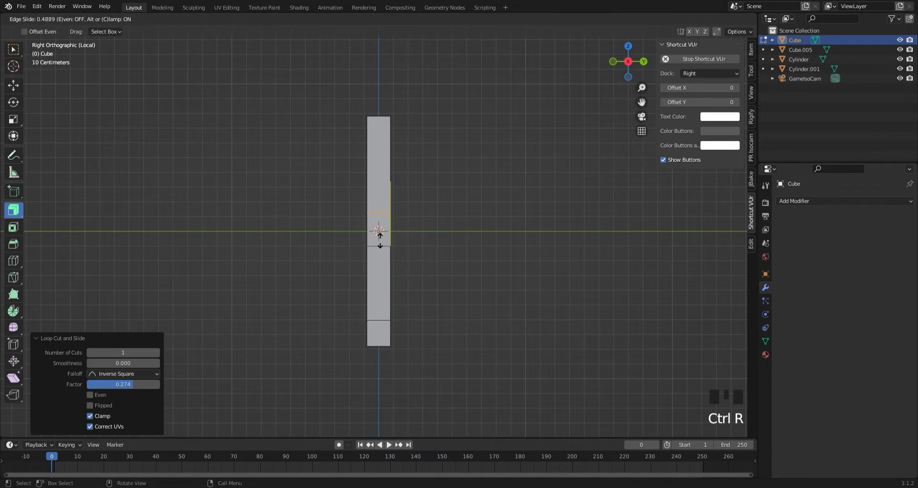
left_click(379, 238)
Add two more horizontal loop cuts across the upper part of the post.
middle_click_drag(208, 273, 260, 279)
key("ctrl+r")
left_click(381, 136)
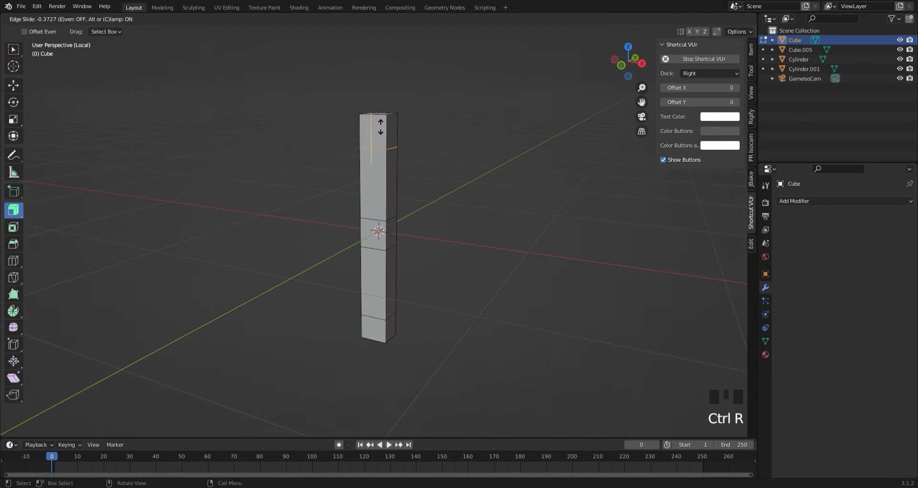
left_click(377, 114)
key("ctrl+r")
left_click(379, 138)
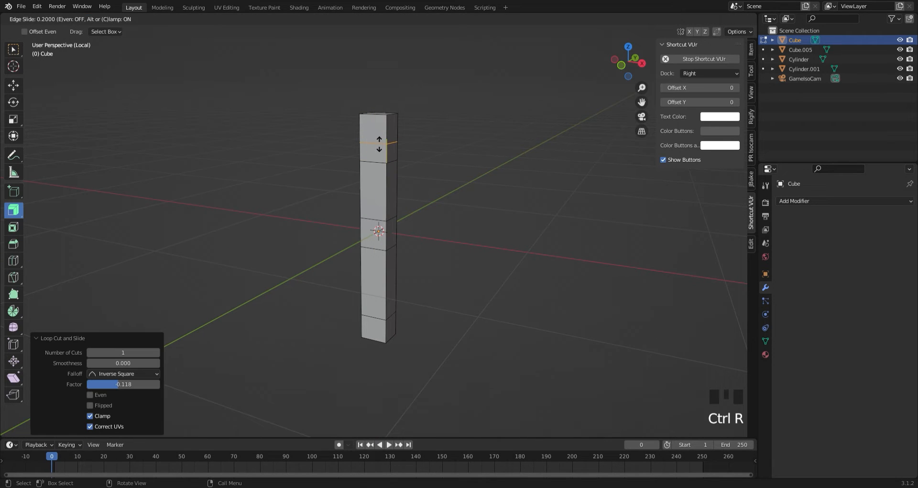
left_click(379, 143)
Move the lower of the two upper edge loops down along Z by about 0.05 m.
left_click(382, 165, "alt")
key("g")
key("z")
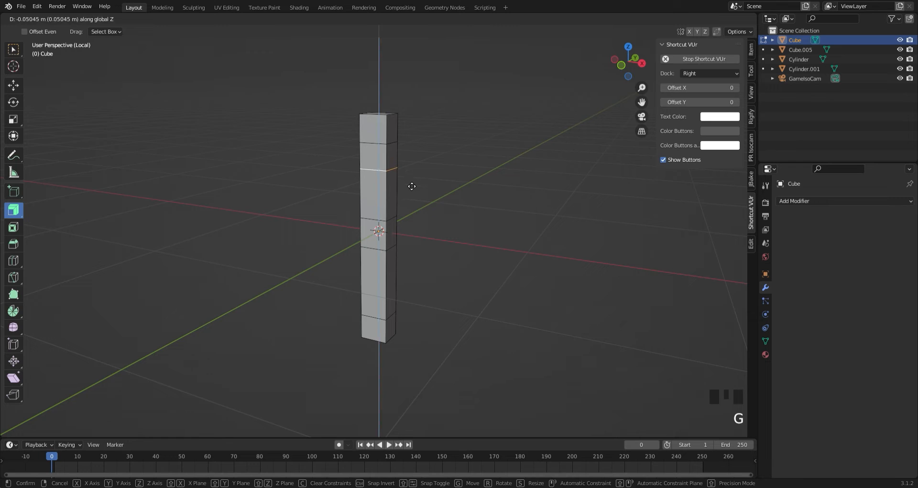
left_click(412, 187)
left_click(453, 219)
Select the face bands around the post's middle and base and extrude them outward into thicker collars.
left_click(378, 243, "alt")
left_click(434, 321)
middle_click_drag(410, 310, 347, 292)
left_click(382, 240, "alt")
left_click(360, 238)
left_click(389, 340, "alt+shift")
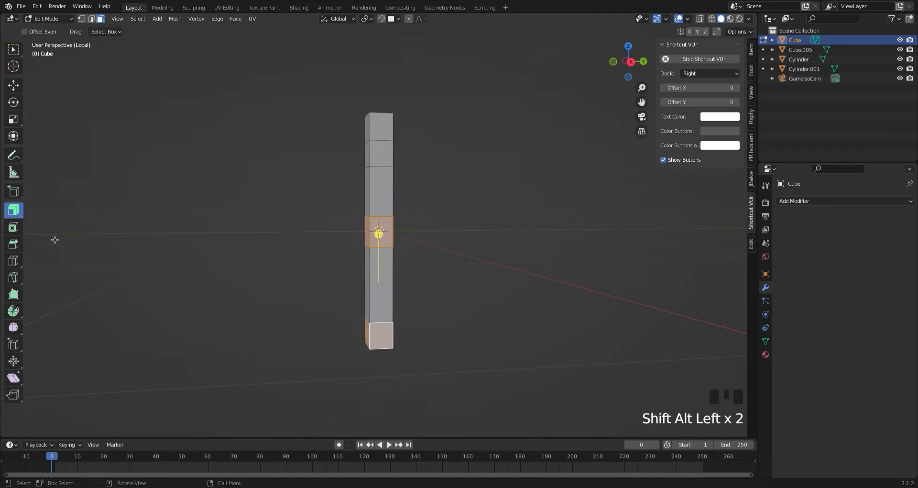
left_click_drag(384, 239, 353, 203)
Bevel the edges of both collars with 7 segments and a width of about 0.086 m.
key("ctrl+b")
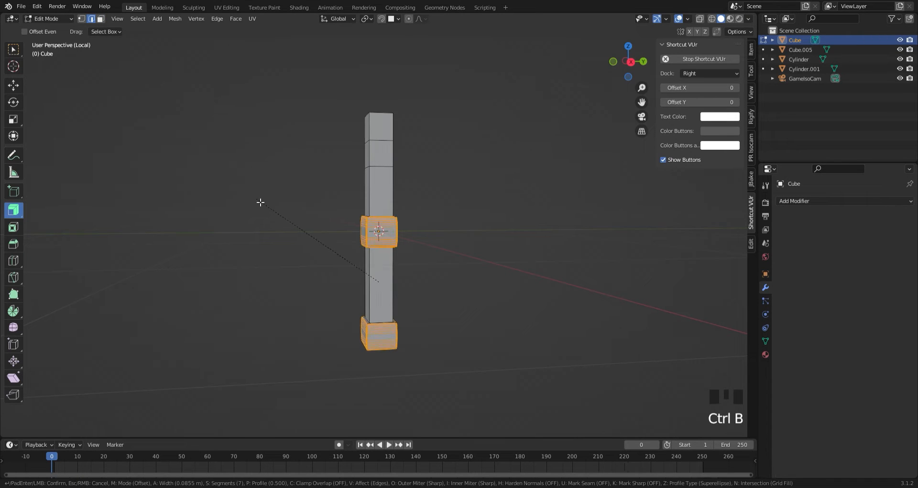
left_click(262, 201)
middle_click_drag(261, 201, 408, 263)
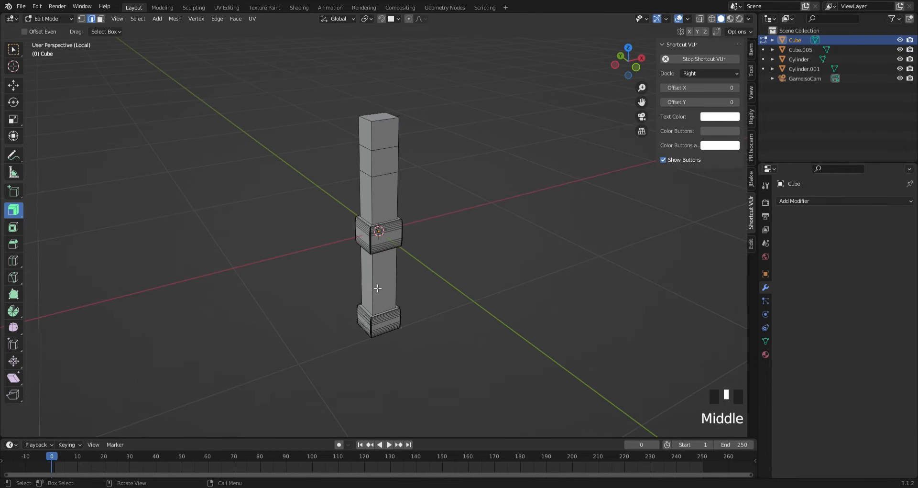
middle_click_drag(378, 288, 422, 215)
scroll(423, 215, "up", 3)
left_click_drag(642, 102, 526, 176)
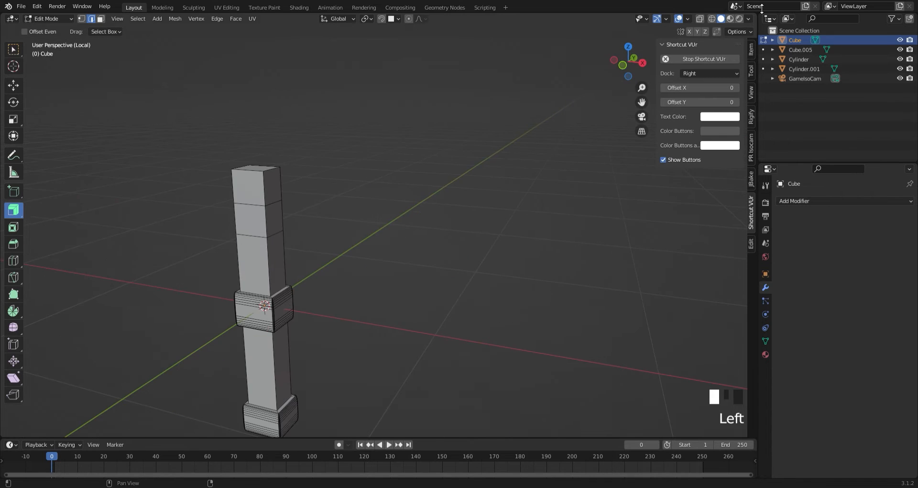
left_click(623, 65)
key("3")
left_click(404, 250)
middle_click_drag(404, 249, 345, 272)
left_click(295, 207)
middle_click_drag(442, 148, 535, 139)
left_click(304, 231, "shift")
left_click(637, 63)
key("e")
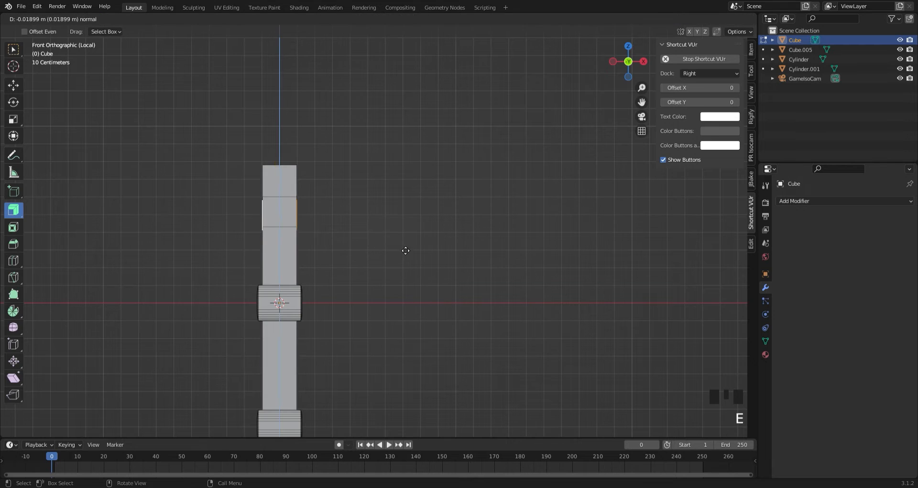
right_click(410, 249)
left_click(416, 246)
Extrude the +X side face between the two upper loops about 0.41 m and raise its end along Z as a slanted branch.
middle_click_drag(416, 247, 371, 263)
left_click(280, 213)
left_click(621, 64)
key("e")
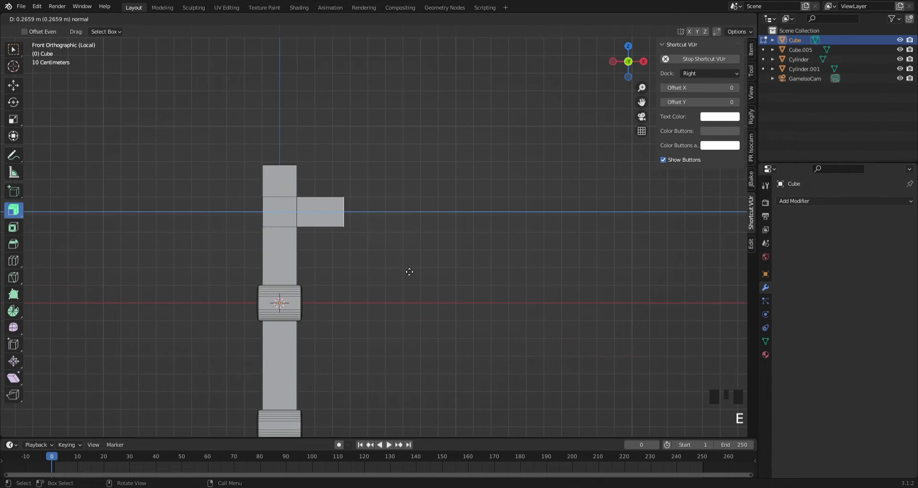
left_click(433, 274)
key("g")
key("z")
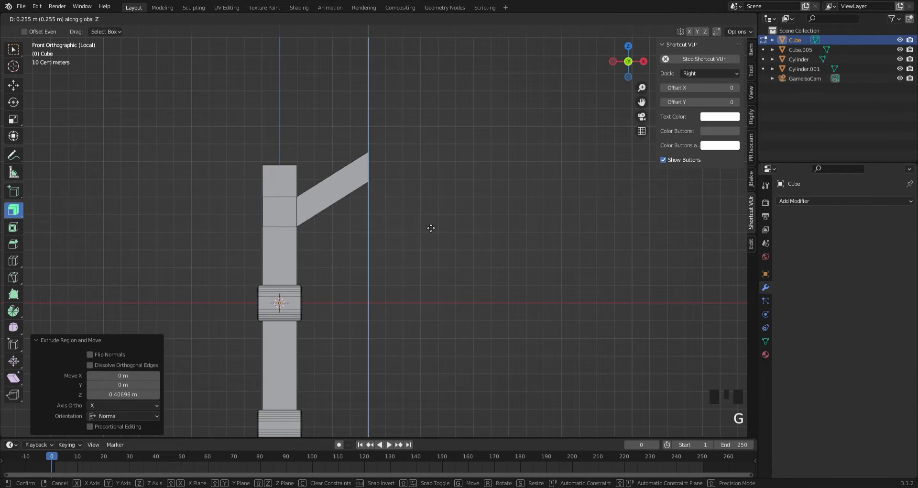
left_click(428, 217)
left_click(316, 127)
Extrude the opposite side face about 0.31 m and raise its end along Z to form a second slanted branch.
middle_click_drag(261, 213, 284, 216)
left_click(271, 212)
left_click(635, 63)
key("e")
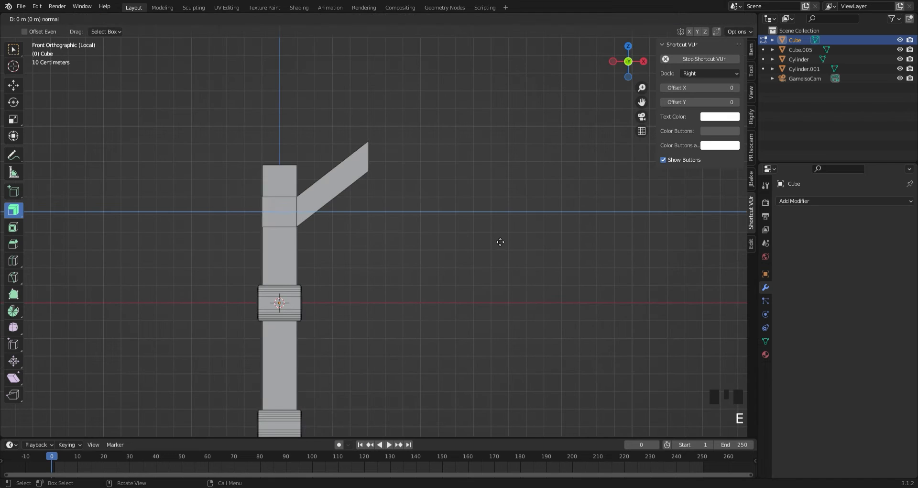
left_click(447, 242)
key("g")
key("z")
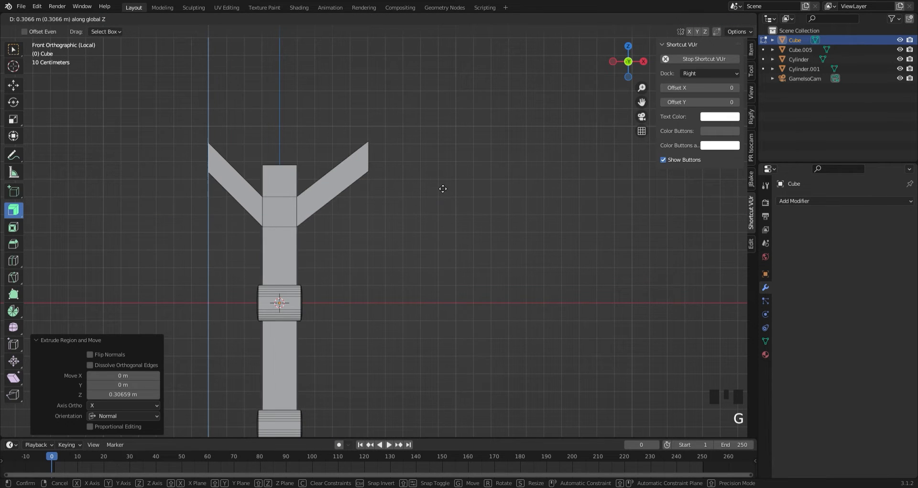
left_click(441, 186)
Raise the post's top face along Z so the central stem rises above both branches.
middle_click_drag(506, 238, 530, 263)
left_click(288, 199)
left_click(634, 67)
key("g")
key("z")
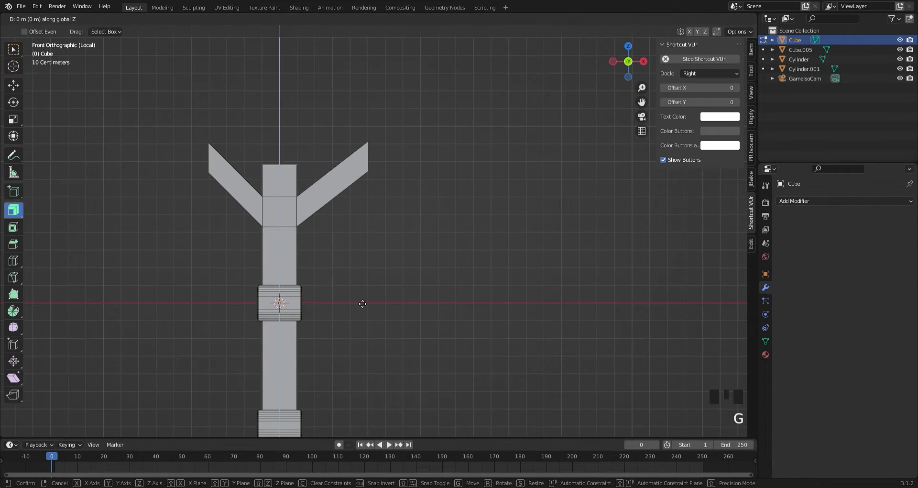
left_click(382, 214)
left_click(406, 234)
Select the edge loops along both branches and the upper post, bevel them, and leave Edit Mode.
middle_click_drag(412, 230, 404, 238)
key("2")
left_click(320, 215, "shift")
left_click(309, 187, "alt+shift")
left_click(280, 176, "alt+shift")
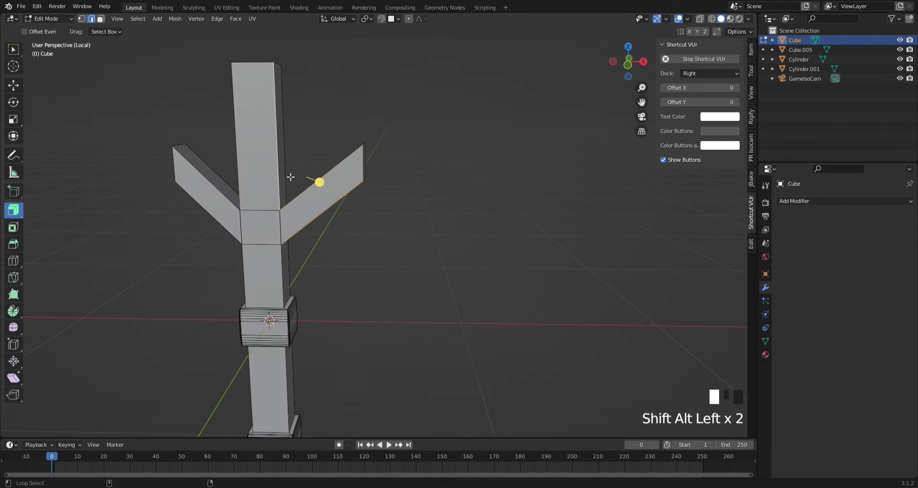
left_click(239, 174, "alt+shift")
left_click(214, 180, "alt+shift")
left_click(212, 216, "alt+shift")
left_click(245, 271, "alt+shift")
middle_click_drag(393, 272, 268, 292)
left_click(345, 184, "alt+shift")
left_click(399, 162, "alt+shift")
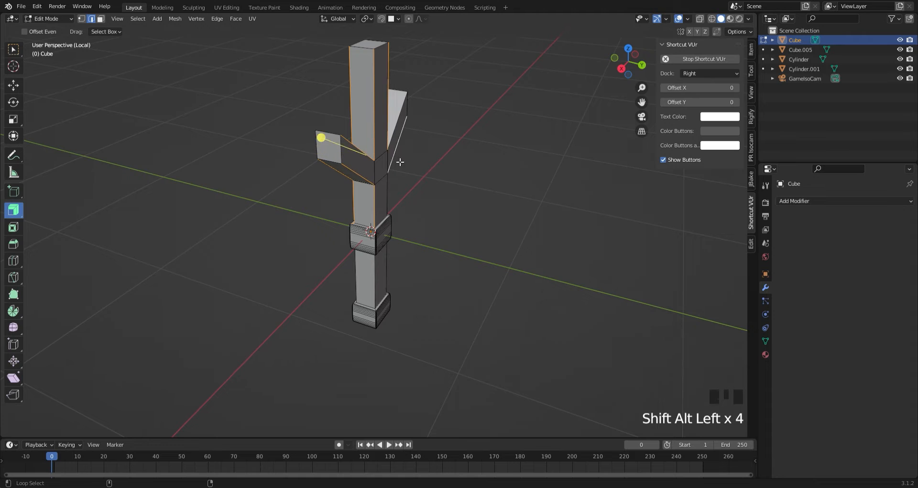
middle_click_drag(414, 154, 391, 140)
left_click(593, 201, "alt+shift")
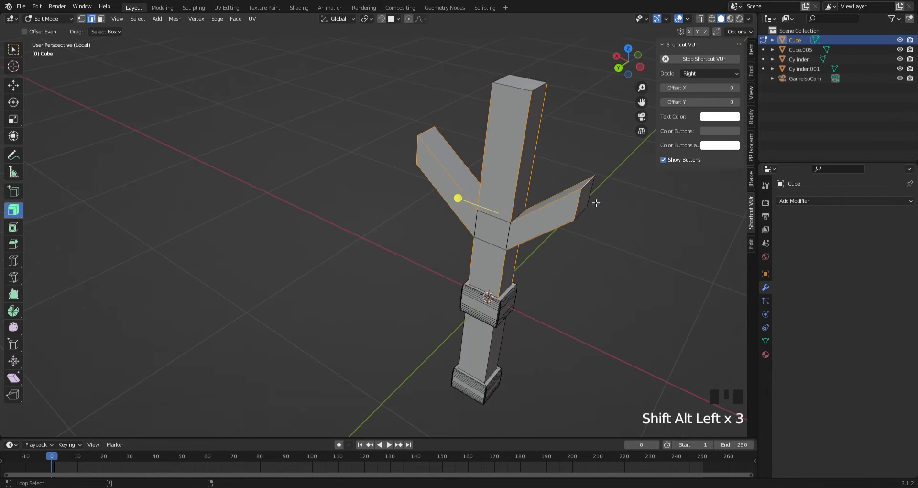
middle_click_drag(445, 378, 492, 352)
left_click(492, 352, "alt+shift")
middle_click_drag(397, 352, 205, 351)
left_click(279, 394, "alt+shift")
key("ctrl+b")
left_click(359, 394)
left_click(447, 361)
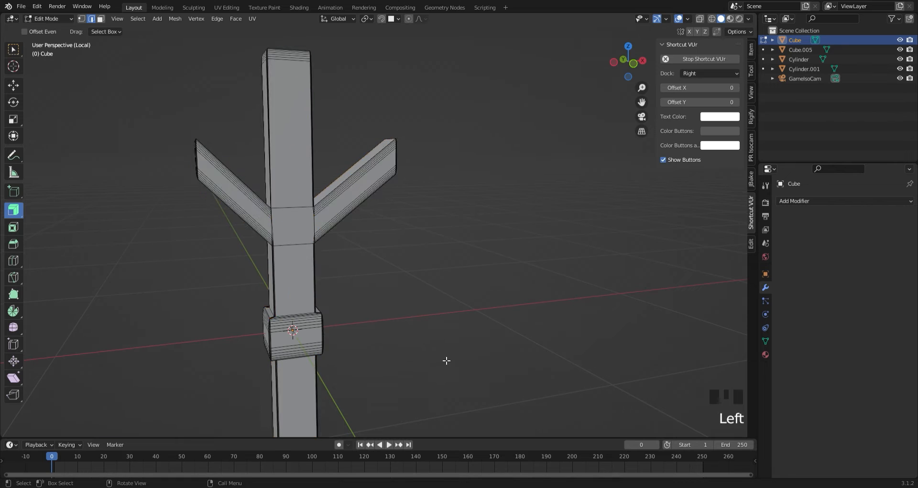
key("Tab")
Undo the latest bevel and edge selections on the post and return to Object Mode.
middle_click_drag(431, 307, 287, 236)
key("ctrl+z")
key("ctrl+z")
key("ctrl+z")
key("ctrl+z")
key("ctrl+z")
key("ctrl+z")
key("ctrl+z")
key("ctrl+z")
key("ctrl+z")
key("ctrl+z")
key("ctrl+z")
key("ctrl+z")
key("ctrl+z")
key("ctrl+z")
key("Tab")
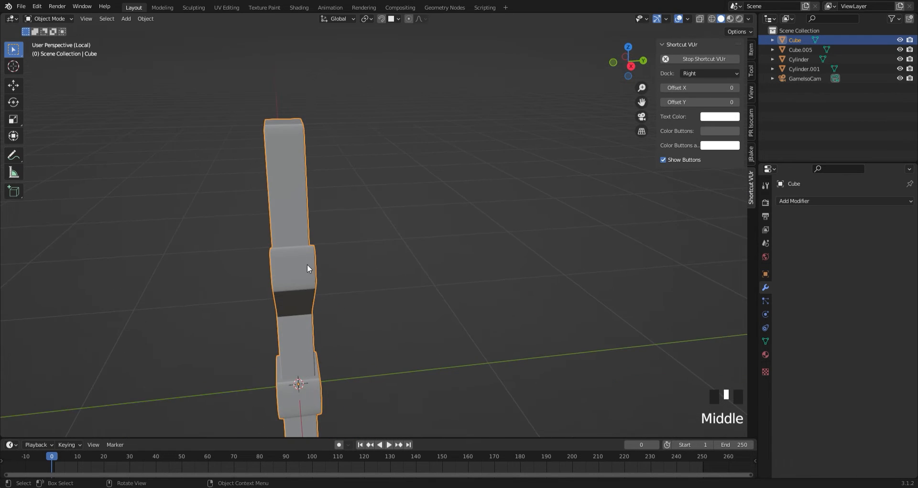
Shade the post smooth and enable Auto Smooth at 30° for its normals.
right_click_drag(307, 264, 316, 271)
left_click(766, 341)
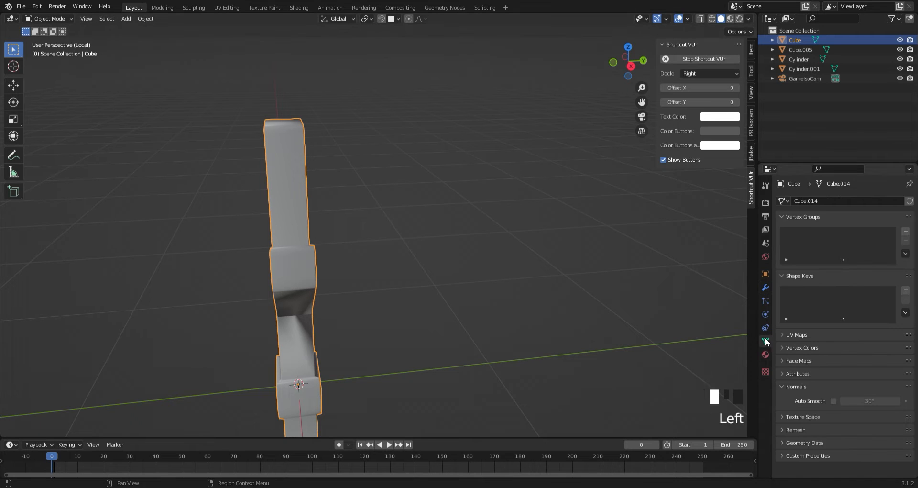
left_click(834, 400)
Duplicate the branched post and place the copy about 1.6 m away along Y.
key("KP_3")
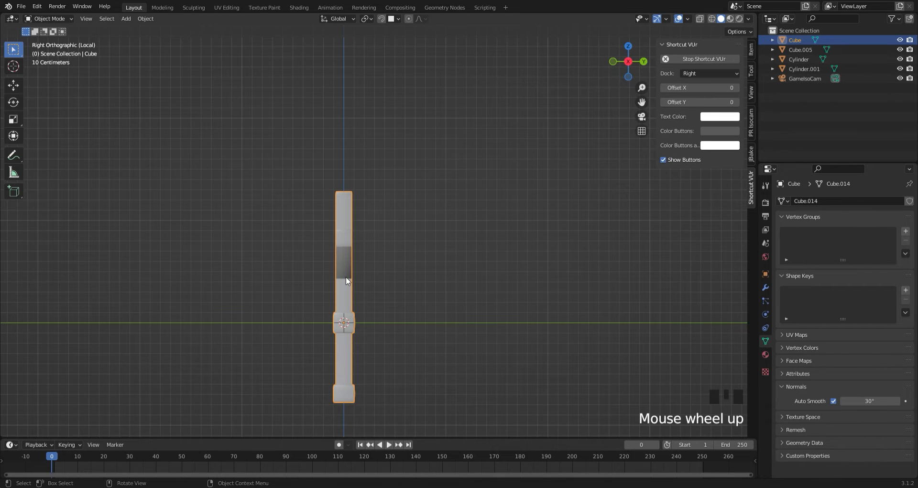
key("shift+d")
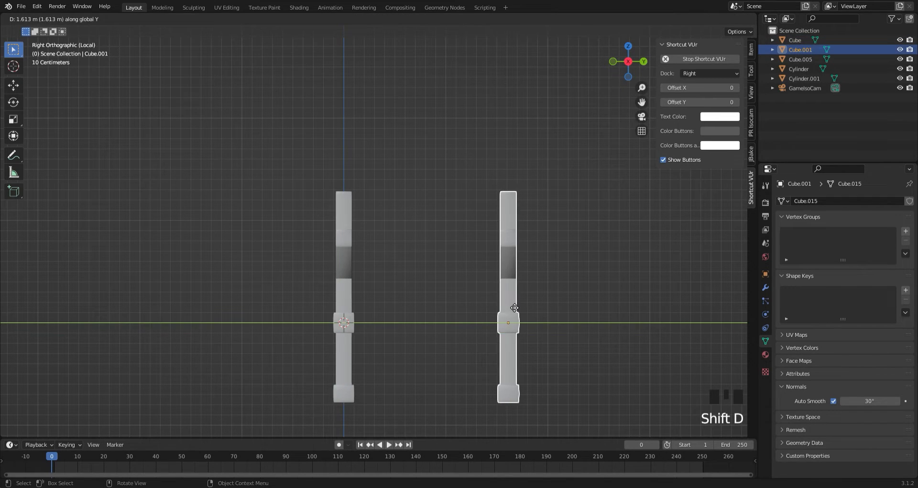
left_click(166, 217)
middle_click_drag(166, 222, 240, 244)
scroll(379, 327, "up", 1)
Add a cube at the first post's collar and scale it down to about 0.09.
left_click(642, 64)
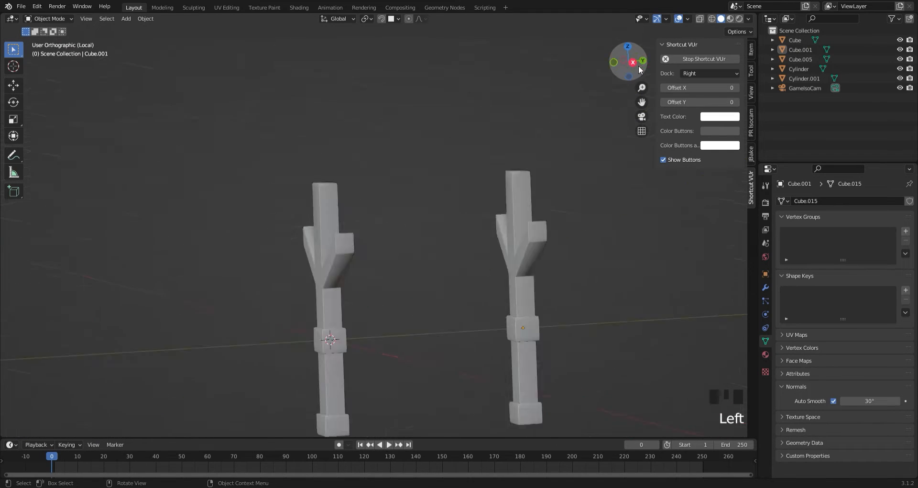
key("shift+a")
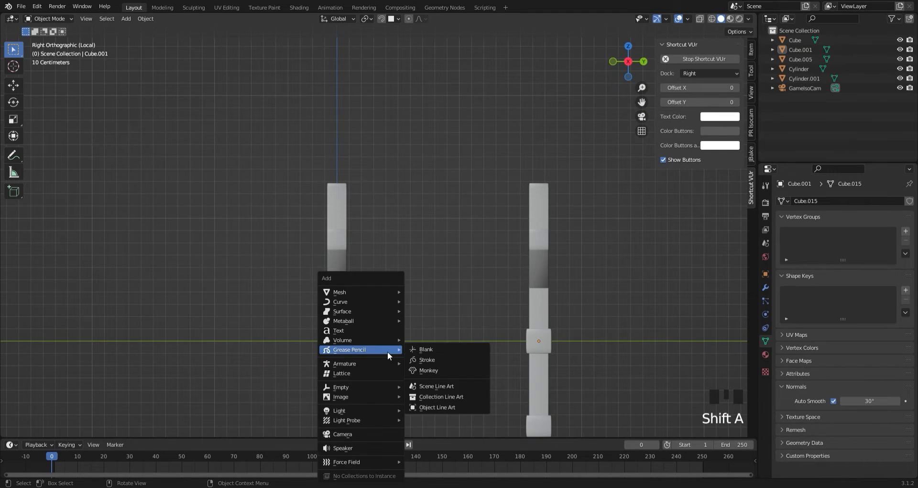
mouse_move(369, 293)
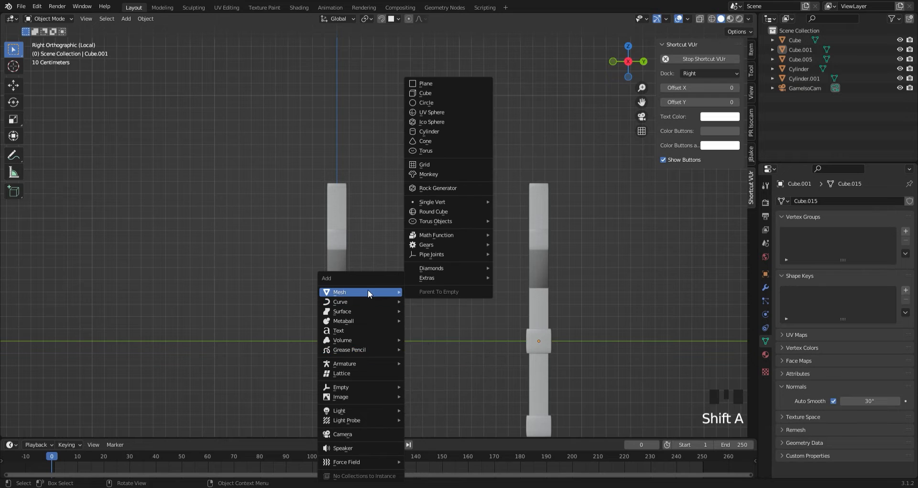
left_click(460, 96)
key("s")
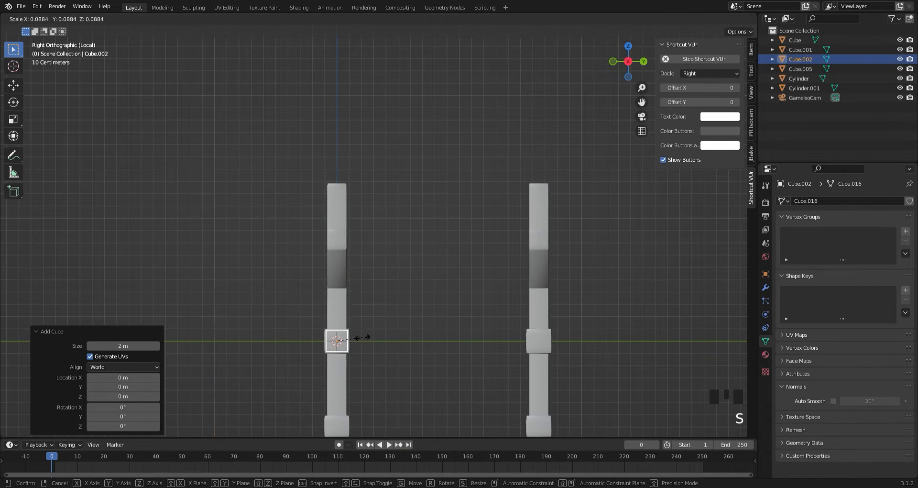
left_click(362, 337)
Raise the small cube about 0.82 m along Z and scale it uniformly to about 0.79.
key("g")
key("z")
left_click(400, 240)
key("s")
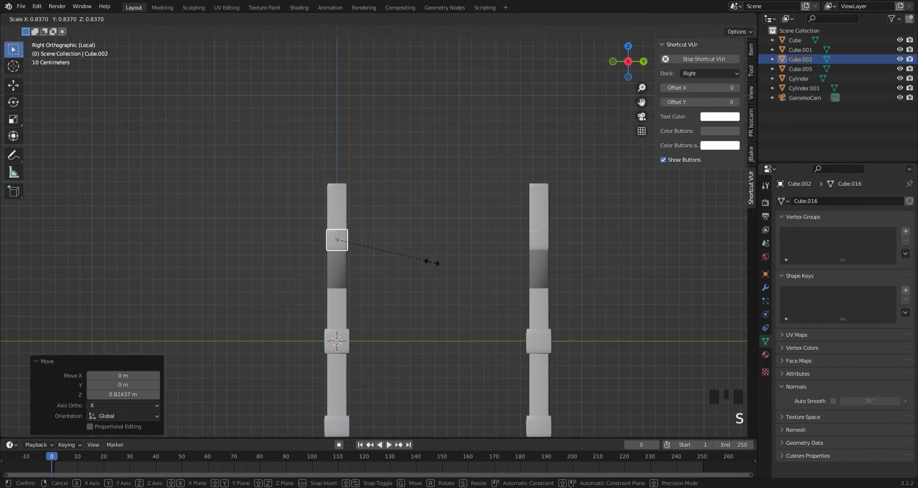
left_click(430, 255)
Move the cube about 0.59 m along X to the branch tip and narrow it along X to about 0.68.
middle_click_drag(431, 255, 503, 271)
key("g")
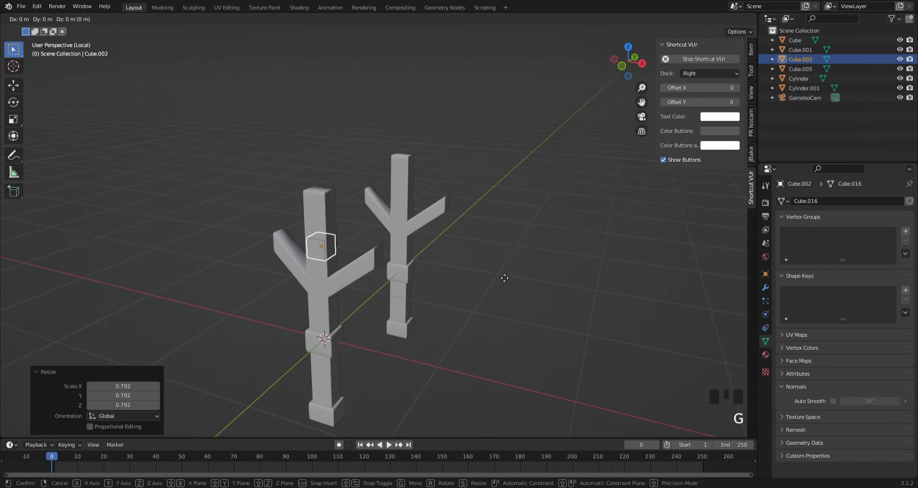
key("x")
left_click(167, 343)
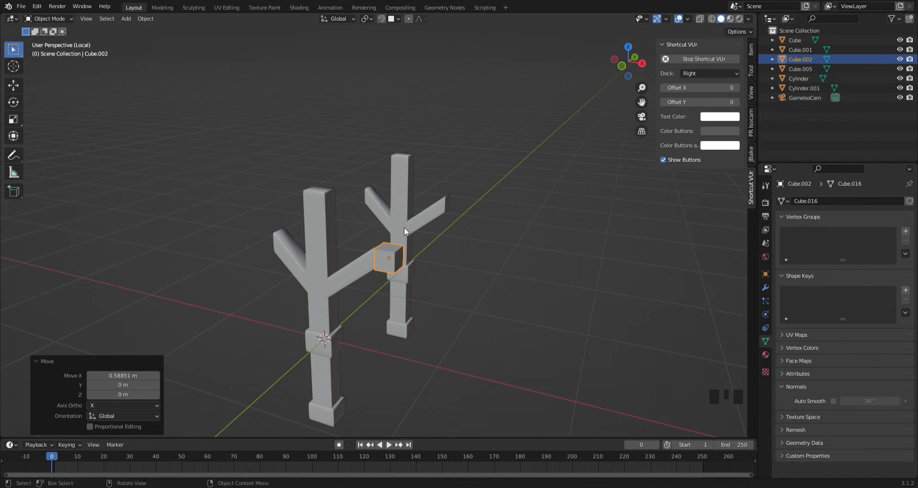
middle_click_drag(403, 228, 477, 282)
key("s")
key("x")
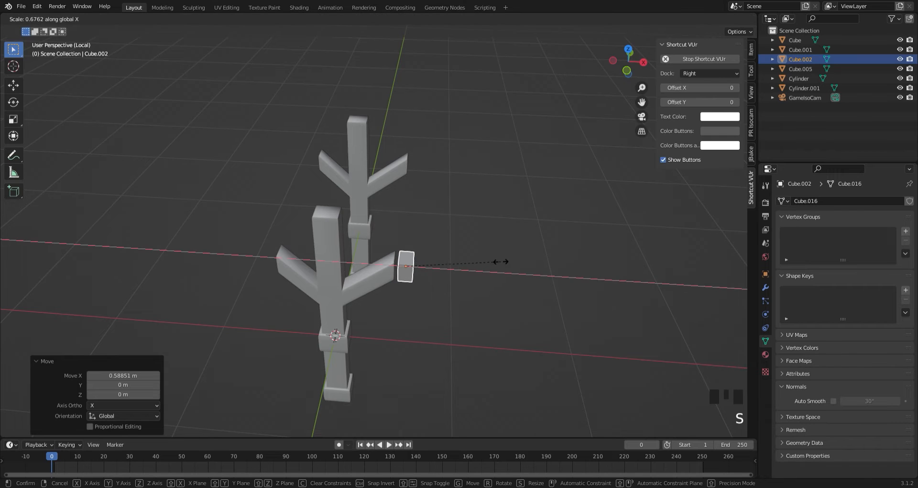
left_click(503, 263)
Adjust the block's position along X so it sits against the end of the first post's branch.
key("g")
key("x")
left_click(501, 266)
middle_click_drag(501, 266, 456, 267)
scroll(456, 268, "up", 2)
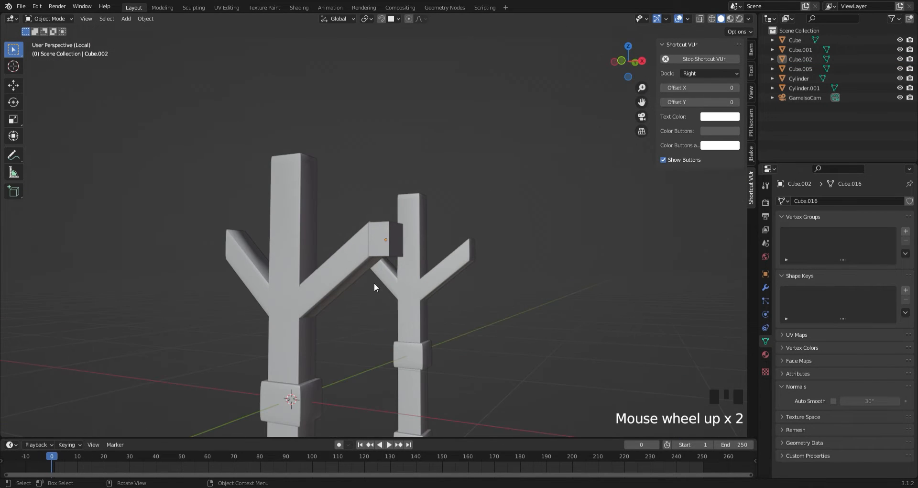
middle_click_drag(374, 283, 420, 278)
left_click(421, 276)
key("g")
key("x")
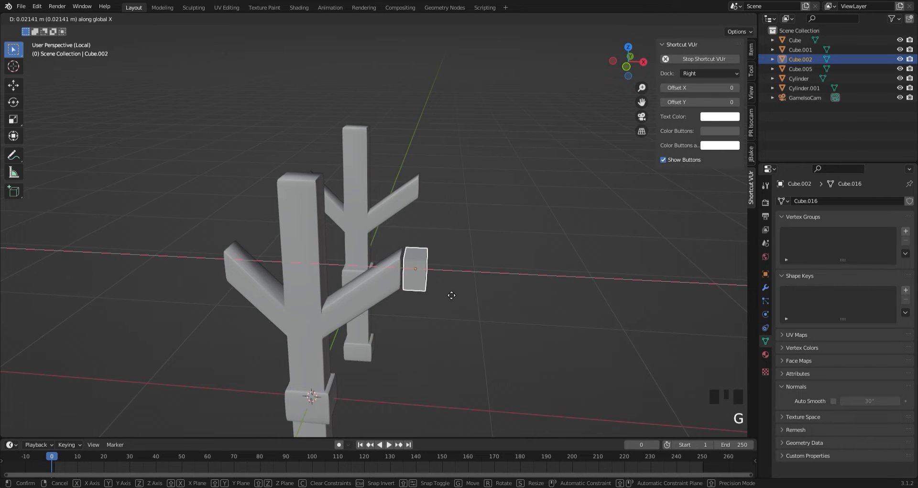
left_click(449, 295)
left_click(449, 295)
Extrude the block's face that points towards the second post along Y to form a beam reaching that post's branch.
middle_click_drag(471, 289, 360, 274)
left_click(317, 244)
key("Tab")
left_click(319, 245)
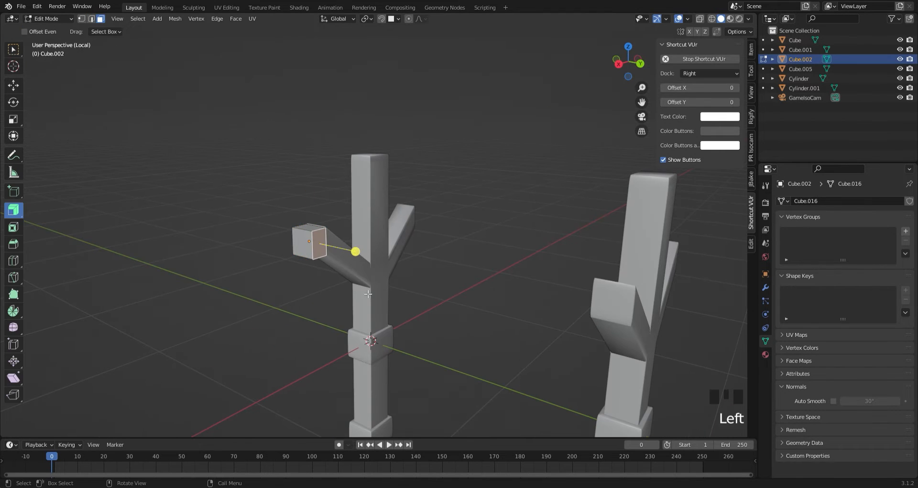
left_click(618, 66)
scroll(430, 313, "down", 1)
key("e")
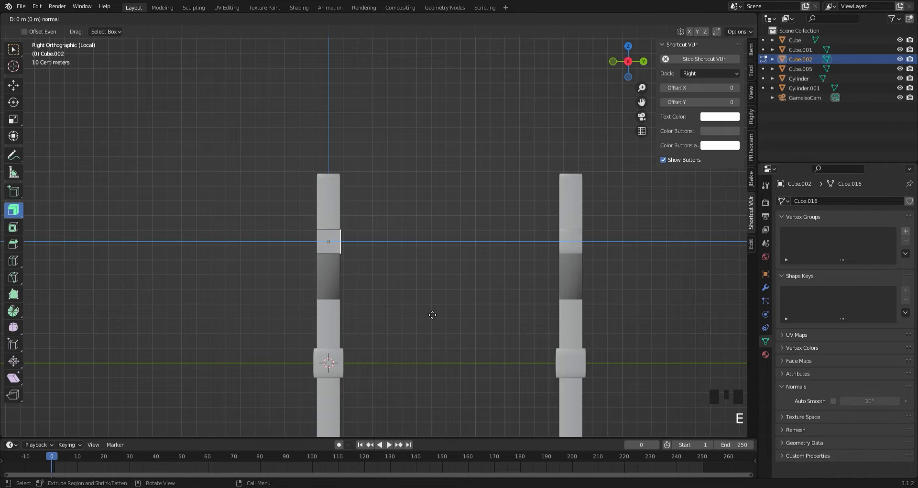
left_click(656, 326)
Cut the long section of the beam with 8 evenly spaced edge loops.
middle_click_drag(435, 303, 396, 323)
key("ctrl+r")
left_click(403, 266)
right_click(403, 266)
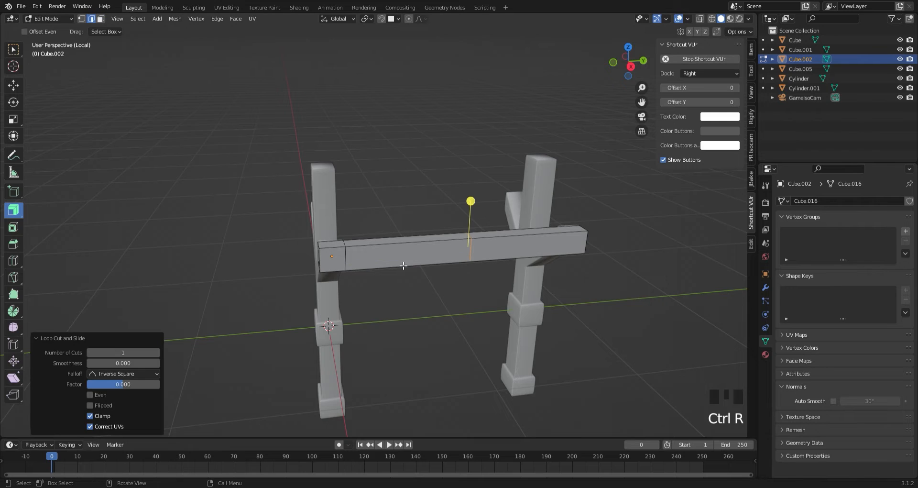
left_click(157, 352)
left_click(157, 352)
left_click(157, 352)
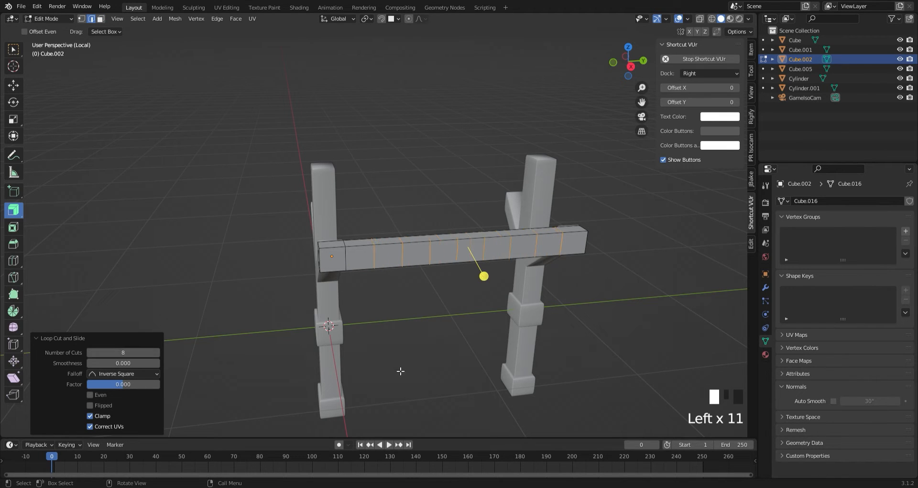
Sag the beam by lowering its middle vertex along Z with smooth proportional editing at about 0.75 m influence, and leave Edit Mode.
left_click(199, 242)
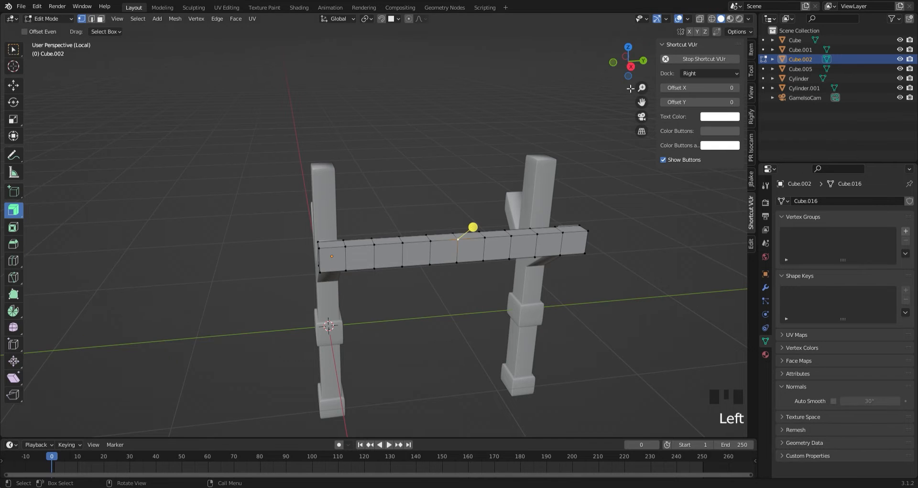
left_click(632, 66)
key("g")
scroll(449, 218, "down", 5)
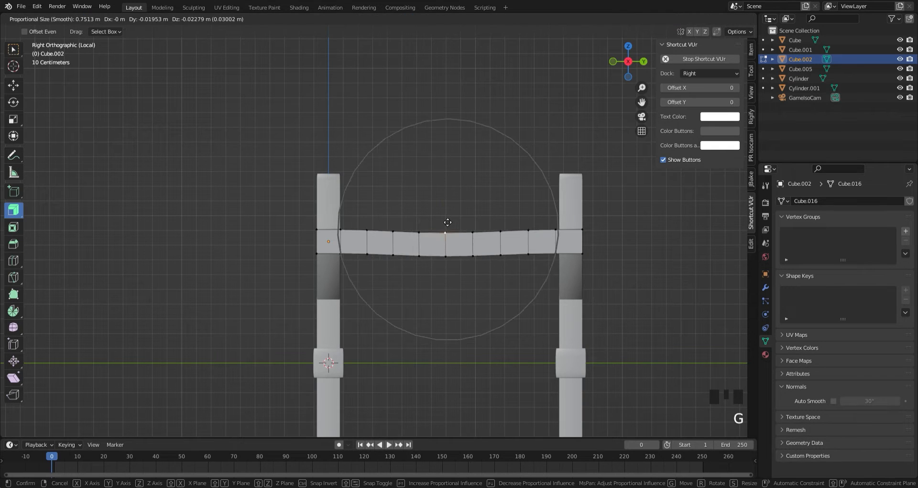
key("z")
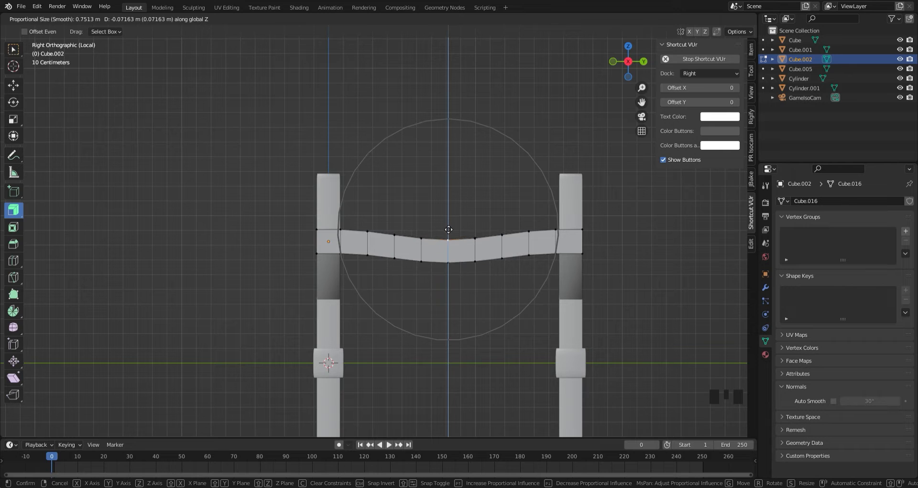
left_click(447, 224)
key("Tab")
Add a Bevel modifier to the sagging beam with a 0.2 m amount and 5 segments.
middle_click_drag(238, 246, 401, 204)
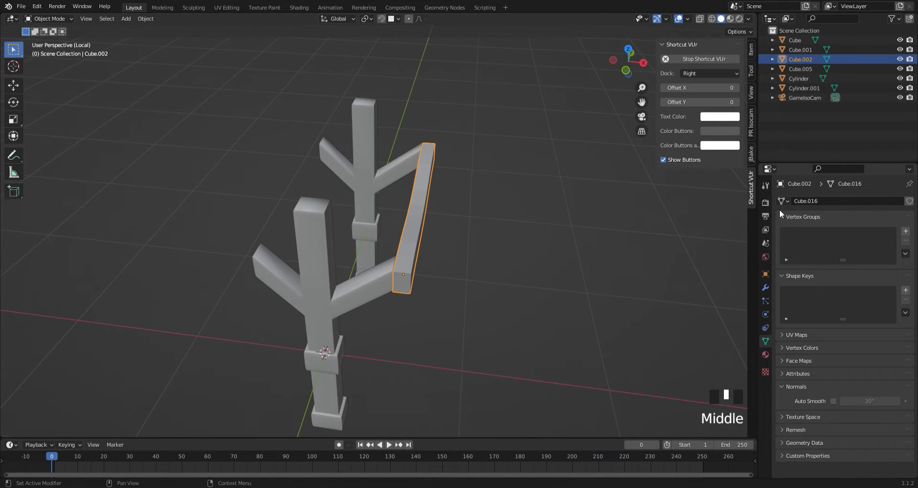
left_click(766, 287)
left_click(805, 201)
left_click(706, 235)
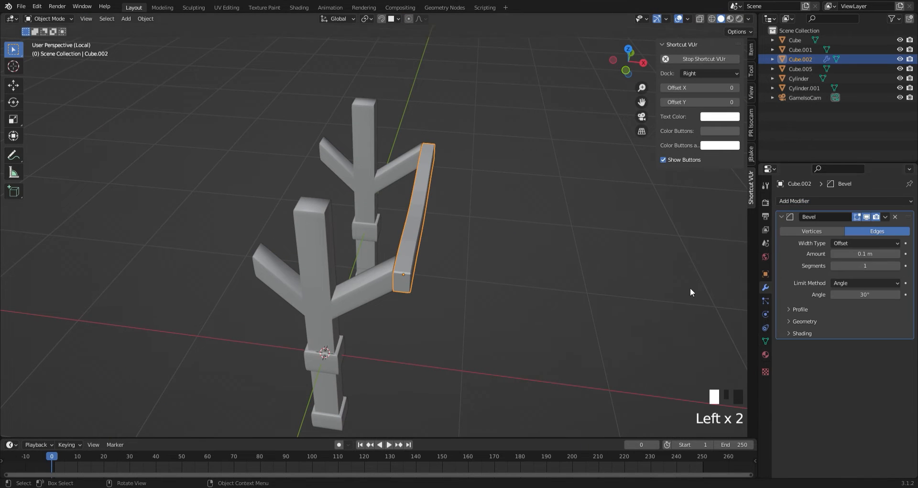
left_click(898, 266)
Shade the beam smooth and apply its Bevel modifier.
right_click(403, 251)
left_click(403, 251)
left_click(586, 309)
middle_click_drag(591, 311, 427, 248)
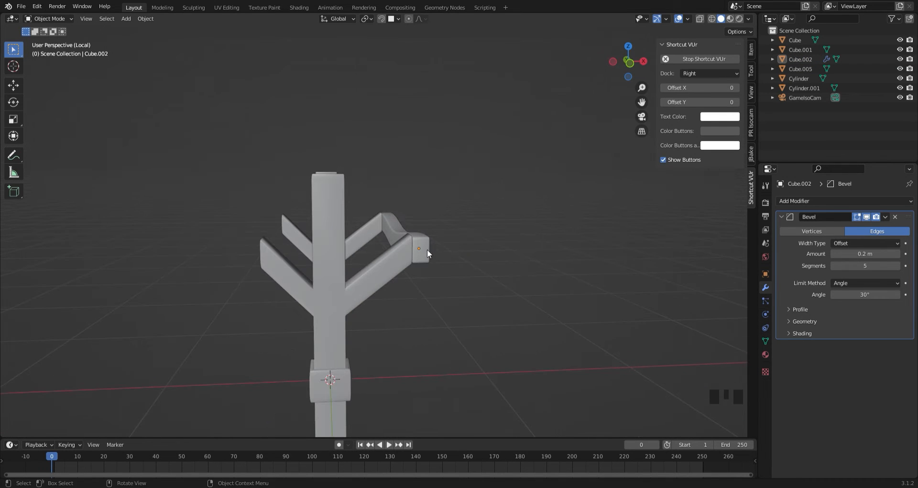
left_click(886, 217)
left_click(846, 221)
Duplicate the beam and place the copy about 1 m away along negative X at the opposite branch tips.
middle_click_drag(383, 268, 402, 238)
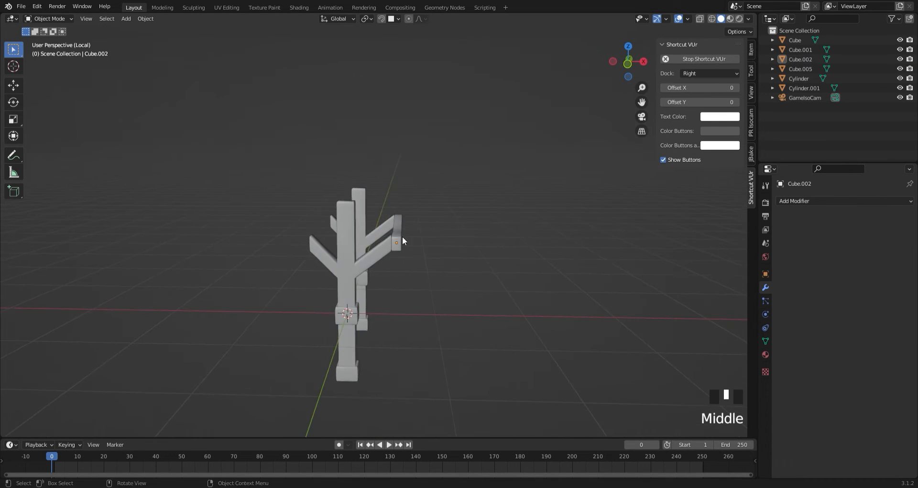
left_click(634, 65)
left_click(397, 236)
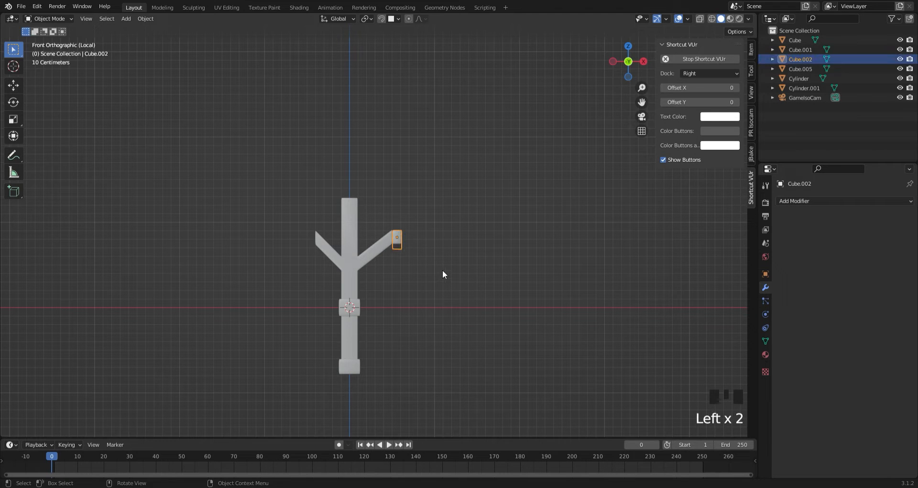
key("shift+d")
key("x")
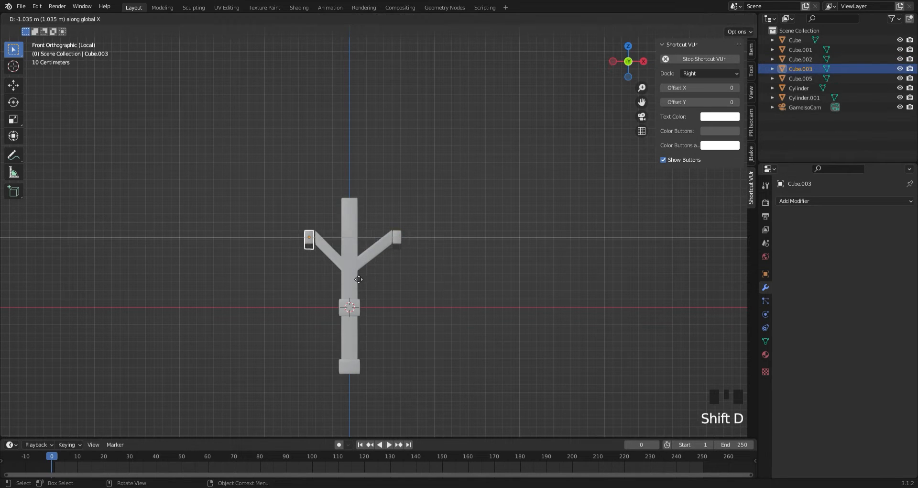
left_click(359, 278)
left_click(332, 365)
middle_click_drag(332, 365, 416, 268)
Add a 2 m plane and move it about 0.8 m along Y so it is centred between the posts.
key("shift+a")
left_click(411, 249)
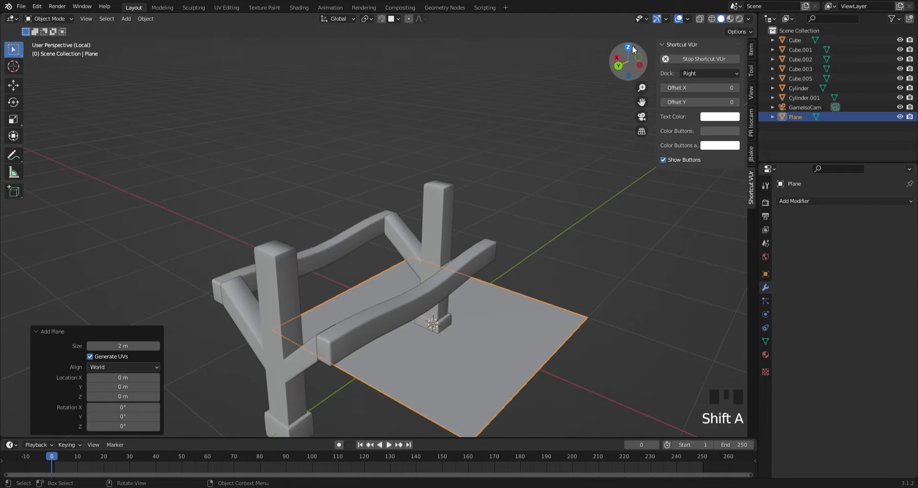
key("KP_7")
key("g")
key("y")
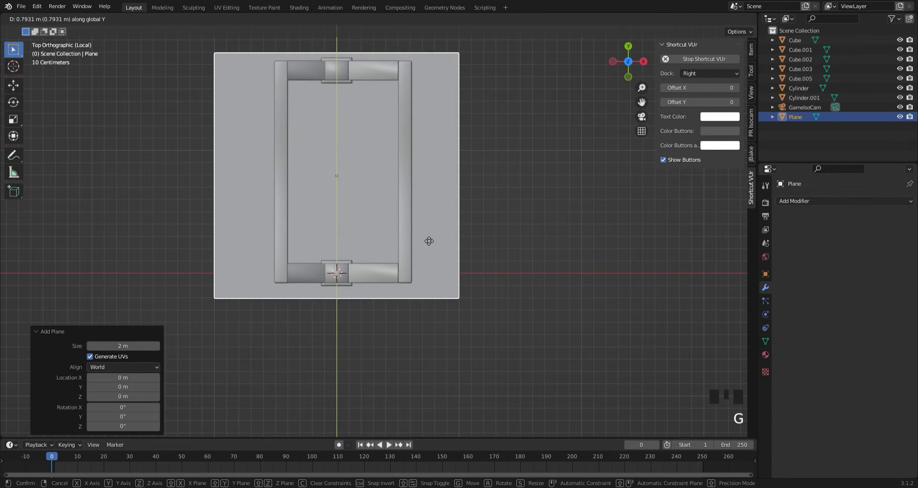
left_click(429, 245)
Cut a centred edge loop through the plane along Y and enable edge selection in Edit Mode.
key("Tab")
key("shift+r")
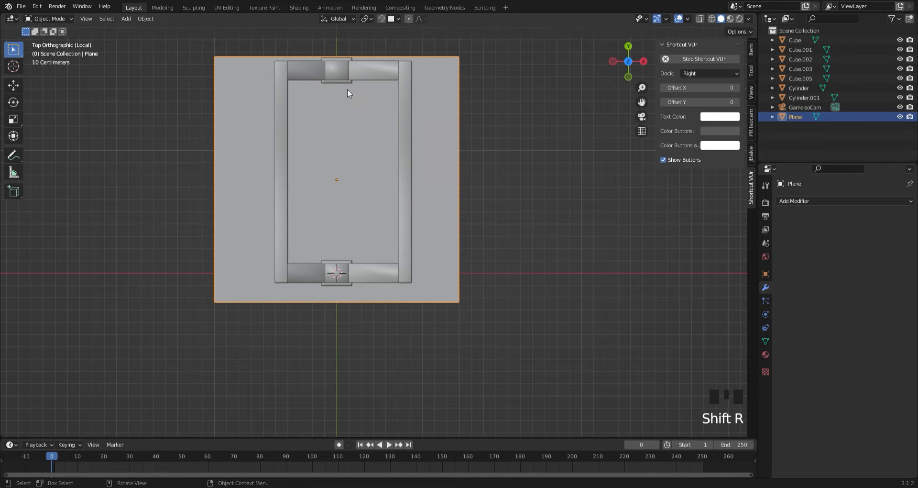
key("Tab")
left_click(347, 66)
key("Tab")
key("Tab")
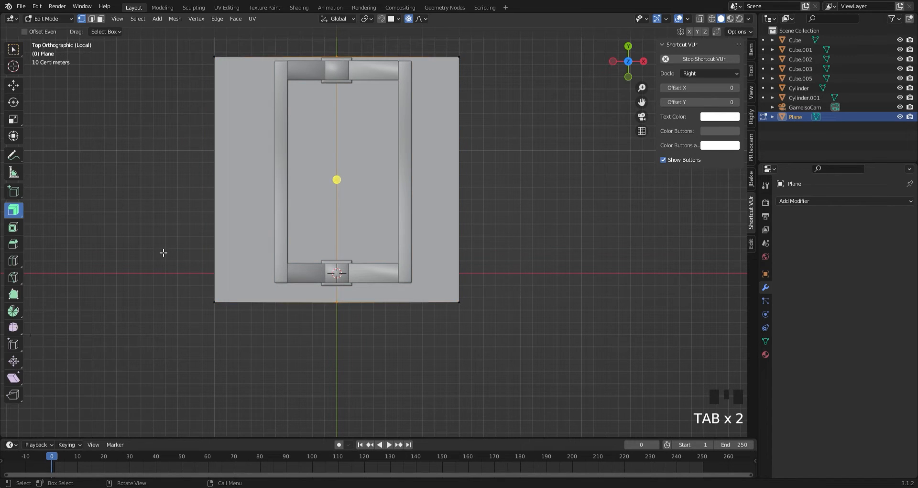
key("2")
left_click(644, 61)
key("g")
key("z")
right_click(486, 277)
Raise the plane's centre edge along Z with proportional editing off to form a gabled roof, and leave Edit Mode.
middle_click_drag(486, 279, 497, 322)
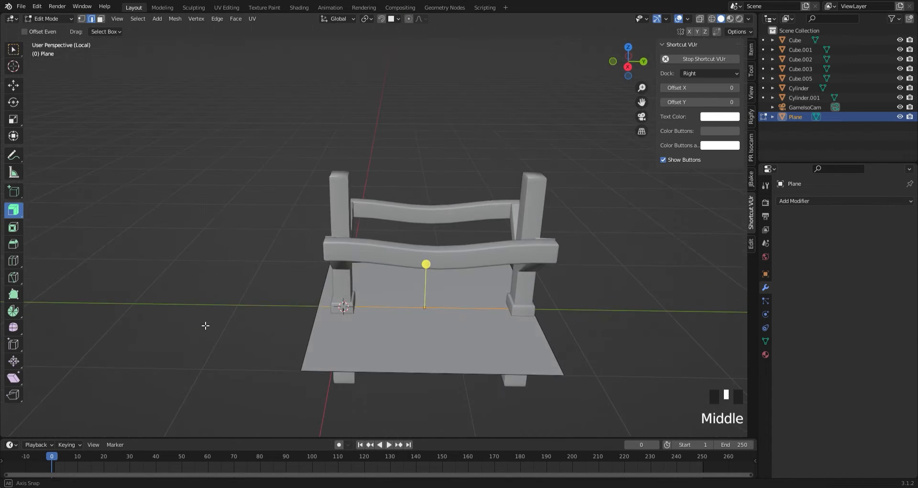
key("g")
key("z")
left_click(429, 205)
key("Tab")
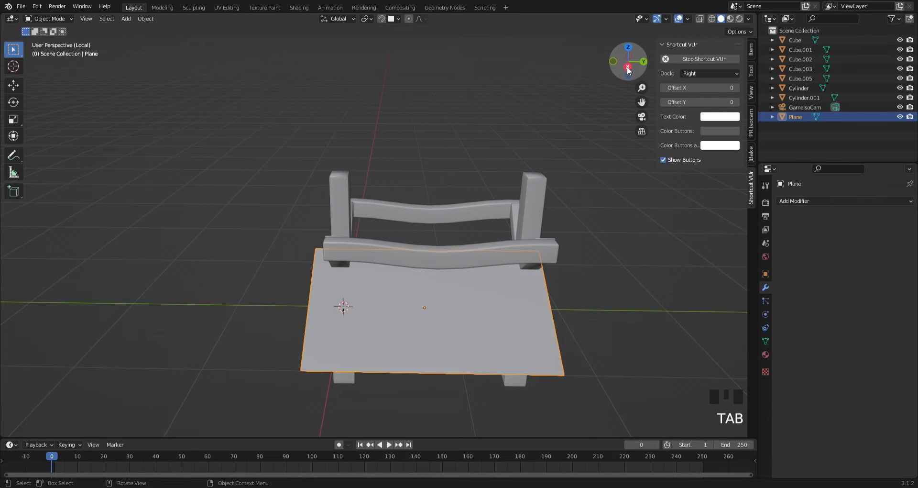
Move the gabled roof up about 0.78 m along Z to the level of the side beams.
left_click(628, 67)
key("g")
key("z")
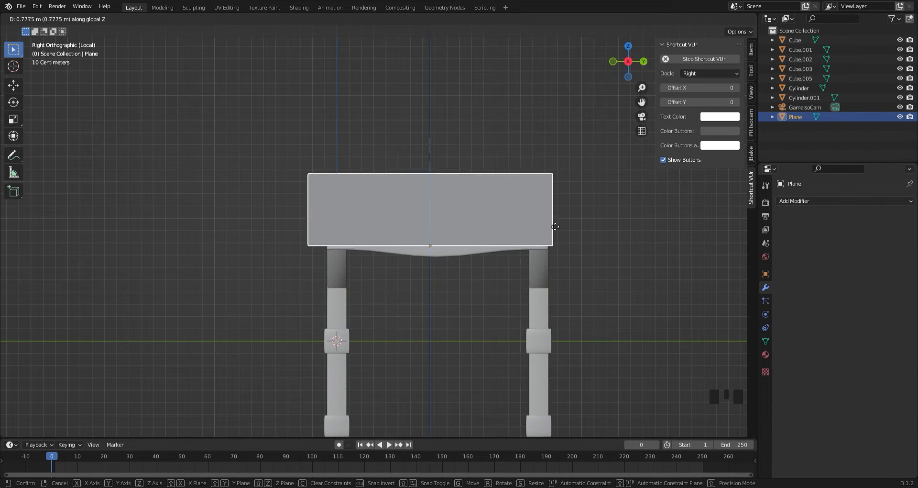
left_click(551, 228)
Raise the roof's ridge edge about 0.32 m along Z above the post tops.
middle_click_drag(331, 225, 352, 180)
key("Tab")
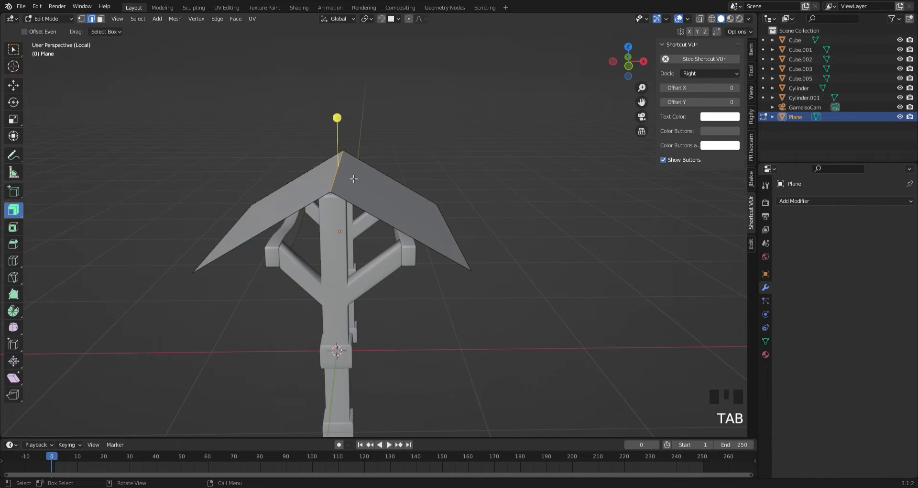
key("g")
key("z")
left_click(355, 147)
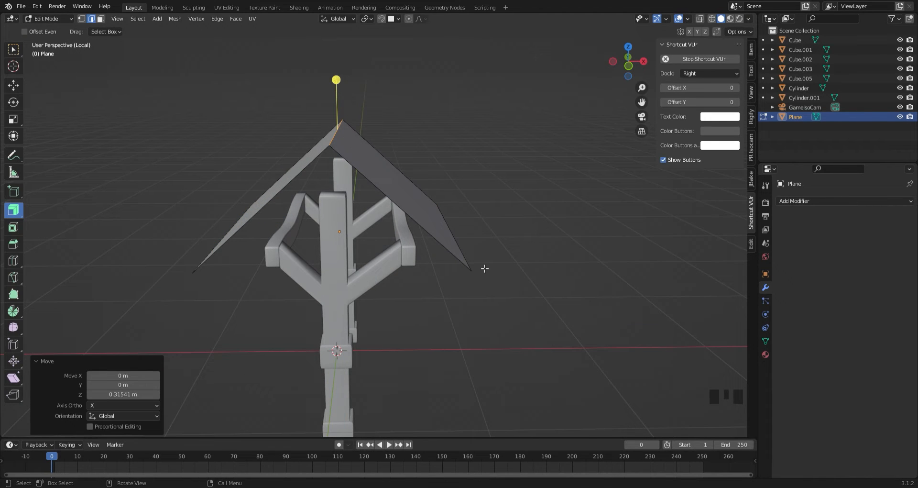
Move the roof's eave edge on the positive X side inward along X, closer to the side beam.
left_click(629, 66)
mouse_move(449, 242)
middle_mouse_down()
mouse_move(459, 260)
mouse_move(462, 242)
middle_mouse_up()
left_click(462, 242)
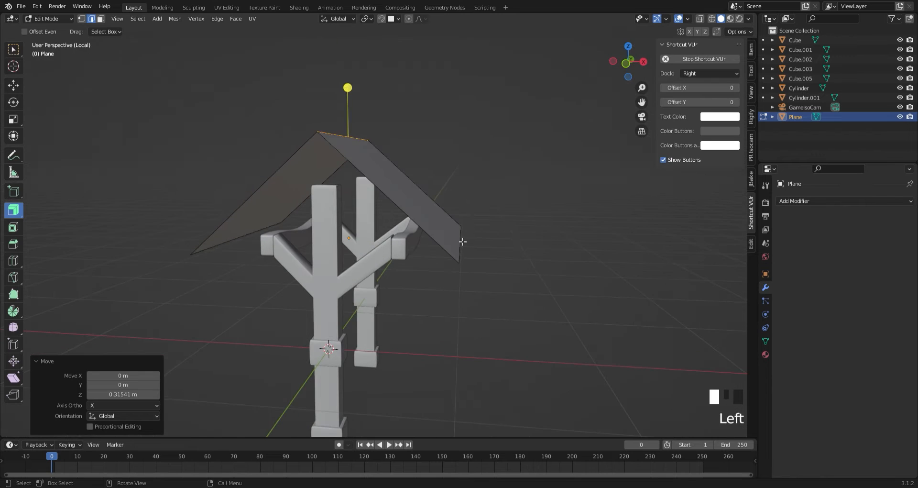
left_click(624, 66)
key("g")
key("x")
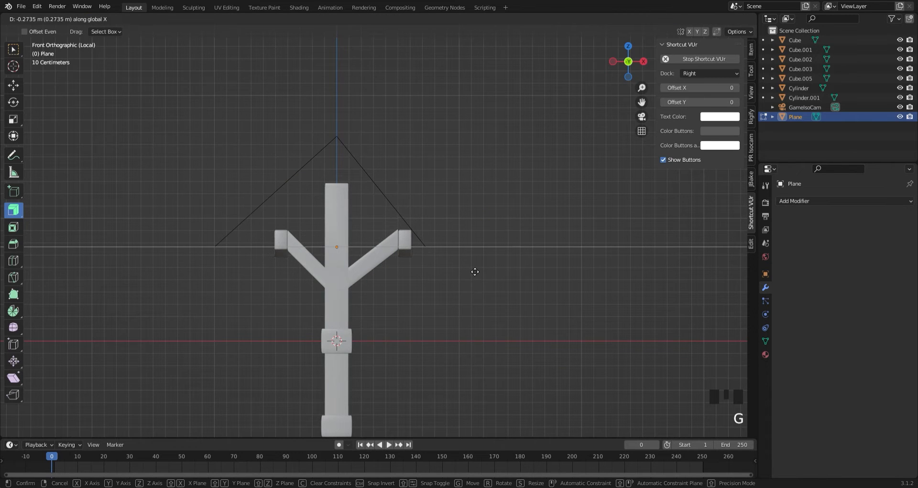
left_click(488, 280)
Lower the roof's ridge edge along Z to make the slopes shallower.
middle_click_drag(501, 289, 451, 267)
key("g")
key("z")
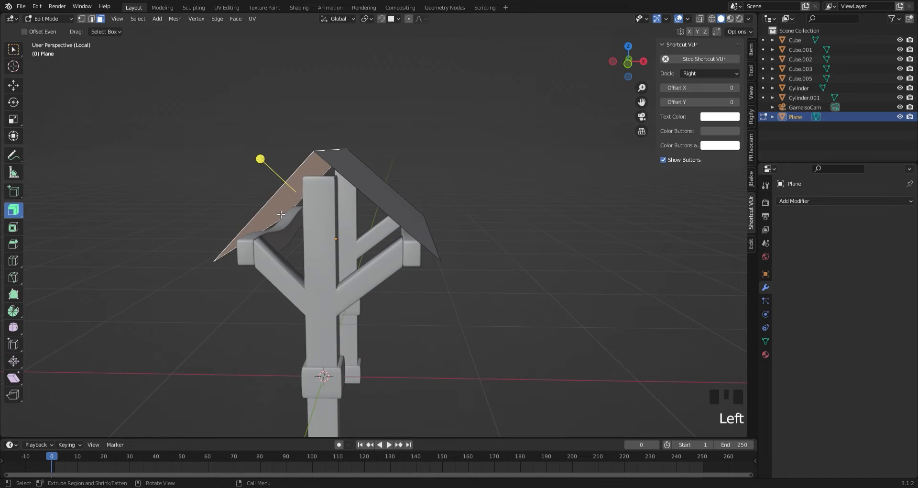
Delete the roof slope on the negative X side and lower the remaining slope's ridge edge along Z toward the post tops.
key("x")
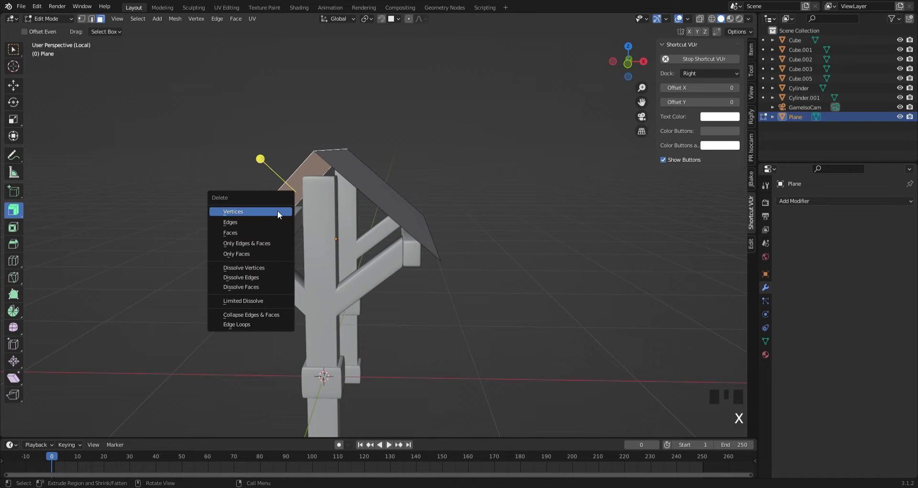
left_click(272, 236)
mouse_move(145, 189)
middle_mouse_down()
mouse_move(173, 207)
mouse_move(29, 201)
mouse_move(154, 193)
middle_mouse_up()
middle_click_drag(365, 122, 363, 204)
key("g")
key("z")
left_click(534, 226)
Extrude the remaining roof face along its normal to give the slope a thin slab thickness.
middle_click_drag(535, 225, 535, 277)
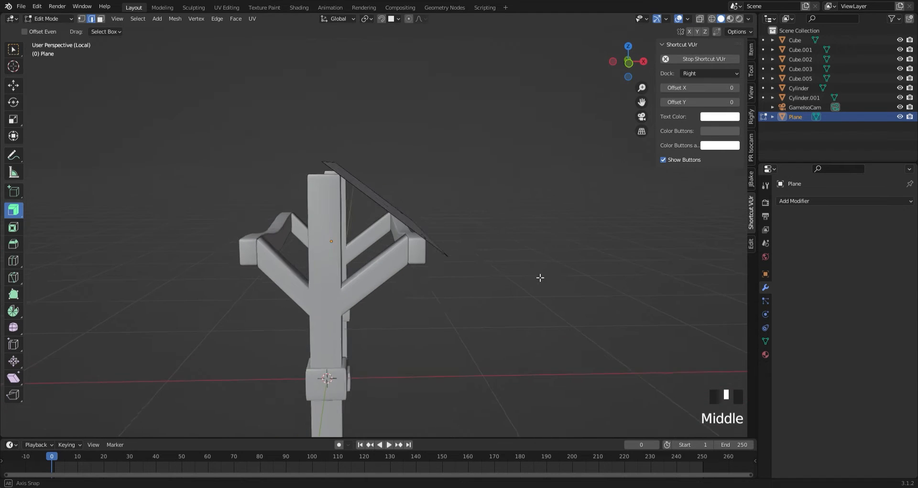
key("e")
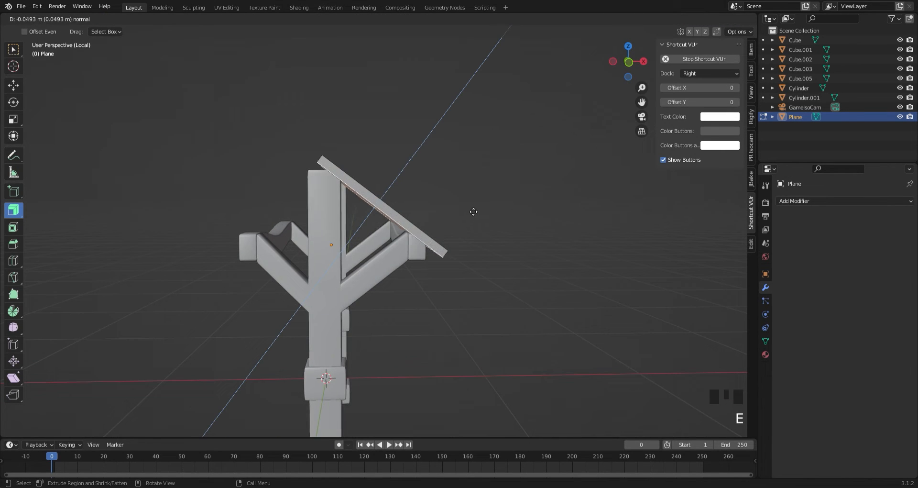
left_click(484, 203)
middle_click_drag(492, 229, 436, 272)
scroll(437, 273, "down", 2)
scroll(139, 144, "up", 3)
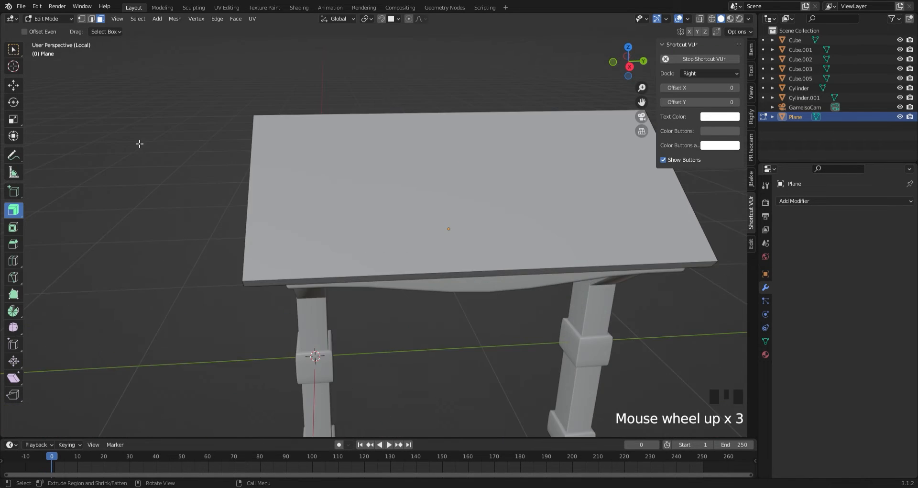
Lower the roof slab's ridge vertices slightly along Z, close to the post tops.
middle_click_drag(139, 144, 258, 183)
key("1")
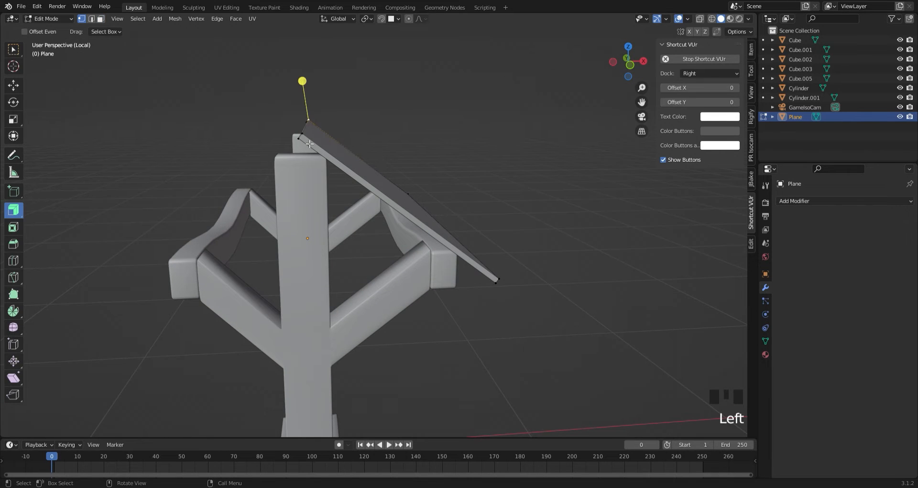
left_click(306, 138, "shift")
left_click(631, 65)
key("g")
key("z")
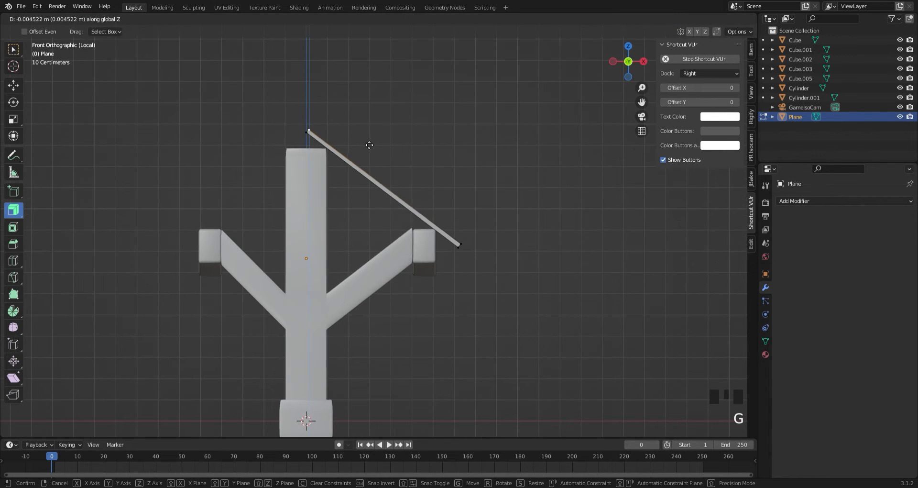
left_click(365, 149)
middle_click_drag(366, 149, 494, 190)
left_click(495, 190)
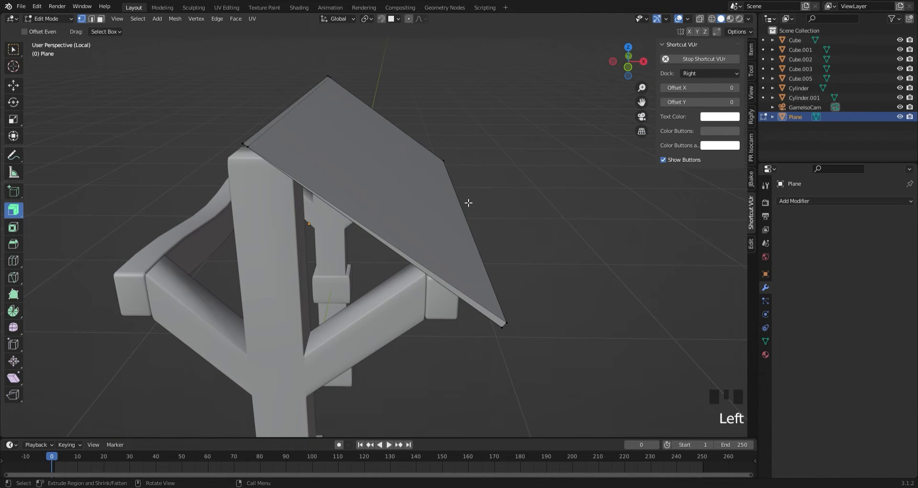
Finish editing the roof slab and add a 9-vertex cylinder with a 1 m radius and 2 m depth.
key("Tab")
key("alt+a")
key("shift+a")
mouse_move(391, 251)
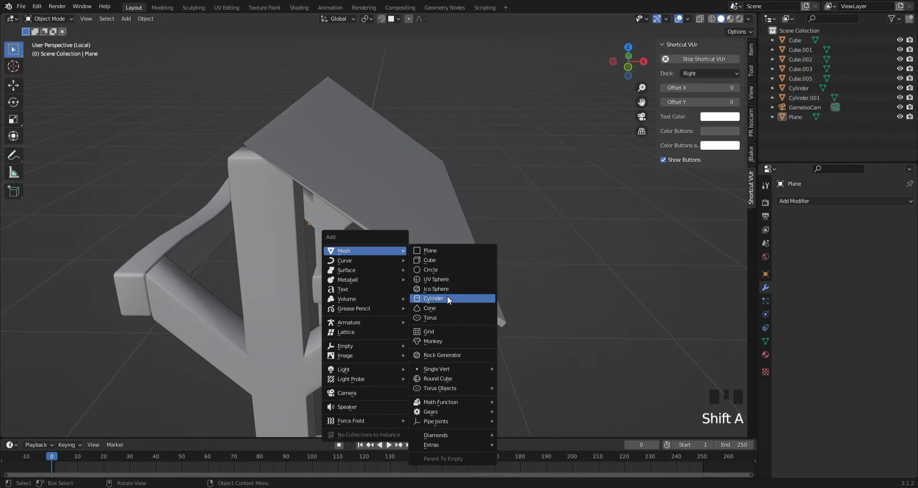
left_click(434, 298)
left_click(644, 61)
scroll(334, 308, "down", 5)
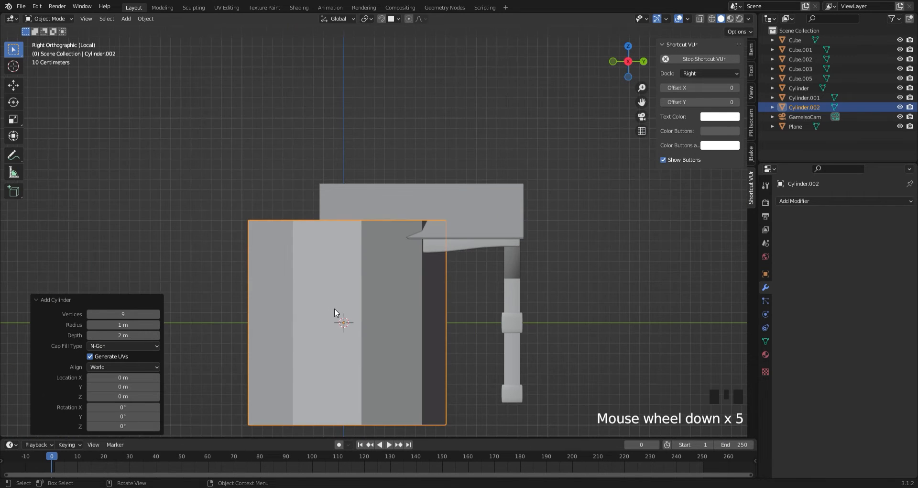
key("s")
key("z")
left_click(487, 334)
key("ctrl+z")
Scale the cylinder uniformly to about 0.16 and move it up about 2.22 m along Z, above the roof.
key("s")
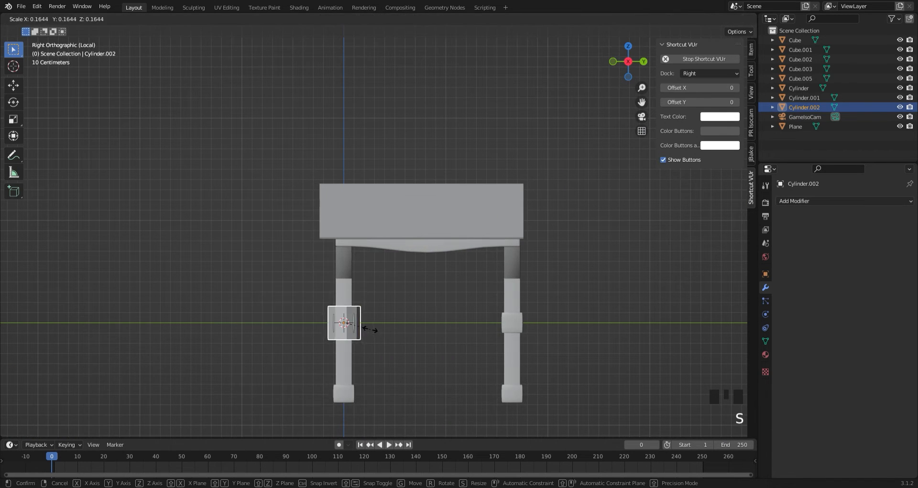
left_click(371, 328)
key("g")
key("z")
left_click(414, 104)
middle_click_drag(226, 121, 316, 187)
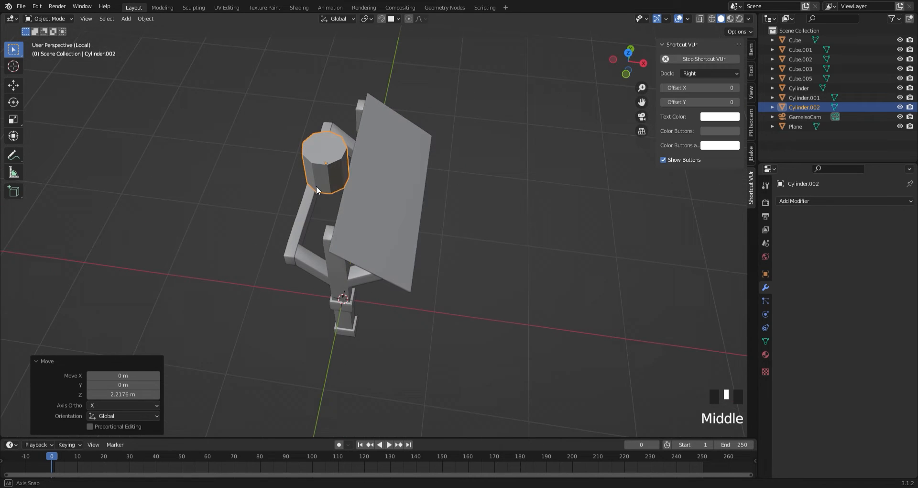
Delete the vertices of the cylinder's positive X half, leaving an open curved shell.
left_click(627, 76)
left_click(627, 75)
key("Tab")
left_click(697, 31)
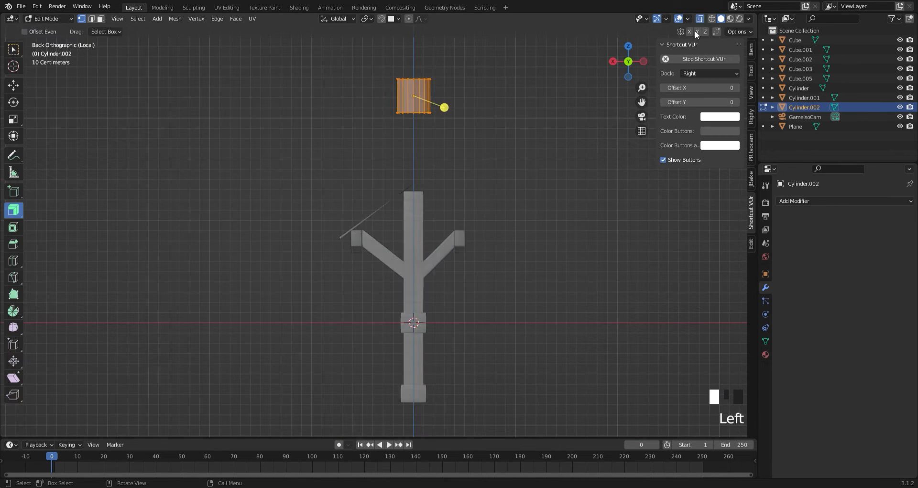
left_click_drag(359, 58, 410, 132)
key("x")
left_click(409, 130)
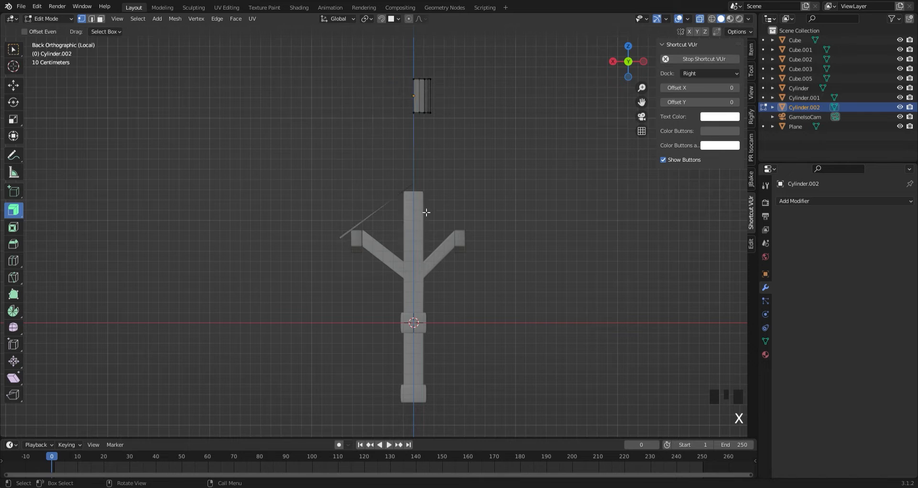
middle_click_drag(409, 130, 486, 385)
scroll(495, 168, "up", 3)
Turn off X-ray and extrude the whole curved shell along its normals to give it wall thickness.
left_click(680, 33)
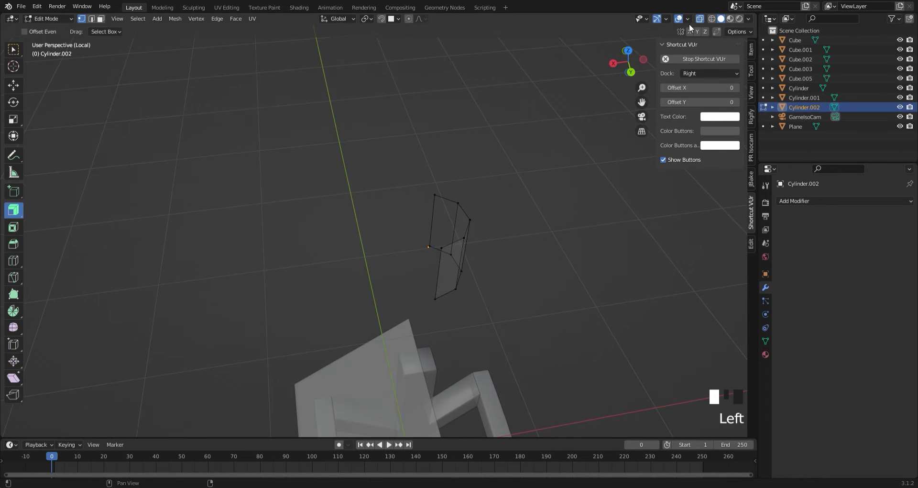
left_click(700, 19)
key("a")
left_click_drag(498, 246, 489, 245)
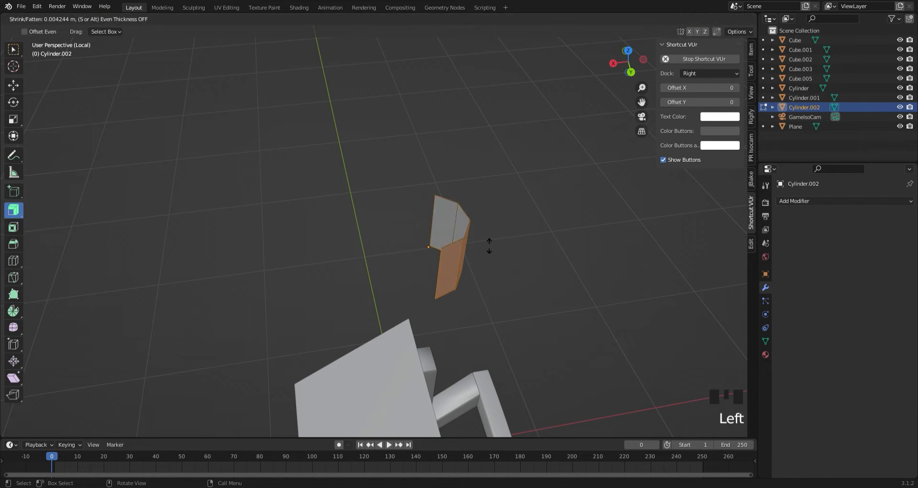
left_click_drag(570, 204, 567, 223)
left_click(566, 224)
middle_click_drag(576, 253, 595, 287)
Taper the curved shell by scaling its upper end vertices to about 0.4.
left_click(618, 75)
middle_click_drag(618, 75, 420, 169)
key("1")
key("s")
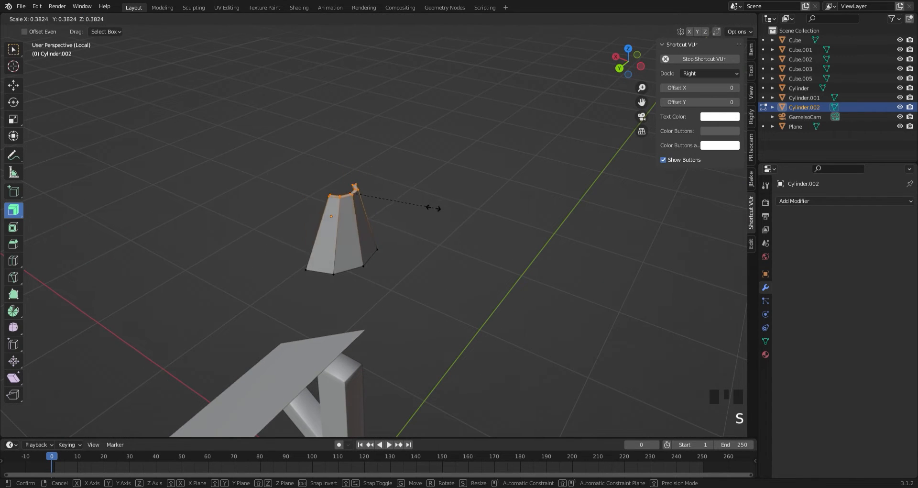
left_click(441, 209)
Resize the lower end of the curved shell by scaling its bottom vertices uniformly.
middle_click_drag(524, 321, 290, 211)
left_click_drag(239, 216, 329, 157)
key("s")
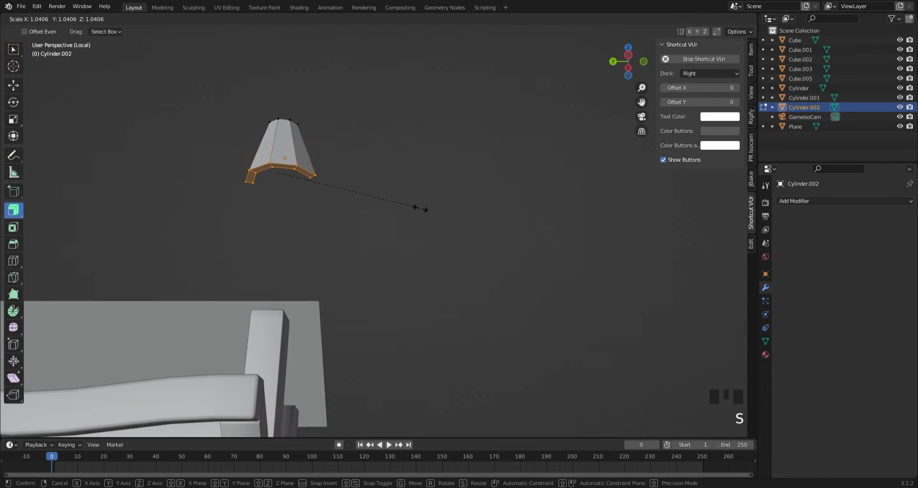
left_click(394, 168)
Finish editing the tapered shell and add a Subdivision modifier to it.
middle_click_drag(394, 167, 516, 214)
key("Tab")
left_click(794, 201)
left_click(740, 376)
Add two supporting loop cuts to the tile mesh and slide them toward its edges to sharpen the subdivided shape.
scroll(515, 214, "up", 1)
key("Tab")
key("ctrl+r")
left_click(486, 240)
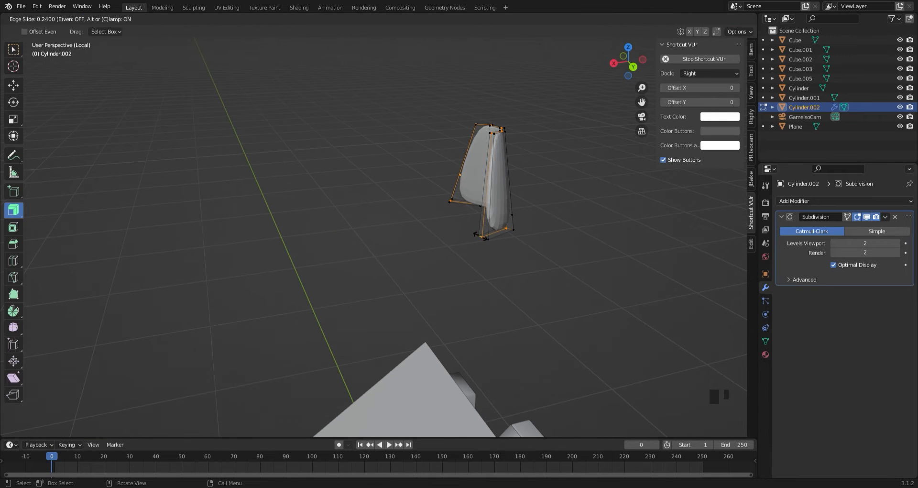
left_click(484, 240)
key("ctrl+r")
left_click(488, 236)
left_click(487, 230)
left_click(609, 291)
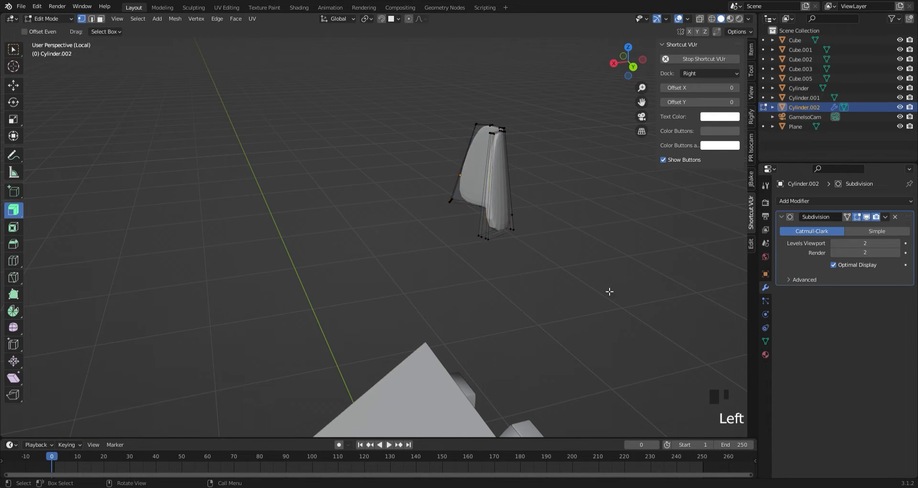
Shade the roof tile smooth and apply its Subdivision modifier.
key("Tab")
middle_click_drag(609, 291, 512, 258)
right_click(285, 159)
left_click(285, 159)
middle_click_drag(285, 159, 556, 269)
key("Tab")
left_click(844, 228)
middle_click_drag(669, 278, 529, 191)
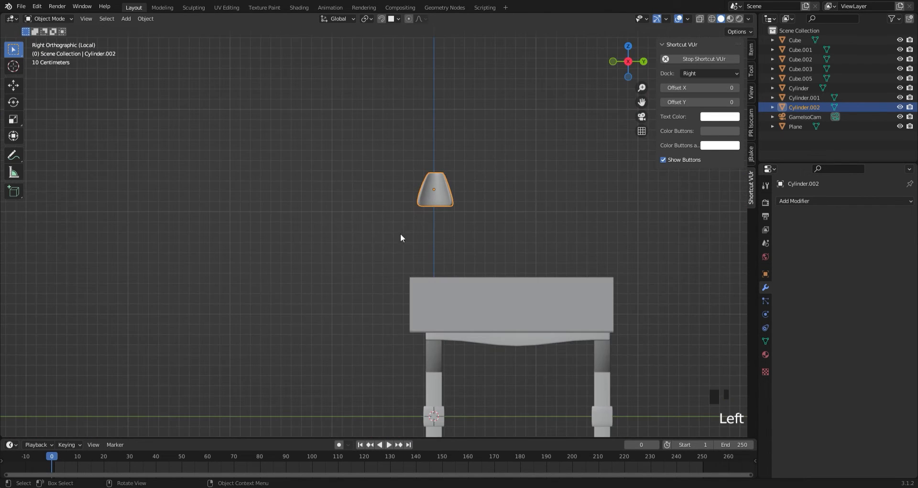
Rotate the roof tile around Z so its convex side faces the positive X direction.
key("r")
key("z")
left_click(522, 286)
left_click(469, 243)
middle_click_drag(469, 243, 471, 283)
left_click(427, 199)
middle_click_drag(280, 306, 386, 319)
Tilt the roof tile by -51.4° around the Y axis to follow the roof slope.
key("r")
key("y")
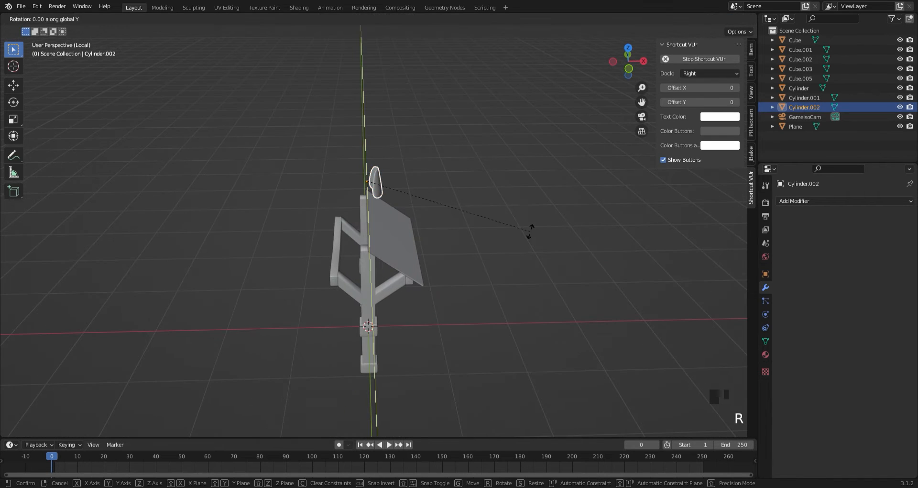
left_click(407, 160)
Move the tile down about 0.91 m along Z, about 0.1 m along X, and a further 0.11 m down onto the slab's ridge.
left_click(629, 69)
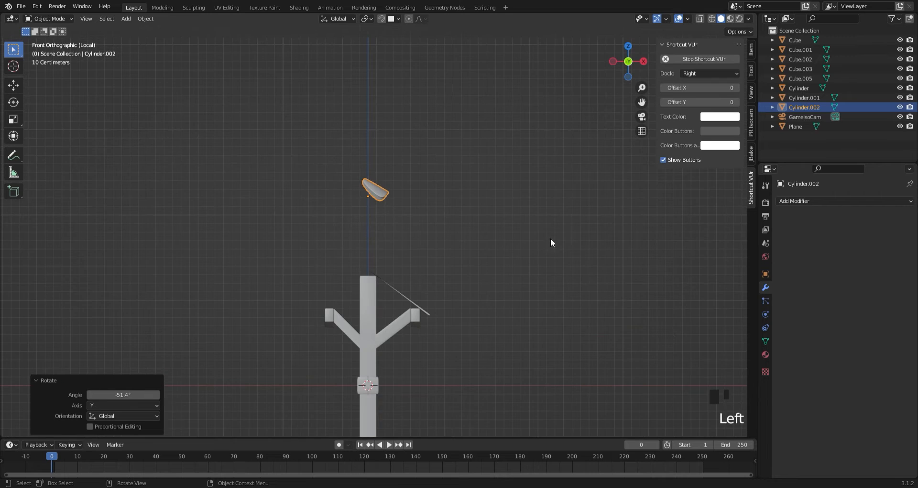
key("g")
left_click(483, 353)
key("g")
key("y")
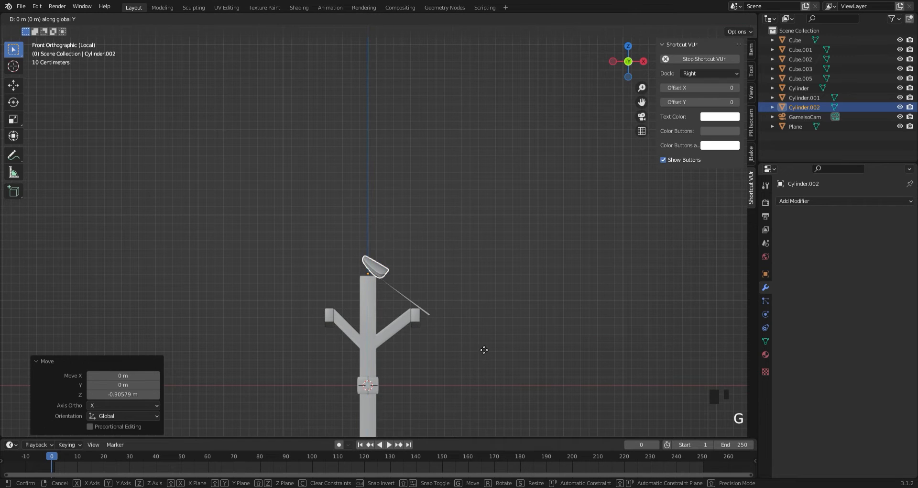
left_click(493, 335)
key("g")
key("z")
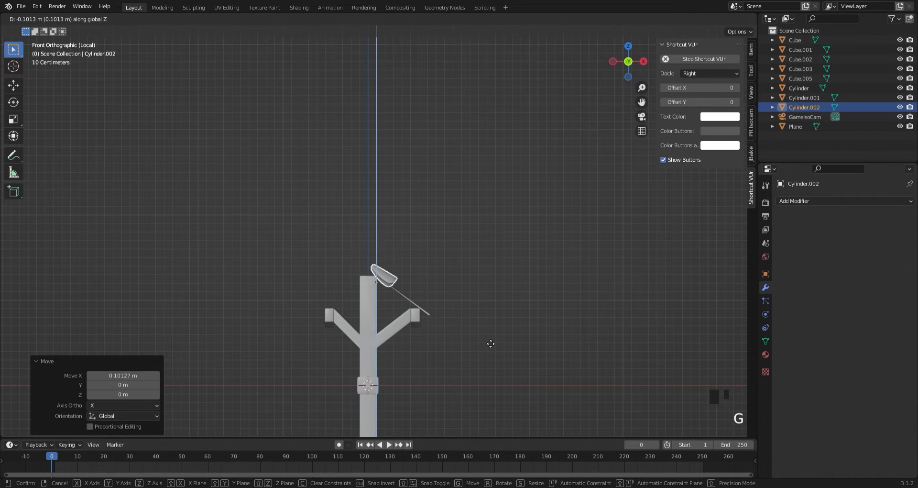
left_click(490, 343)
Shift the roof tile along negative Y to the slab's side edge.
scroll(472, 319, "up", 6)
middle_click_drag(472, 319, 392, 341)
scroll(392, 341, "down", 3)
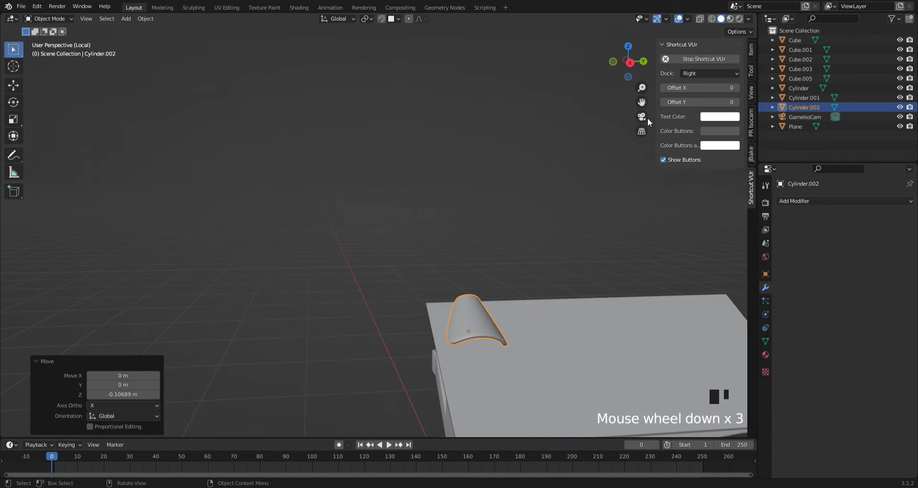
left_click_drag(642, 102, 582, 125)
middle_click_drag(487, 246, 475, 259)
key("g")
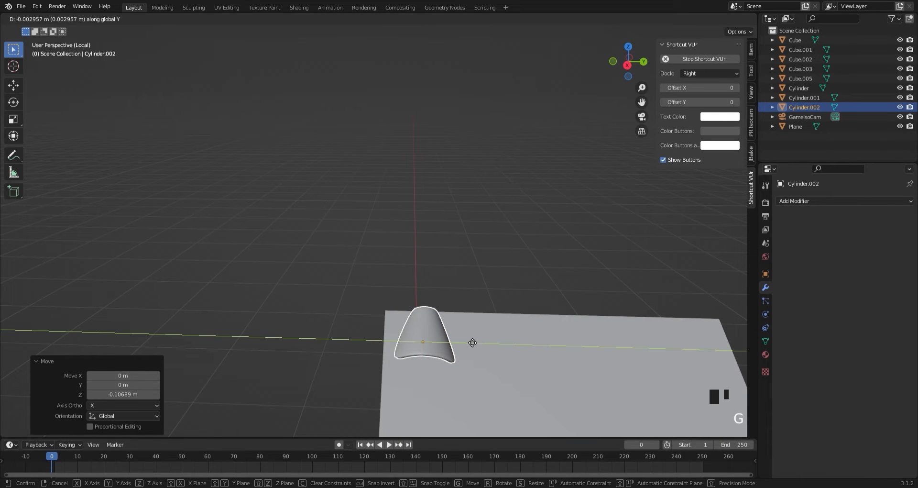
left_click(440, 343)
left_click(262, 266)
Rotate the roof tile 11.5° around X and adjust its tilt around Y.
middle_click_drag(262, 265, 396, 242)
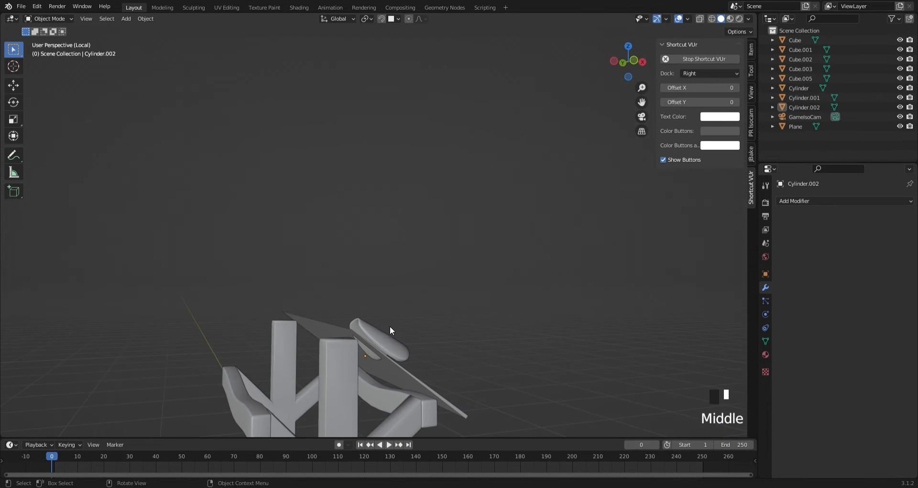
middle_click_drag(390, 327, 388, 336)
left_click(391, 339)
key("r")
key("x")
left_click(424, 369)
key("r")
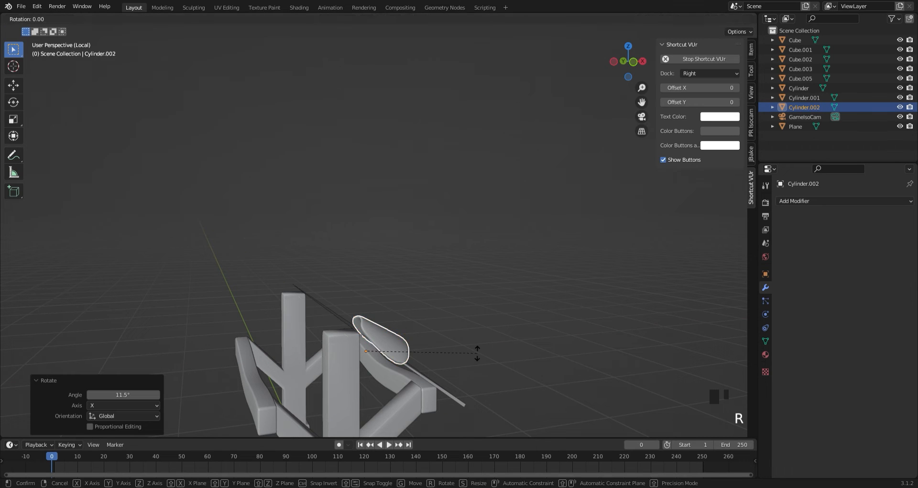
key("y")
left_click(452, 331)
Rotate the roof tile a further 12.9° around Y and correct its rotation around X to align with the slab.
left_click(465, 325)
middle_click_drag(528, 299, 428, 357)
left_click(392, 290)
key("r")
key("y")
left_click(489, 348)
key("r")
key("x")
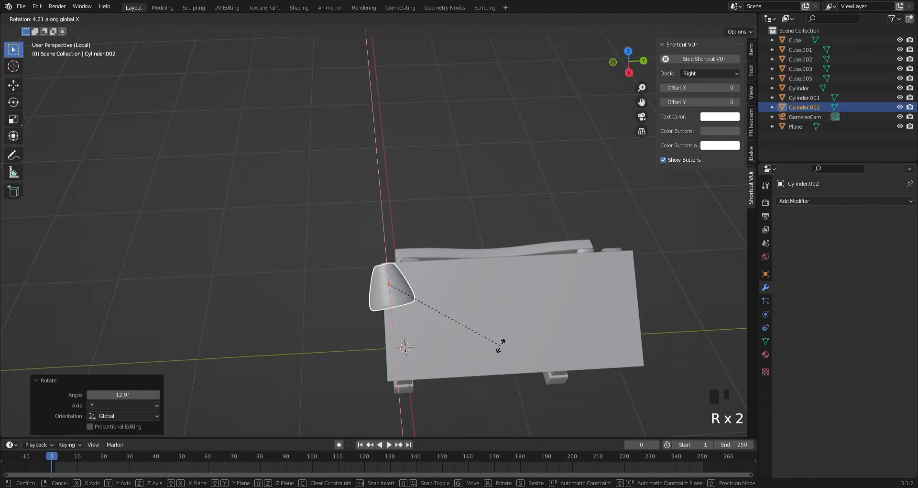
left_click(475, 368)
left_click(473, 367)
Scale the roof tile uniformly to 0.689 and reposition it along Y at the slab's upper corner.
left_click(399, 286)
key("s")
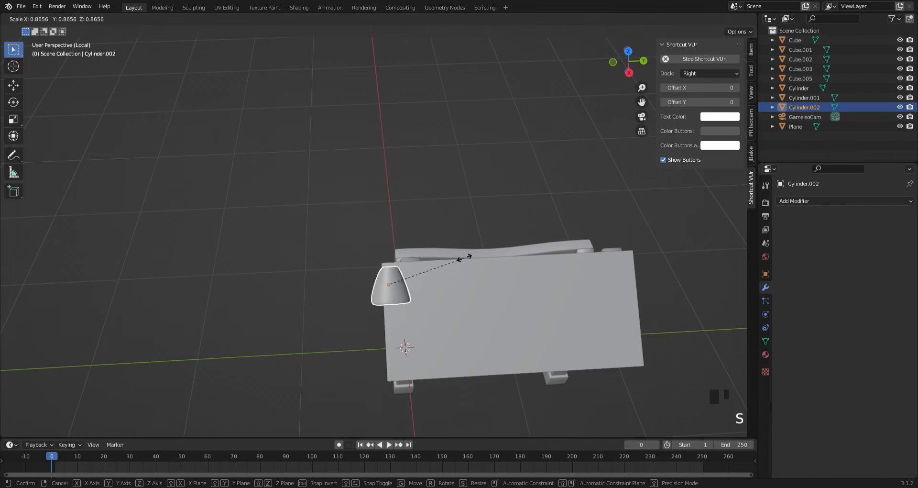
left_click(449, 264)
key("g")
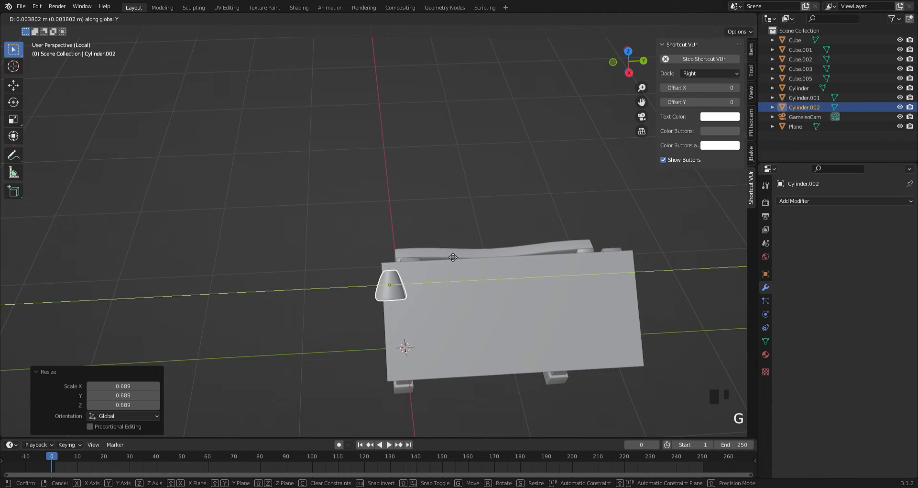
left_click(449, 254)
middle_click_drag(449, 253, 458, 283)
key("g")
left_click(562, 234)
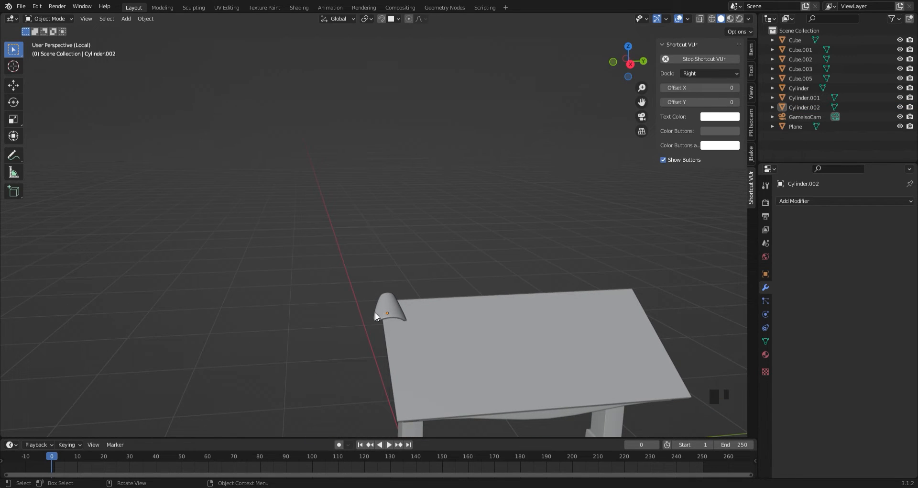
Apply the object transforms of the roof tile at the slab's upper corner.
left_click(389, 310)
key("ctrl+a")
left_click(394, 307)
left_click(894, 229)
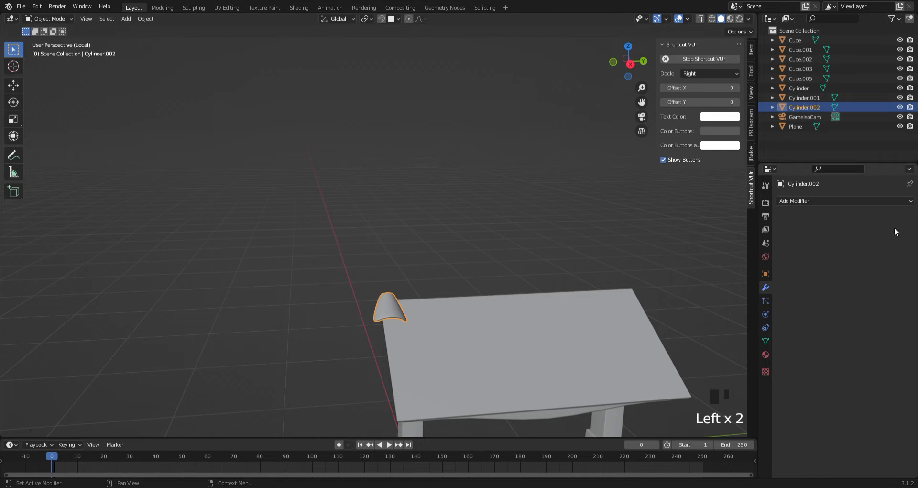
Add an Array modifier to the tile with a count of 13 and relative offset factors of 0 in X and 0.7 in Y.
left_click(823, 201)
left_click(745, 231)
double_click(851, 273)
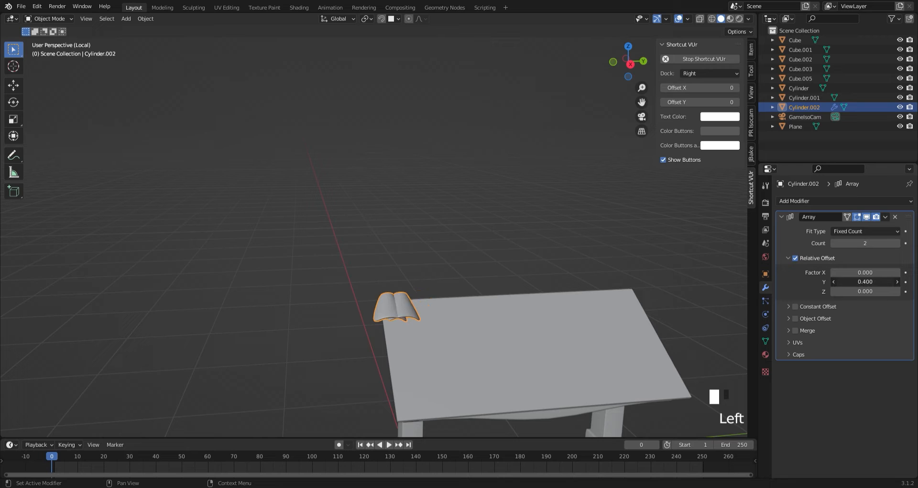
left_click(388, 333)
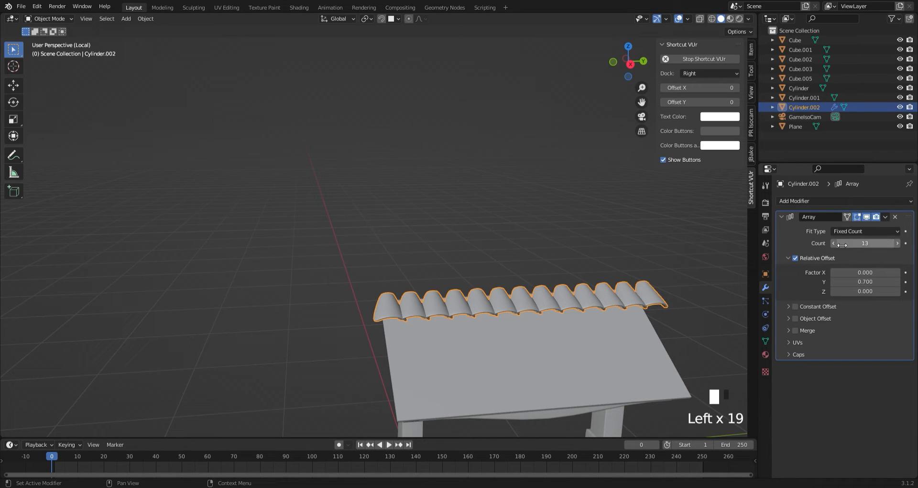
Reduce the roof tile's array count to 12.
left_click(492, 252)
middle_click_drag(493, 252, 525, 247)
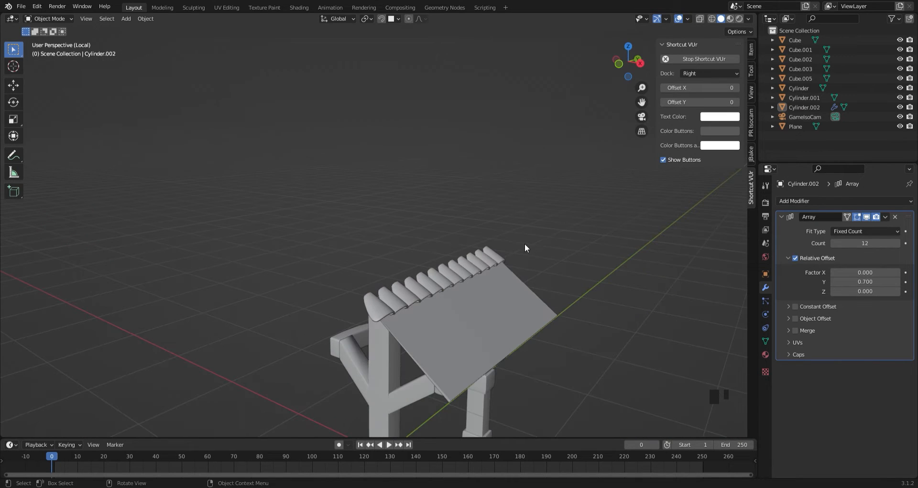
left_click(782, 217)
left_click(792, 201)
Duplicate the tile row about 0.17 m along X and lower the copy about 0.13 m along Z onto the slab.
key("shift+d")
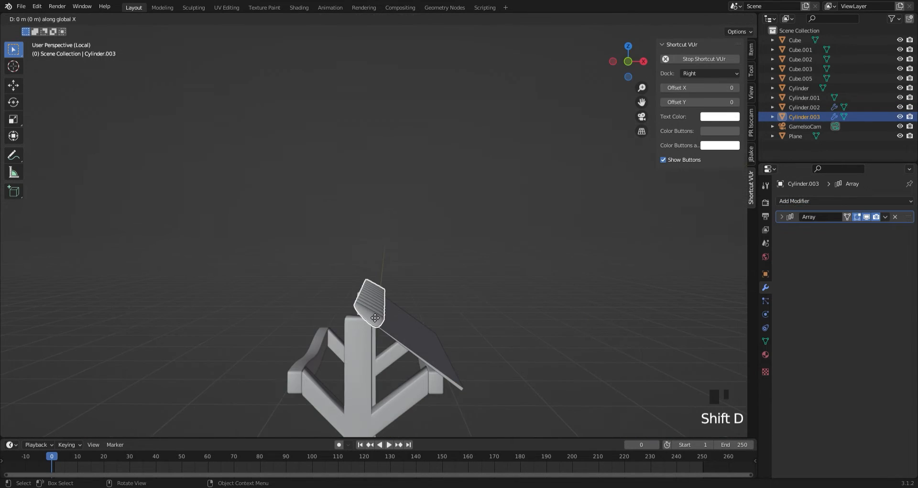
left_click(399, 324)
left_click(630, 60)
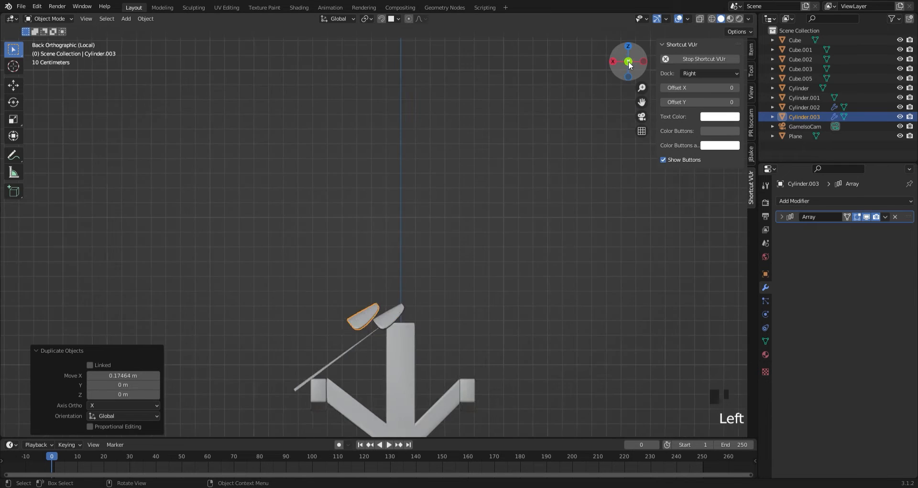
scroll(391, 311, "up", 3)
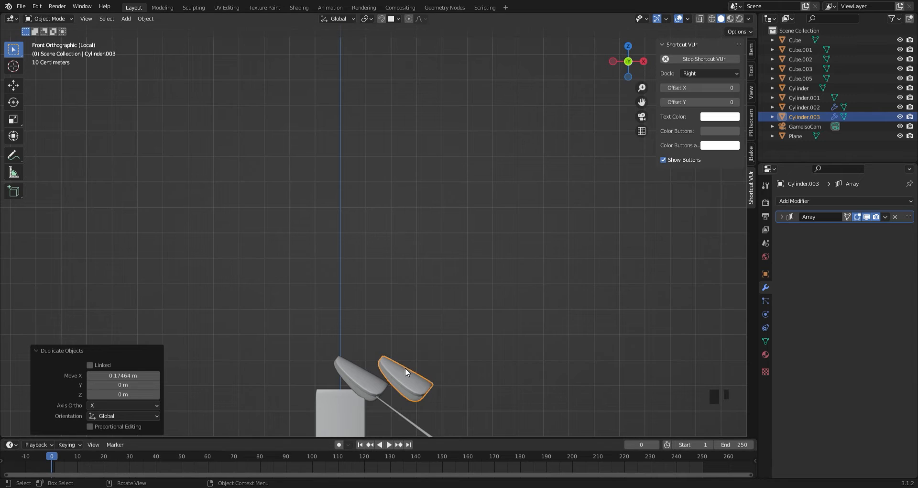
scroll(405, 368, "down", 2)
left_click(408, 340)
key("g")
key("z")
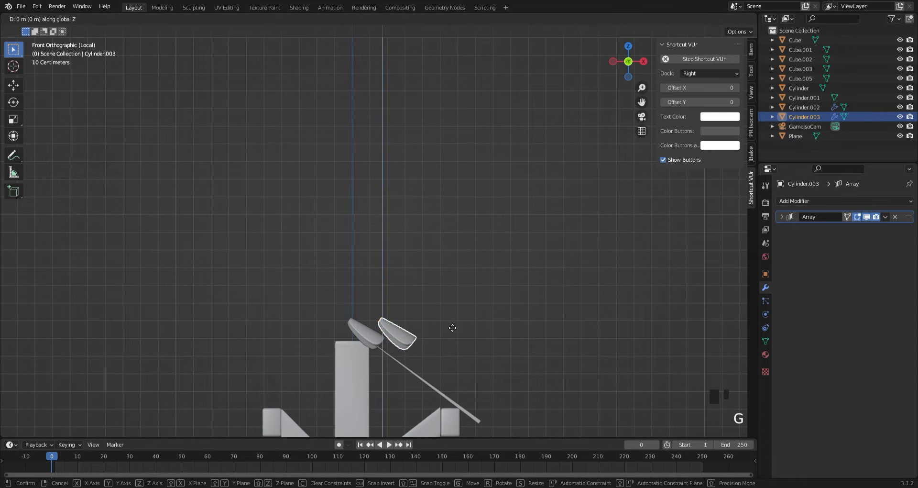
left_click(436, 350)
Rotate the second tile row slightly around Y and fine-tune its height along Z so it tucks under the first row.
key("r")
key("y")
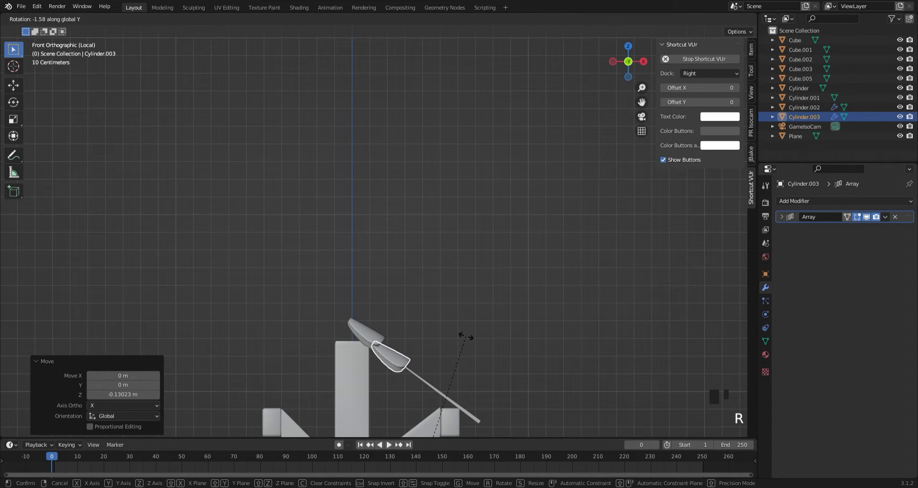
left_click(465, 337)
key("g")
key("z")
left_click(469, 338)
left_click(557, 338)
middle_click_drag(565, 338, 461, 322)
scroll(440, 359, "up", 2)
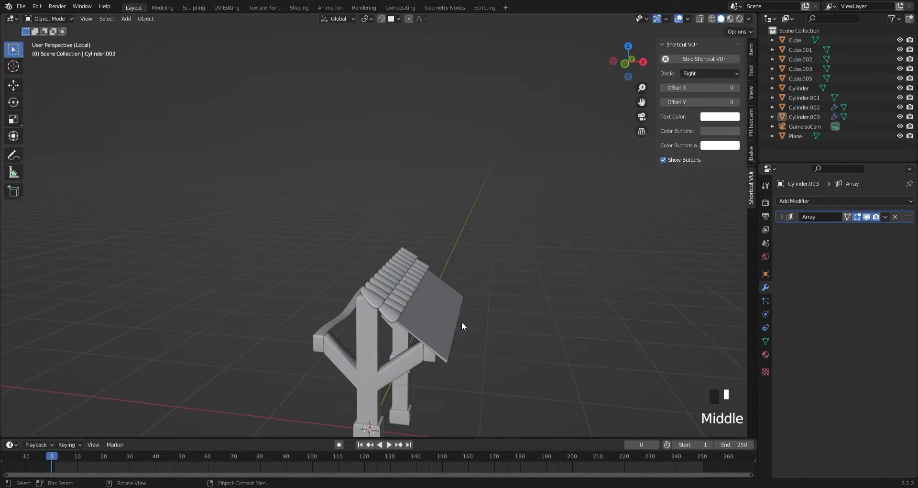
left_click(625, 64)
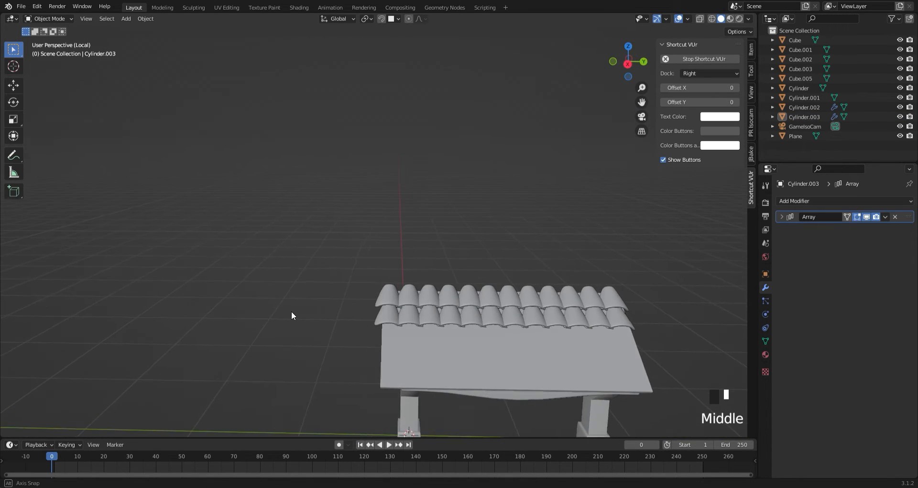
Duplicate the second tile row about 0.17 m along X and lower the copy along Z as the slab's third row.
left_click(385, 317)
scroll(443, 343, "down", 2)
key("shift+d")
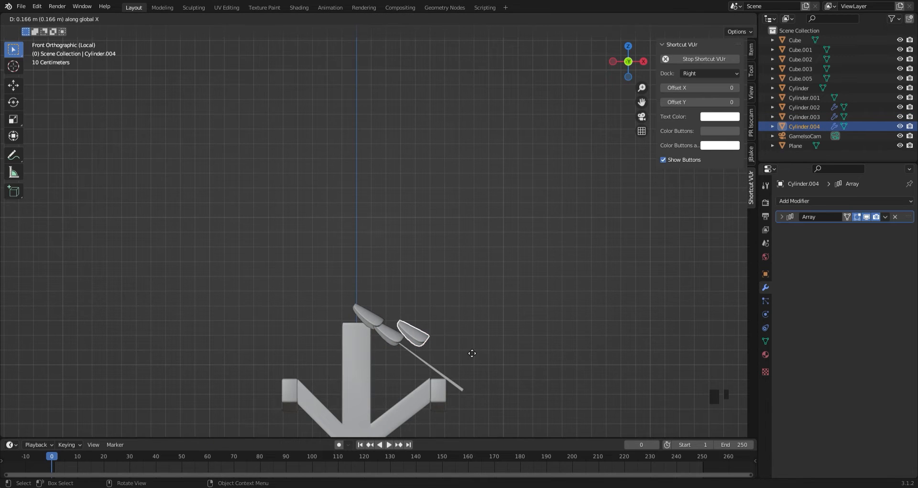
left_click(472, 354)
key("g")
key("z")
left_click(475, 370)
Duplicate the third tile row about 0.15 m along X and lower the copy along Z as the fourth row.
key("shift+d")
key("x")
left_click(499, 359)
key("g")
key("z")
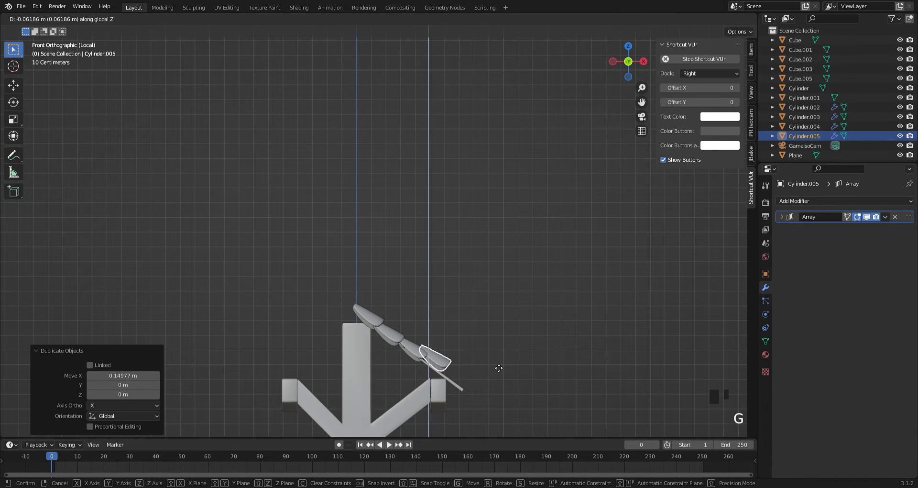
left_click(496, 372)
Duplicate the fourth tile row along X and lower the copy about 0.12 m along Z at the slab's lower edge.
key("shift+d")
key("x")
left_click(520, 380)
key("g")
key("z")
left_click(522, 399)
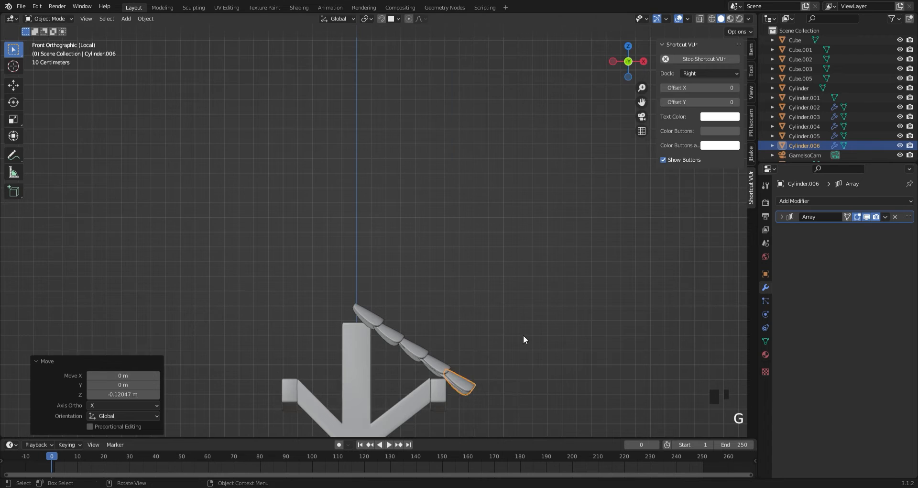
Edit the roof slab by moving its side edge along Y to fit beneath the tile rows.
middle_click_drag(523, 334, 390, 289)
scroll(165, 313, "up", 2)
left_click(165, 313)
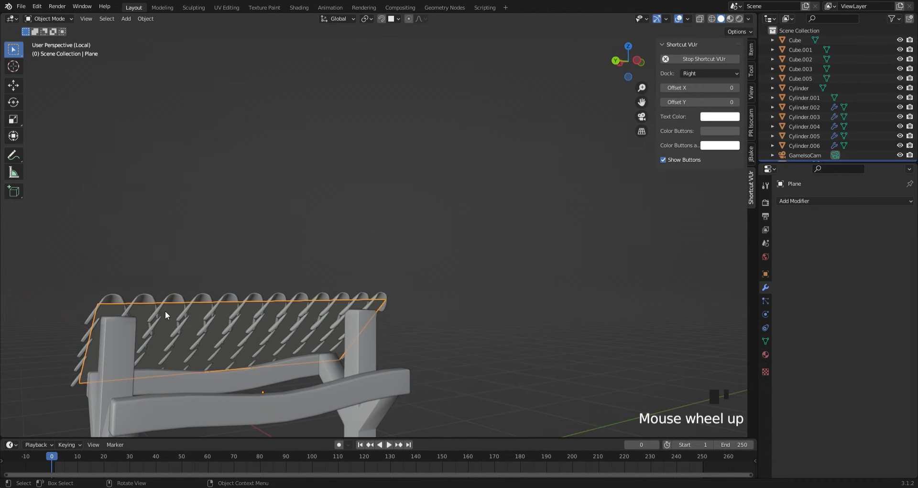
key("Tab")
key("2")
middle_click_drag(165, 313, 149, 324)
left_click_drag(113, 326, 130, 346)
key("g")
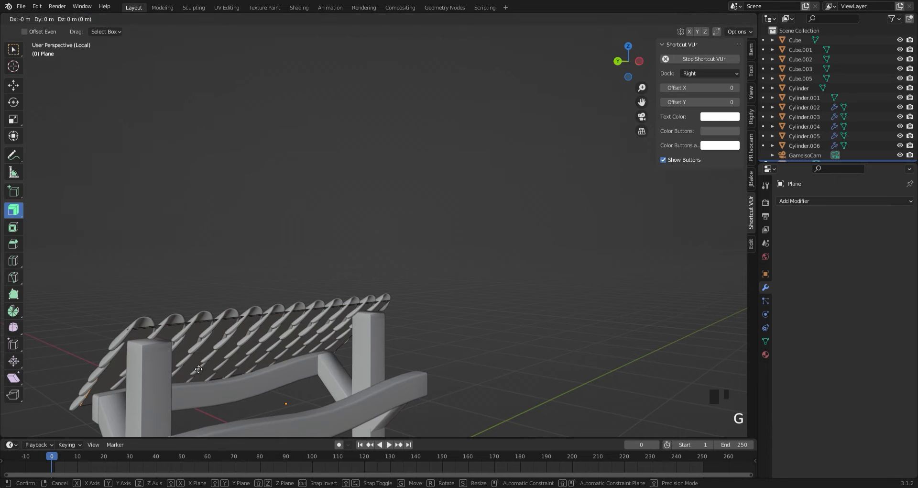
key("y")
left_click(200, 371)
middle_click_drag(200, 371, 252, 375)
key("Tab")
Apply the Array modifier on each of the five roof tile rows.
middle_click_drag(455, 240, 548, 373)
scroll(547, 373, "up", 3)
left_click(483, 315)
left_click(886, 217)
left_click(883, 229)
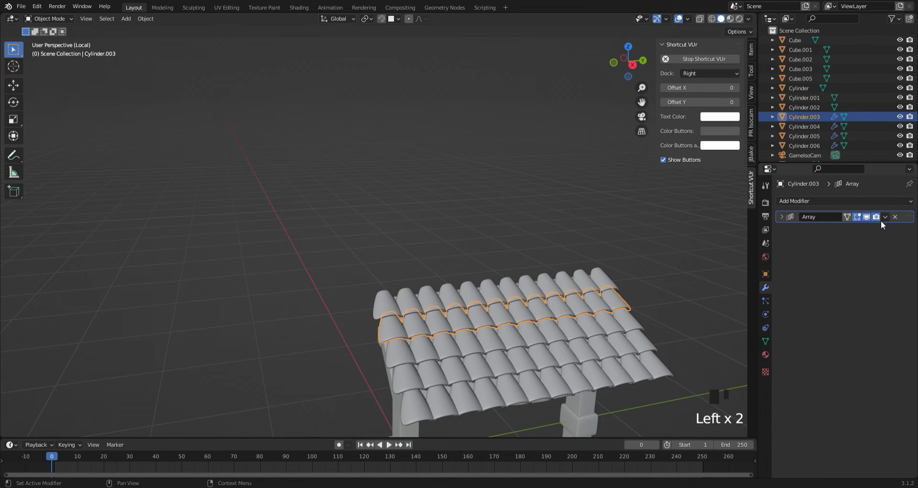
left_click(885, 216)
left_click(883, 229)
left_click(885, 217)
left_click(883, 228)
left_click(613, 383)
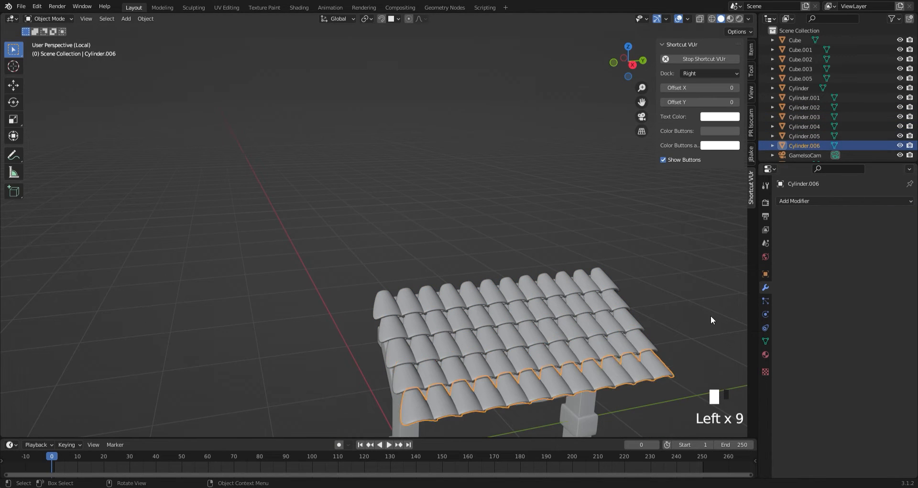
Join the five tile rows and the roof slab into a single object.
middle_click_drag(711, 315, 620, 357)
scroll(620, 357, "up", 2)
left_click(383, 201, "shift")
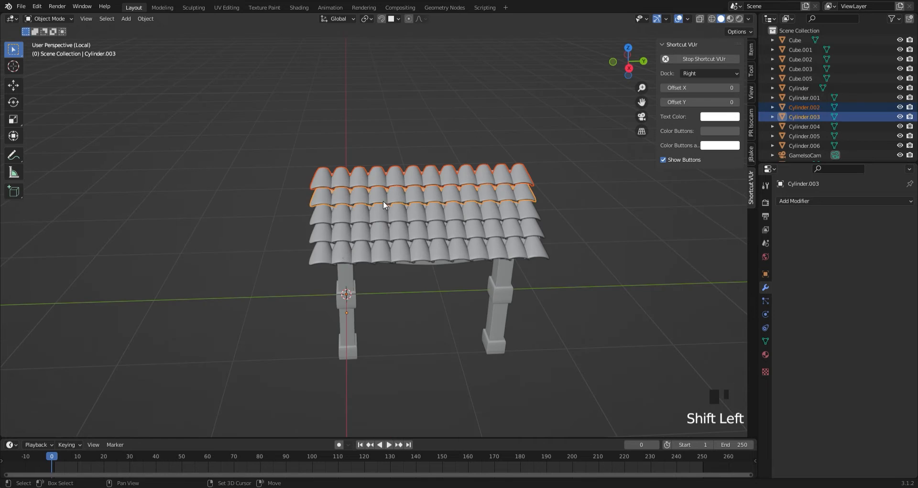
left_click(388, 227, "shift")
left_click(387, 257, "shift")
left_click(382, 260, "shift")
middle_click_drag(367, 303, 437, 227)
scroll(427, 207, "up", 3)
scroll(427, 209, "up", 2)
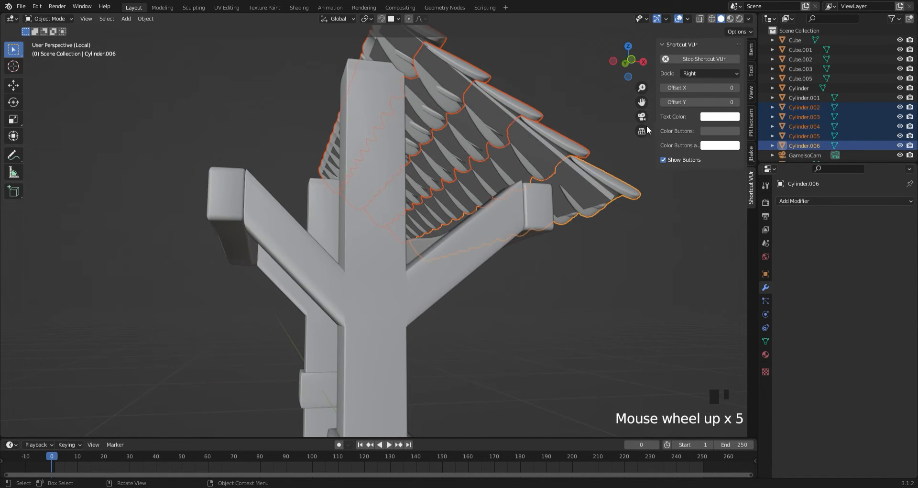
left_click(530, 203, "shift")
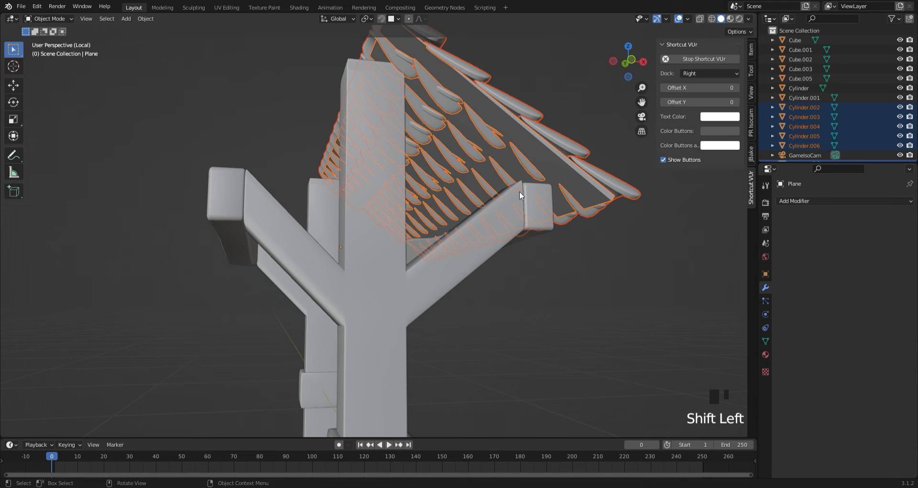
key("ctrl+j")
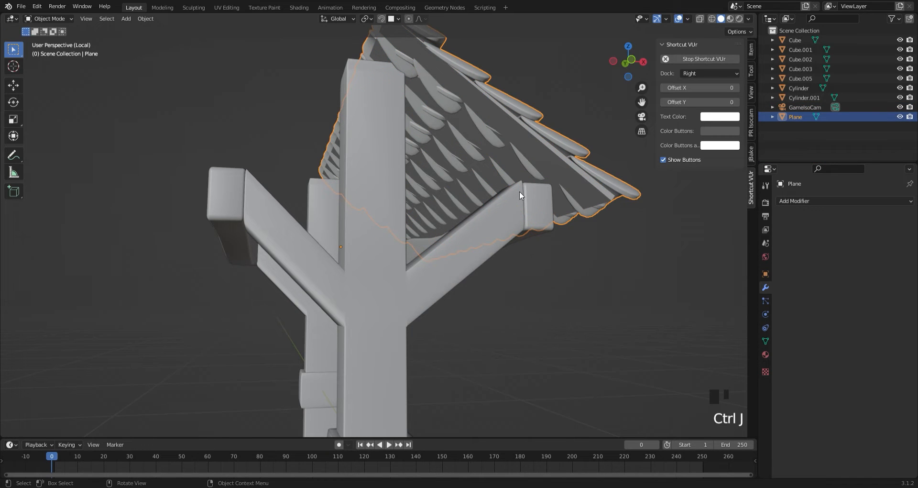
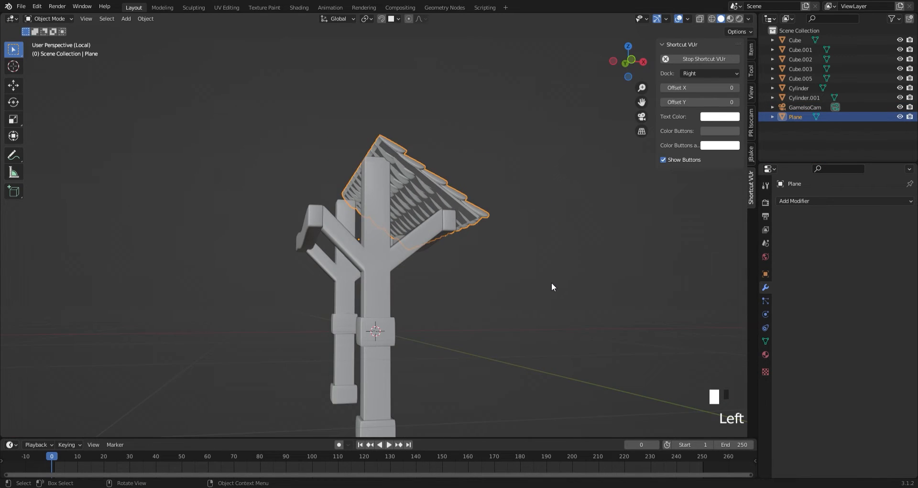
Duplicate the tiled roof slope along X and rotate the copy 180° around Z.
middle_click_drag(552, 286, 471, 215)
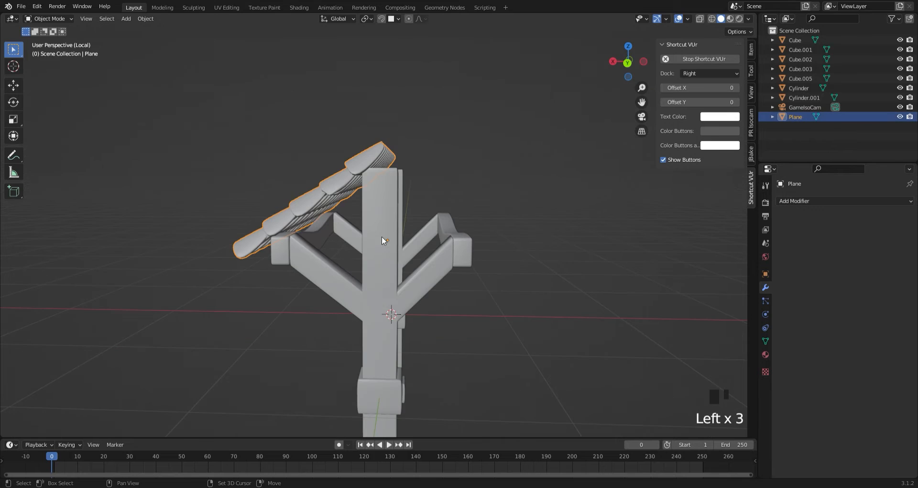
key("shift+d")
key("x")
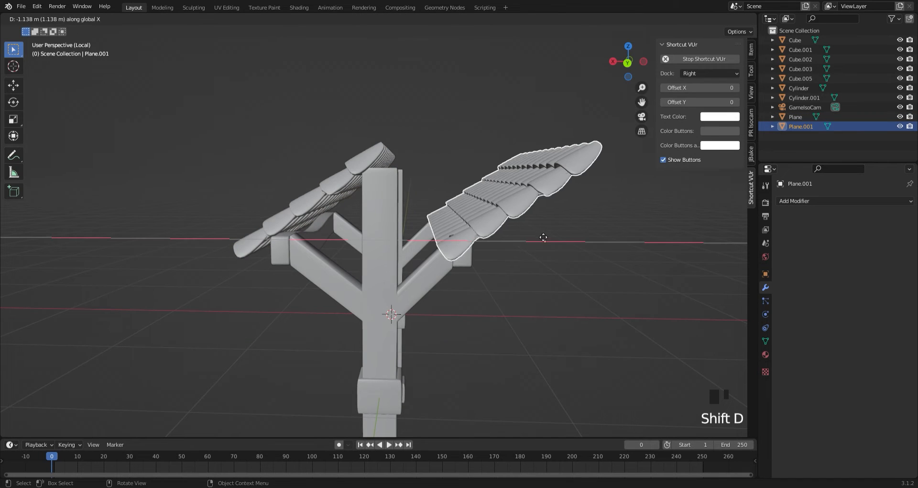
left_click(576, 271)
type("r180")
key("Return")
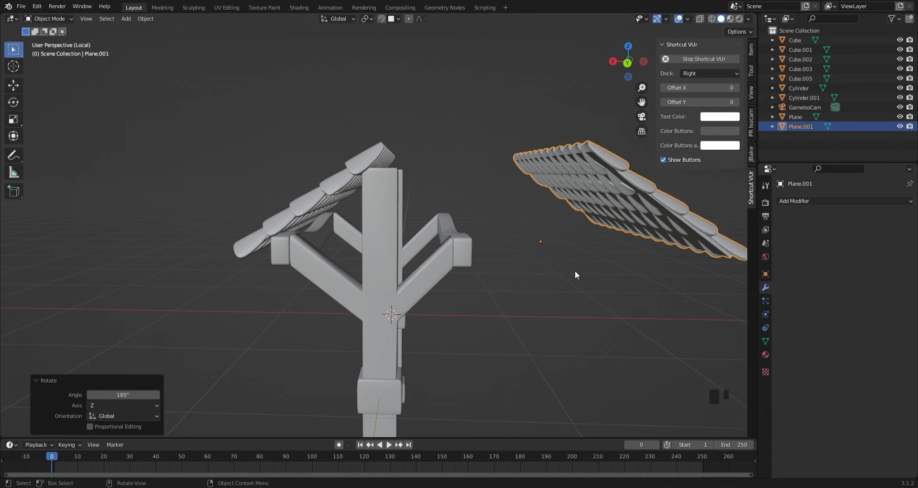
Move the copied roof slope about 1.09 m along X to the ridge and rotate it about -9.53° around Y.
key("g")
key("x")
left_click(429, 257)
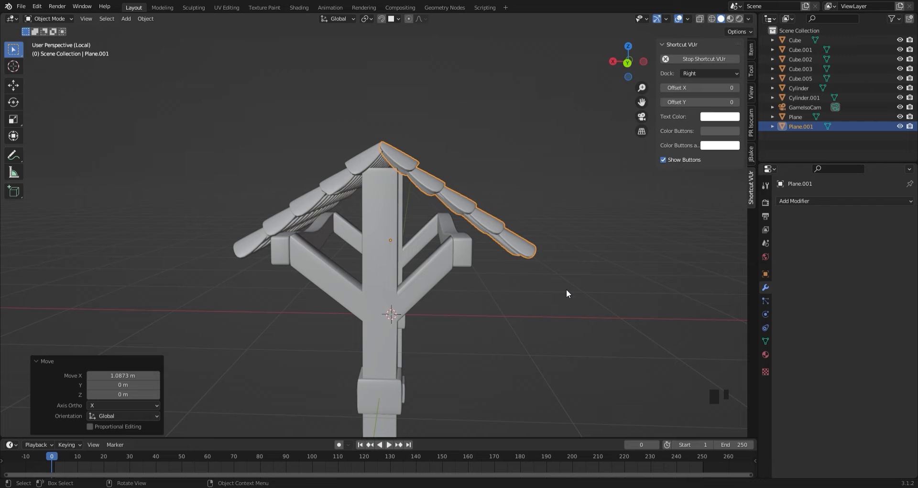
key("r")
key("y")
left_click(539, 306)
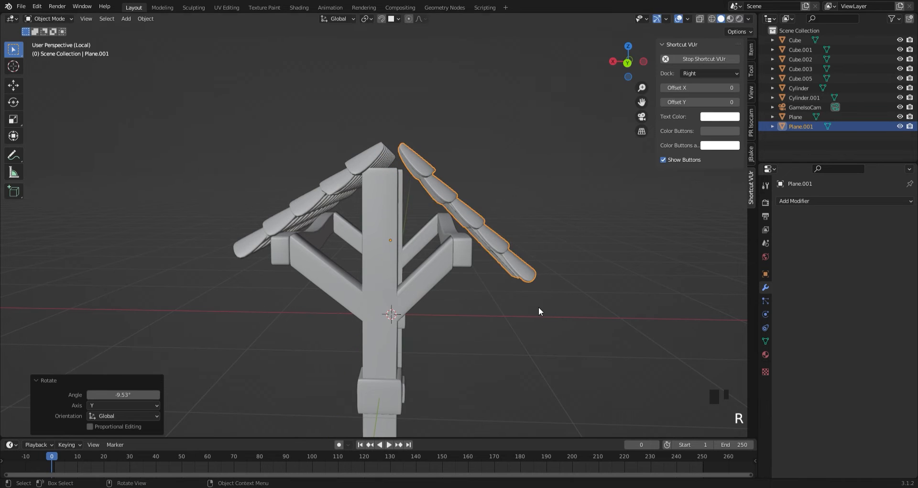
Shift the copied roof slope along X to meet the other slope and fine-tune its tilt around Y.
key("g")
key("x")
left_click(535, 310)
left_click(500, 194)
mouse_move(480, 170)
middle_mouse_down()
mouse_move(459, 199)
mouse_move(475, 174)
middle_mouse_up()
left_click(484, 240)
key("r")
key("y")
left_click(518, 248)
left_click(521, 307)
mouse_move(515, 323)
middle_mouse_down()
mouse_move(507, 306)
mouse_move(535, 315)
mouse_move(526, 330)
mouse_move(353, 330)
mouse_move(521, 333)
mouse_move(509, 331)
middle_mouse_up()
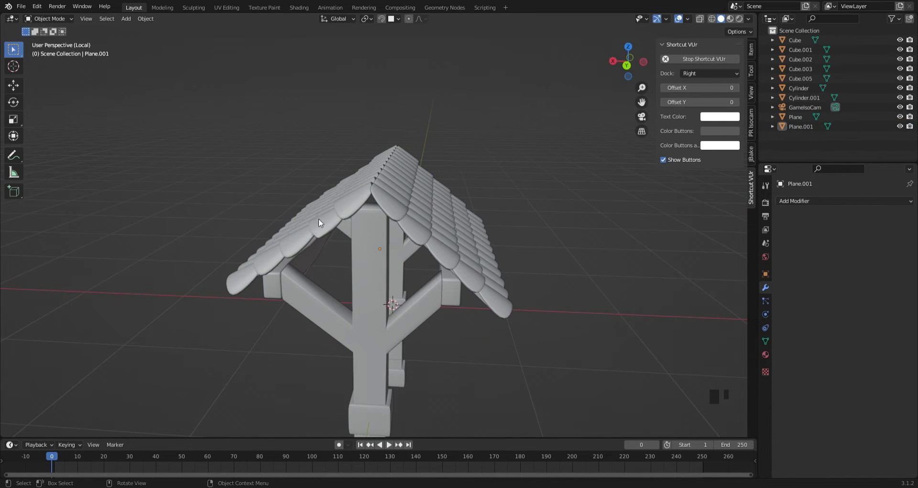
Add a cube scaled to a narrow strip along X and move it about 0.75 m along Y to the roof ridge.
left_click(628, 47)
key("shift+a")
mouse_move(383, 217)
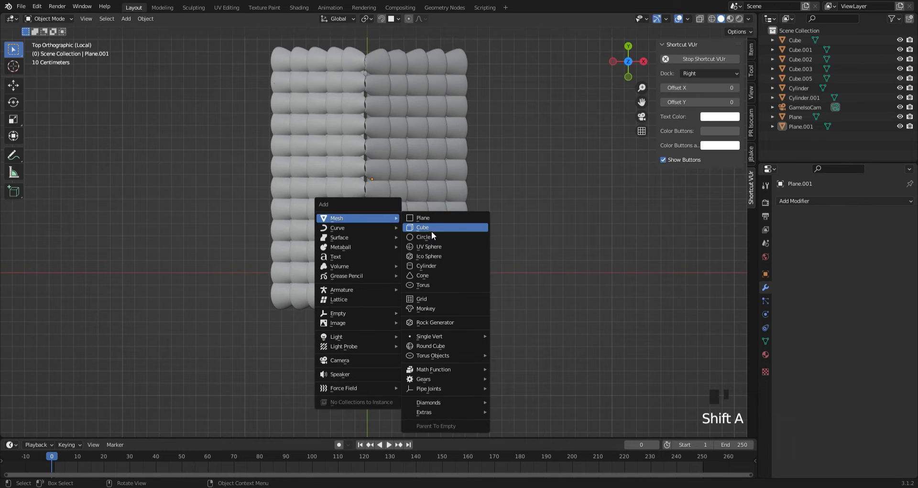
left_click(433, 228)
key("s")
key("x")
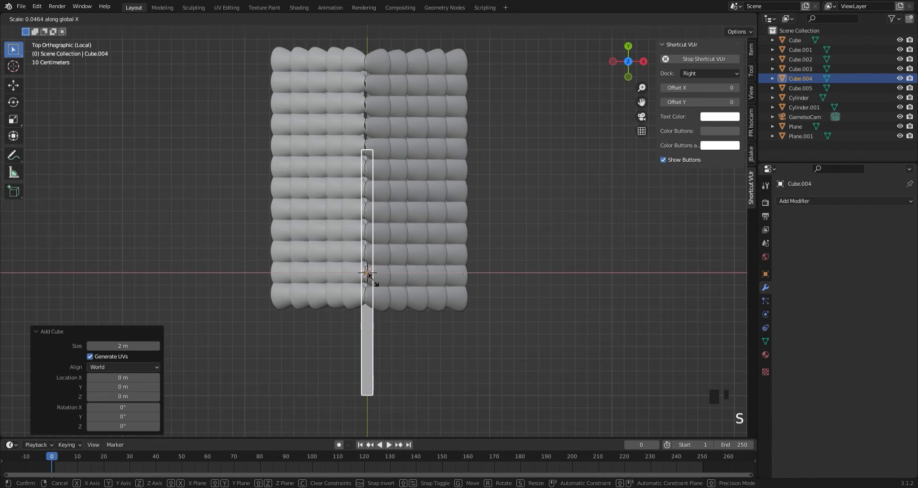
left_click(376, 280)
key("g")
key("y")
left_click(365, 190)
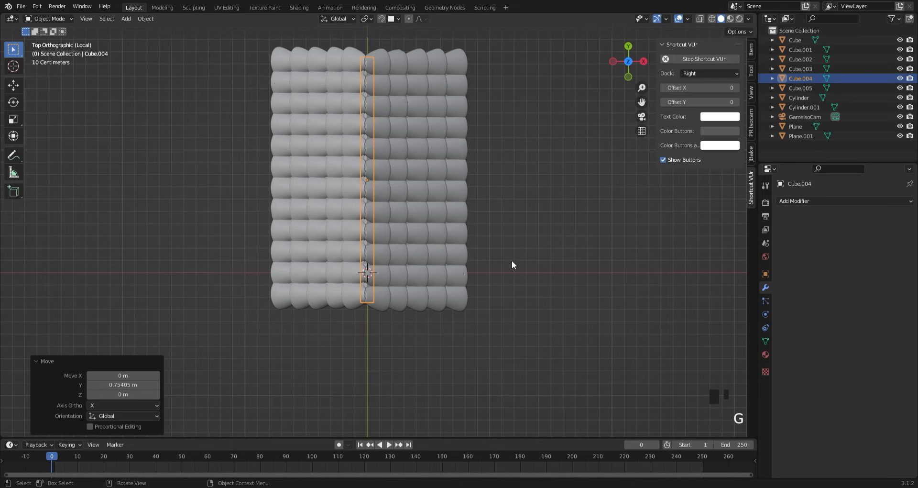
Scale the ridge beam by 1.094 along Y and flatten it to 0.075 along Z.
key("s")
left_click(545, 290)
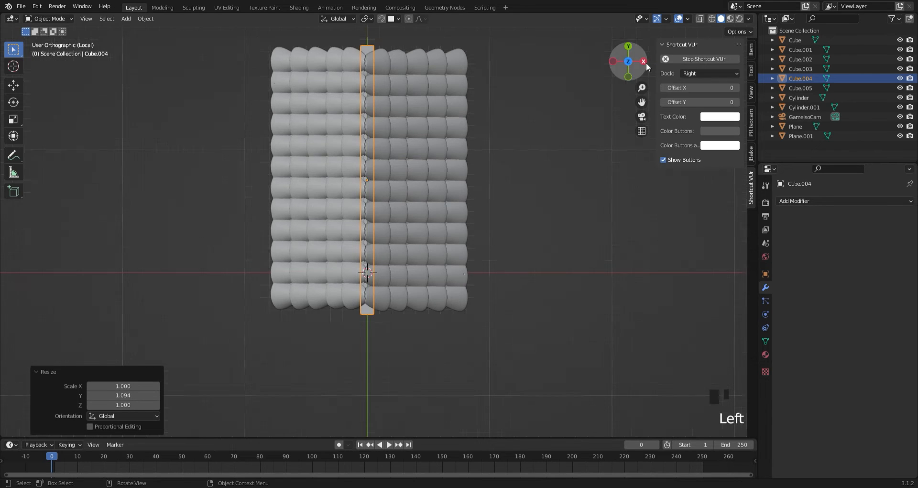
left_click(644, 62)
key("s")
key("z")
left_click(446, 328)
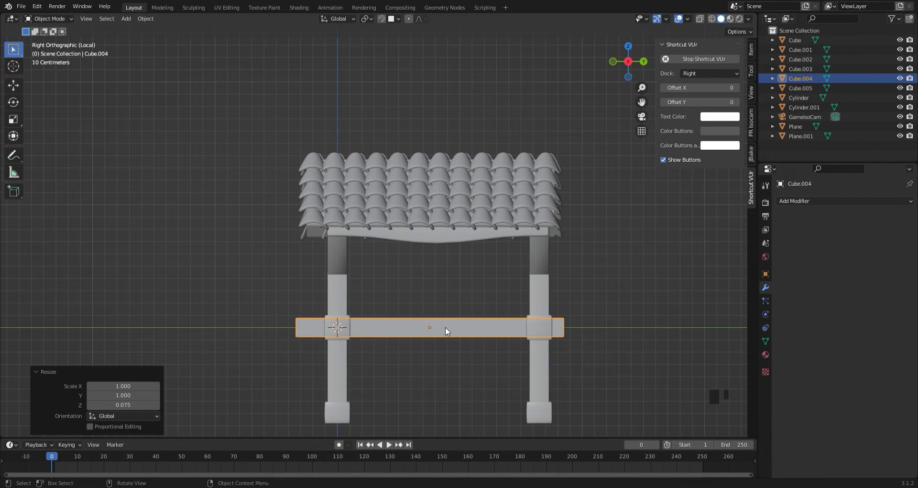
Raise the ridge beam along Z onto the roof's peak and scale its height by 0.766.
key("g")
key("z")
left_click(593, 191)
key("s")
key("z")
left_click(606, 196)
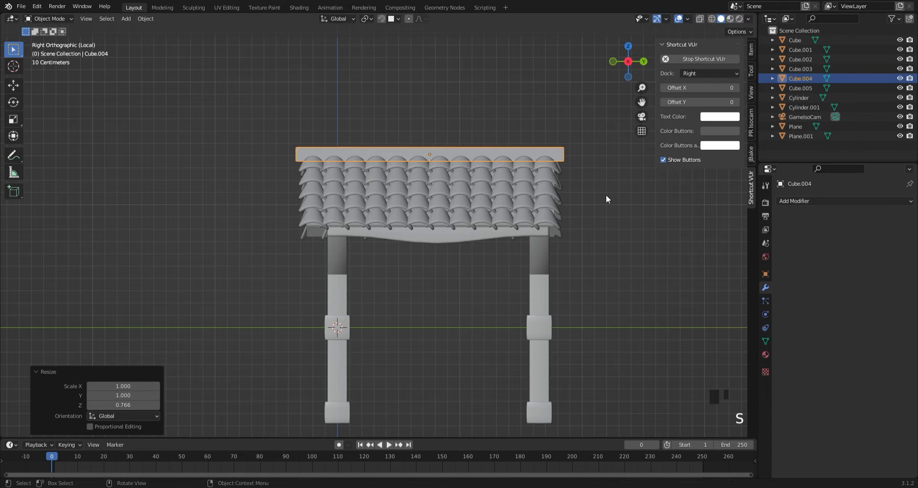
In Edit Mode, add a loop cut across the ridge beam and slide it near one end.
middle_click_drag(608, 198, 499, 187)
left_click(459, 190)
key("Tab")
scroll(510, 127, "up", 4)
scroll(510, 127, "down", 1)
middle_click_drag(510, 127, 434, 202, "shift")
key("ctrl+r")
left_click(303, 208)
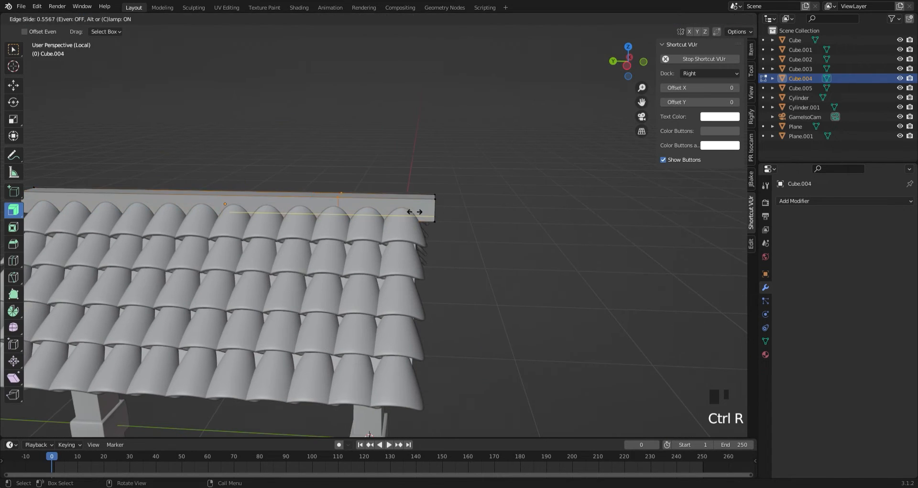
left_click(460, 214)
Scale the new edge loop near the ridge beam's end down to about 0.74.
key("2")
key("s")
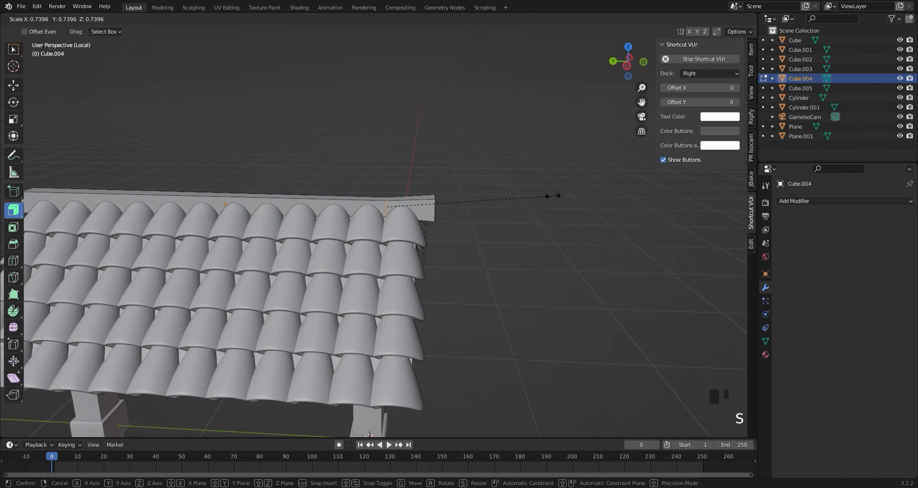
left_click(553, 196)
left_click(553, 196)
Add a second loop cut across the ridge beam and slide it toward the opposite end.
middle_click_drag(553, 195, 203, 284)
scroll(203, 284, "down", 3)
left_click(219, 259)
left_click(179, 267)
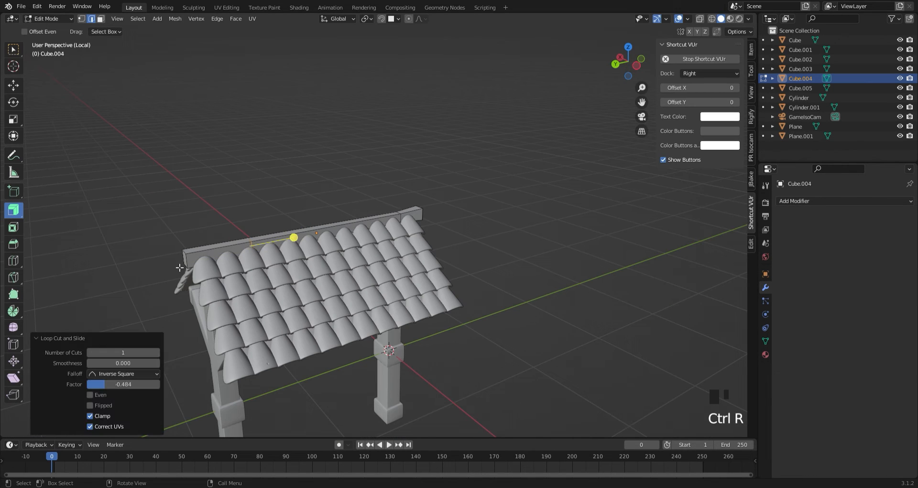
Scale down the second edge loop on the ridge beam so the beam narrows near that end.
key("s")
left_click(301, 282)
Select the edges of the ridge beam's near end face, scale them up to about 1.17 and shift them along Z.
left_click(250, 286, "alt")
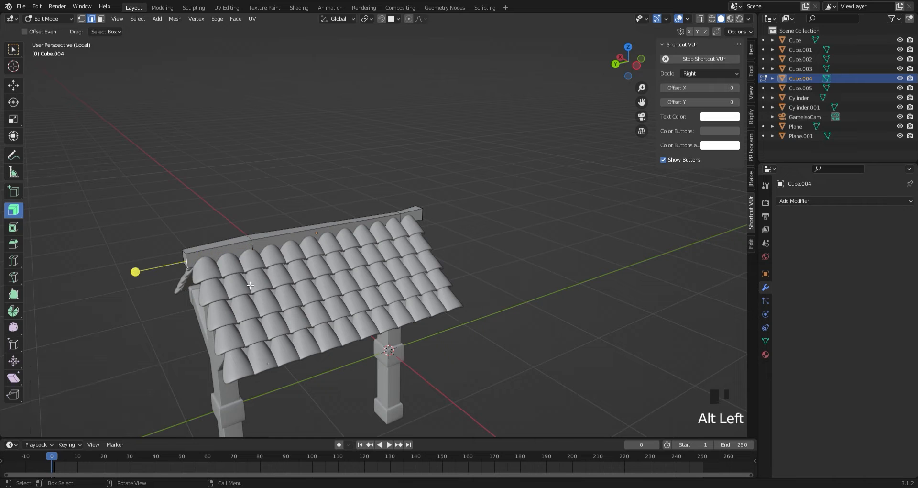
middle_click_drag(197, 275, 232, 283)
left_click(231, 282, "alt+shift")
key("s")
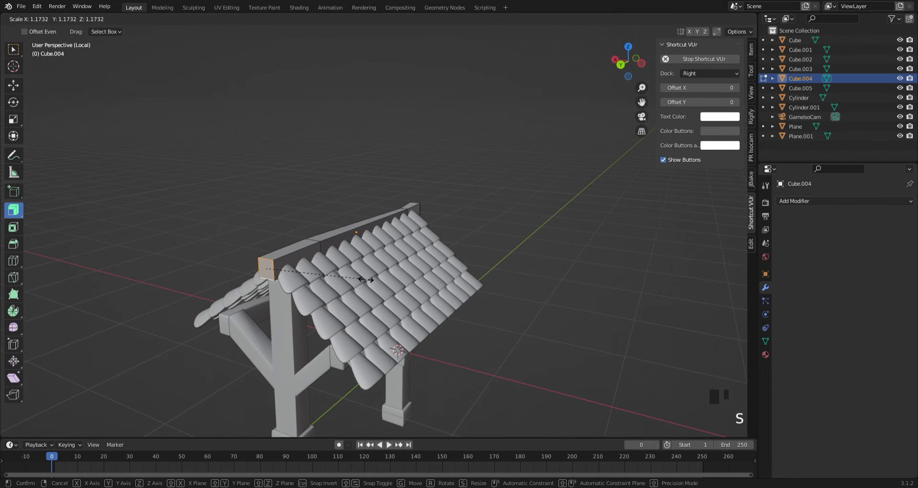
left_click(379, 312)
key("g")
key("z")
left_click(379, 311)
Add a loop cut close to the ridge beam's near end, scale it down to about 0.89, and return to Object Mode.
key("ctrl+r")
left_click(287, 259)
left_click(282, 259)
key("s")
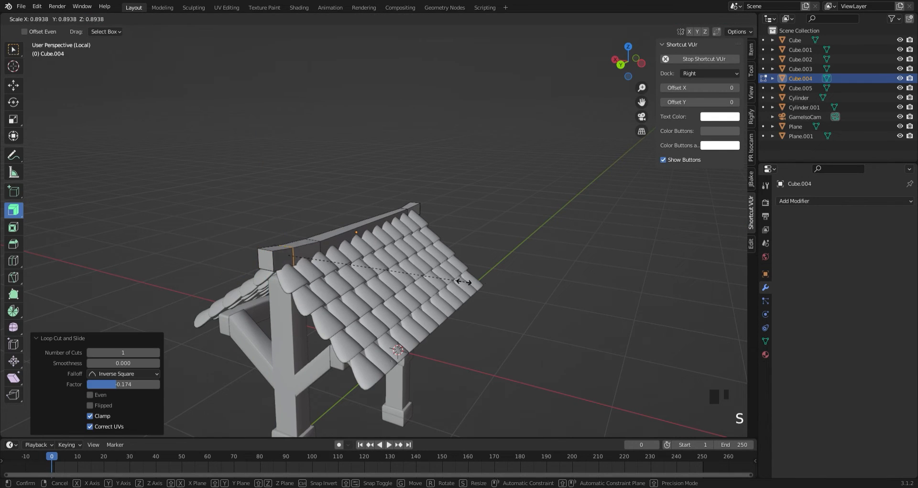
left_click(357, 249)
left_click(555, 260)
middle_click_drag(557, 260, 513, 256)
key("Tab")
Add a Bevel modifier to the ridge beam and apply it.
left_click(816, 201)
left_click(730, 243)
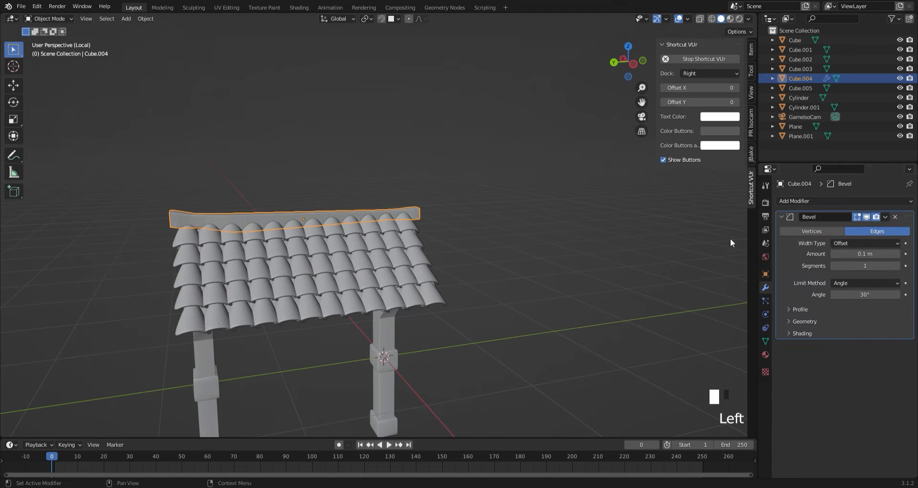
left_click(886, 217)
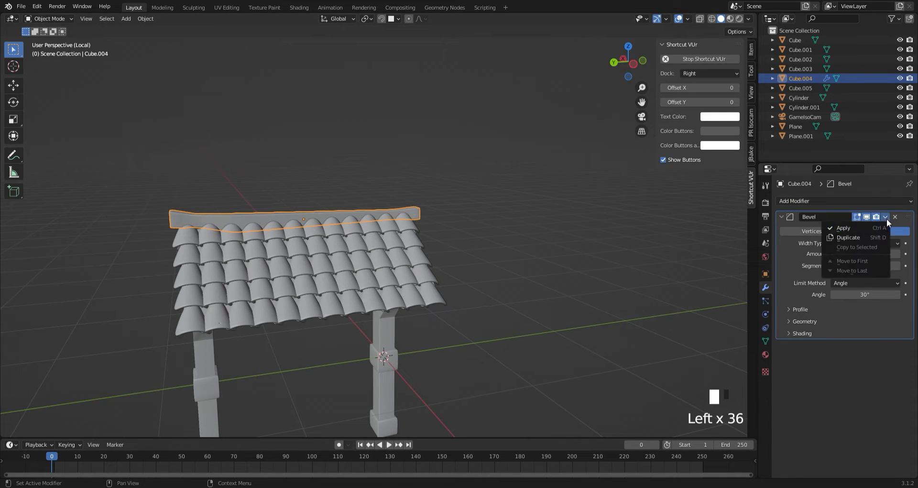
left_click(861, 227)
Shade the ridge beam smooth with Auto Smooth enabled at 30°.
right_click(273, 214)
left_click(273, 213)
left_click(766, 341)
left_click(233, 224)
In a side view, shift the ridge beam along Y to centre it over the roof and adjust its height along Z.
left_click(235, 218)
left_click(633, 64)
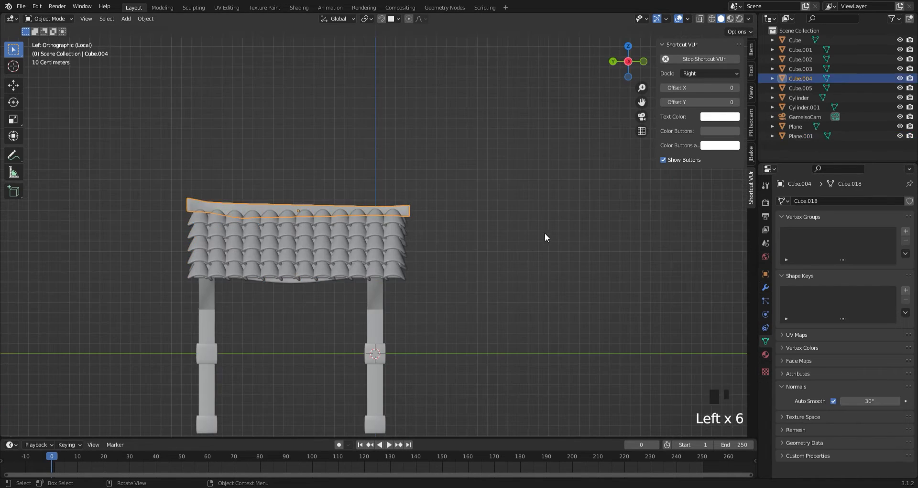
key("g")
key("y")
left_click(553, 234)
left_click(550, 233)
left_click(247, 208)
key("g")
key("z")
left_click(490, 286)
left_click(490, 286)
middle_click_drag(478, 287, 352, 318)
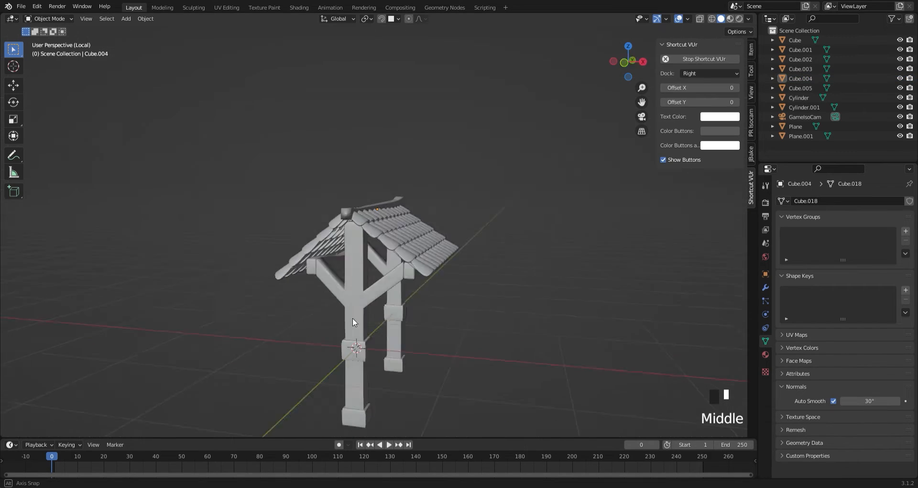
Reselect the ridge beam and fine-tune its position along Z against the top row of tiles.
left_click(334, 224)
mouse_move(363, 287)
middle_mouse_down()
mouse_move(518, 290)
mouse_move(361, 298)
middle_mouse_up()
scroll(360, 299, "up", 6)
scroll(361, 296, "down", 8)
key("g")
key("z")
left_click(372, 282)
scroll(366, 268, "up", 6)
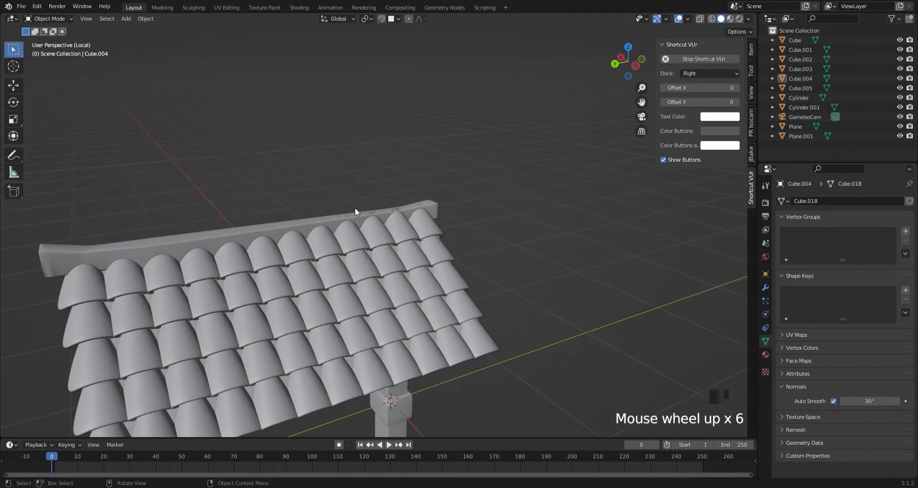
left_click(355, 208)
key("g")
key("z")
left_click(351, 203)
Move the ridge beam about 0.099 m along Z, checking from the gable end how it sits on the post.
middle_click_drag(121, 303, 188, 272)
left_click(385, 184)
key("g")
key("z")
left_click(474, 247)
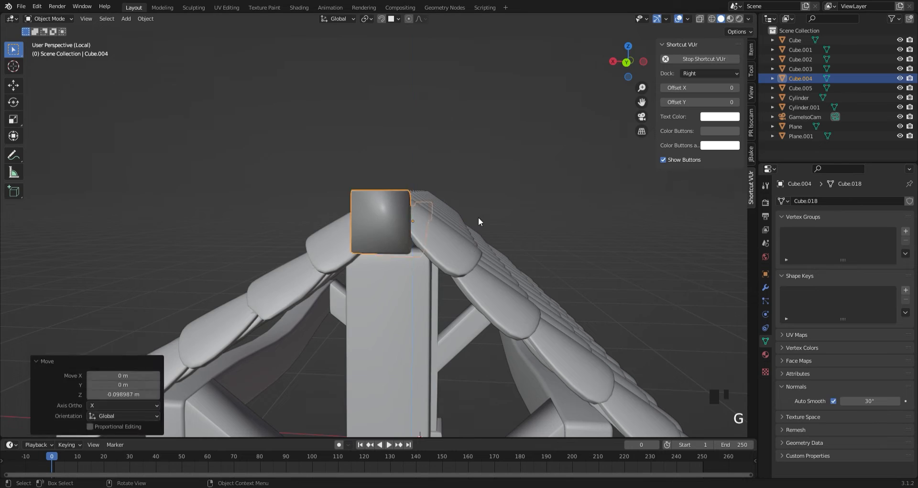
left_click(512, 217)
middle_click_drag(545, 218, 432, 256)
left_click(412, 242)
scroll(507, 278, "up", 3)
scroll(520, 280, "down", 2)
middle_click_drag(334, 292, 390, 311)
scroll(390, 312, "down", 3)
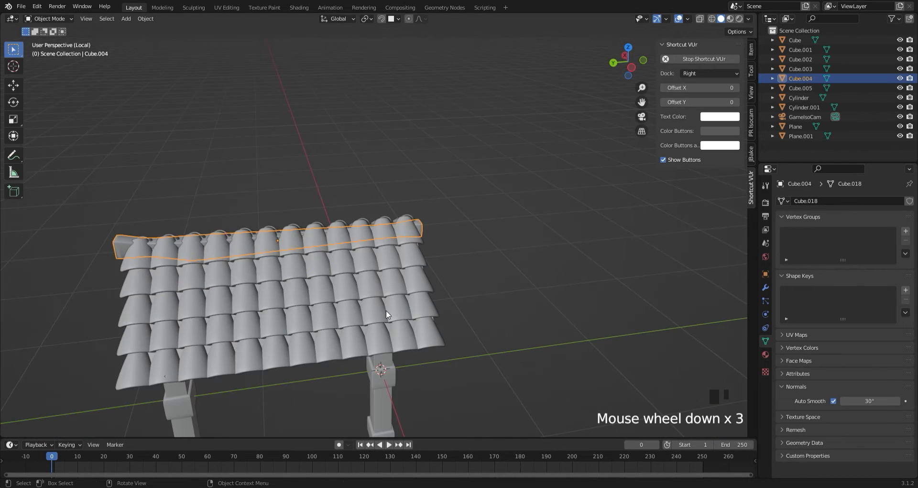
Scale the ridge beam taller along Z and raise it above the top tiles.
key("s")
key("z")
left_click(407, 312)
key("g")
key("z")
left_click(416, 308)
left_click(471, 299)
Rescale the ridge beam's height along Z and lower it onto the roof peak.
middle_click_drag(230, 287, 317, 243)
left_click(340, 180)
key("g")
key("z")
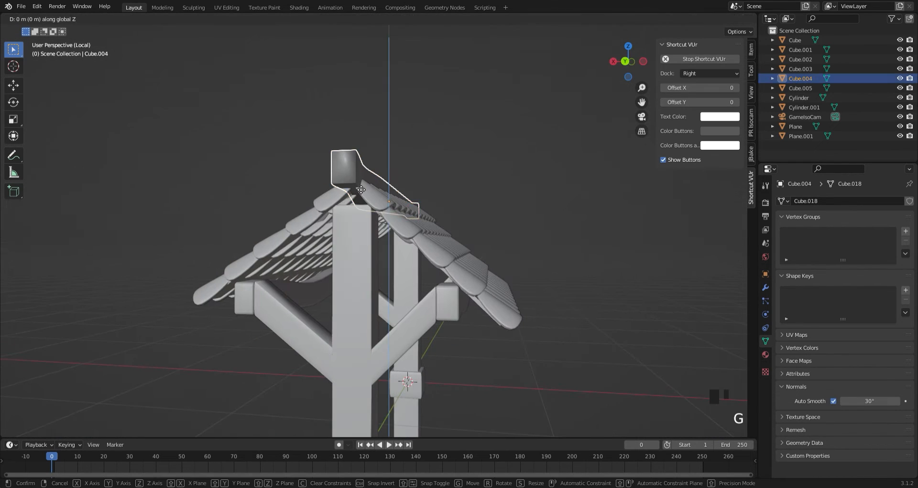
key("s")
key("z")
left_click(436, 229)
key("s")
key("g")
key("z")
left_click(442, 242)
Return to Object Mode and raise the ridge beam about 0.058 m along Z.
middle_click_drag(442, 244, 358, 256)
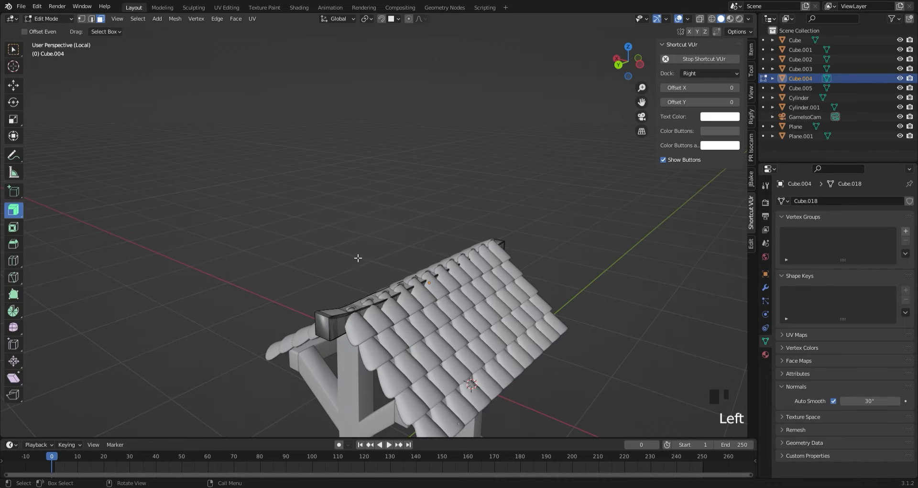
key("Tab")
key("g")
key("z")
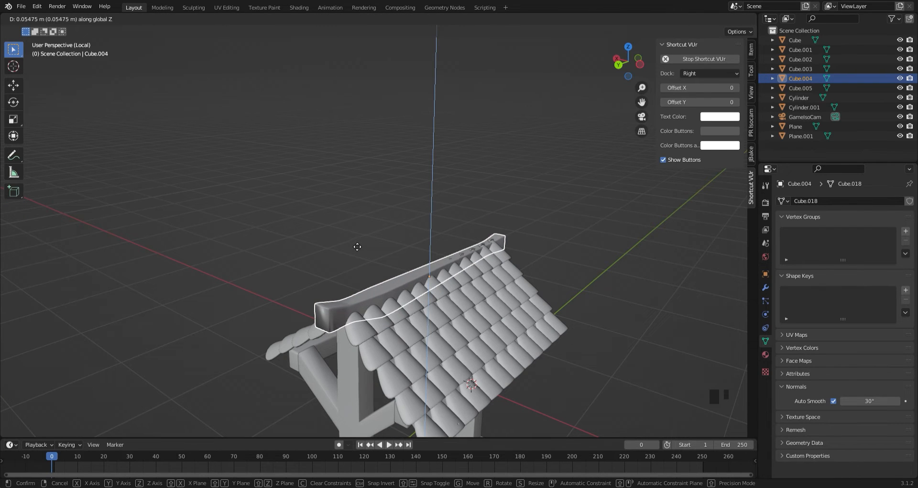
left_click(381, 276)
Rotate the ridge beam slightly about X to line it up with the roof's top row of tiles.
key("r")
key("x")
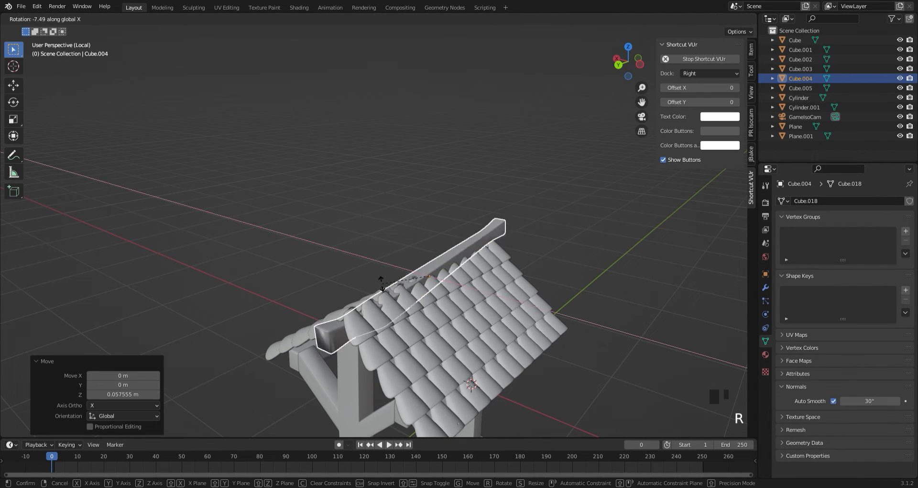
left_click(381, 279)
left_click(519, 259)
Select all roof and post parts, leave local view, and raise them 2.8912 m along Z above the well.
middle_click_drag(516, 266, 389, 245)
middle_click_drag(311, 226, 395, 333)
scroll(395, 332, "down", 2)
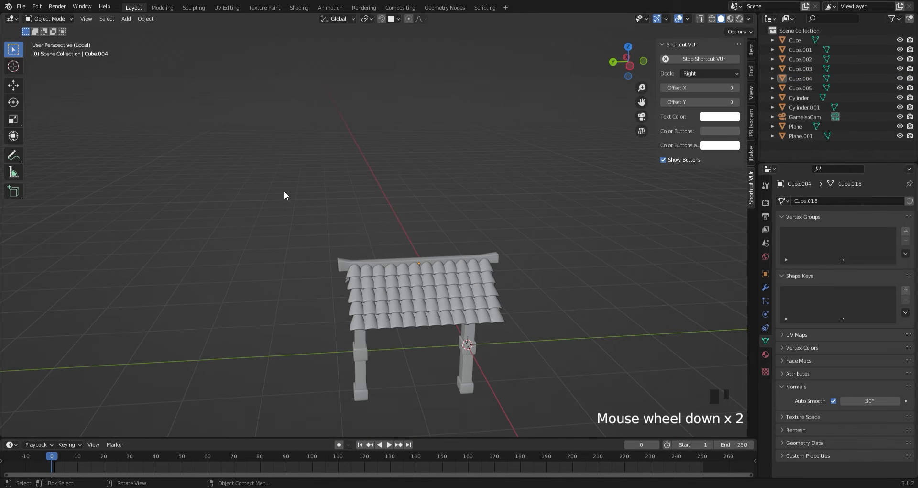
left_click_drag(294, 211, 566, 408)
key("slash")
key("g")
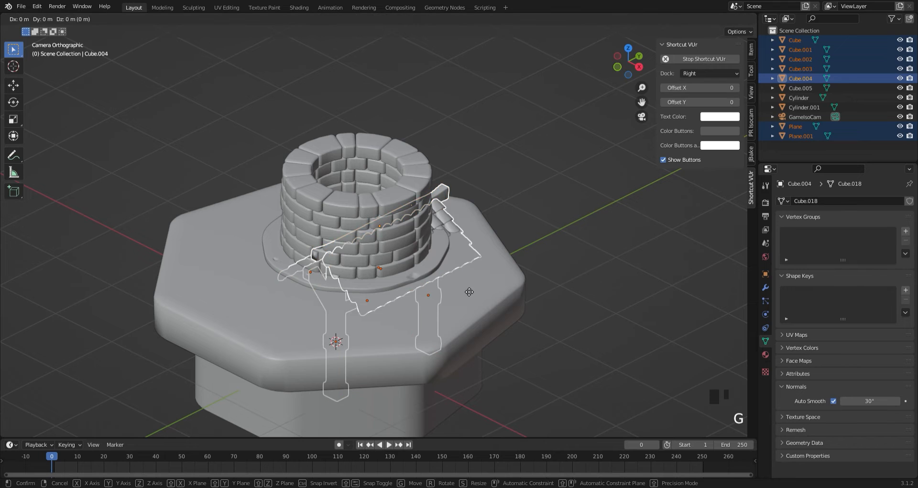
key("z")
left_click(524, 173)
Rotate the selected roof and posts by -40.4° about Z.
scroll(523, 173, "down", 3)
key("r")
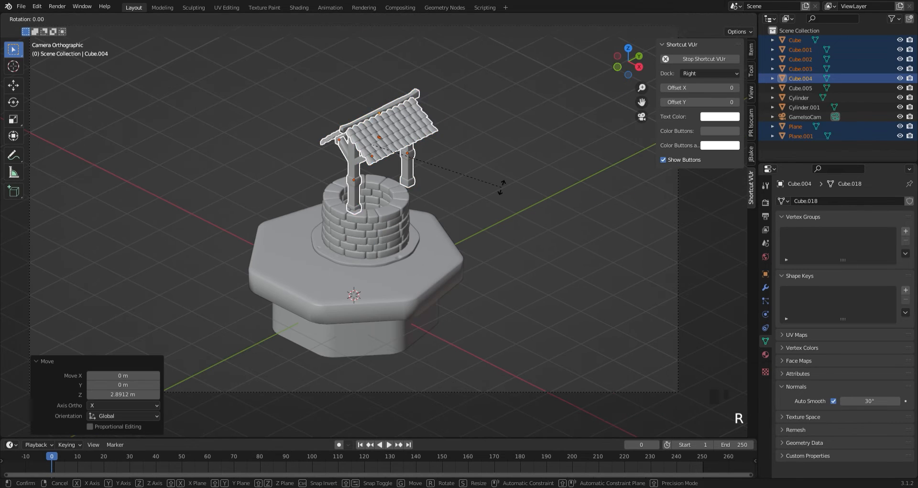
left_click(497, 201)
In top view, centre the roof assembly over the well by moving it -0.60761 m and 0.44558 m along Y and about -0.28 m along X.
left_click(627, 49)
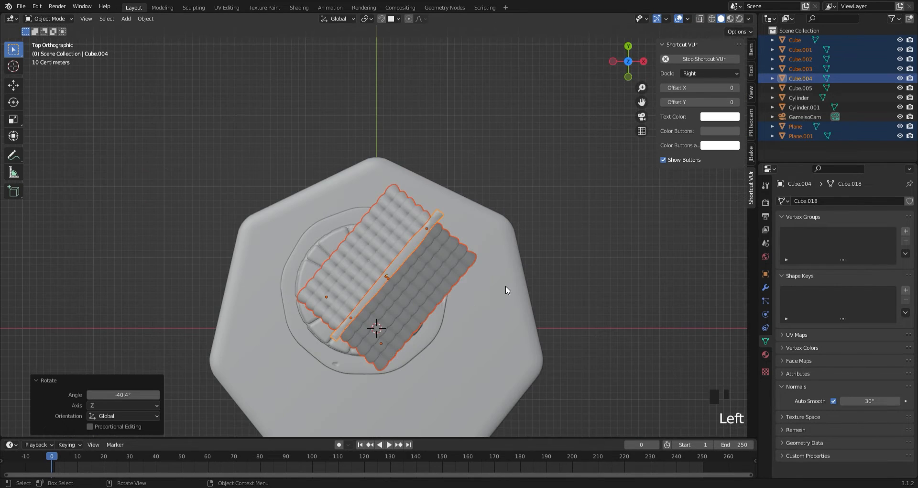
key("g")
key("y")
left_click(475, 328)
key("g")
key("x")
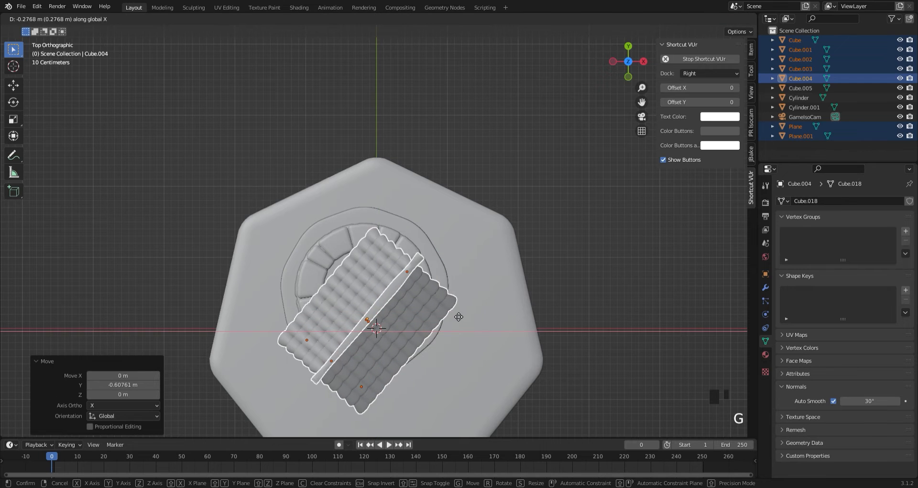
left_click(458, 316)
key("g")
key("y")
left_click(471, 285)
In the right side view, move the roof assembly -0.094518 m along Y to centre it over the well.
left_click(646, 61)
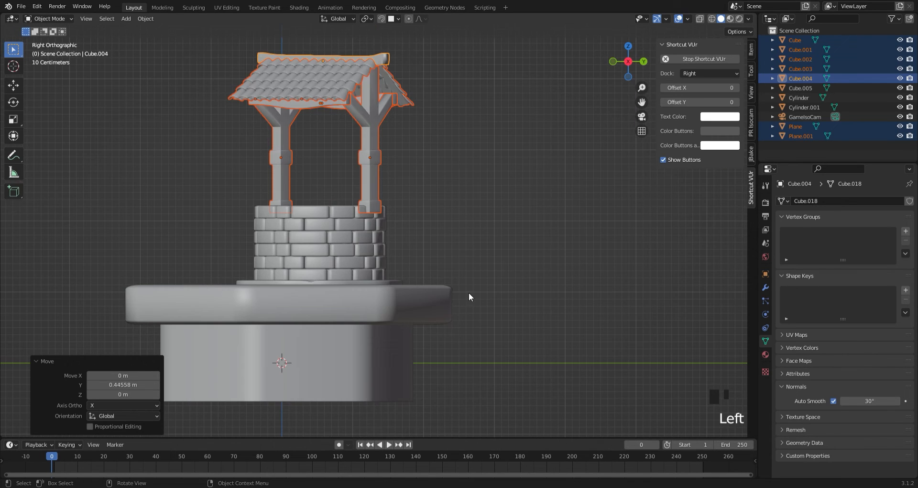
key("g")
key("y")
left_click(445, 248)
Scale the roof and posts down slightly so the posts rest on the well's stone rim.
middle_click_drag(432, 201, 495, 225)
middle_click_drag(562, 216, 570, 214)
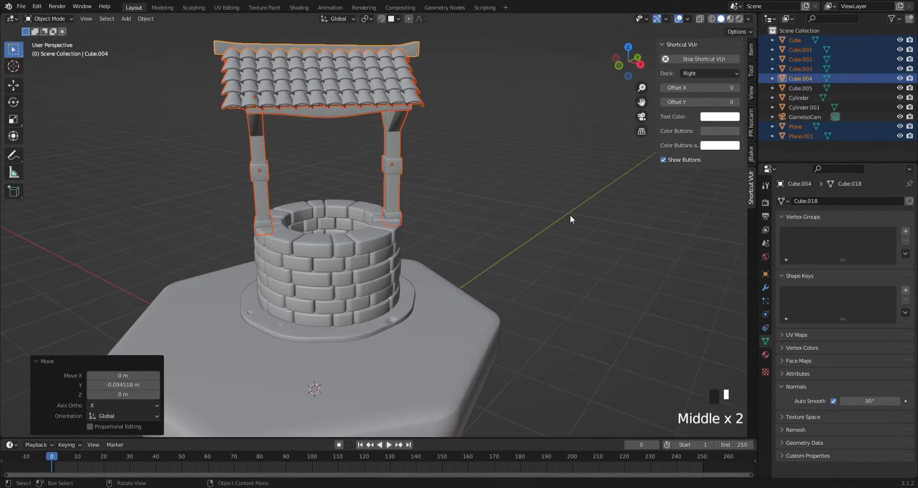
key("s")
left_click(549, 221)
left_click(477, 226)
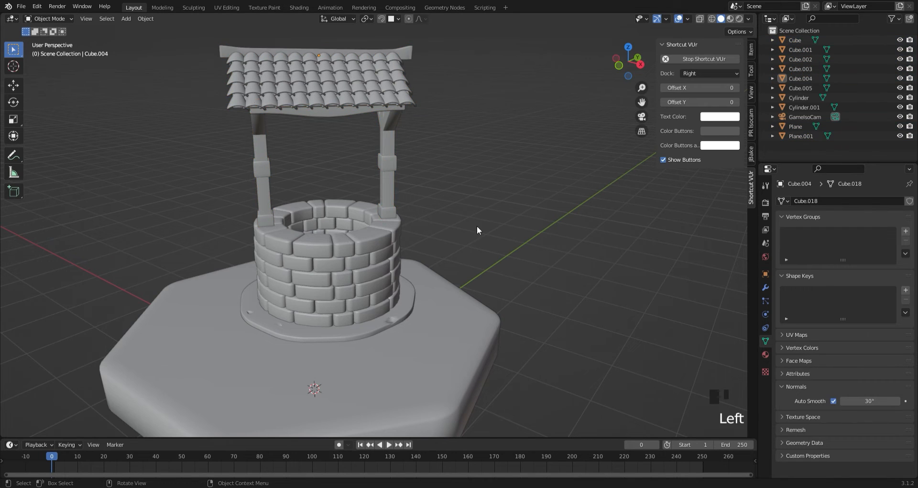
From the camera view, reselect the roof and posts and scale their height to about 0.90 along Z.
middle_click_drag(478, 225, 211, 296)
middle_click_drag(144, 287, 110, 297)
left_click(642, 117)
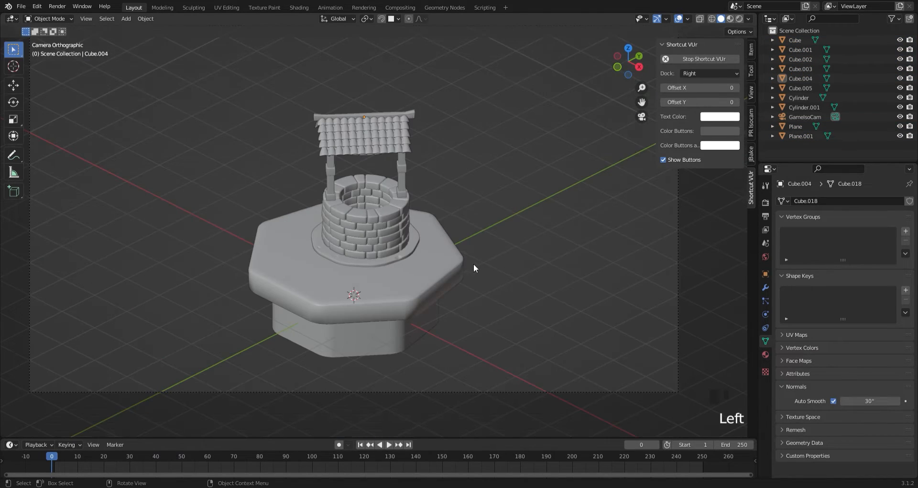
left_click_drag(456, 165, 457, 165)
key("s")
key("z")
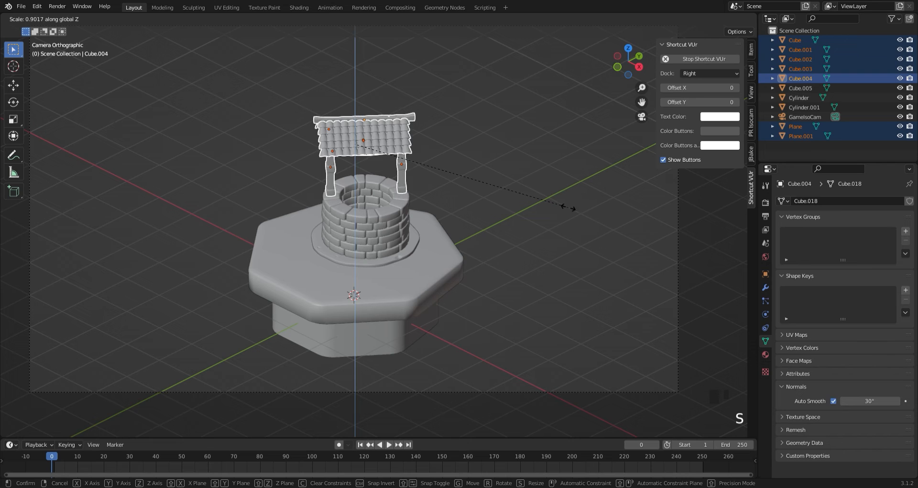
left_click(570, 208)
Move the roof and posts -0.14237 m along Z to seat the posts on the well rim.
key("g")
key("z")
left_click(580, 233)
scroll(441, 219, "up", 6)
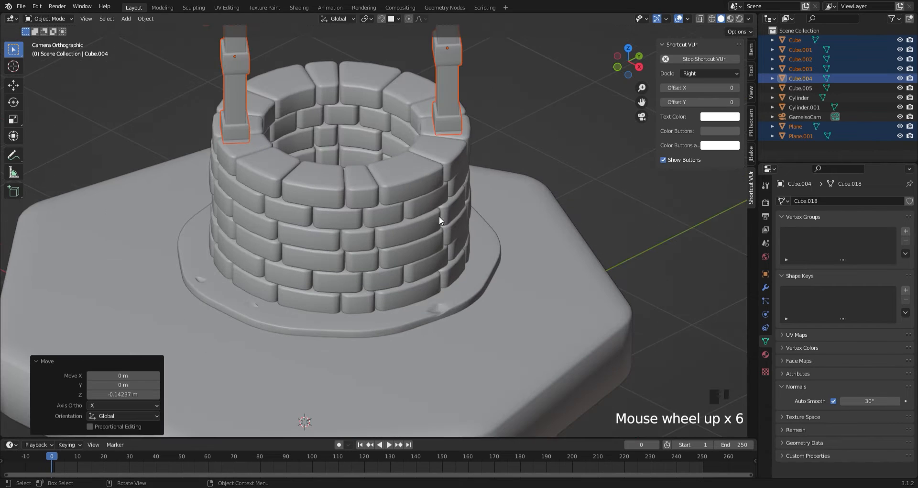
Rotate the roof and posts slightly about Z to align the post feet with the well rim.
key("r")
key("z")
left_click(535, 244)
Move the roof and posts 0.0561 m along Y over the rim and deselect them.
key("g")
key("y")
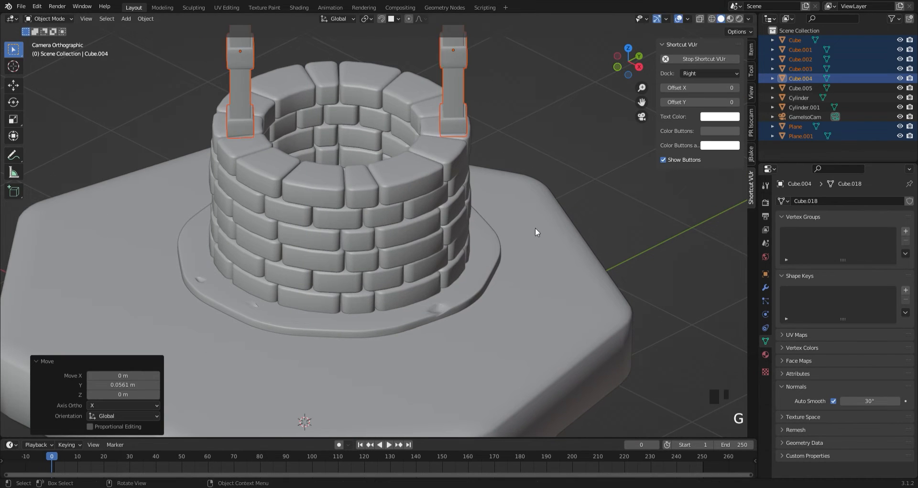
key("g")
scroll(532, 211, "down", 5)
left_click(515, 226)
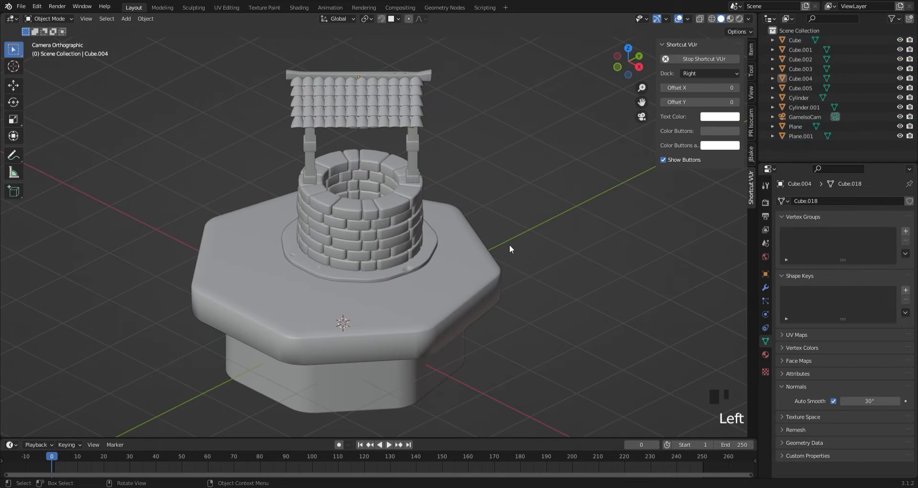
scroll(474, 187, "up", 7)
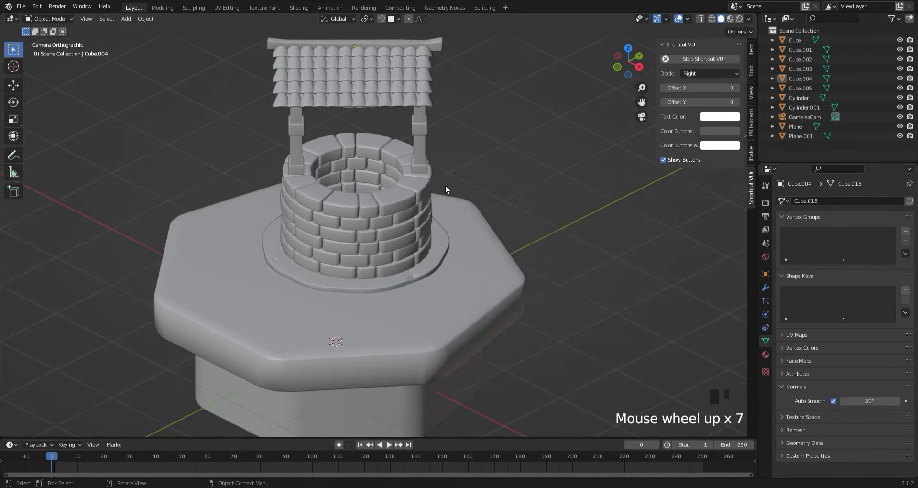
Add a cube mesh to the well scene and isolate it in local view.
middle_click_drag(445, 185, 286, 138)
scroll(383, 191, "up", 15)
middle_click_drag(475, 244, 434, 225)
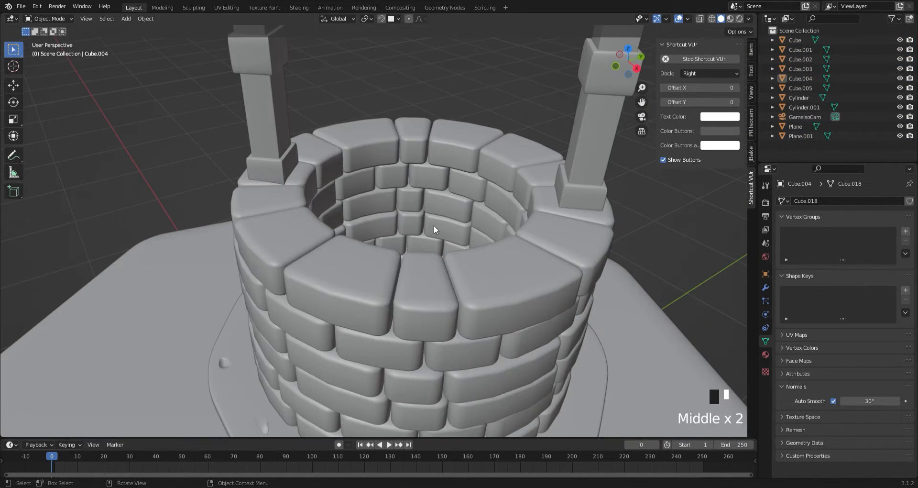
key("shift+a")
mouse_move(388, 208)
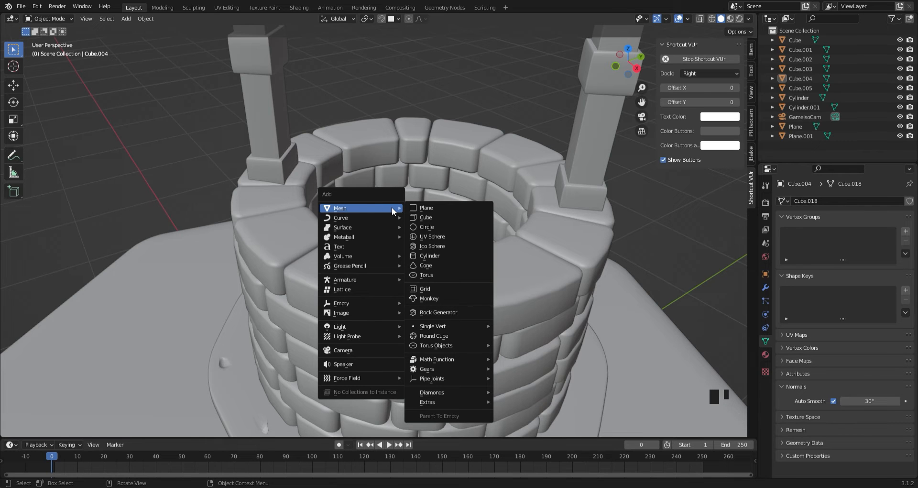
left_click(426, 217)
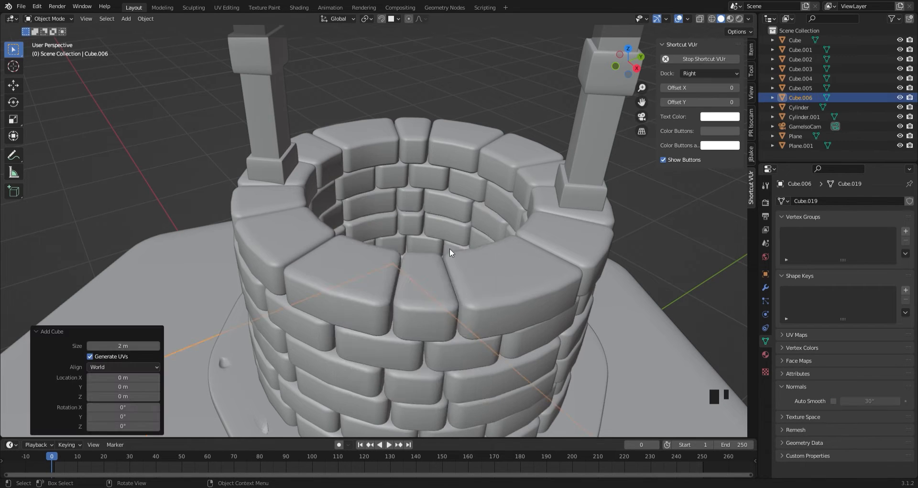
key("slash")
Scale the cube to about 0.045 along Z and 0.07 along X to form a thin bar running along Y.
left_click(636, 69)
scroll(379, 251, "down", 4)
key("s")
key("z")
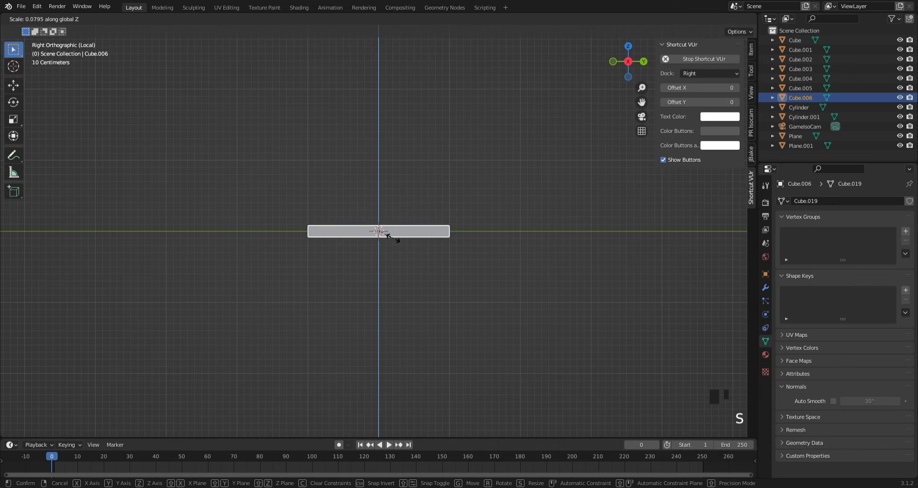
left_click(388, 236)
middle_click_drag(418, 250, 481, 268)
key("s")
key("x")
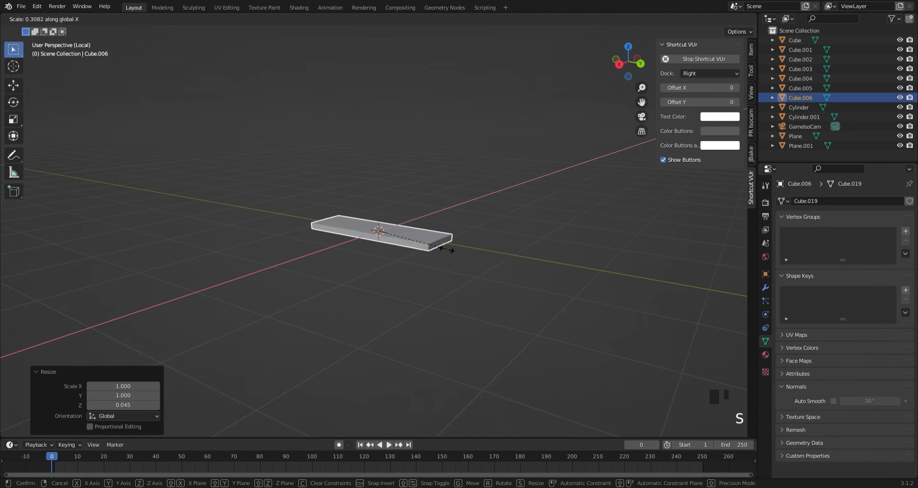
left_click(391, 235)
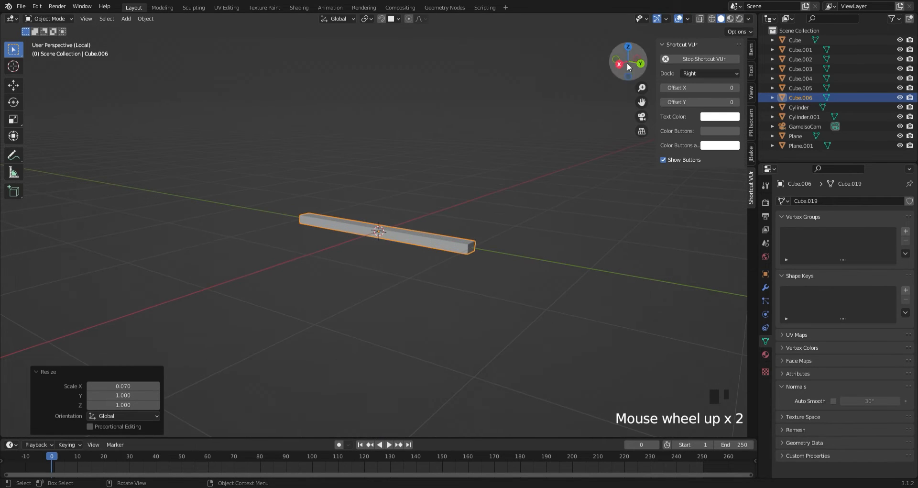
Add a Subdivision Surface modifier to the bar.
scroll(567, 207, "up", 5)
scroll(568, 207, "down", 4)
left_click(765, 287)
left_click(794, 200)
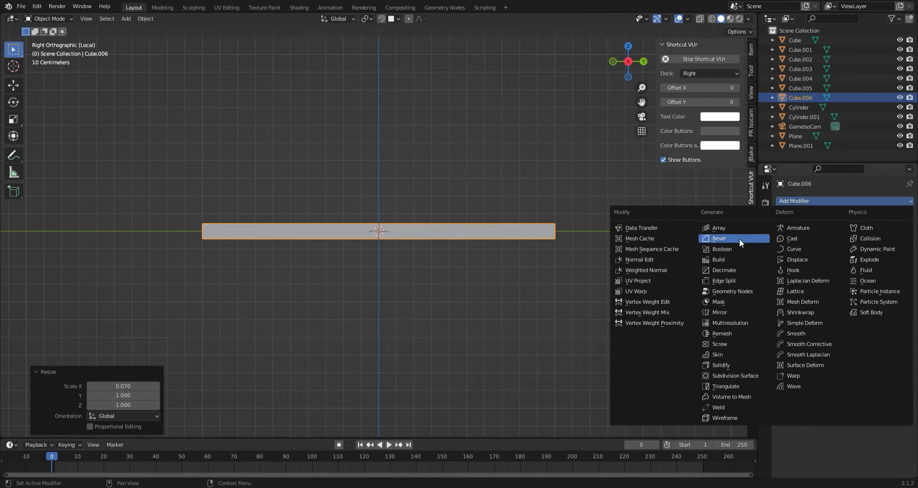
left_click(753, 375)
Cut supporting edge loops close to both ends of the bar and lengthwise along it.
key("Tab")
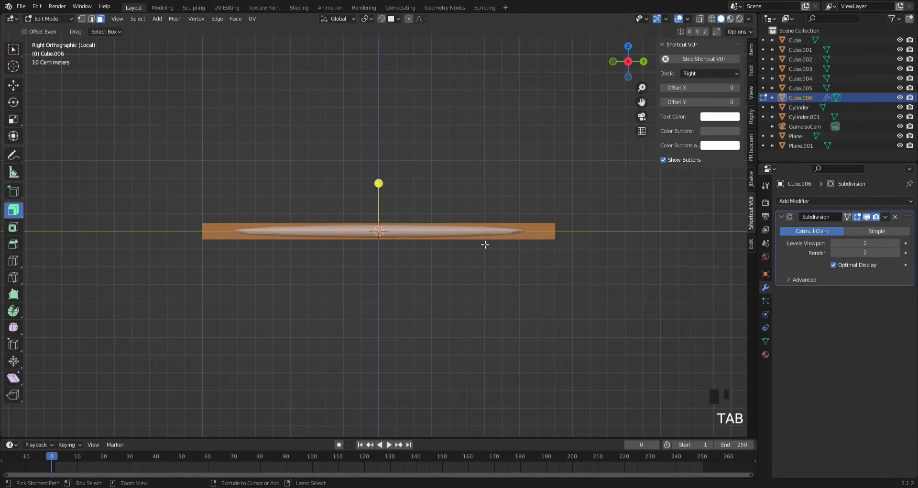
left_click(378, 231)
left_click(208, 238)
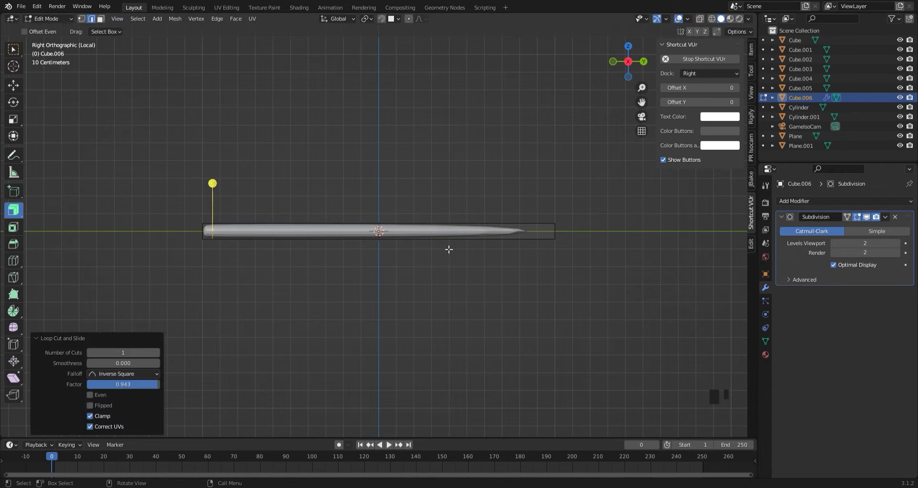
key("ctrl+r")
left_click(452, 232)
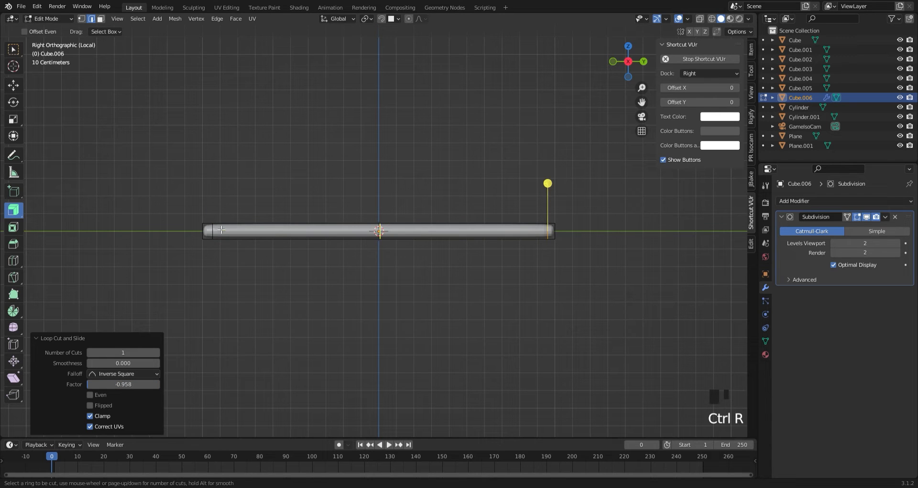
left_click(222, 229)
left_click(204, 232)
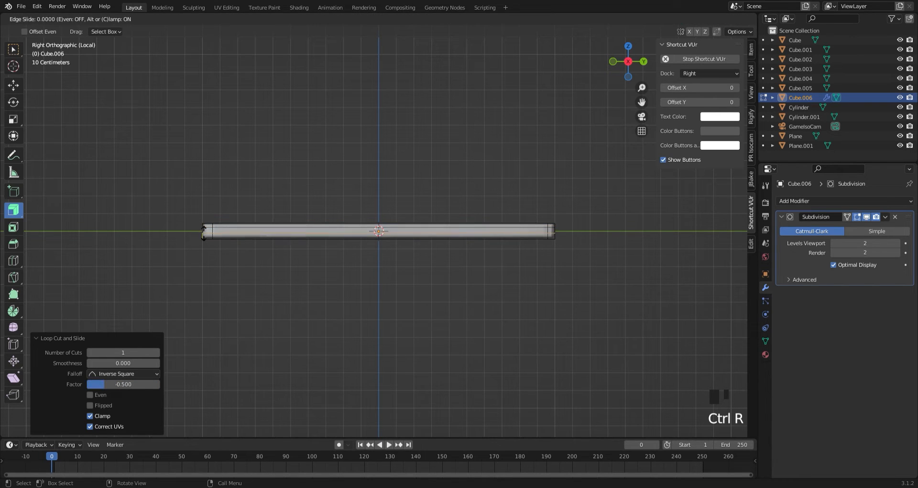
Return to Object Mode, apply the bar's Subdivision modifier and deselect the bar.
key("Tab")
scroll(558, 299, "up", 2)
scroll(895, 213, "down", 4)
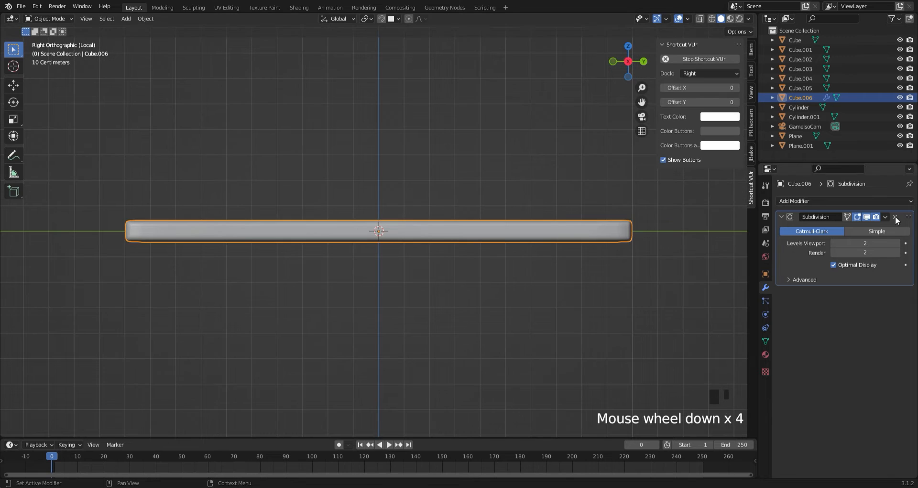
left_click(896, 217)
left_click(498, 301)
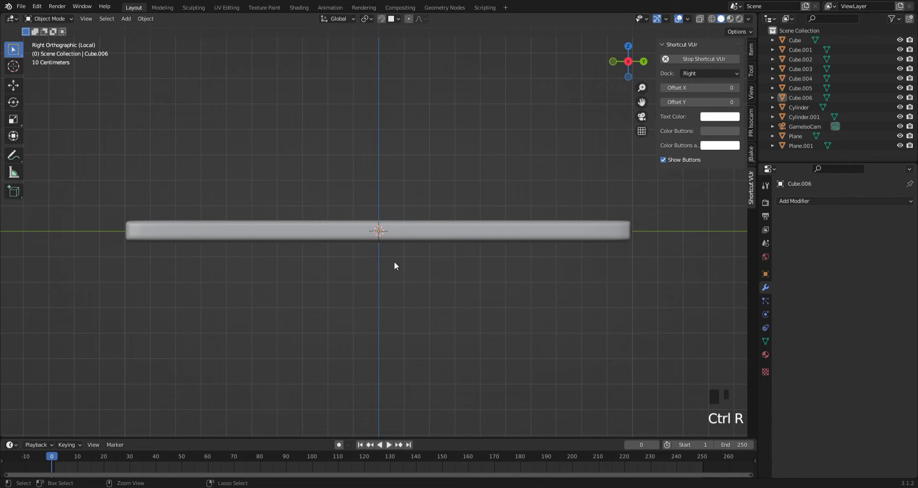
Add a Bezier circle at the bar's centre and rotate it 90° about X.
key("shift+a")
mouse_move(384, 274)
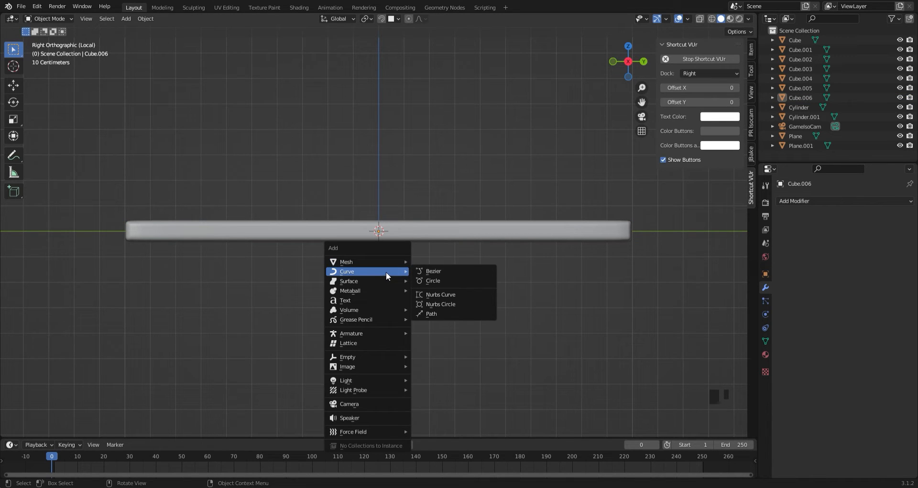
left_click(432, 280)
scroll(391, 321, "down", 2)
key("r")
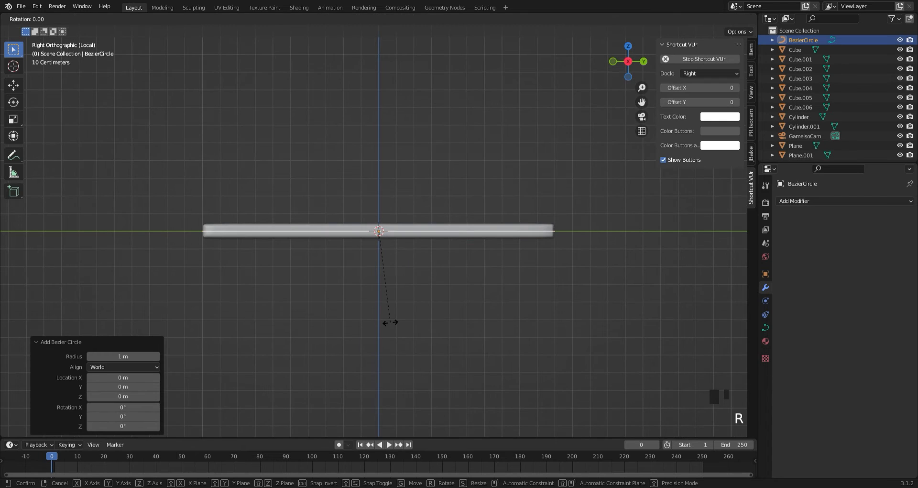
key("Return")
Scale the circle down uniformly so it fits closely around the bar's cross-section.
middle_click_drag(477, 286, 549, 281)
left_click(622, 62)
key("s")
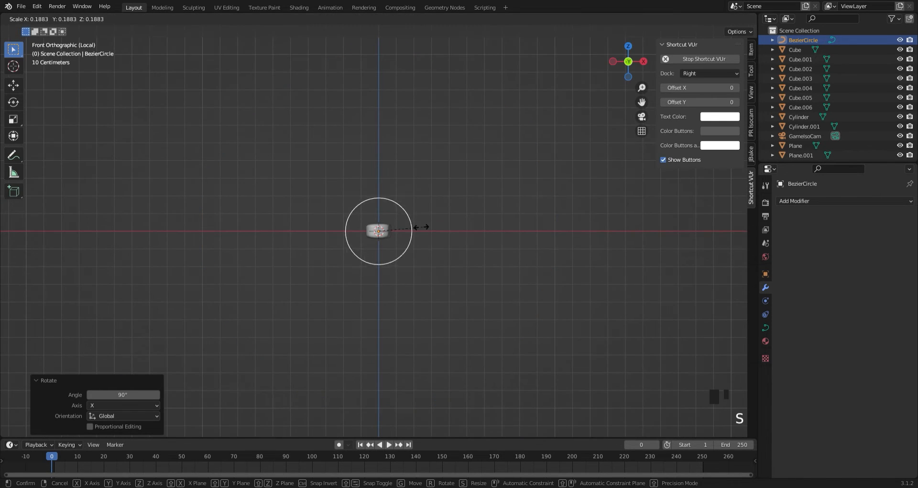
left_click(395, 236)
middle_click_drag(297, 232, 383, 237)
scroll(420, 260, "down", 2)
Thicken the bar slightly by scaling it along Z.
left_click(371, 247)
key("s")
key("z")
left_click(482, 282)
left_click(470, 250)
Give the Bezier circle a round bevel with a depth of 0.36 m to form a thick ring.
left_click(383, 239)
middle_click_drag(738, 220, 711, 217)
left_click(765, 328)
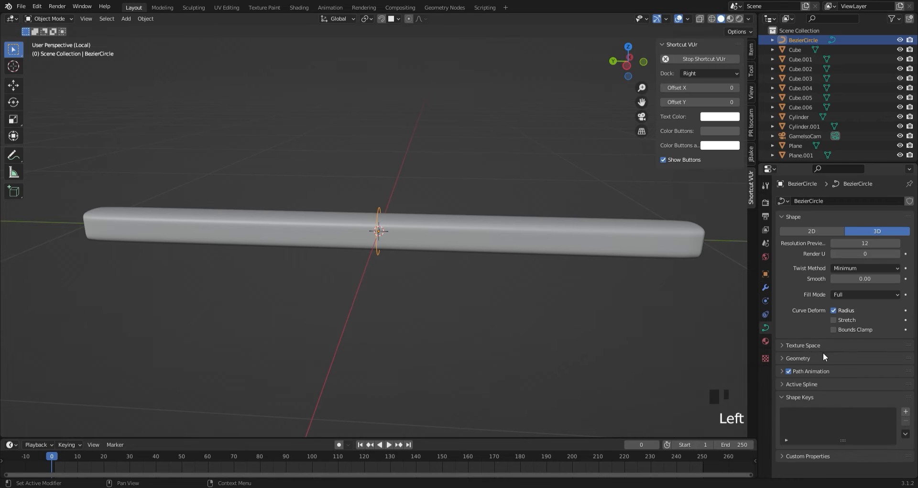
scroll(826, 357, "down", 5)
left_click(865, 379)
left_click_drag(866, 379, 871, 380)
middle_click_drag(587, 357, 537, 355)
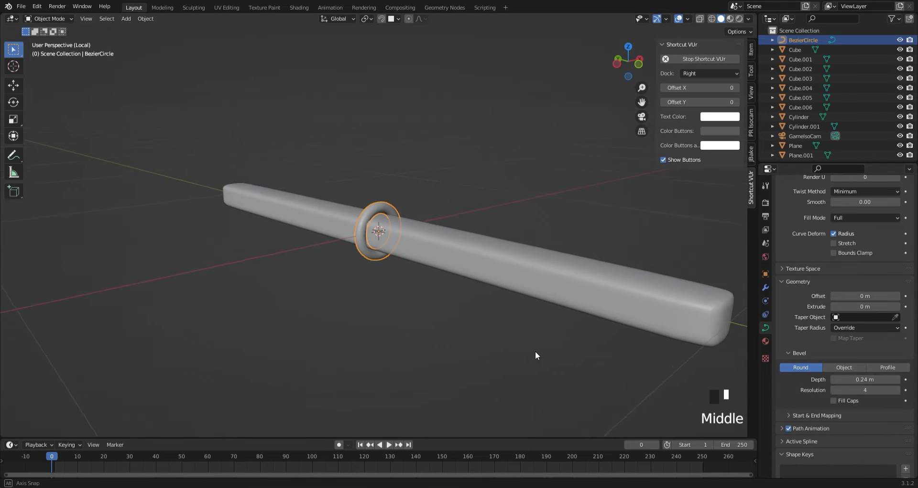
scroll(537, 355, "up", 4)
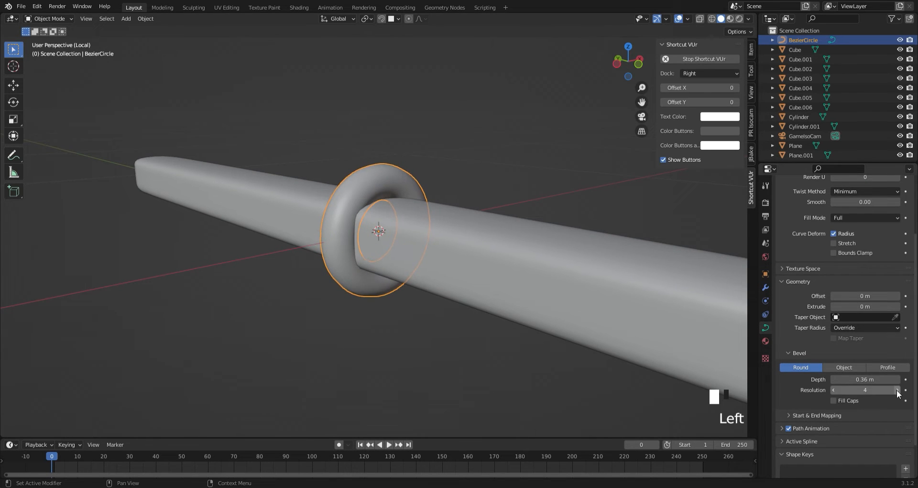
Scale the bar along X to adjust its width inside the ring.
middle_click_drag(278, 324, 575, 285)
left_click(418, 309)
key("s")
key("x")
left_click(519, 261)
left_click(507, 268)
scroll(346, 318, "down", 1)
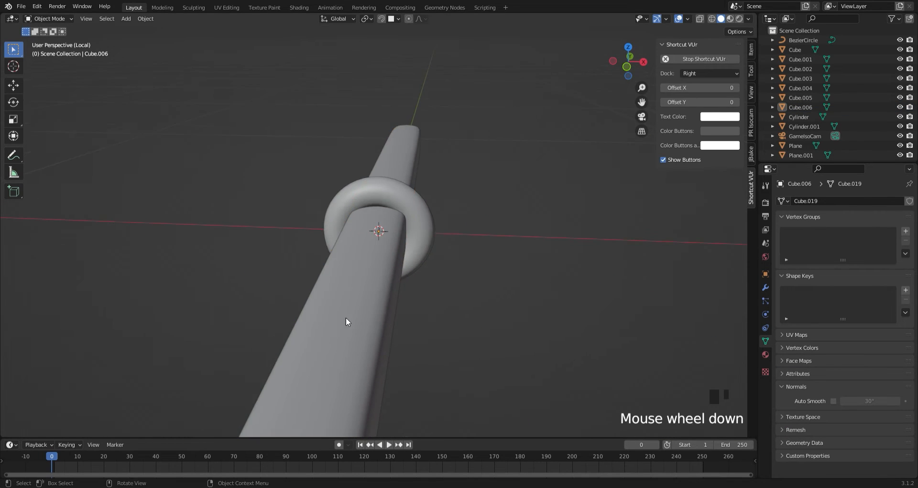
Select the ring around the bar and convert it from a curve to a mesh.
middle_click_drag(347, 318, 376, 256)
left_click(376, 256)
left_click(386, 289)
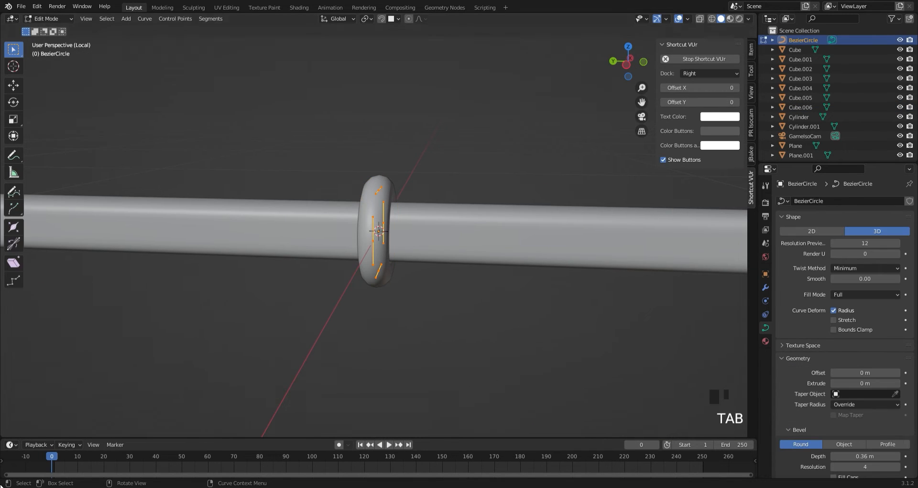
key("Tab")
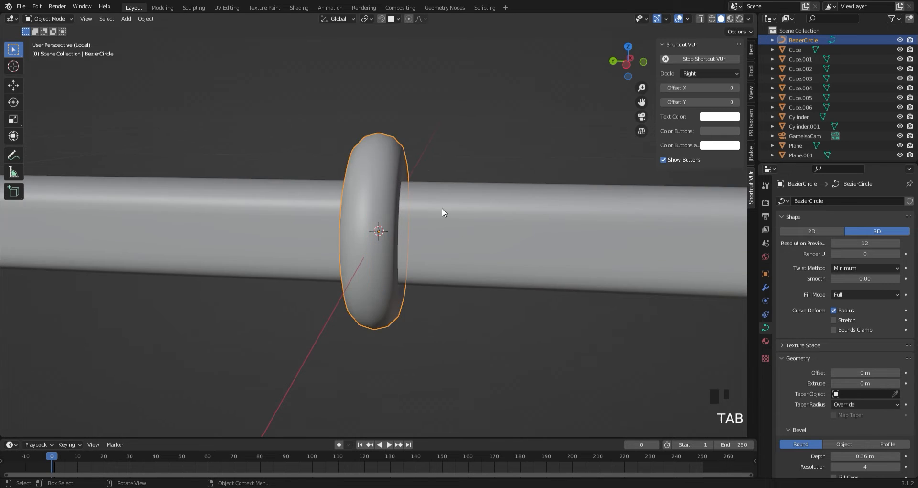
scroll(426, 197, "down", 5)
right_click(372, 249)
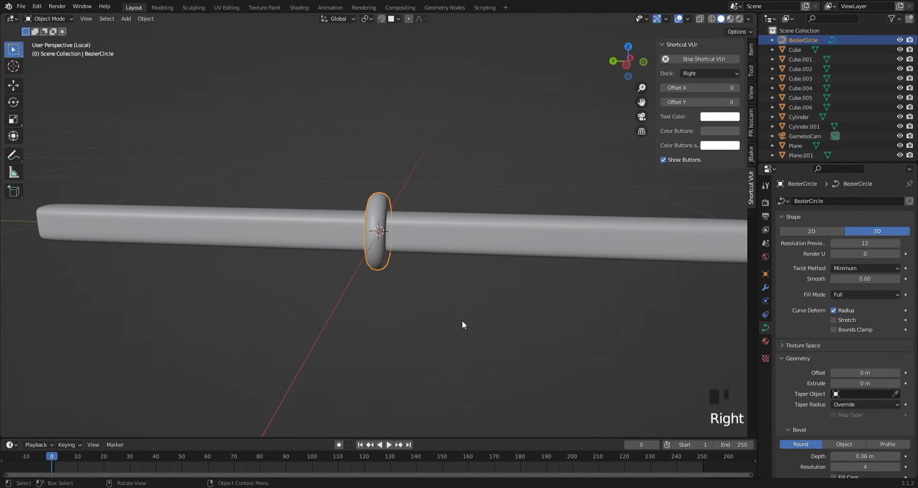
right_click(372, 242)
left_click(414, 276)
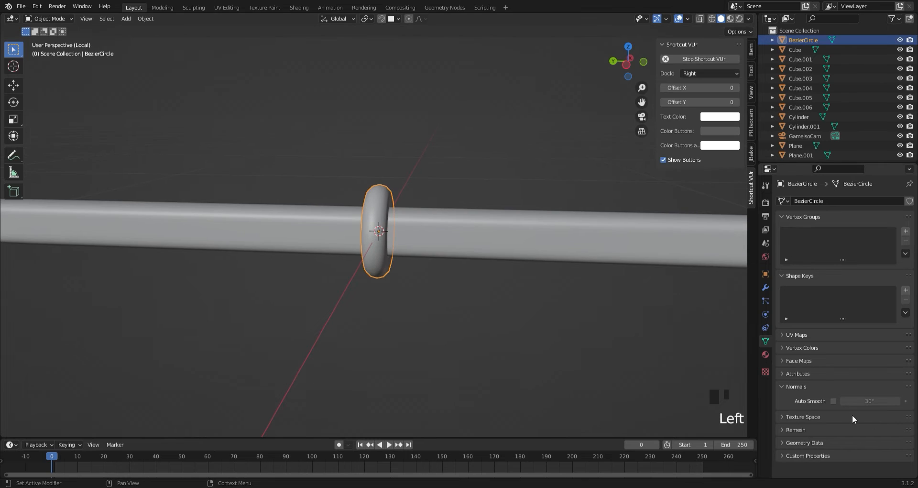
Add a Subdivision Surface modifier to the ring, apply it and check the denser mesh in Edit Mode.
left_click(766, 287)
left_click(784, 202)
left_click(753, 377)
left_click(887, 217)
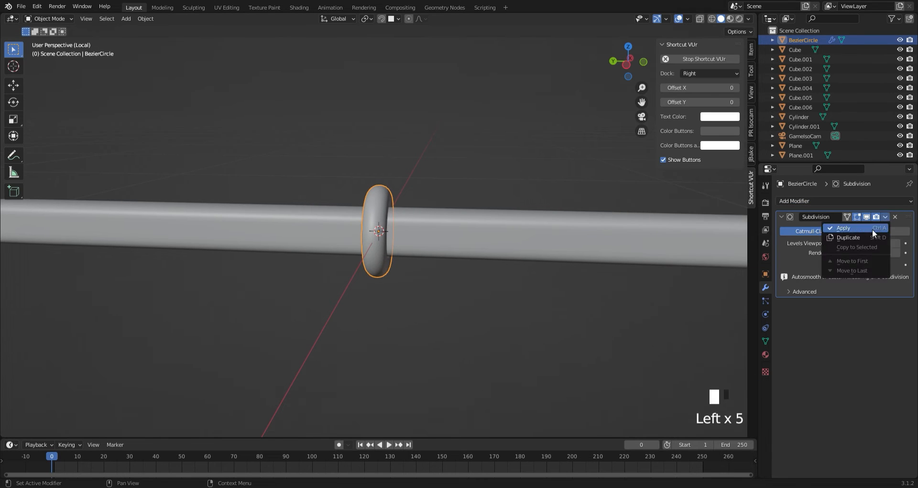
left_click(872, 227)
left_click(478, 297)
left_click(376, 254)
key("Tab")
scroll(383, 256, "up", 7)
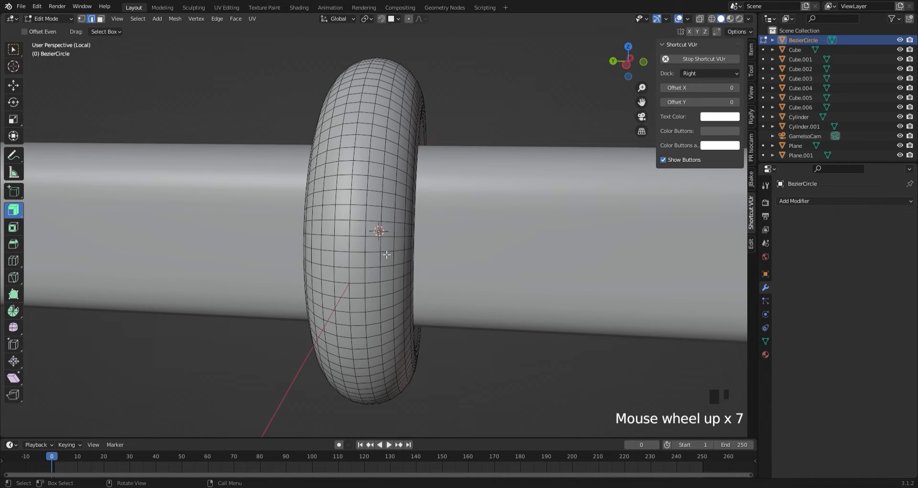
scroll(387, 254, "down", 6)
key("Tab")
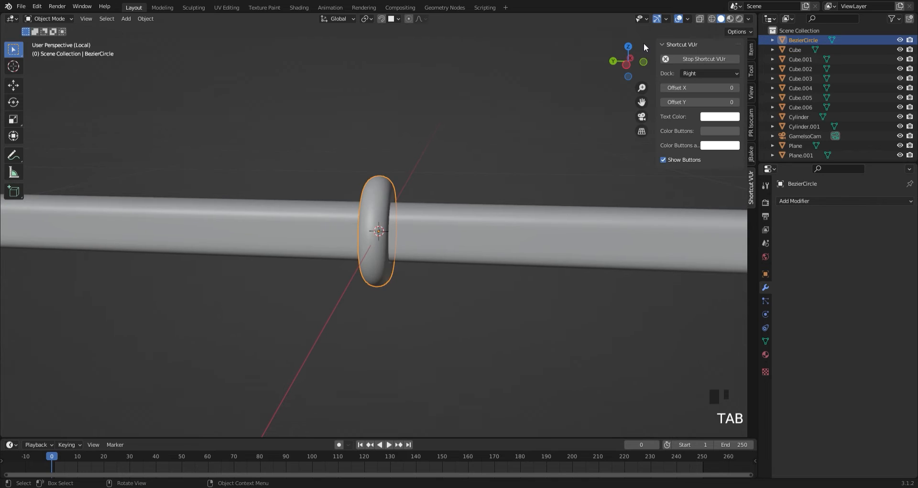
Duplicate the ring three times along positive Y at about 0.054 m spacing, placing the copies side by side.
left_click(630, 58)
key("shift+d")
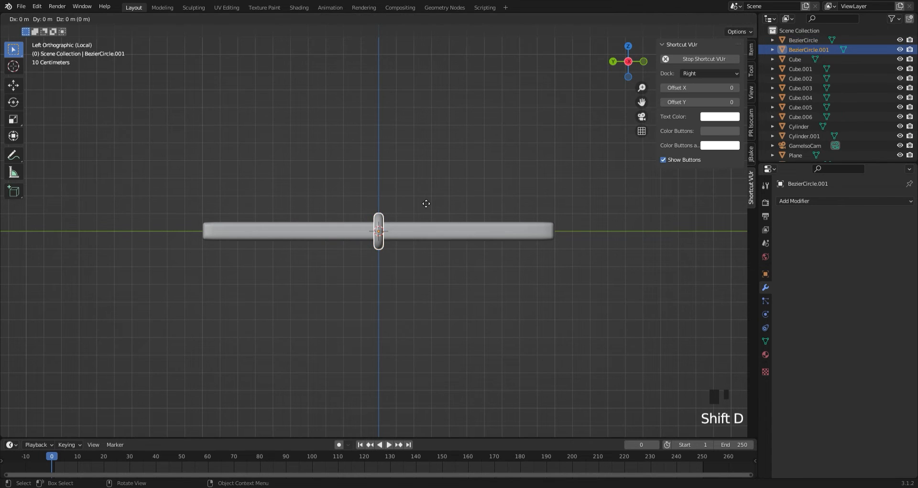
left_click(412, 205)
key("shift+d")
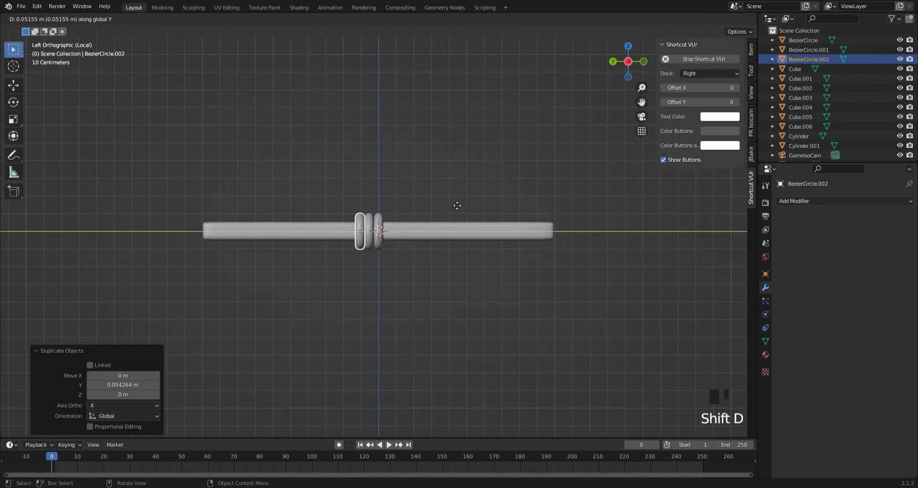
left_click(446, 206)
left_click(475, 328)
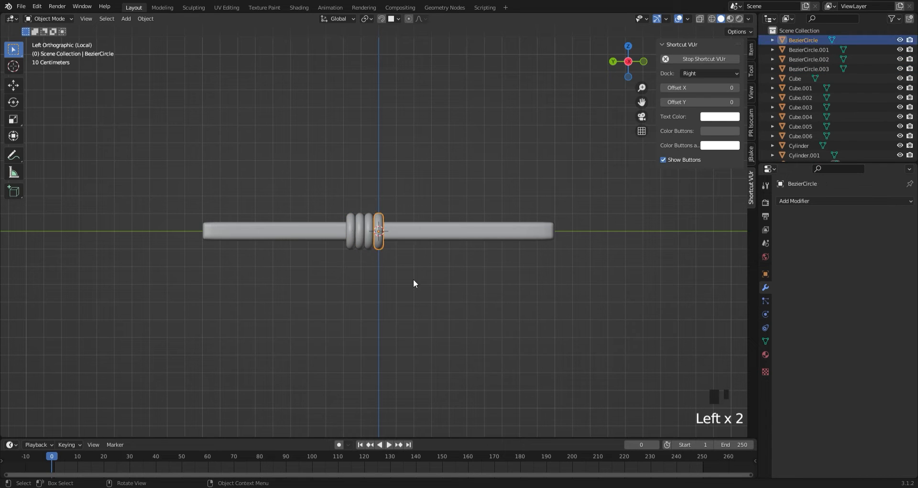
Duplicate the original ring twice along negative Y at about 0.055 m spacing to extend the row of rings.
key("shift+d")
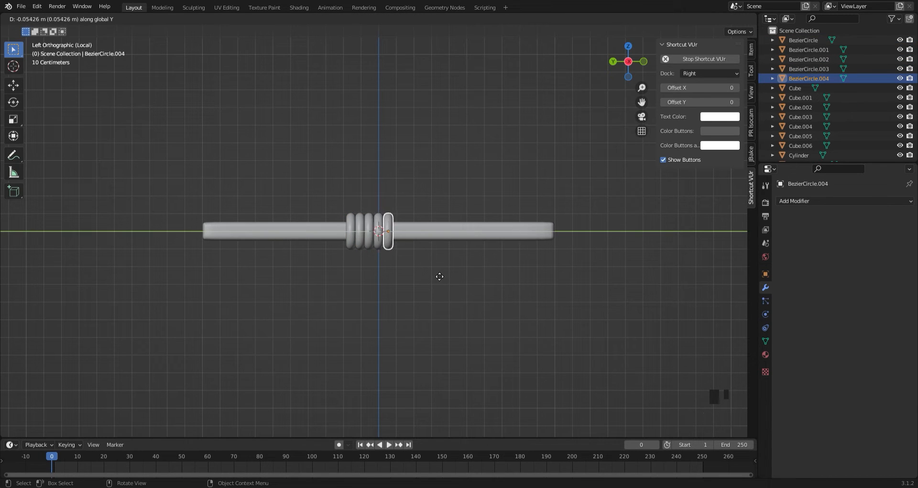
left_click(438, 283)
left_click(432, 309)
middle_click_drag(432, 309, 373, 289)
scroll(373, 286, "up", 6)
key("x")
left_click(406, 150)
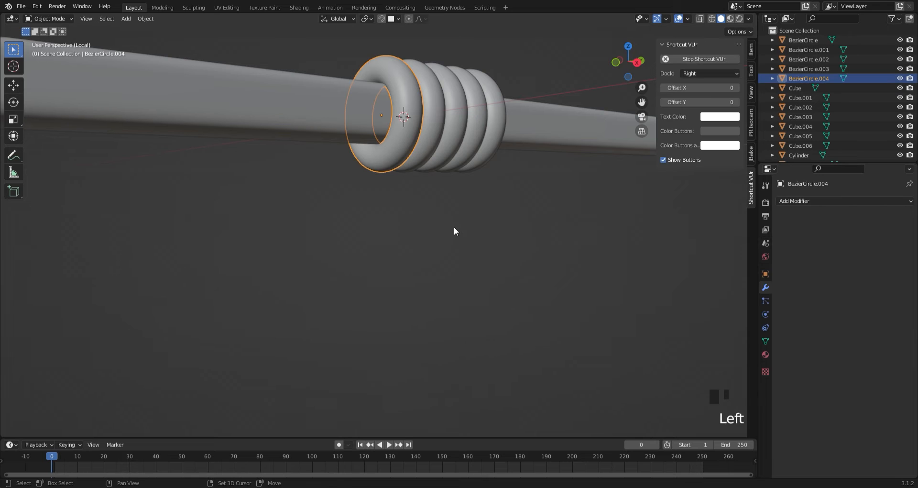
key("shift+d")
left_click(431, 238)
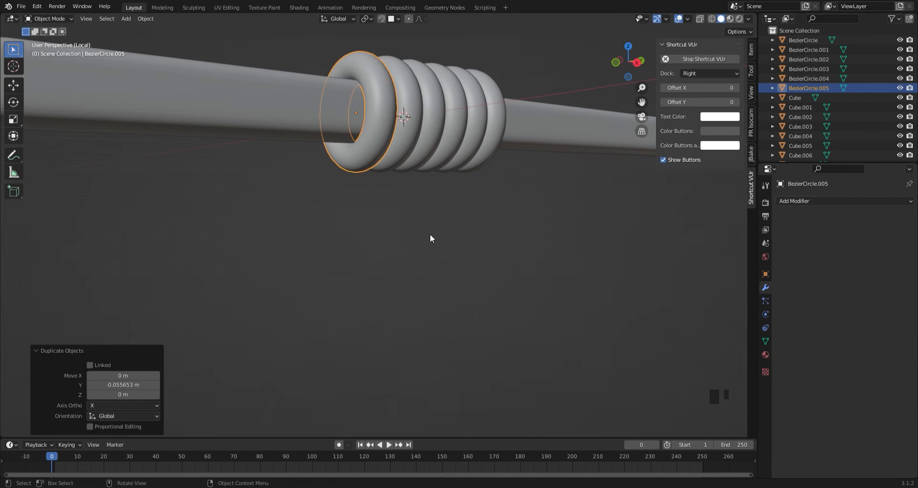
Select a patch of faces on the underside of the end ring and extrude it straight down as the start of a hanging rope.
key("Tab")
scroll(411, 202, "up", 4)
left_click_drag(642, 101, 540, 190)
middle_click_drag(231, 195, 216, 135)
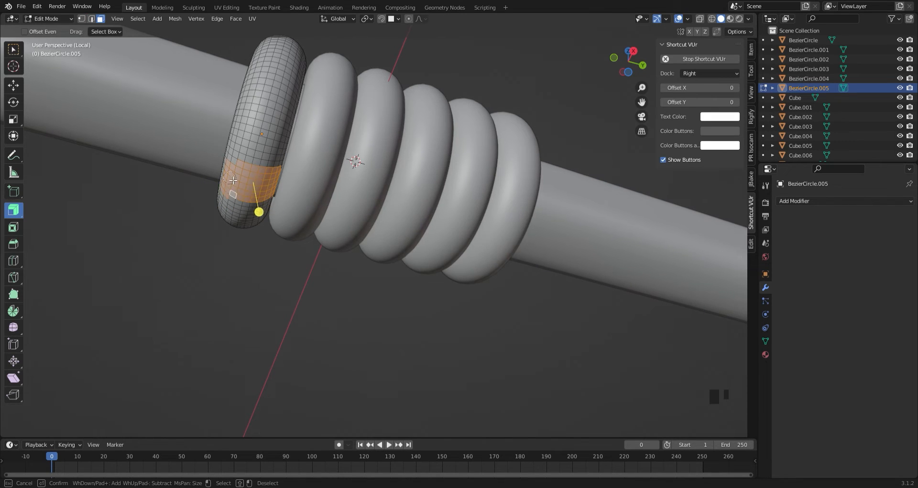
middle_click_drag(233, 179, 189, 117)
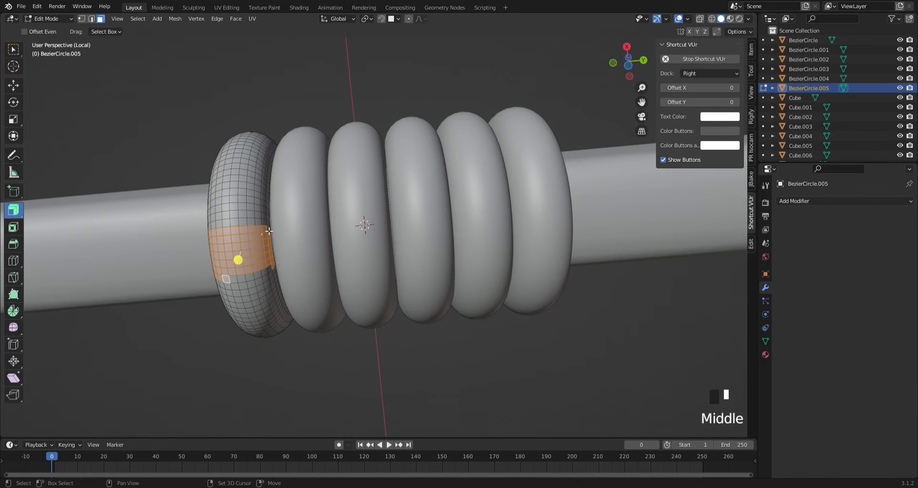
mouse_move(270, 235)
middle_mouse_down()
mouse_move(294, 237)
mouse_move(267, 240)
middle_mouse_up()
left_click(271, 243, "shift")
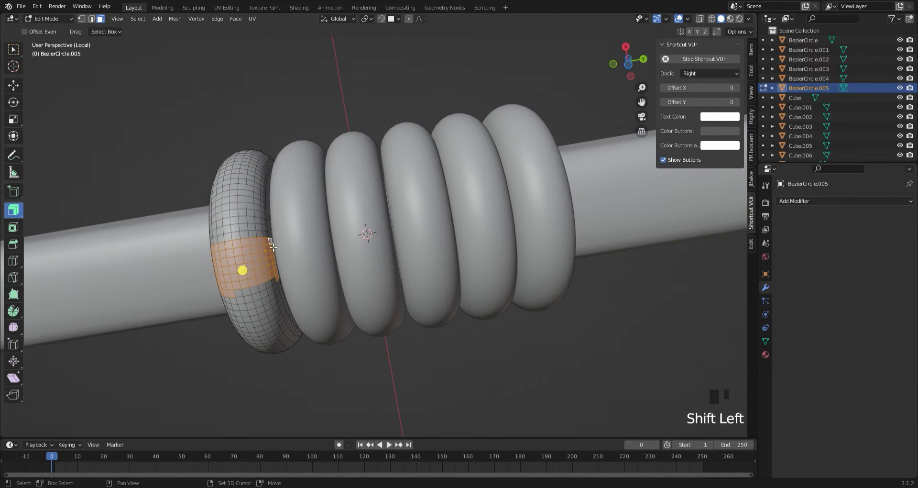
left_click(238, 293, "shift")
middle_click_drag(238, 293, 282, 268)
left_click(221, 118, "shift")
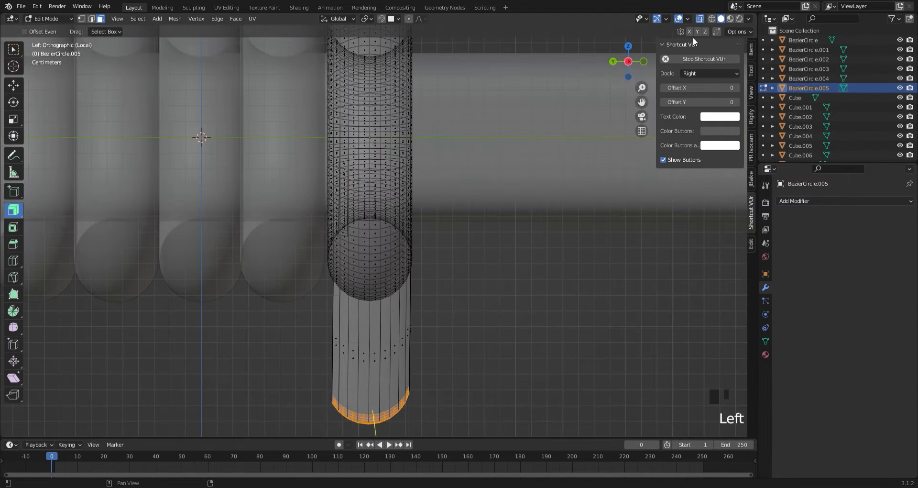
Move the extruded end down along Z by 0.1372 m and once more, to form a long hanging rope.
left_click(699, 19)
scroll(467, 338, "down", 4)
key("g")
left_click(472, 375)
scroll(469, 383, "down", 11)
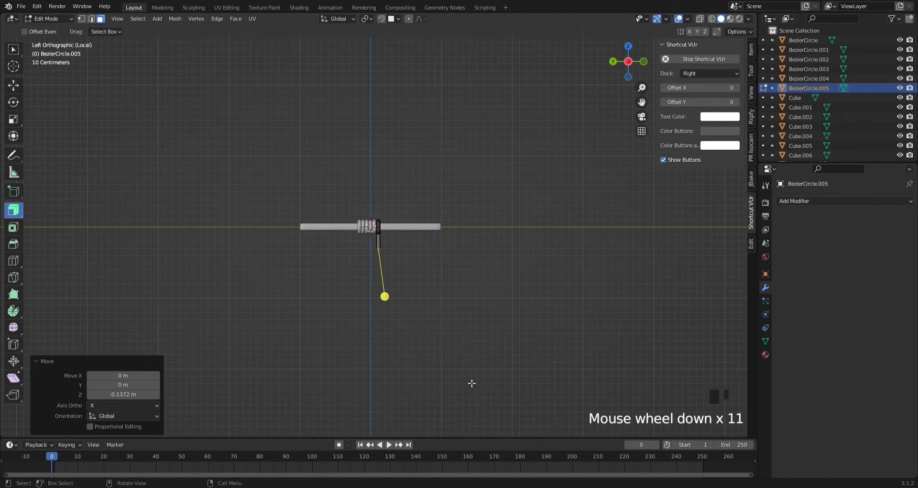
key("g")
left_click(433, 330)
key("Tab")
scroll(506, 297, "up", 14)
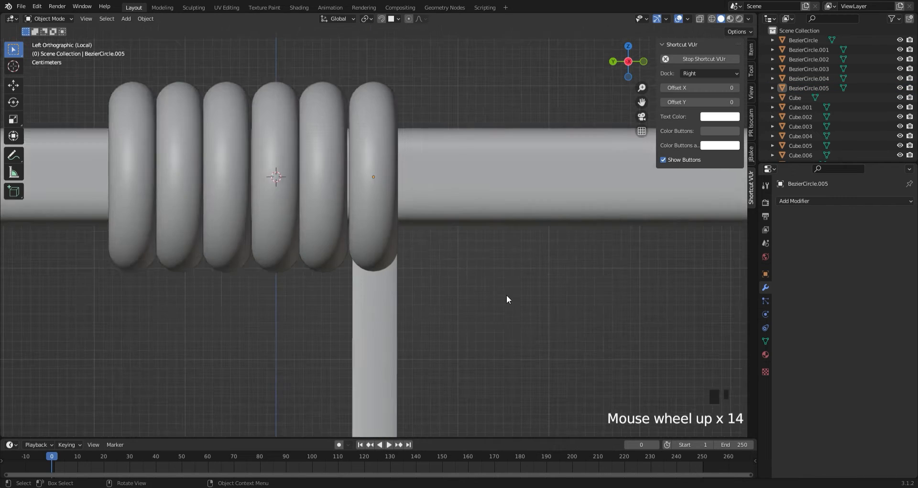
Select the hanging rope's vertical edges and bevel them with a width of 0.0238 m and 3 segments.
middle_click_drag(506, 296, 251, 301)
scroll(410, 297, "down", 5)
middle_click_drag(410, 297, 383, 322)
left_click(383, 322)
key("Tab")
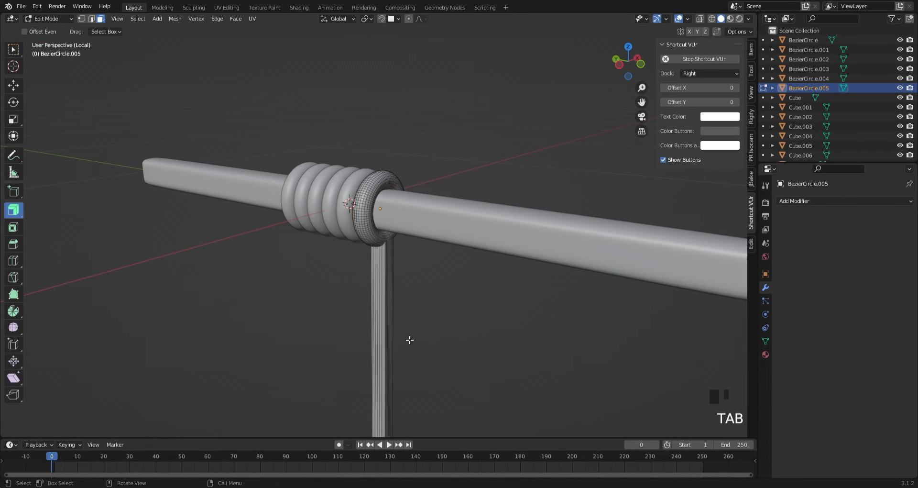
scroll(410, 340, "up", 9)
left_click(700, 18)
left_click(590, 425)
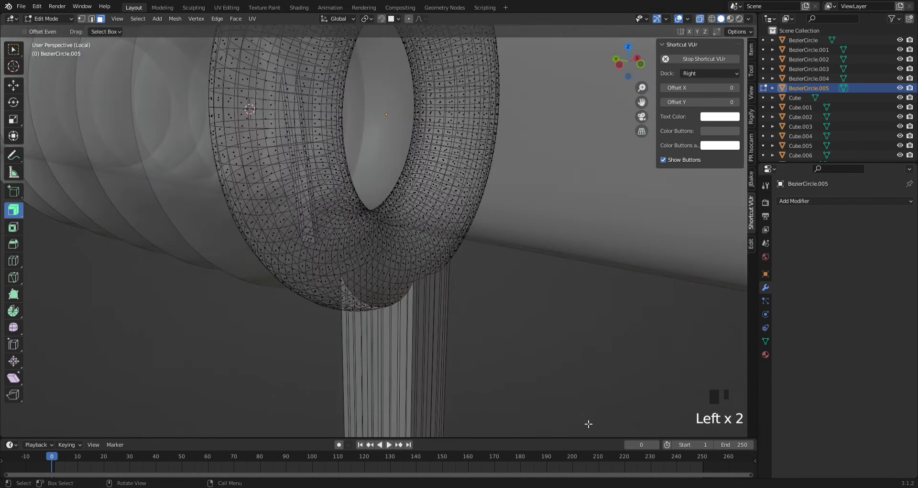
scroll(509, 386, "down", 2)
left_click_drag(506, 383, 322, 344)
key("ctrl+b")
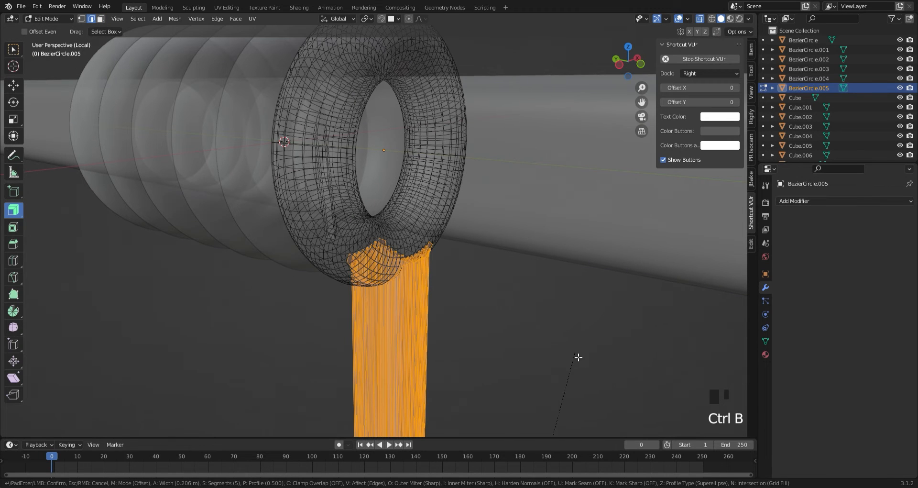
left_click(569, 365)
double_click(132, 291)
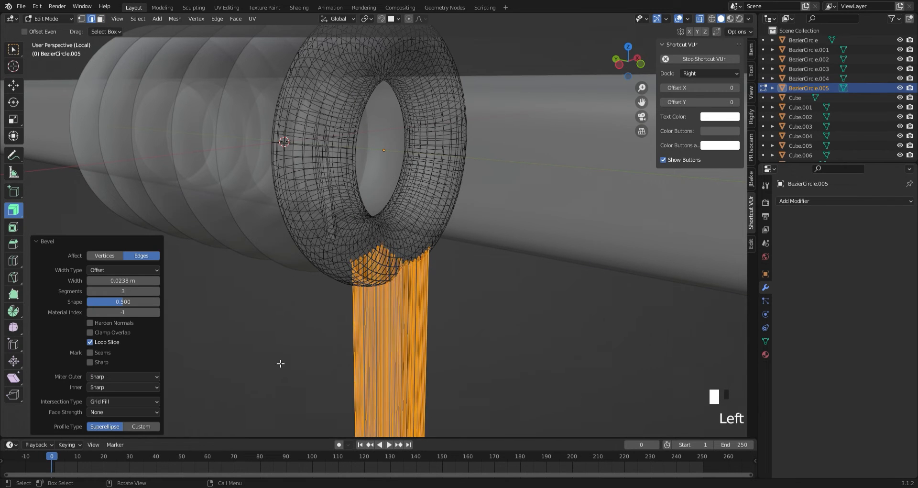
Return to Object Mode and shade the end ring with its hanging rope smooth.
key("Tab")
key("alt+z")
scroll(427, 349, "down", 4)
left_click(381, 332)
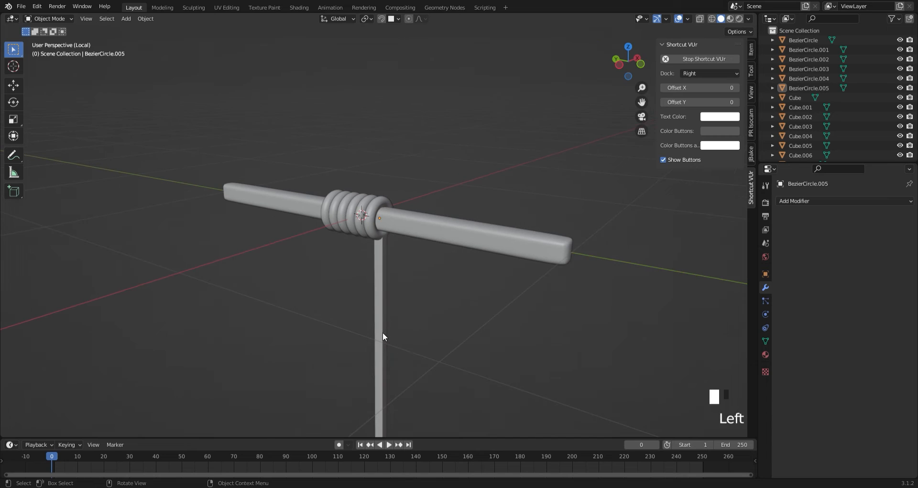
right_click(371, 307)
right_click(378, 220)
left_click(378, 220)
Select the crossbar, coils and hanging rope, return to the full scene and raise them along Z above the well opening.
left_click(475, 356)
left_click_drag(295, 132, 508, 305)
key("slash")
scroll(477, 328, "down", 7)
key("g")
key("z")
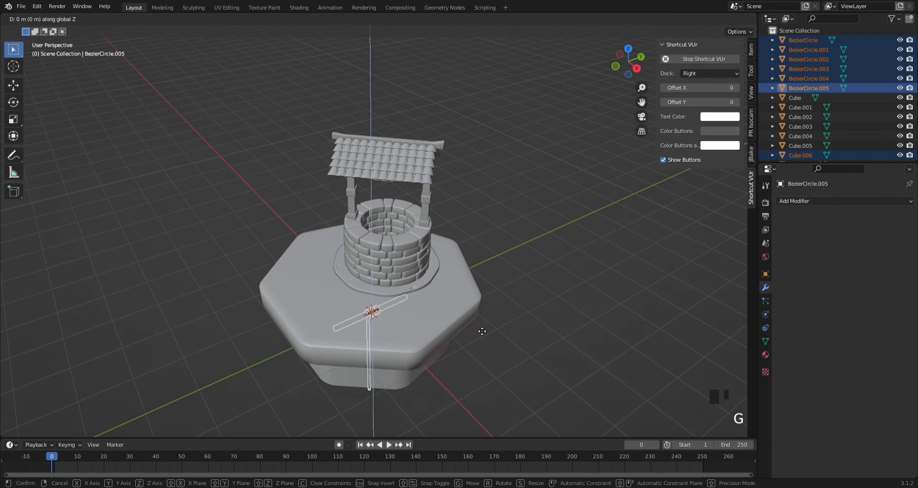
left_click(457, 219)
Rotate the crossbar assembly -40.1° about Z and move it about 0.54 m along X.
scroll(525, 231, "up", 6)
key("r")
key("z")
left_click(403, 326)
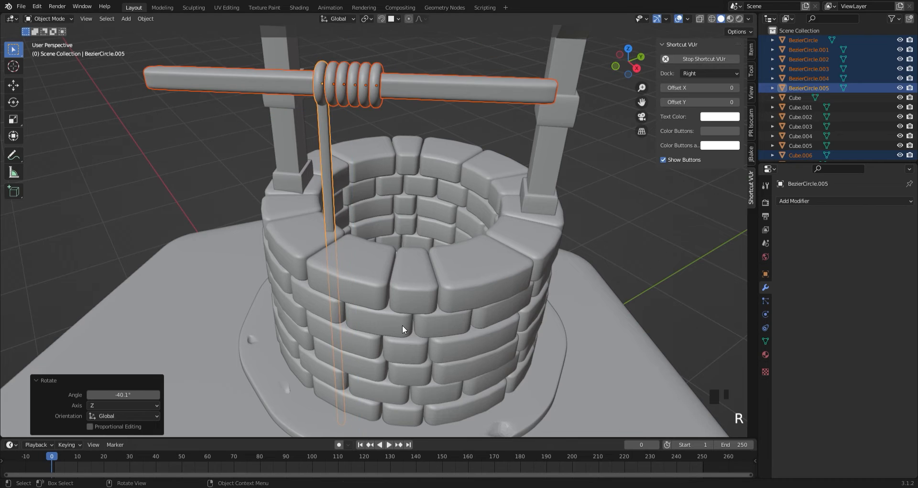
key("g")
key("x")
left_click(361, 355)
Reposition the crossbar assembly along Y and X, finishing with a move of about -0.96 m along Y.
key("g")
key("y")
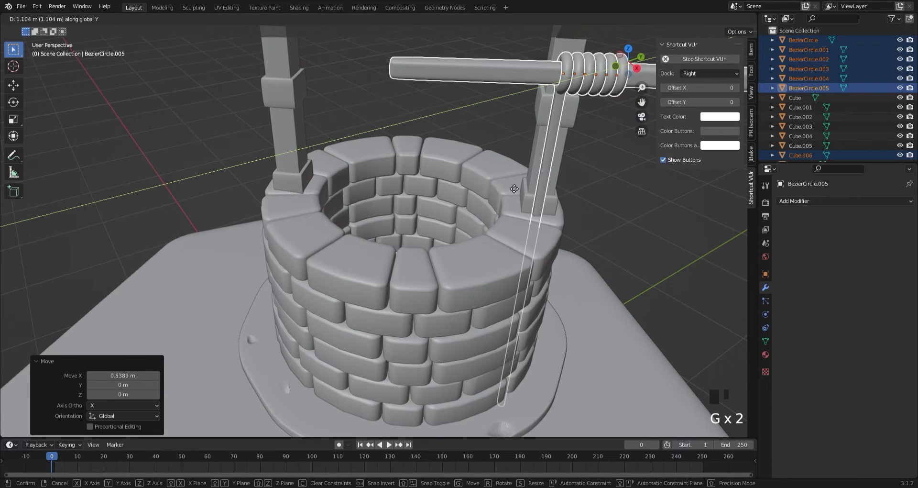
left_click(497, 326)
key("g")
key("x")
left_click(469, 287)
key("g")
key("y")
left_click(287, 239)
middle_click_drag(166, 134, 291, 153)
scroll(502, 224, "down", 2)
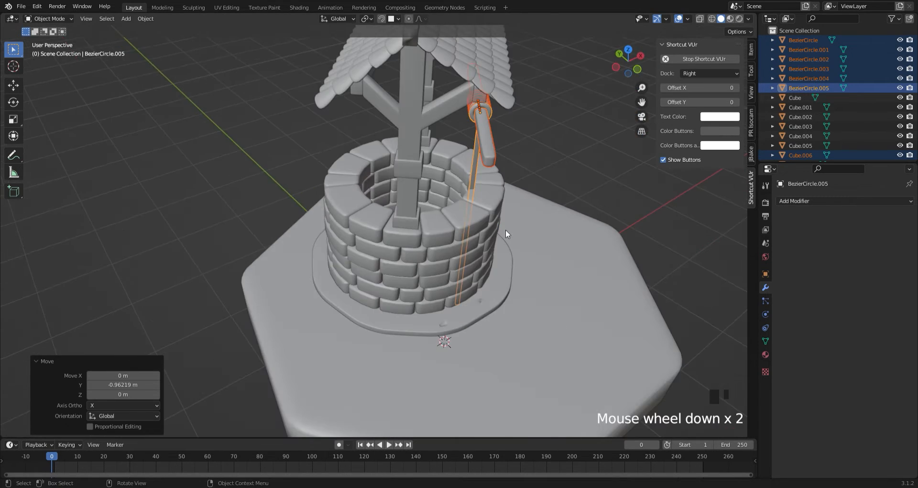
Shift the crossbar assembly along X and rotate it about Z to align it with the two support posts.
key("g")
key("x")
left_click(459, 253)
key("r")
key("z")
left_click(528, 254)
middle_click_drag(528, 251, 449, 209)
Center the crossbar assembly between the posts along Y and X and lower it 0.2002 m to the post blocks.
key("g")
key("y")
left_click(368, 201)
middle_click_drag(368, 201, 423, 159)
key("g")
key("x")
left_click(473, 129)
key("g")
key("z")
left_click(499, 210)
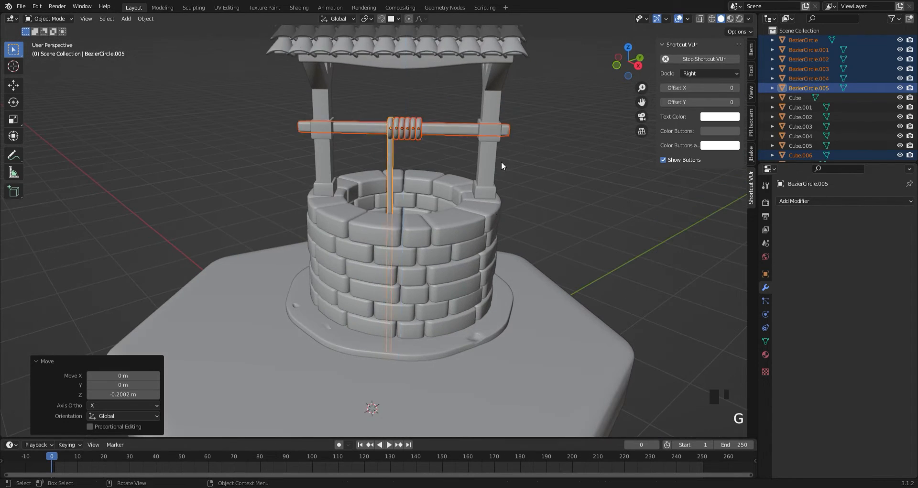
scroll(535, 120, "up", 3)
middle_click_drag(558, 103, 547, 131)
key("Tab")
left_click_drag(558, 100, 593, 145)
key("alt+z")
middle_click_drag(569, 143, 605, 118)
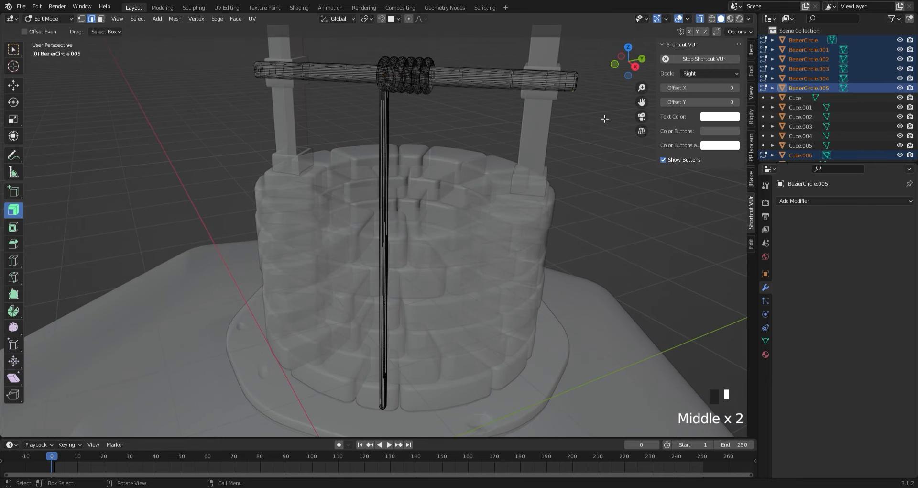
key("Tab")
Scale the crossbar assembly down along X to shorten the bar's overhang at the posts, and turn off X-ray display.
key("s")
key("x")
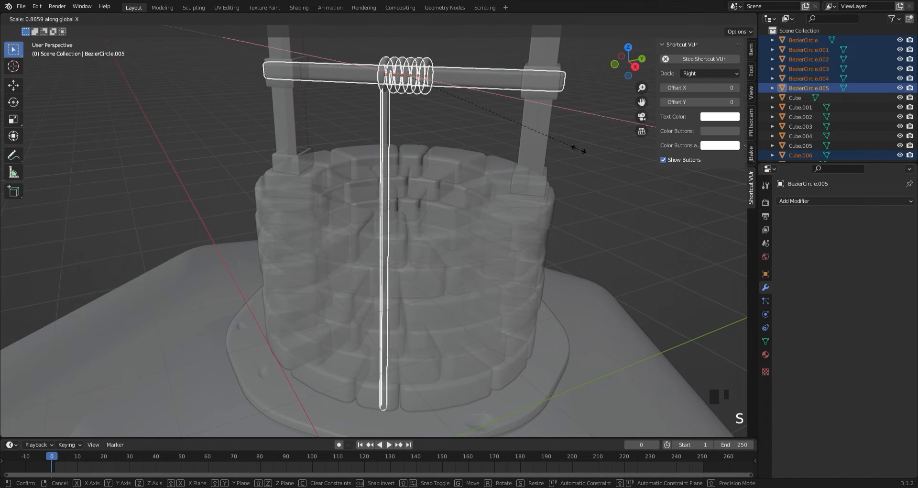
left_click(592, 170)
left_click(700, 18)
key("Tab")
middle_click_drag(574, 182, 525, 188)
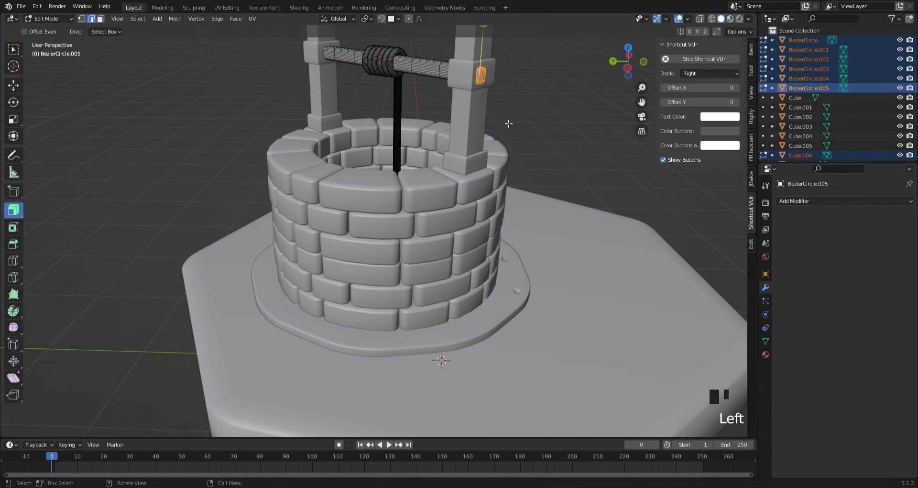
middle_click_drag(508, 123, 284, 72)
key("Tab")
Fine-tune the crossbar assembly's scale along X, deselect it and check the whole well from the camera view.
key("s")
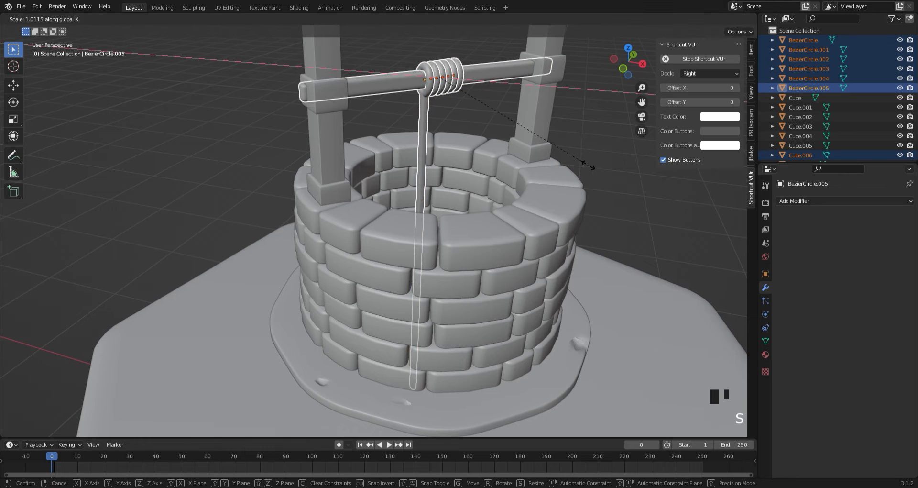
left_click(593, 173)
left_click(610, 223)
scroll(610, 223, "down", 8)
middle_click_drag(608, 220, 642, 115)
left_click(642, 115)
scroll(481, 172, "up", 2)
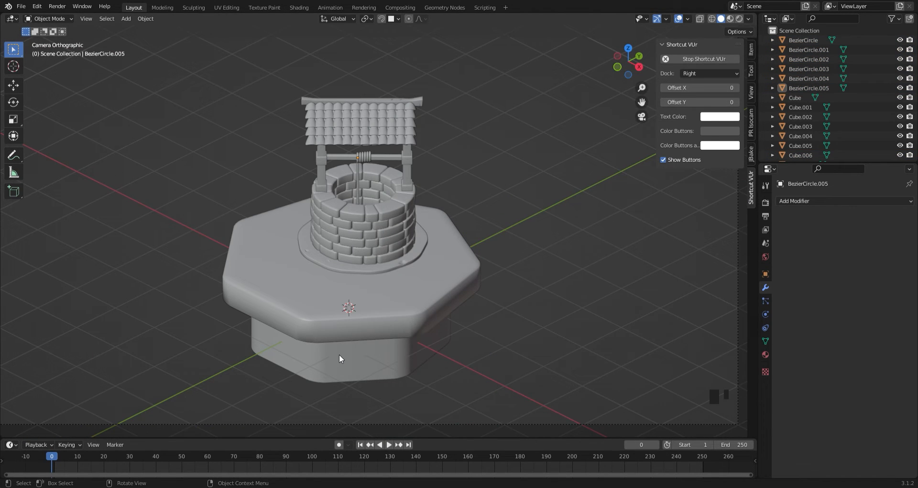
Add a cylinder for the bucket with a radius of 1 m and depth of 2 m, raise its vertex count and isolate it.
key("slash")
key("shift+a")
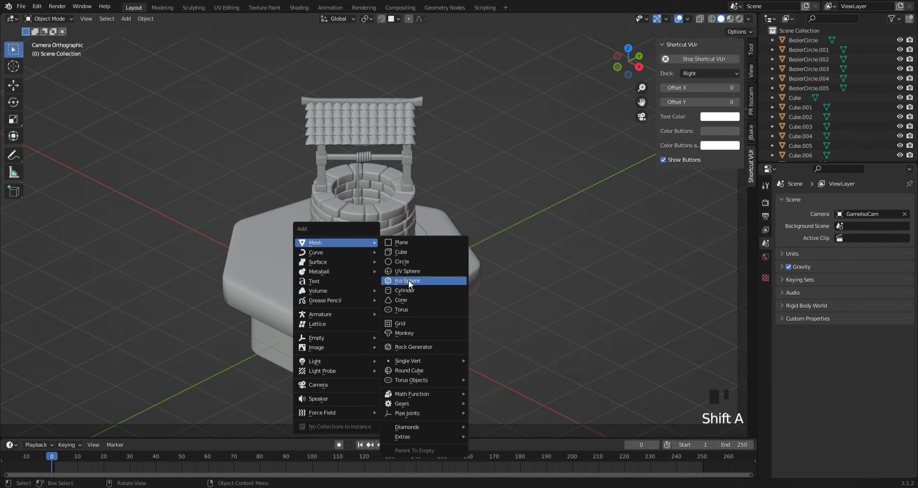
left_click(412, 263)
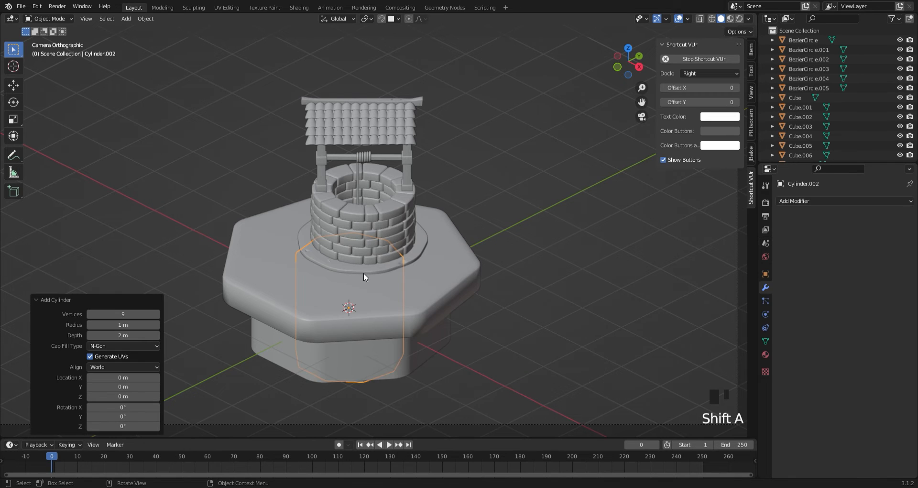
left_click(157, 314)
left_click(157, 314)
left_click(157, 314)
left_click(157, 314)
left_click(157, 314)
left_click(157, 313)
key("slash")
key("slash")
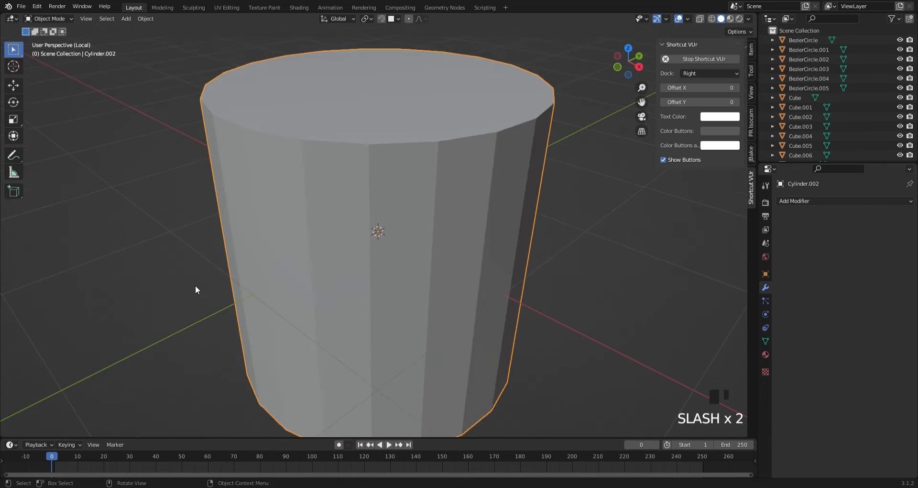
In the right side view, select the cylinder's bottom vertices through the mesh and scale them to 0.489.
scroll(195, 287, "down", 4)
left_click(639, 66)
key("Tab")
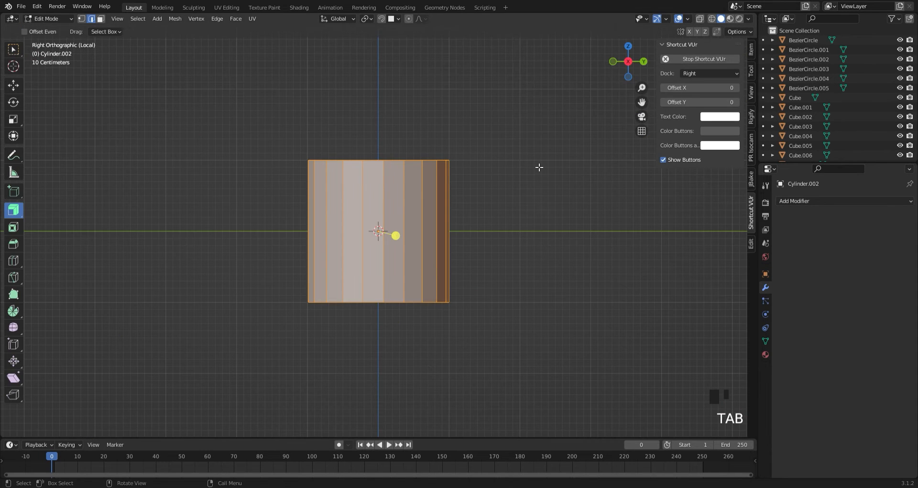
key("1")
left_click_drag(291, 283, 532, 371)
key("s")
right_click(683, 321)
left_click(700, 18)
left_click_drag(289, 280, 577, 380)
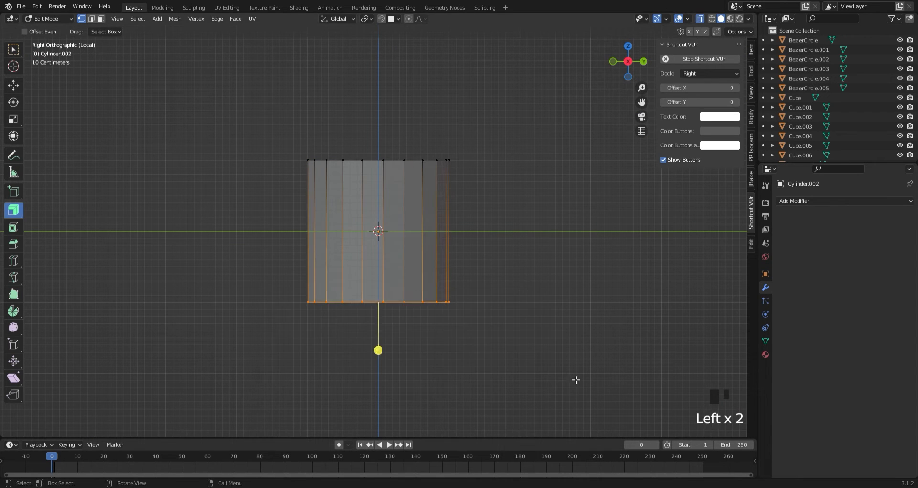
key("s")
left_click(532, 344)
Add a loop cut at the cylinder's mid-height and scale it outward to round the side profile.
key("ctrl+r")
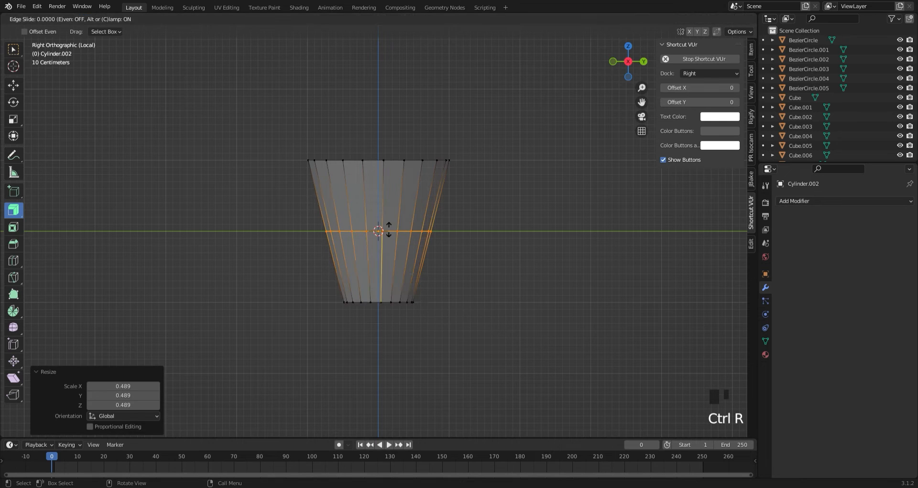
left_click(431, 231)
right_click(430, 231)
key("s")
right_click(645, 265)
Add a second centered loop cut in the lower half of the bucket and scale it outward.
key("ctrl+r")
left_click(401, 289)
right_click(402, 289)
key("s")
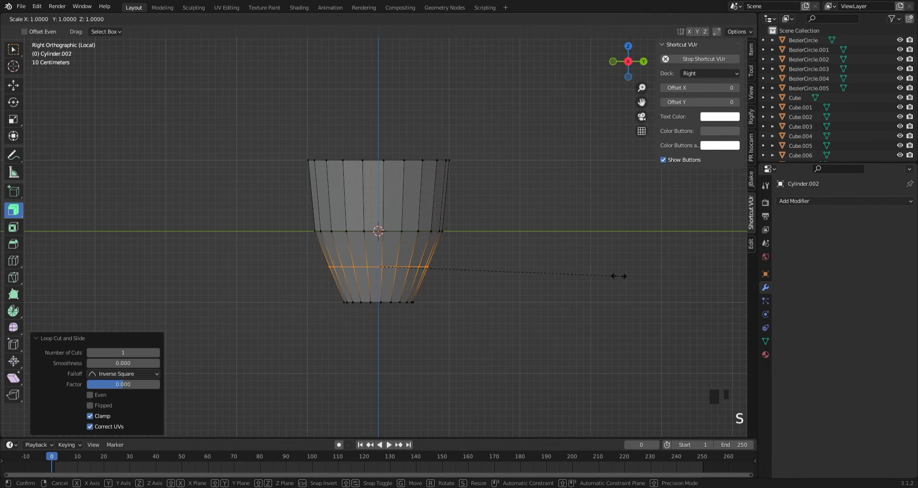
left_click(653, 287)
key("Tab")
middle_click_drag(361, 343, 424, 348)
Select the bucket's top face and delete it to open the bucket, and return to Object Mode.
key("Tab")
key("3")
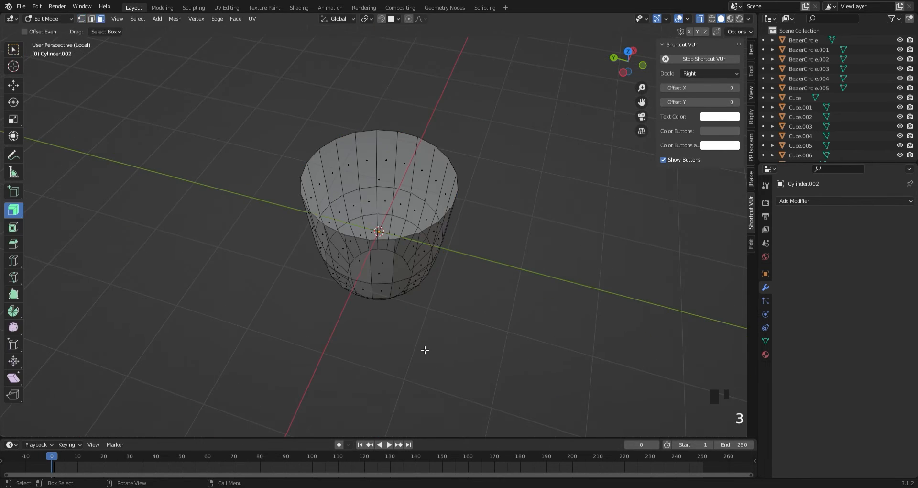
left_click(700, 18)
left_click(379, 177)
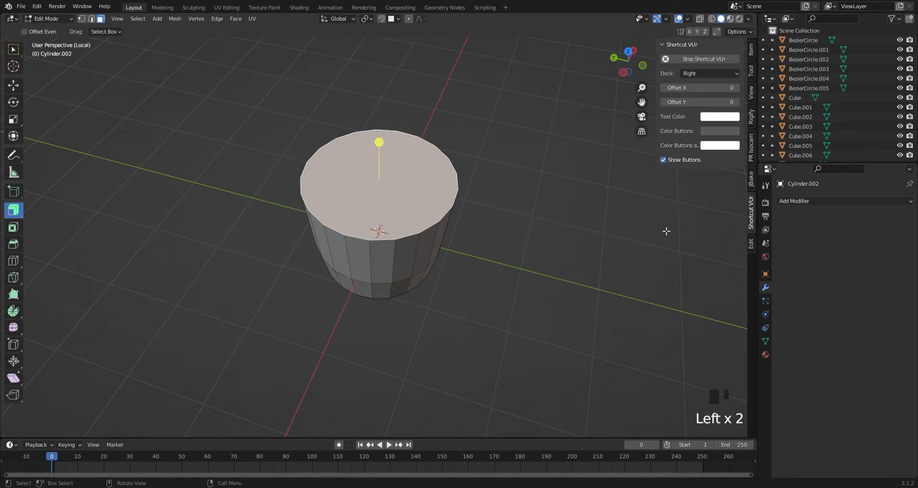
key("x")
left_click(458, 204)
middle_click_drag(458, 204, 455, 295)
key("Tab")
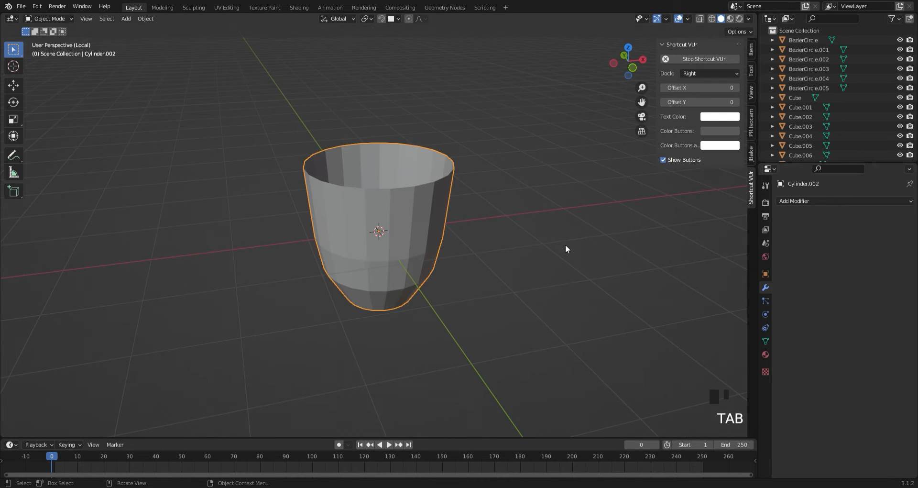
Add a Solidify modifier to the bucket with an offset of 0 and increase its wall thickness.
left_click(794, 201)
left_click(719, 365)
middle_click_drag(401, 184, 434, 214)
left_click(865, 255)
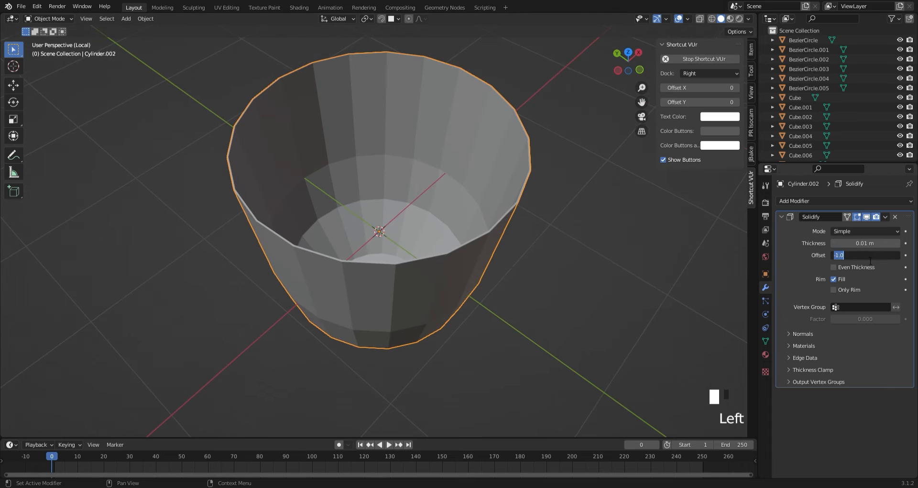
type("0")
key("Return")
left_click_drag(865, 243, 871, 244)
middle_click_drag(574, 330, 489, 293)
Add a Subdivision Surface modifier with viewport level 2 to the bucket and shade it smooth.
left_click(798, 201)
left_click(737, 376)
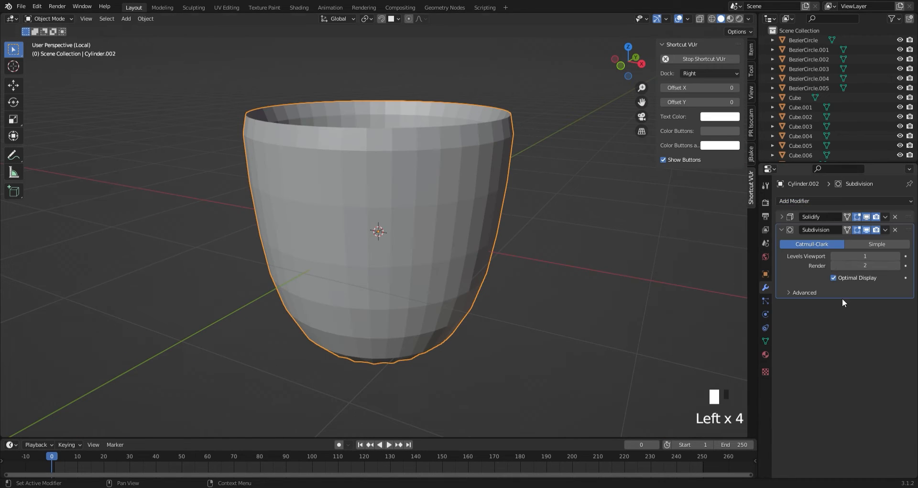
left_click(898, 256)
mouse_move(484, 331)
middle_mouse_down()
mouse_move(463, 324)
mouse_move(416, 357)
mouse_move(405, 345)
middle_mouse_up()
right_click(395, 266)
left_click(395, 266)
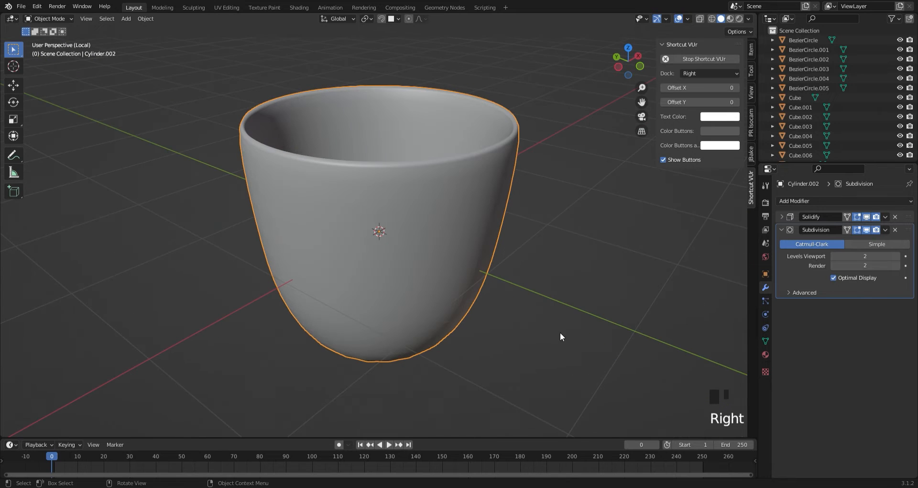
Apply the Solidify and Subdivision modifiers to the bucket.
left_click_drag(886, 216, 880, 227)
left_click(886, 216)
left_click(881, 226)
middle_click_drag(449, 293, 588, 246)
scroll(493, 282, "down", 5)
middle_click_drag(400, 317, 427, 338)
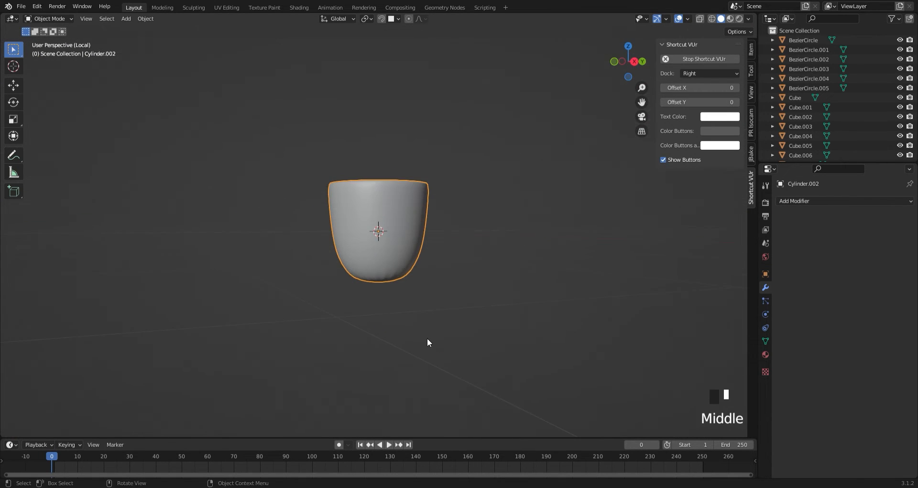
Select one outer face loop near the bucket's rim and one near its base, and extrude both outward along their normals about 0.056 m.
key("Tab")
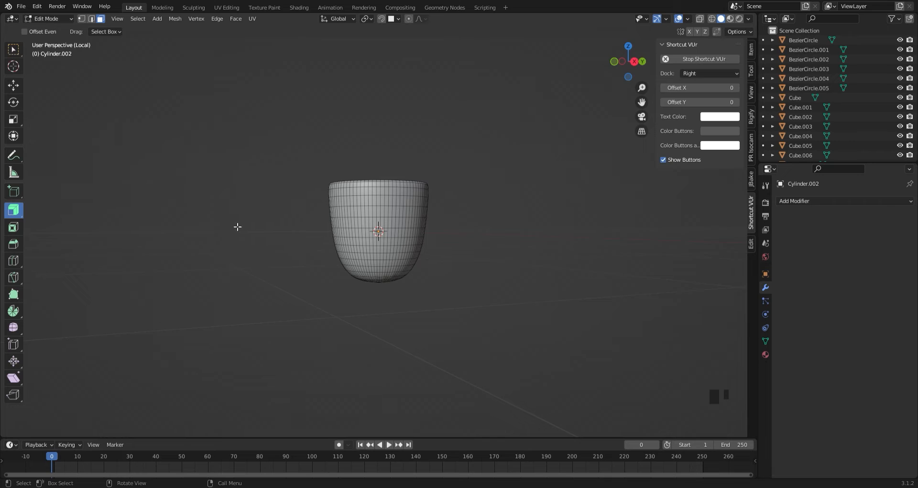
left_click(699, 18)
left_click(634, 61)
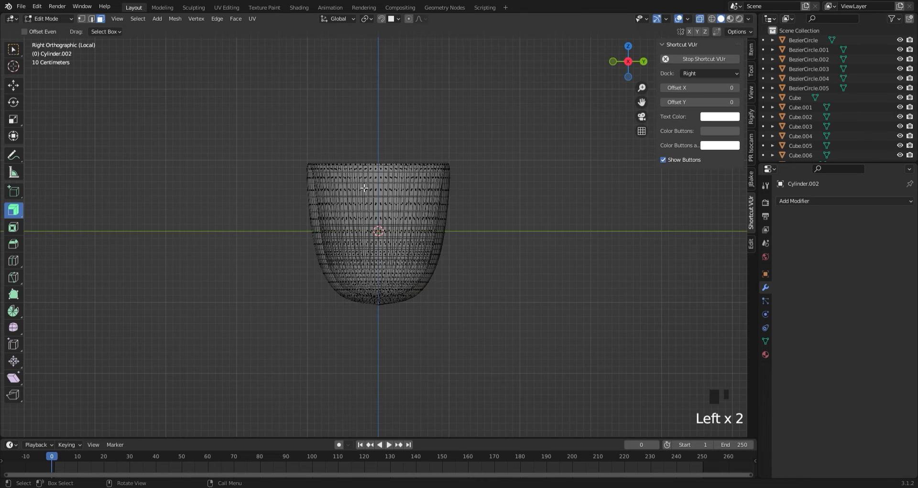
left_click_drag(483, 204, 483, 204)
scroll(380, 308, "up", 4)
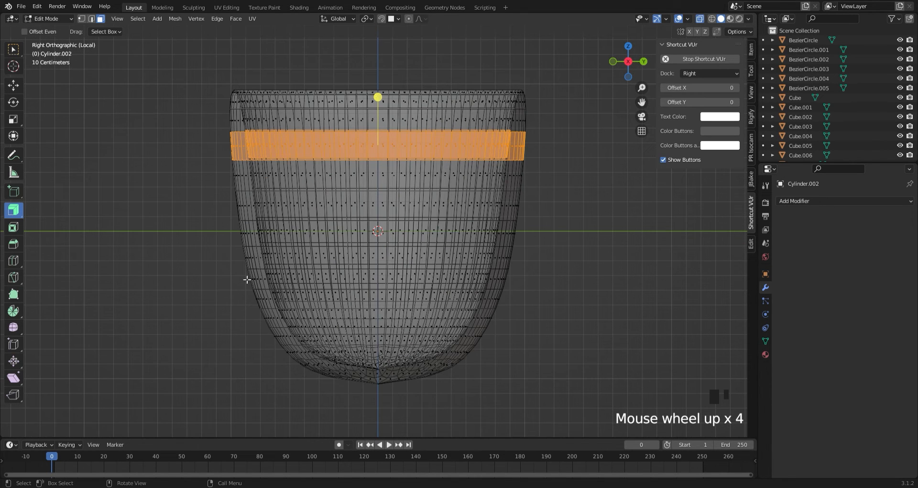
left_click(231, 277)
left_click(239, 146, "alt")
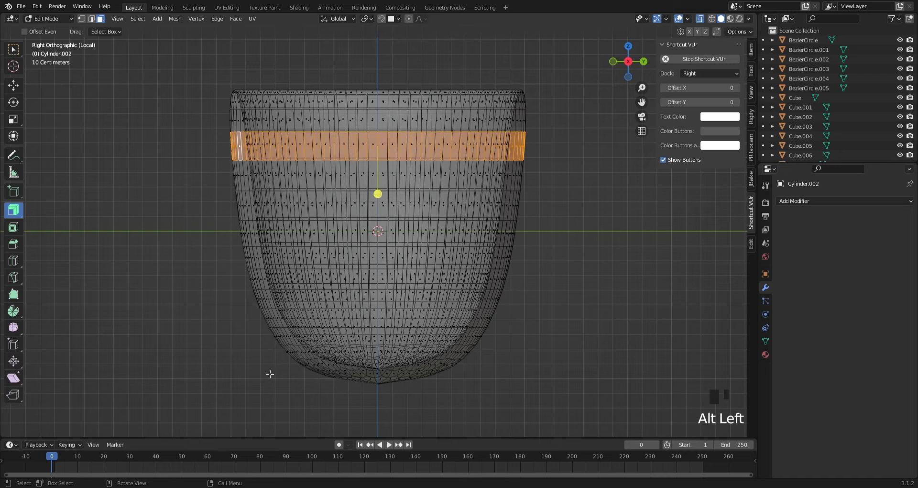
left_click(269, 300, "alt+shift")
left_click(700, 20)
middle_click_drag(540, 359, 531, 369)
scroll(531, 369, "down", 2)
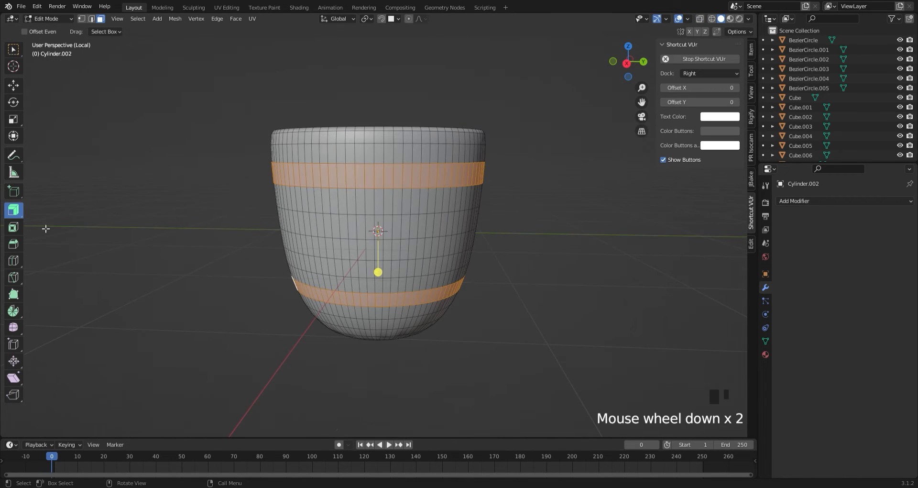
mouse_move(378, 271)
left_mouse_down()
mouse_move(378, 280)
mouse_move(378, 270)
left_mouse_up()
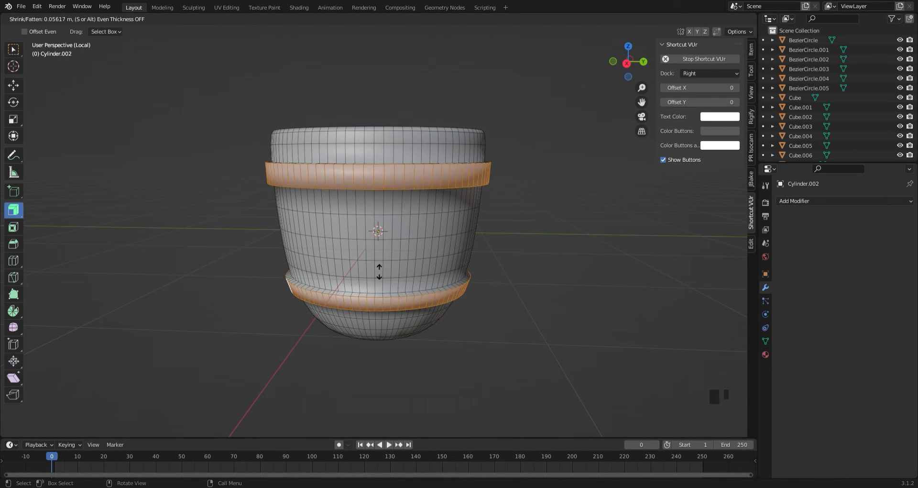
Bevel the outer edge loops of both raised bands with 3 segments and return to Object Mode.
key("2")
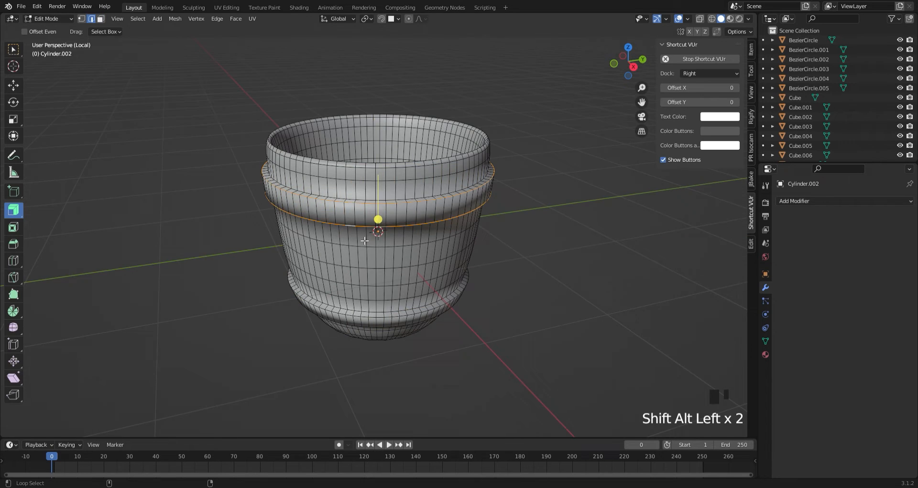
middle_click_drag(365, 241, 419, 302)
scroll(382, 268, "up", 3)
left_click(419, 302, "alt+shift")
key("ctrl+b")
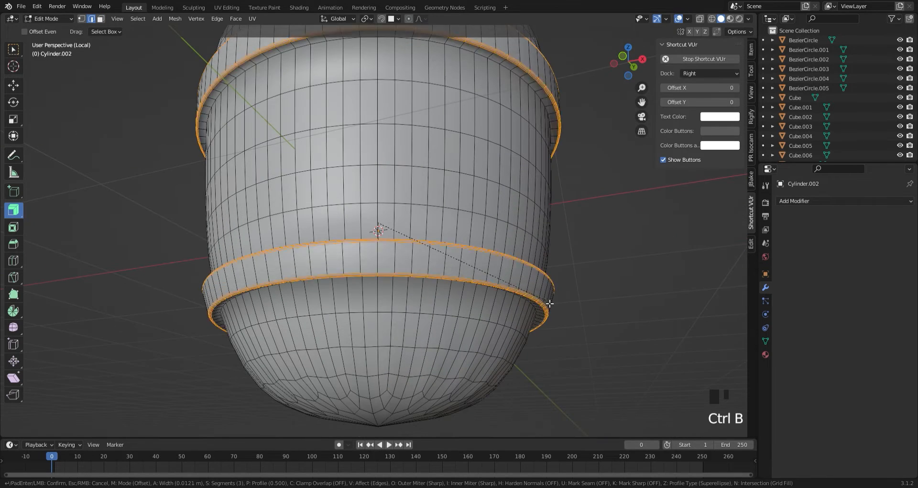
left_click(625, 303)
key("Tab")
Add a Bezier curve in the right side view and raise it about 1.84 m along Z, above the bucket.
middle_click_drag(462, 265, 483, 256)
left_click(644, 63)
key("shift+a")
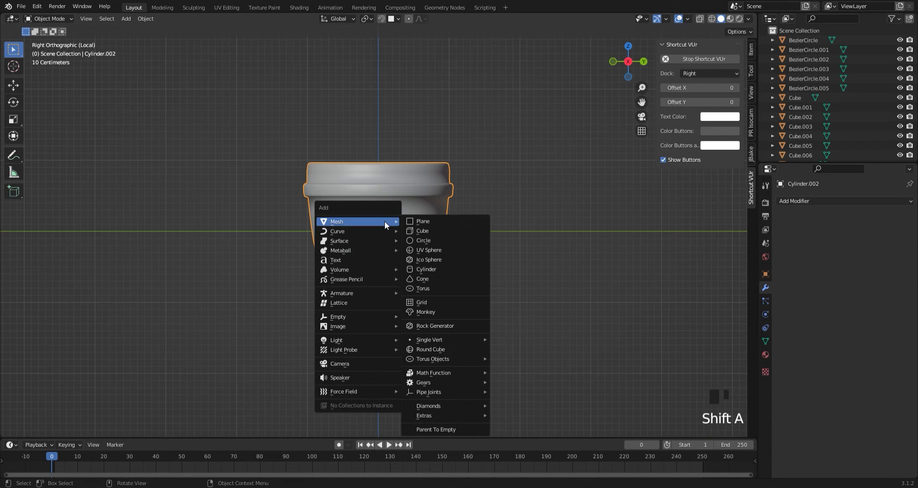
left_click(417, 221)
key("g")
key("z")
left_click(462, 216)
Rotate the Bezier curve 90° about Y and 90° about X so it spans the bucket's width.
key("r")
key("y")
key("9")
key("0")
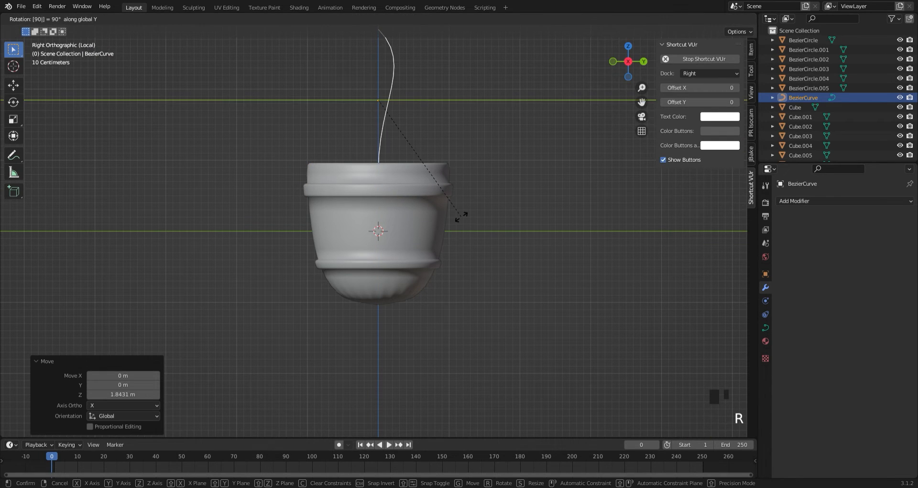
key("Return")
scroll(462, 215, "down", 1)
key("r")
key("x")
key("9")
key("0")
key("Return")
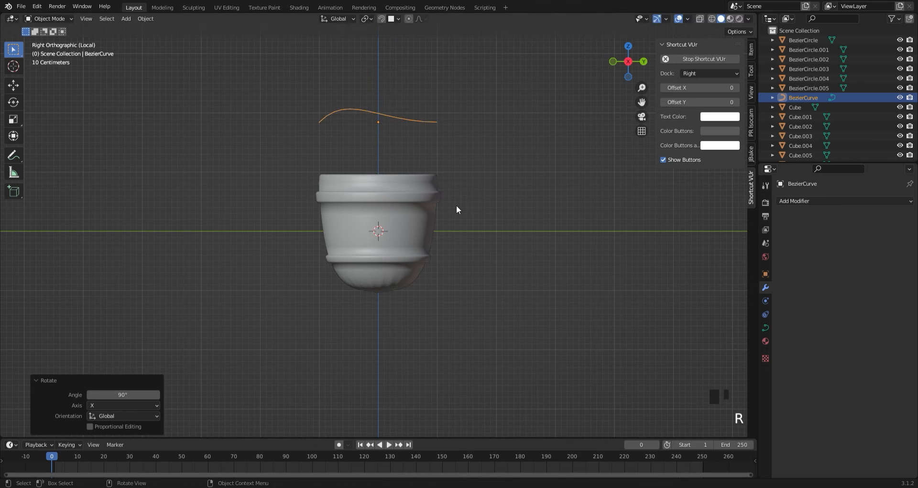
Edit the curve and place its left end point on the left side of the bucket's upper band.
key("Tab")
key("g")
left_click(366, 192)
key("g")
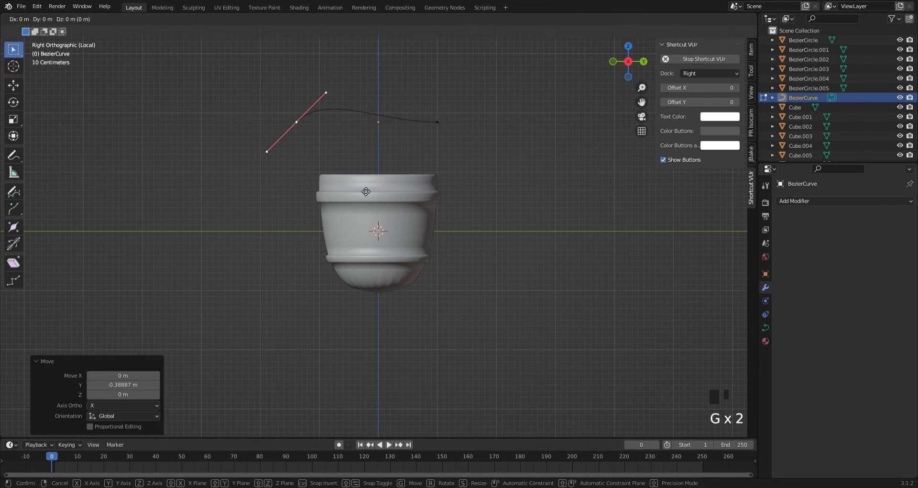
left_click(379, 262)
key("g")
left_click(369, 230)
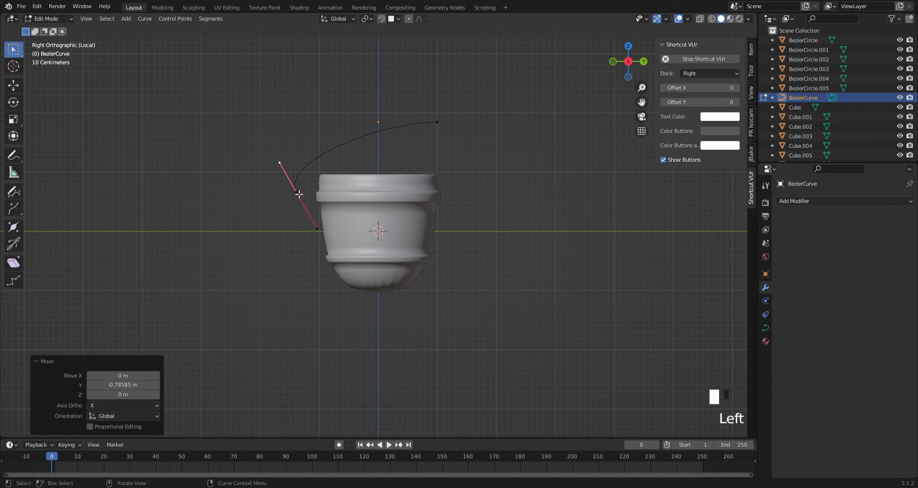
key("g")
left_click(384, 234)
key("g")
key("z")
left_click(382, 240)
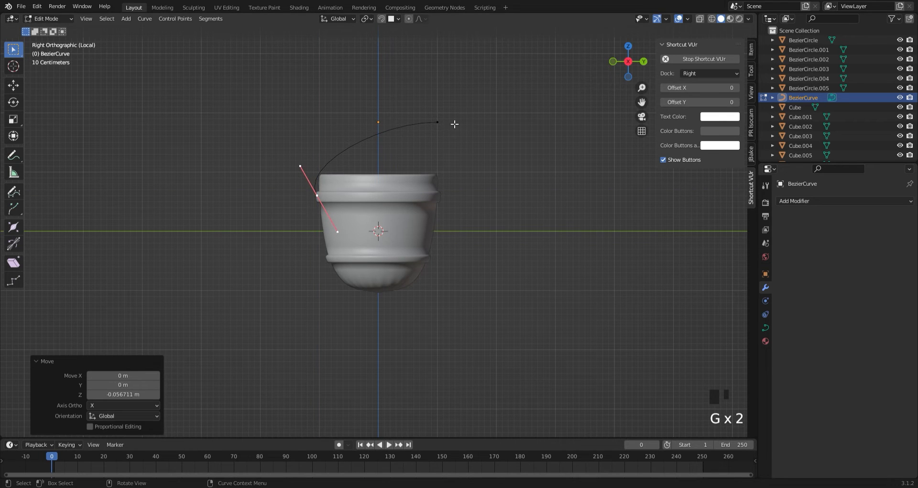
Move the curve's right end point outward along Y and about 0.88 m down along Z, level with the bucket's rim.
left_click(454, 124)
key("g")
key("y")
left_click(508, 195)
key("g")
key("z")
left_click(488, 247)
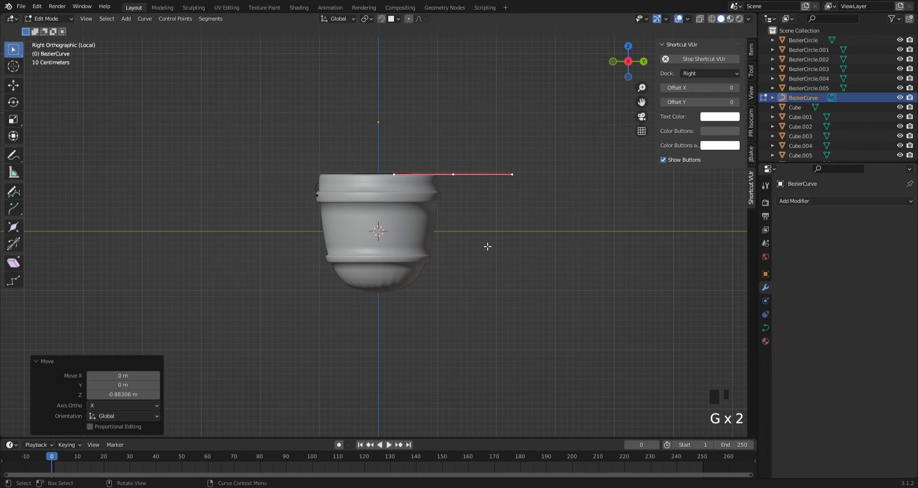
Swing the right end point's outer handle downward and place the point on the right side of the upper band.
left_click(515, 179)
key("g")
left_click(285, 288)
left_click(455, 180)
key("g")
key("z")
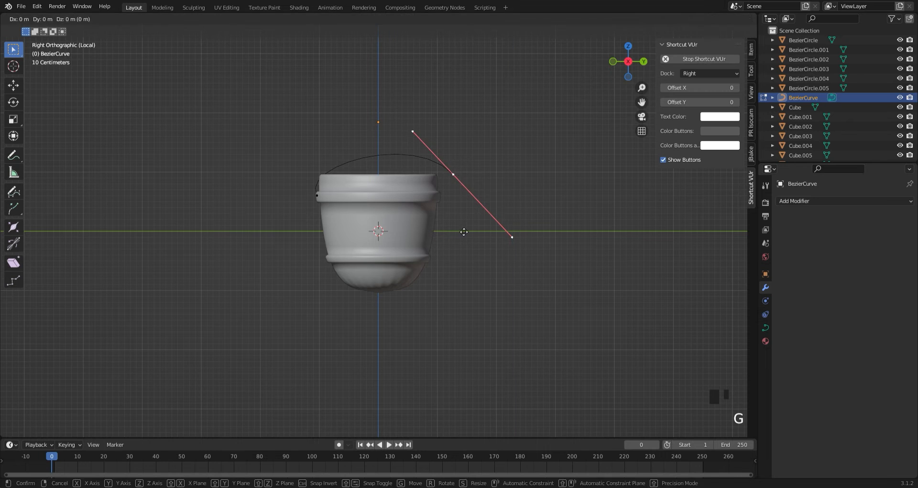
left_click(447, 252)
key("g")
key("y")
left_click(432, 248)
Shift the right end point's upper handle along Y and raise it about 0.89 m so it stands vertical.
left_click(403, 154)
key("g")
key("y")
key("g")
key("z")
left_click(492, 105)
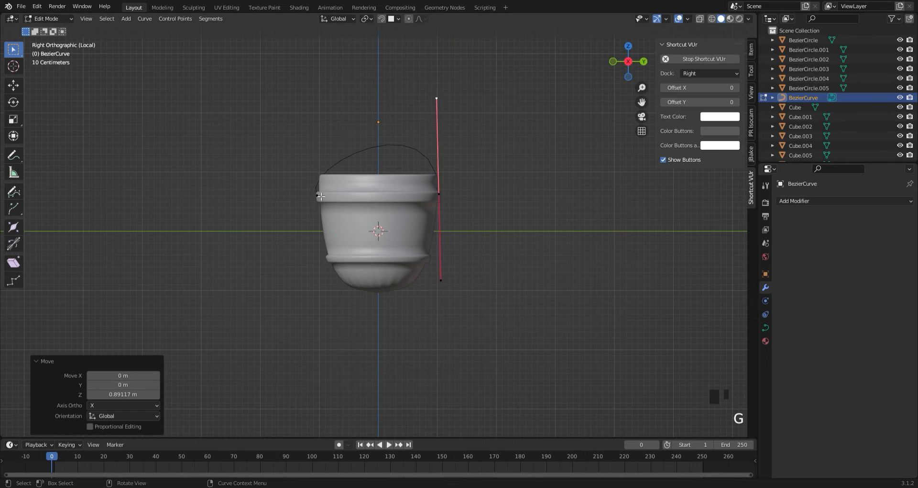
Raise the left end point's upper handle along Z and align it along Y above the band to round the arch.
left_click(317, 195)
left_click(302, 165)
key("g")
key("z")
left_click(345, 84)
key("g")
key("y")
left_click(363, 89)
left_click(444, 196, "shift")
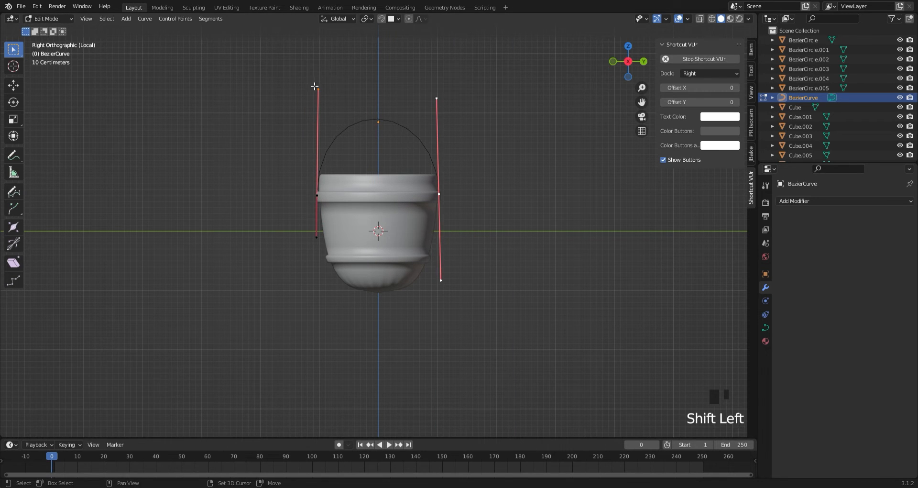
key("g")
key("z")
left_click(481, 131)
Raise the right end point's upper handle along Z and move it outward along Y to even out the arch.
left_click(441, 198)
left_click(437, 99)
key("g")
key("z")
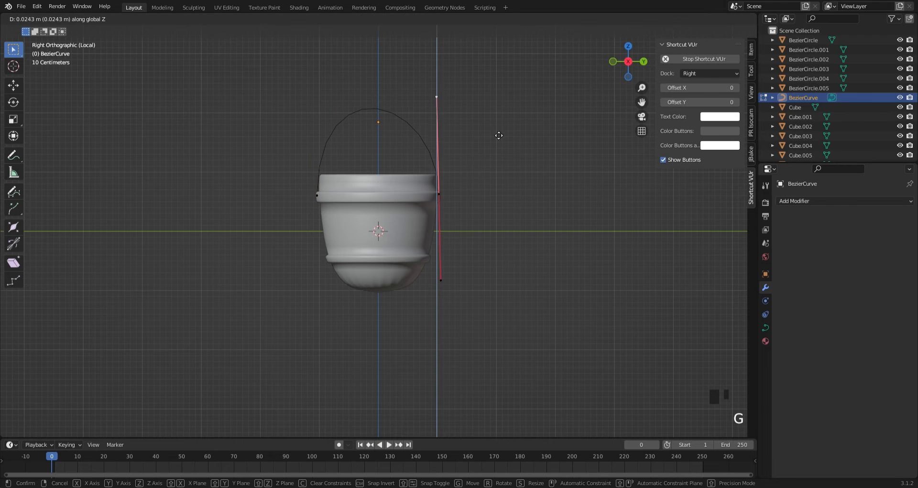
left_click(507, 123)
key("g")
key("y")
left_click(527, 123)
left_click(475, 271)
Move the left end point's upper handle outward about 0.13 m along Y.
left_click(317, 196)
left_click(315, 68)
key("g")
key("y")
left_click(310, 68)
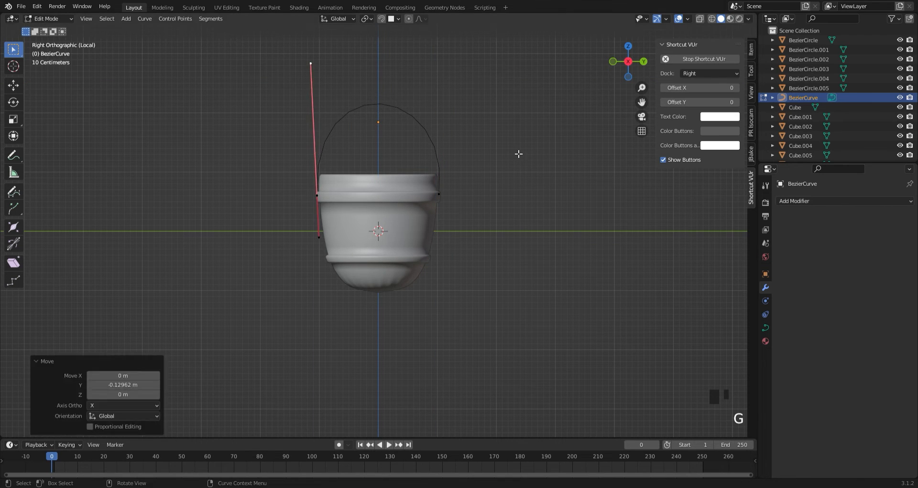
Leave Edit Mode and give the handle curve a round bevel with a depth of 0.04 m.
key("Tab")
left_click(766, 328)
scroll(859, 408, "down", 5)
left_click_drag(860, 361, 863, 360)
scroll(546, 143, "up", 2)
middle_click_drag(546, 110, 544, 199, "shift")
left_click(544, 199)
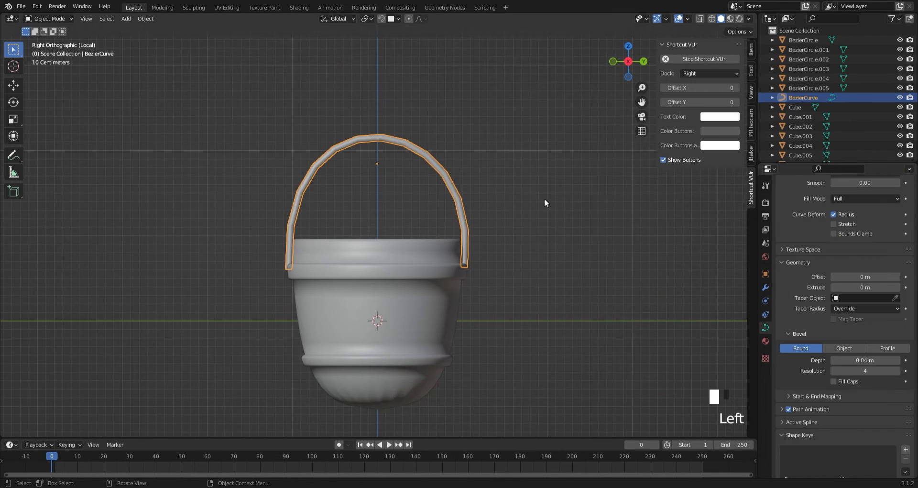
Shift the handle's right end point along Y against the upper band and move its upper handle outward about 0.16 m.
scroll(526, 225, "up", 2)
left_click(503, 253)
key("Tab")
left_click(503, 283)
key("g")
key("y")
left_click(557, 338)
left_click(529, 56)
key("g")
key("y")
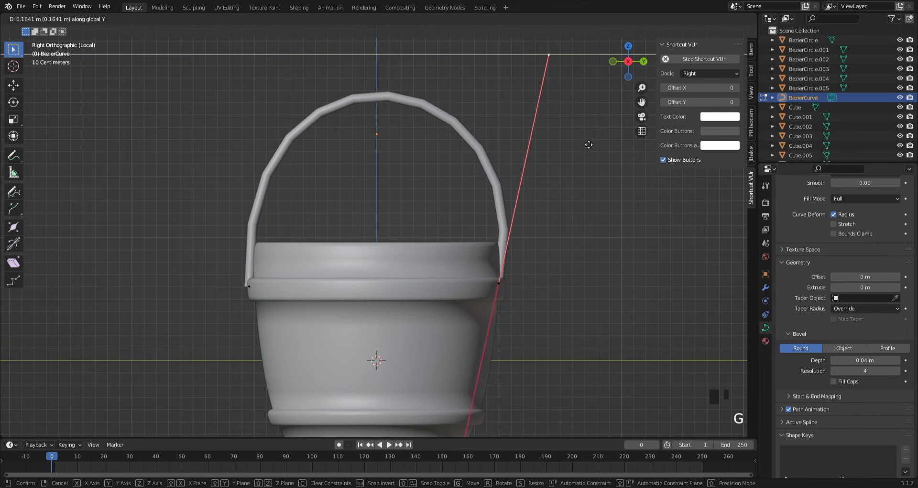
left_click(589, 144)
Fit the handle's left end point against the upper band, adjust its upper handle along Y, and return to Object Mode.
left_click(249, 286)
key("g")
left_click(329, 306)
scroll(327, 239, "down", 4)
left_click(323, 137)
key("g")
key("y")
left_click(320, 142)
left_click(521, 174)
key("Tab")
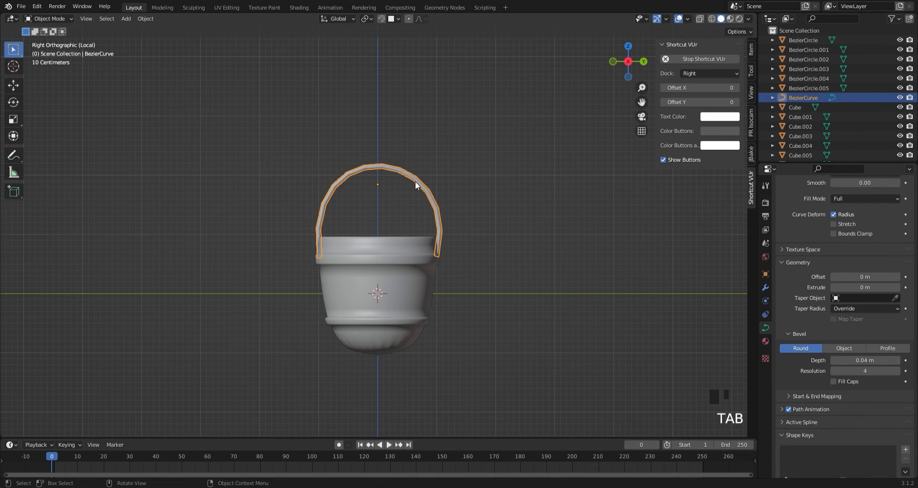
Convert the bucket's handle curve to a mesh.
scroll(453, 223, "up", 1)
right_click(452, 226)
mouse_move(467, 221)
left_click(512, 221)
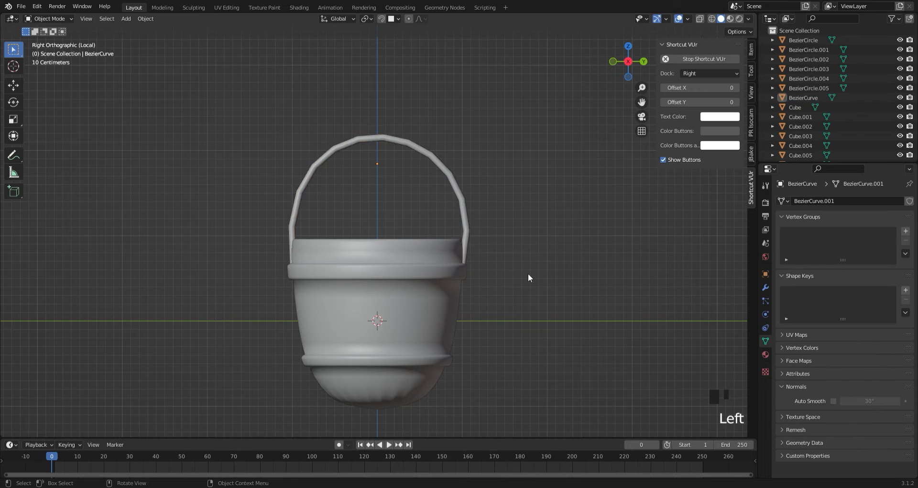
left_click(916, 208)
Add a Subdivision Surface modifier to the handle and apply it.
left_click(766, 287)
left_click(794, 201)
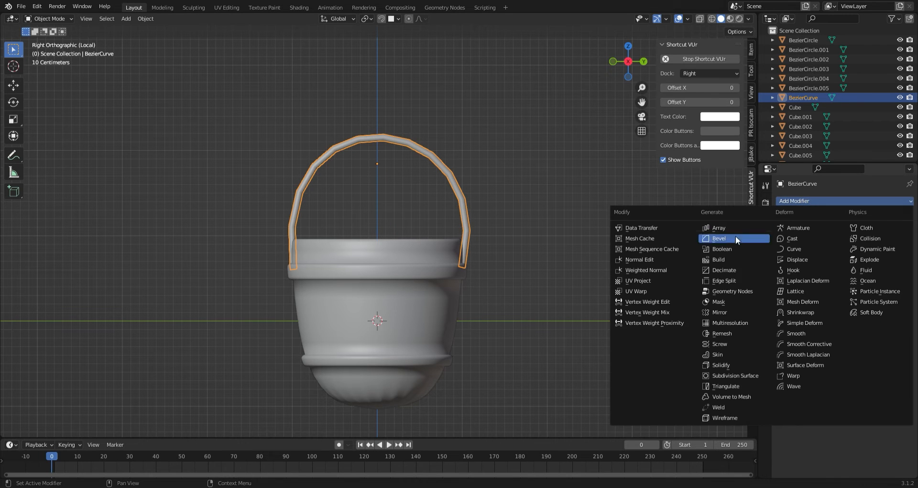
left_click(743, 376)
left_click(843, 228)
Join the bucket and its handle into one object and leave the local view.
middle_click_drag(512, 198, 189, 226)
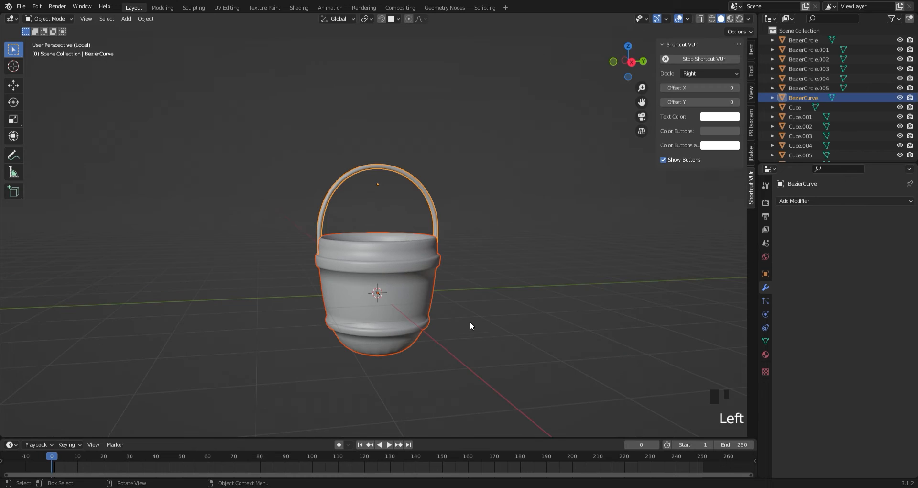
key("ctrl+j")
key("slash")
Scale the bucket to 0.109 and move it along Z, Y and X onto the well's stone rim beside a post.
key("s")
left_click(588, 202)
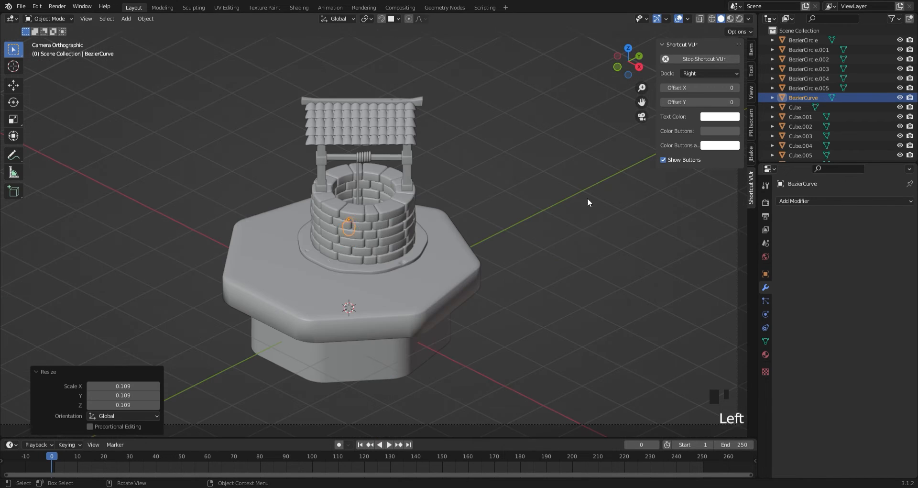
key("g")
key("z")
left_click(459, 254)
key("g")
key("y")
key("g")
key("x")
left_click(477, 260)
Rotate the bucket about -39.1° around the Z axis on the well's rim.
key("r")
key("z")
left_click(432, 131)
scroll(432, 129, "up", 6)
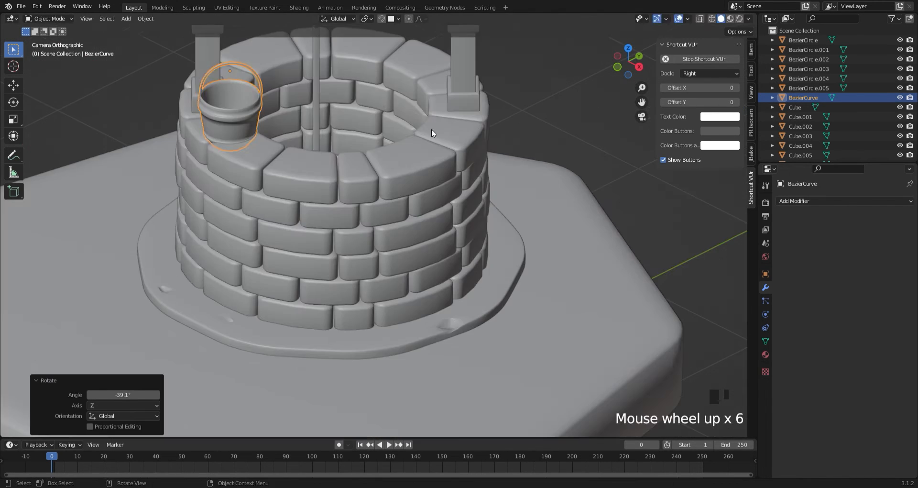
Scale the bucket and shift its position on the well's stone rim.
key("s")
left_click(375, 113)
left_click(639, 67)
key("g")
left_click(335, 148)
middle_click_drag(249, 168, 203, 212)
key("KP_0")
scroll(406, 258, "down", 4)
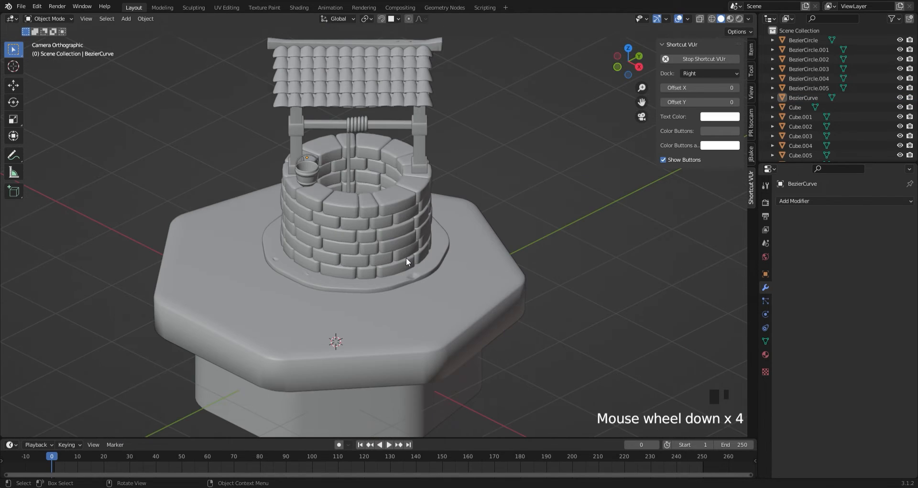
Move the bucket along Y and Z so it rests on the rim beside the post.
left_click(307, 173)
key("g")
key("y")
left_click(300, 178)
key("g")
key("z")
left_click(300, 181)
scroll(92, 99, "up", 4)
middle_click_drag(397, 259, 449, 233)
left_click(182, 139)
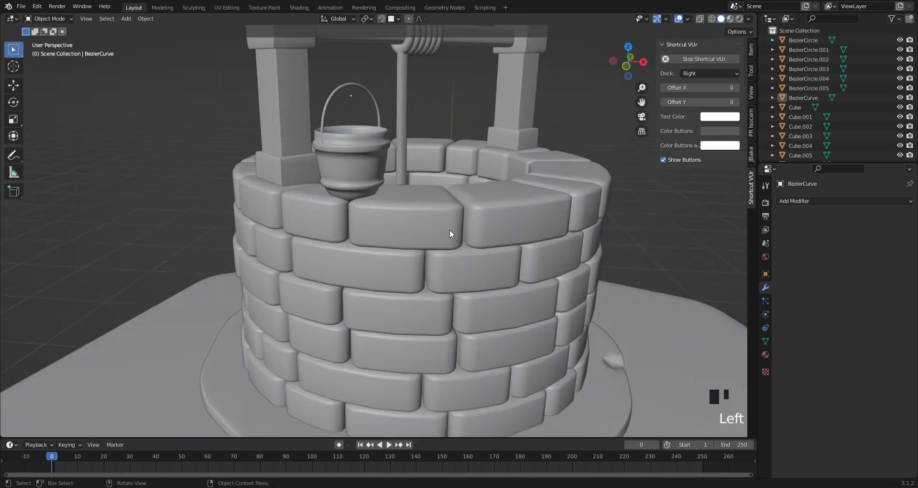
Duplicate the bucket about 2.36 m along X, beyond the well's wall.
key("KP_0")
scroll(355, 233, "down", 3)
left_click(281, 166)
key("shift+d")
key("x")
left_click(473, 323)
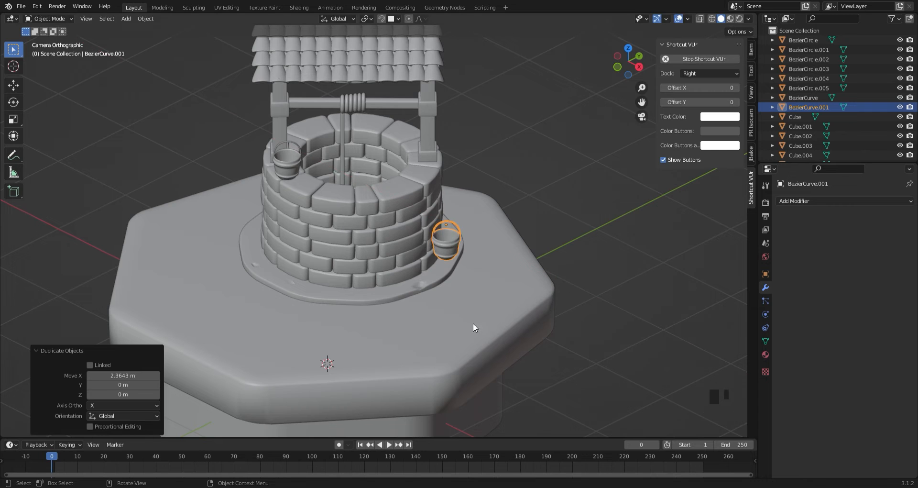
Move the duplicated bucket along Y, X and Z to the ground beside the well's foot.
key("g")
key("y")
left_click(485, 414)
key("g")
key("x")
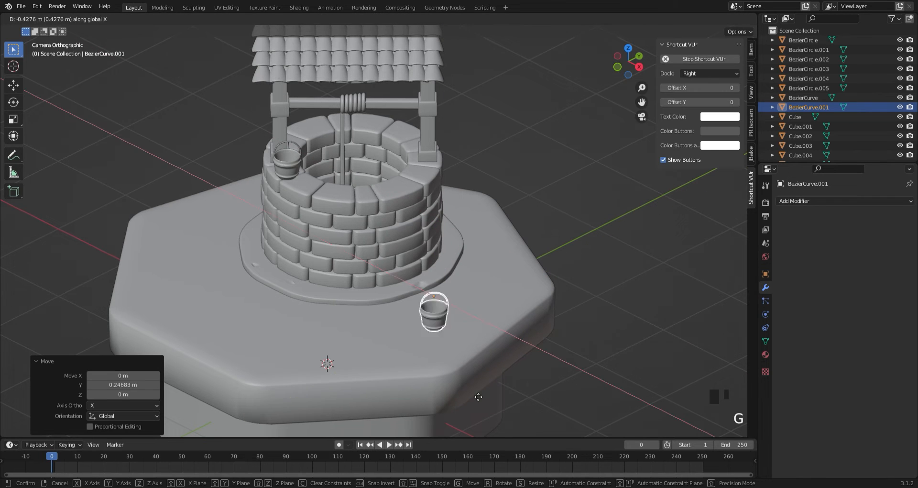
left_click(432, 361)
key("g")
key("z")
left_click(437, 351)
Rotate the duplicated bucket around the Z axis.
scroll(430, 343, "up", 5)
middle_click_drag(430, 343, 501, 321)
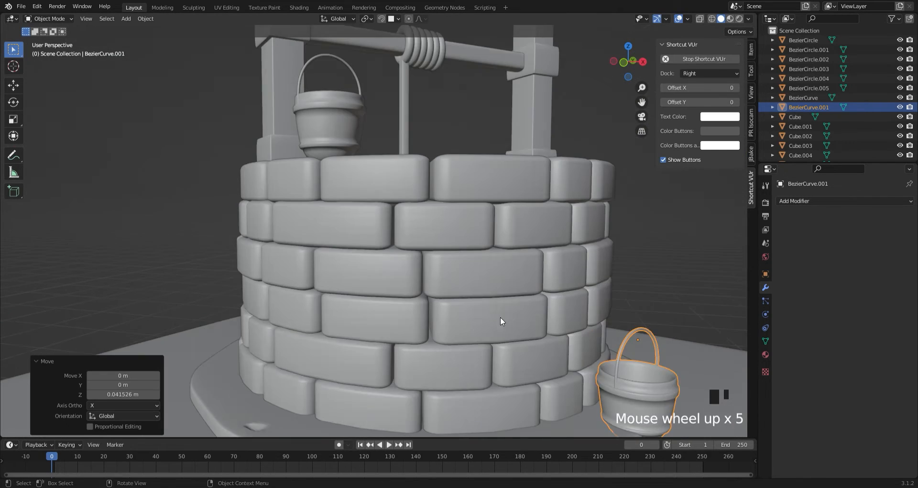
scroll(500, 322, "down", 1)
key("r")
key("z")
left_click(636, 351)
Adjust the duplicated bucket's height along Z so it stands on the base around the well.
key("g")
key("z")
left_click(637, 349)
left_click(636, 354)
left_click(600, 380)
key("g")
key("z")
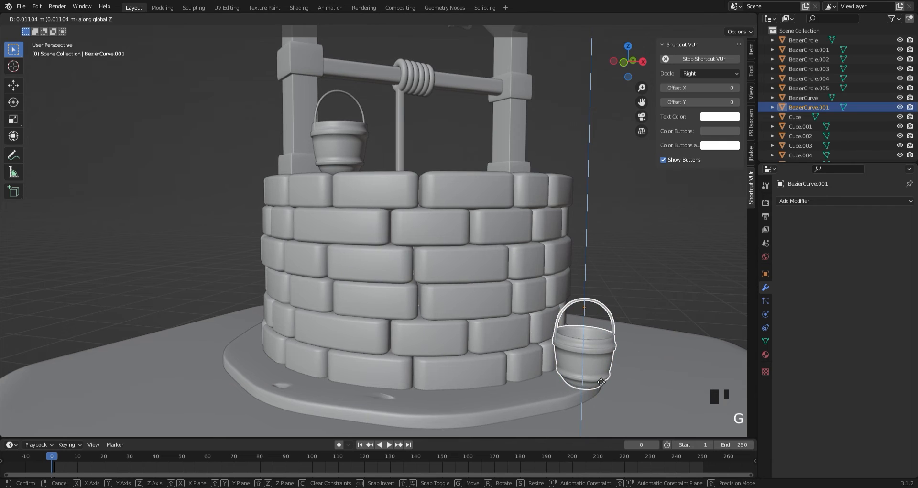
left_click(601, 381)
left_click(616, 157)
scroll(616, 156, "down", 5)
left_click(642, 117)
scroll(409, 346, "down", 1)
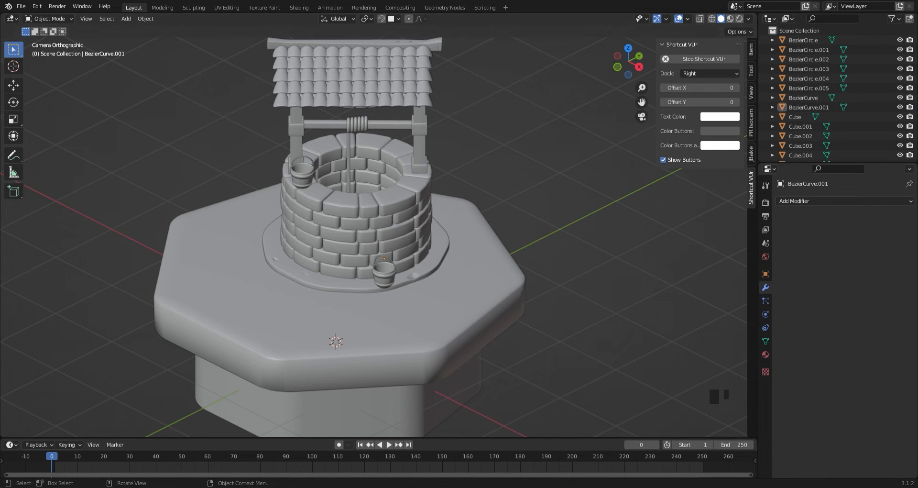
Add a cube mesh and isolate it in local view.
scroll(343, 280, "up", 1)
scroll(330, 297, "down", 1)
key("shift+a")
mouse_move(307, 289)
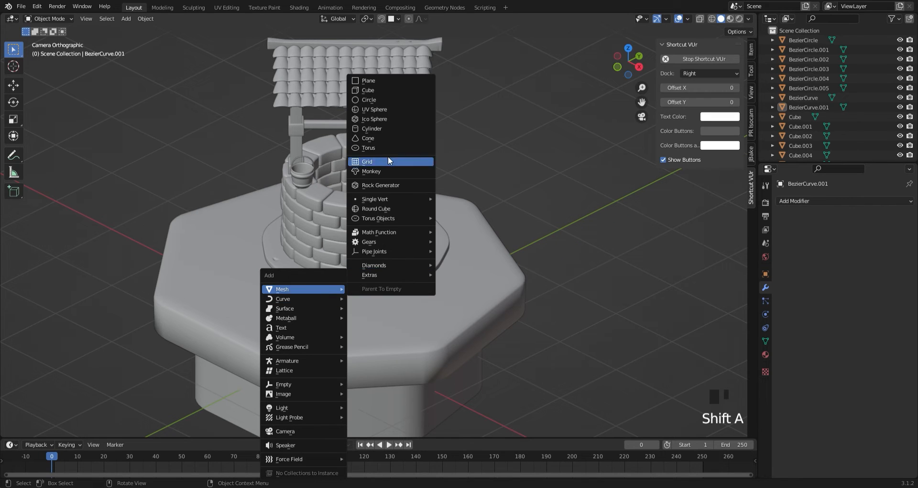
left_click(383, 90)
left_click(639, 67)
key("KP_Divide")
scroll(334, 310, "down", 5)
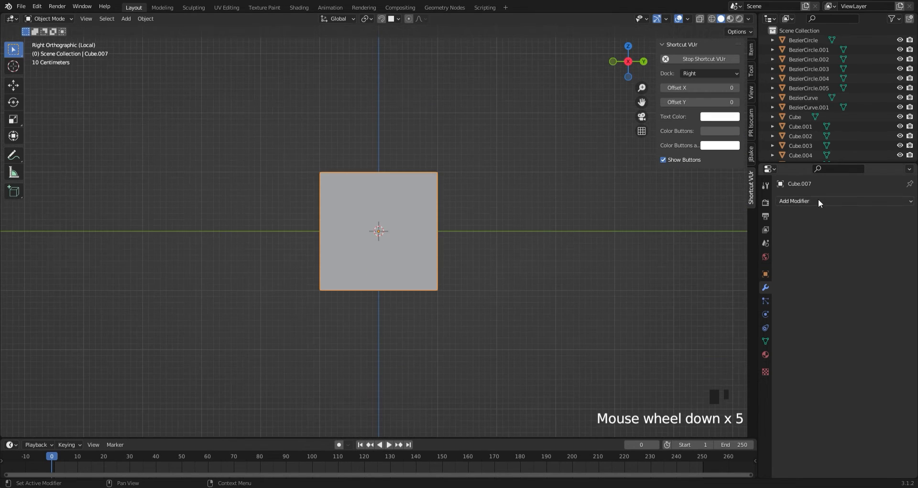
Add a Subdivision Surface modifier to the new cube and apply it.
left_click(819, 200)
left_click(733, 365)
left_click(885, 217)
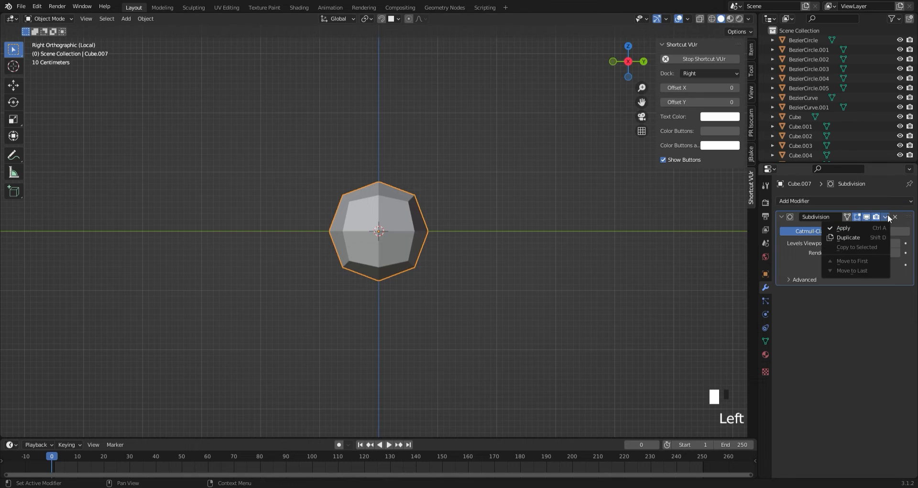
left_click(842, 229)
Push the subdivided cube's bottom vertex inward along Z and its side vertex inward along Y.
key("Tab")
left_click(384, 287)
key("g")
key("z")
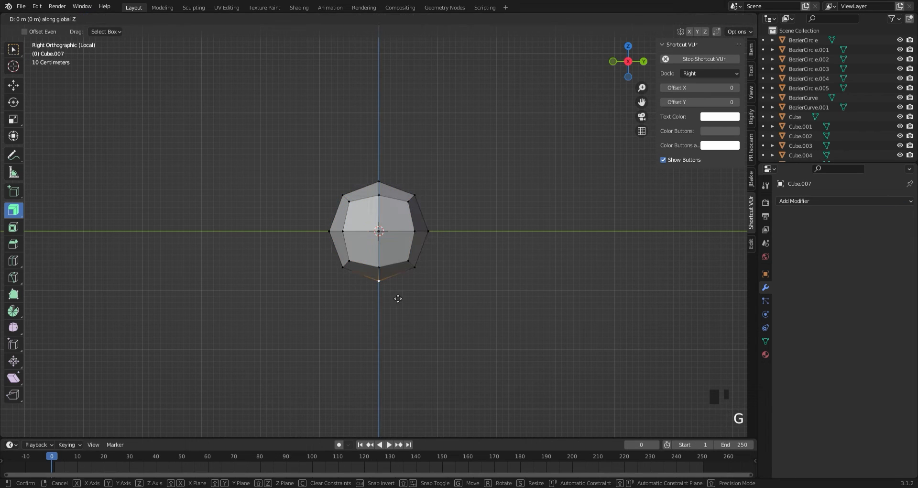
left_click(395, 285)
left_click(328, 235)
key("g")
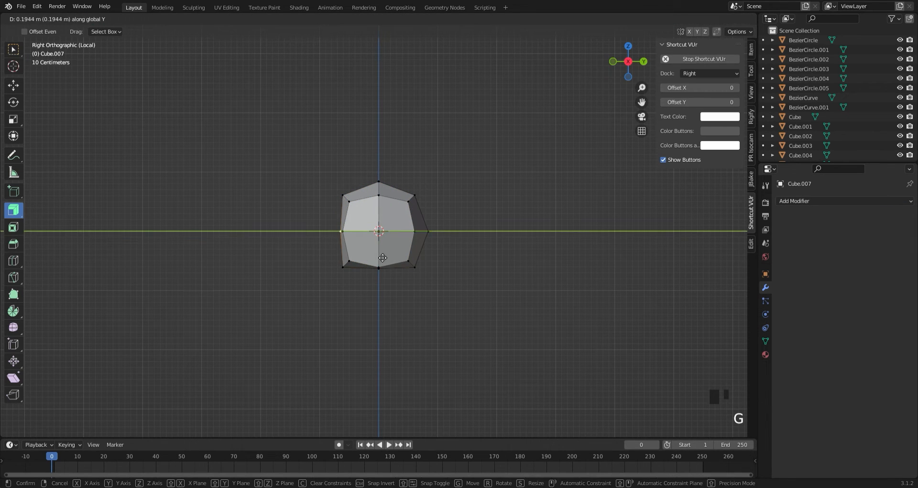
left_click(371, 261)
Bevel the top vertex into a flat face with a width of 0.546 m and one segment.
middle_click_drag(372, 260, 466, 245)
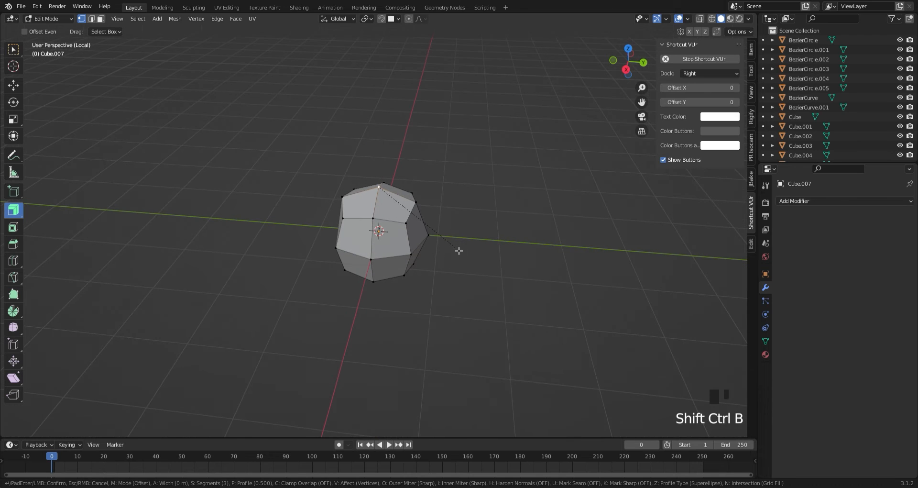
left_click(463, 253)
scroll(459, 205, "up", 3)
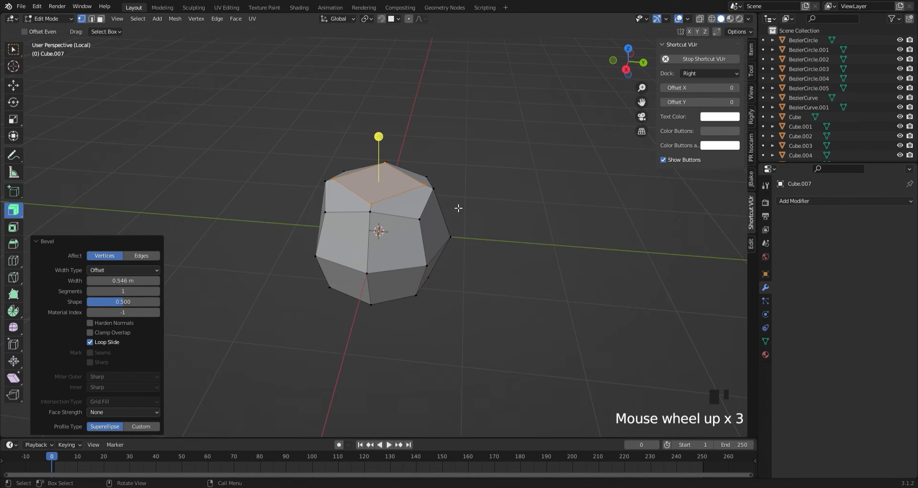
left_click(456, 243)
key("ctrl+shift+b")
left_click(533, 269)
Move a side vertex along X and a bottom vertex along Z to make the stone irregular.
left_click(304, 236)
middle_click_drag(532, 269, 410, 320)
key("g")
key("x")
left_click(321, 235)
left_click(459, 234)
left_click(369, 299, "shift")
key("g")
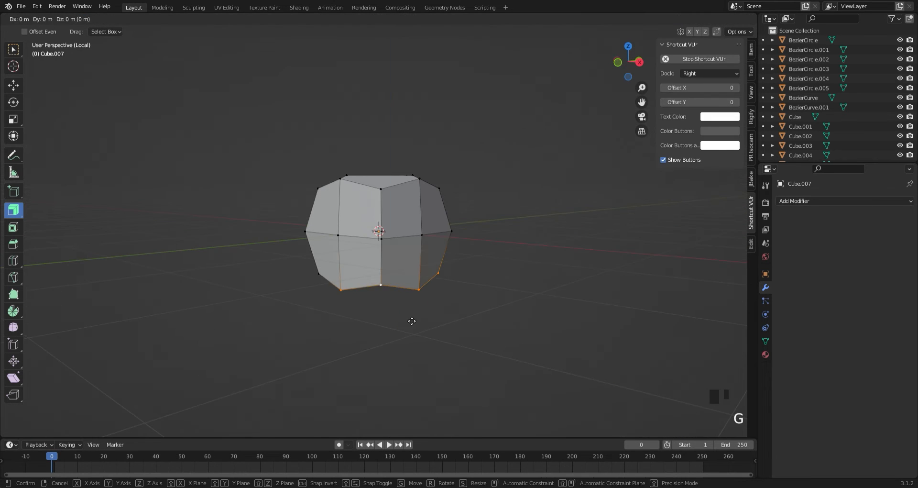
key("z")
left_click(425, 312)
middle_click_drag(531, 337, 523, 303)
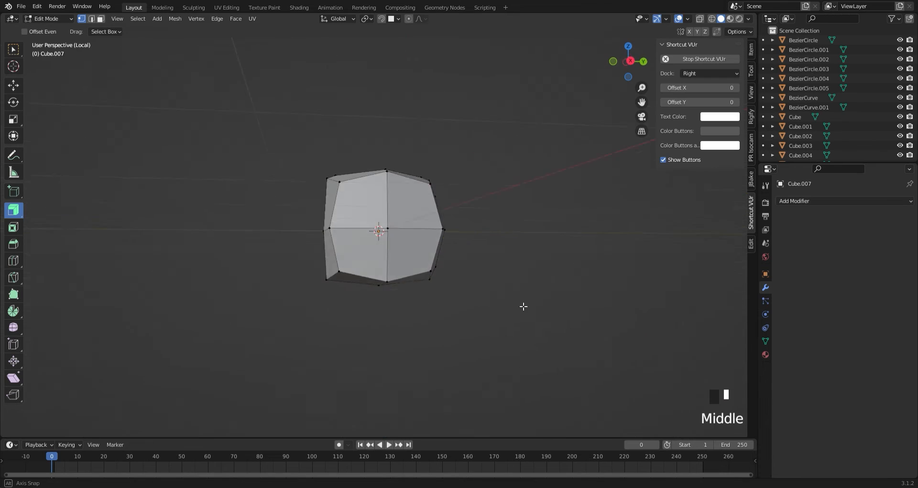
Flatten the stone by scaling the whole object along the Z axis.
key("Tab")
key("s")
key("z")
left_click(512, 268)
Add a Bevel modifier with an amount of 0.12 m to the stone, apply it and shade the stone smooth.
left_click(790, 201)
left_click(719, 238)
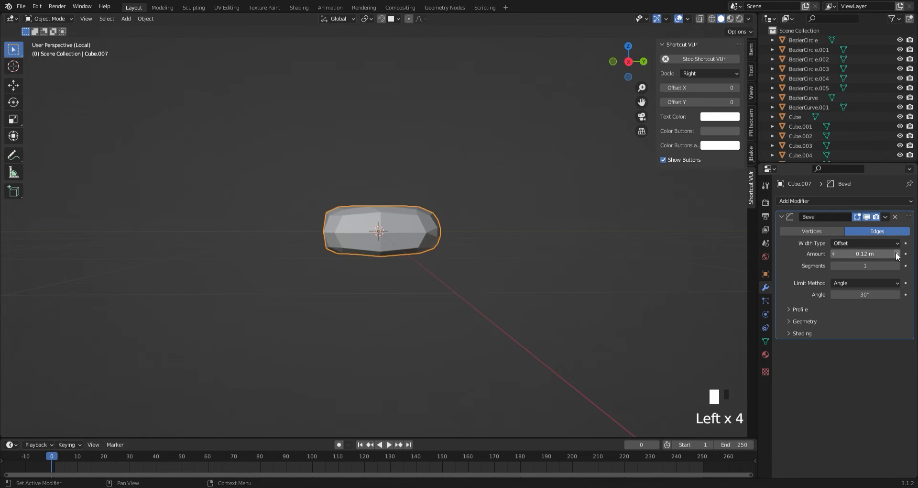
left_click(886, 217)
left_click(803, 229)
right_click(406, 228)
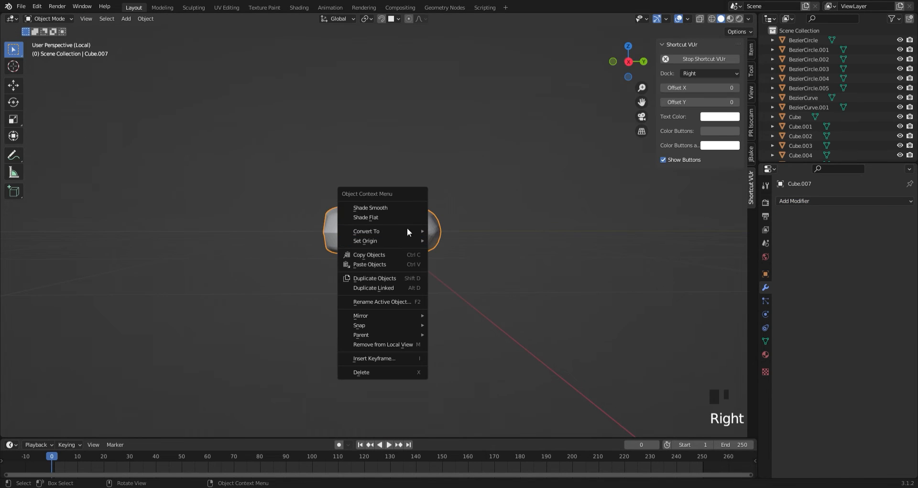
left_click(397, 204)
Narrow the stone by scaling it along the Y axis.
middle_click_drag(397, 204, 411, 277)
left_click(415, 254)
key("s")
key("y")
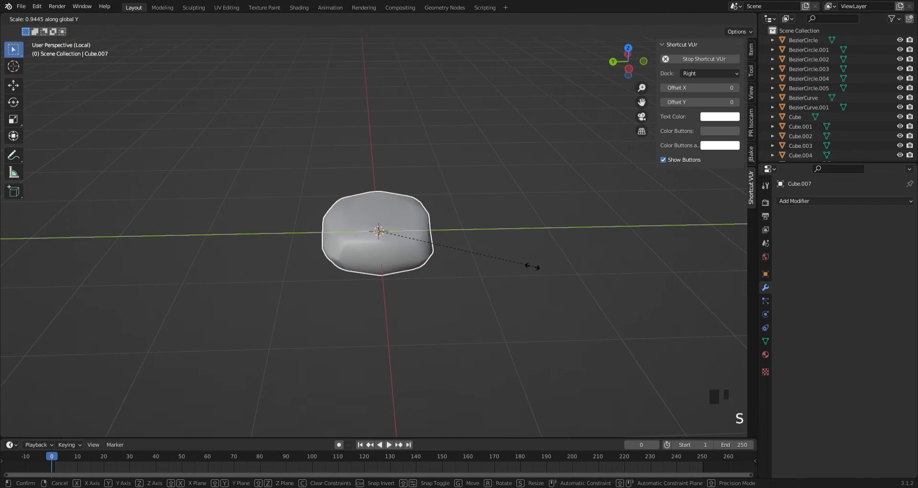
left_click(481, 268)
Leave the local view and raise the stone about 1.40 m along Z.
key("slash")
key("g")
key("z")
left_click(231, 268)
left_click(642, 116)
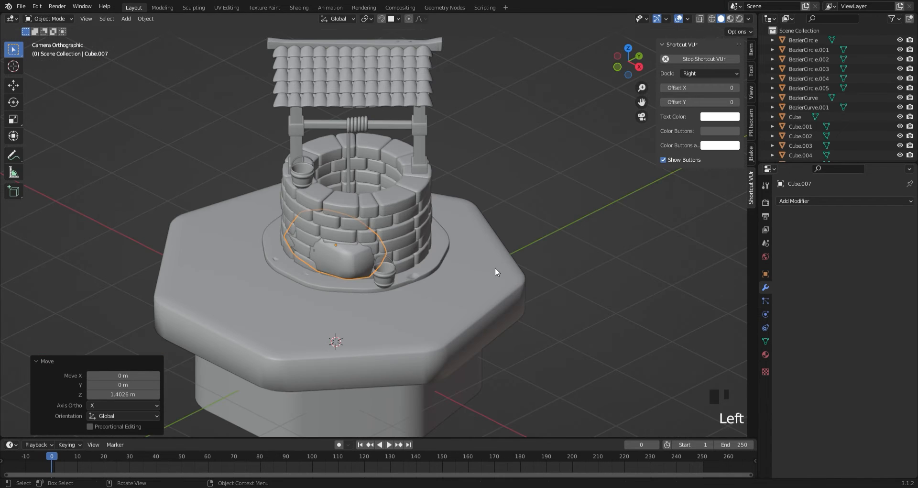
Rotate the stone 90° around the Z axis.
key("r")
key("z")
key("9")
key("0")
key("Return")
Scale the stone along Z and shrink it overall to a small paving stone.
key("s")
key("z")
left_click(579, 254)
key("s")
left_click(277, 317)
key("s")
left_click(316, 330)
Move the stone along X, about 0.52 m along Y, and down along Z onto the octagonal platform.
key("g")
key("x")
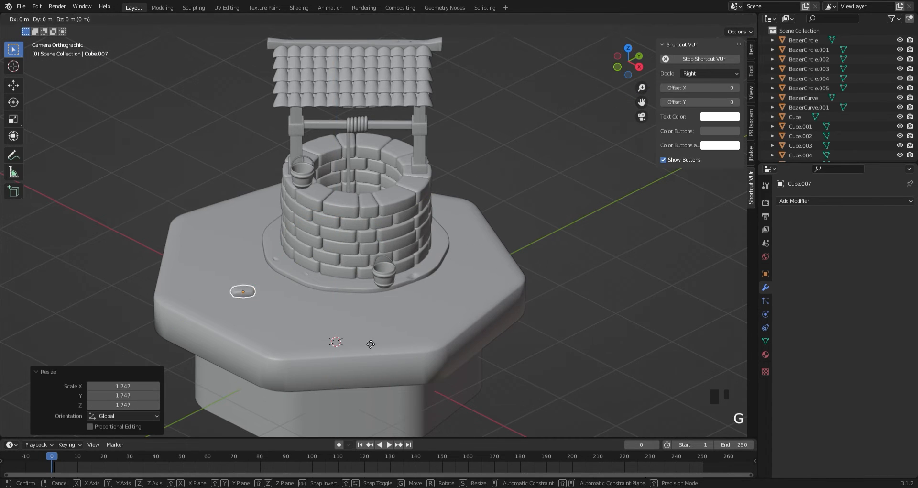
left_click(431, 268)
key("g")
key("y")
left_click(524, 339)
key("g")
key("z")
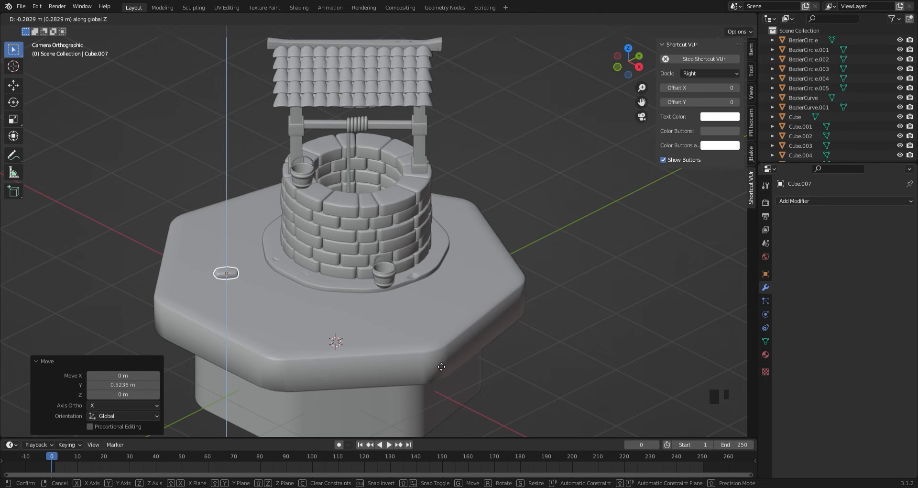
Rotate the stone around Z, rescale it and reposition it along Y and X on the platform.
key("r")
key("z")
left_click(492, 317)
key("s")
key("g")
key("y")
key("g")
key("x")
left_click(567, 329)
Move the stone about 0.715 m along Y and rotate it around the Z axis.
key("g")
key("y")
key("r")
key("z")
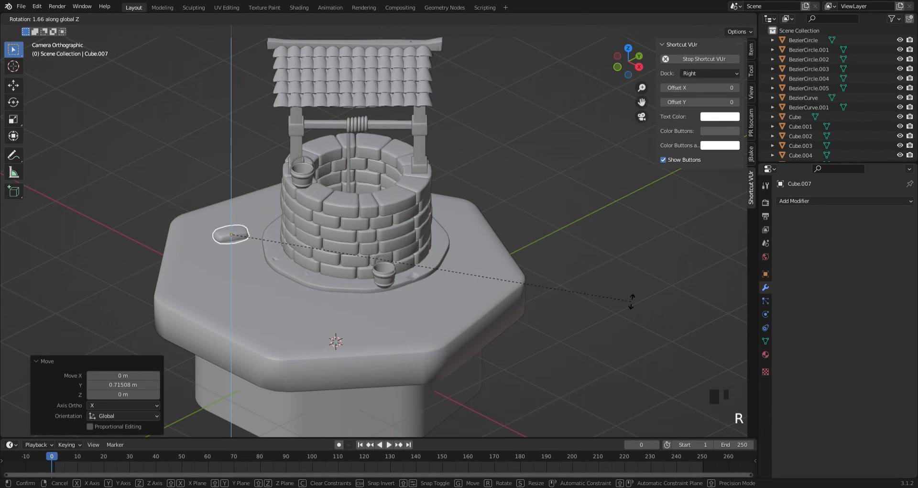
left_click(634, 295)
Fine-tune the stone's position along Y and Z so it sits on the platform surface.
key("g")
key("y")
left_click(645, 179)
key("g")
key("z")
left_click(225, 239)
left_click(226, 239)
Duplicate the stone about 2.75 m along X, in front of the well.
key("shift+d")
key("x")
left_click(677, 254)
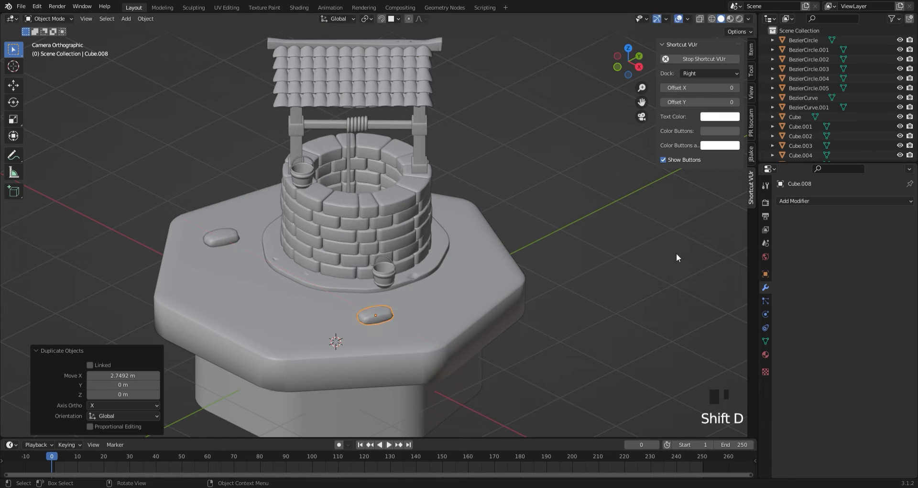
Rescale the duplicated stone along Y and overall, adjust its height, and move it about 1.93 m along Y onto the platform's far side.
key("s")
key("y")
left_click(504, 329)
key("s")
left_click(571, 340)
key("g")
key("z")
left_click(568, 338)
key("g")
key("y")
left_click(678, 292)
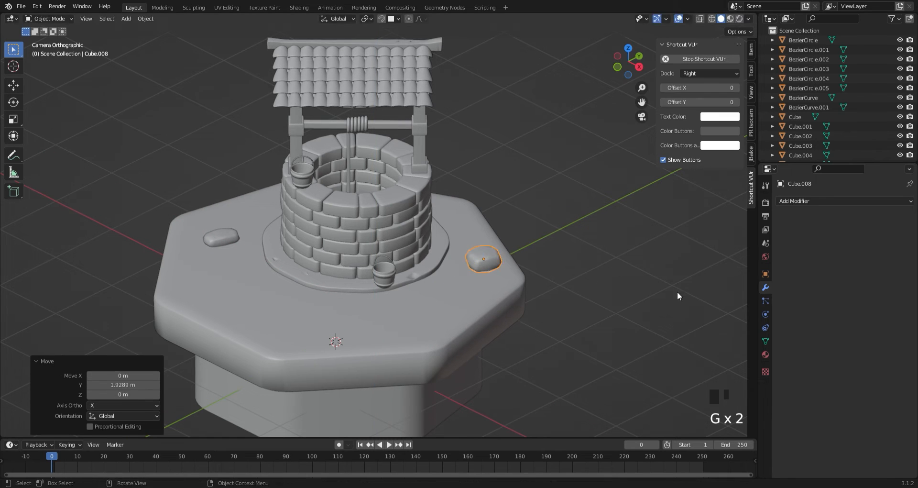
Duplicate the stone to the front of the platform, shift it about -0.79 m along Y and rotate it around Z.
left_click(674, 293)
left_click(402, 335)
key("g")
key("y")
left_click(536, 351)
key("r")
key("z")
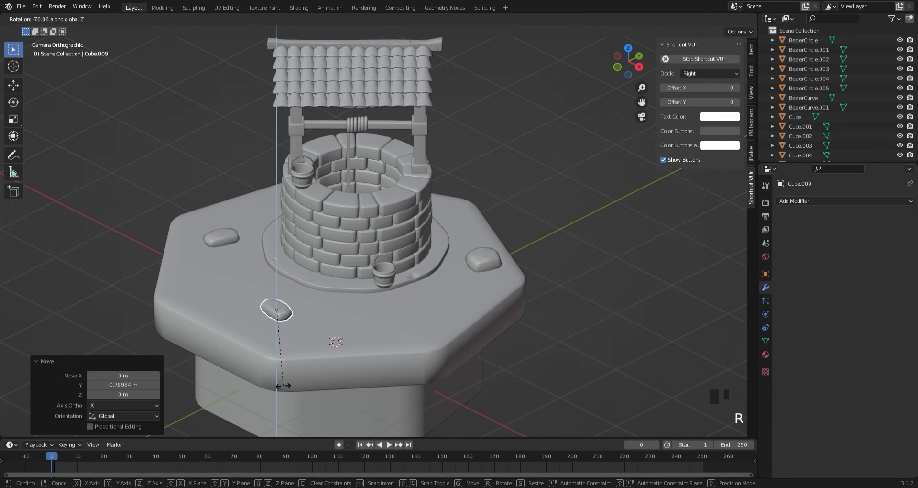
left_click(286, 388)
Scale the new front stone down along X and Y.
key("s")
key("x")
left_click(372, 345)
key("s")
key("y")
left_click(337, 350)
Adjust the small stone's height along Z and reposition it along Y and X on the platform.
key("g")
key("z")
left_click(406, 372)
key("g")
key("y")
left_click(398, 371)
key("g")
key("x")
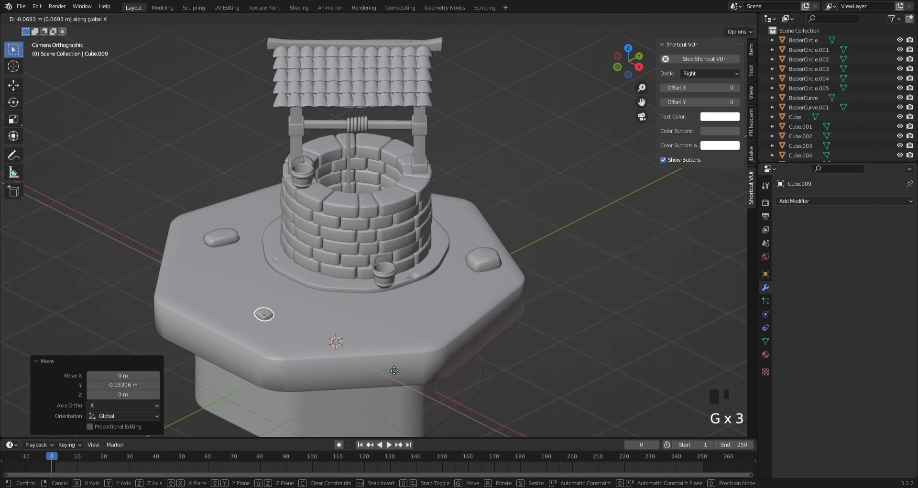
left_click(379, 362)
Duplicate a stone about -1.85 m along Y to just in front of the lower bucket, rotate it around Z and shrink it.
left_click(376, 358)
left_click(424, 309)
key("r")
key("z")
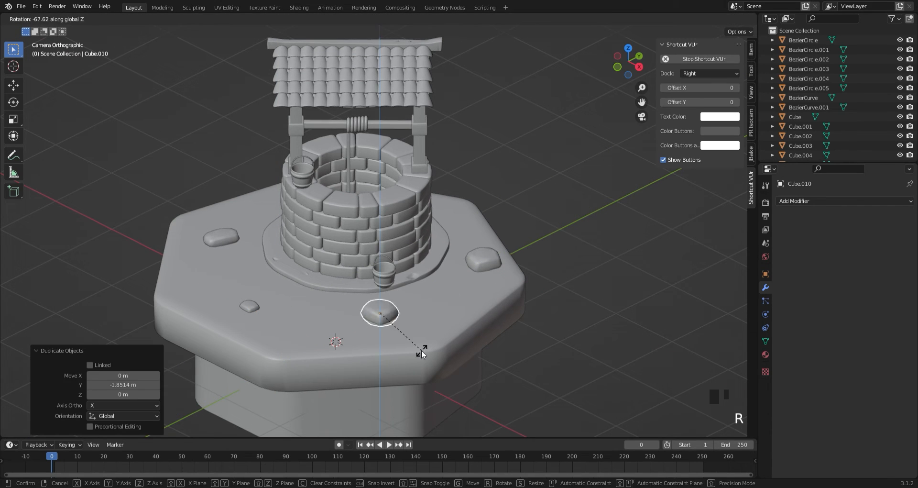
left_click(422, 349)
key("s")
left_click(403, 326)
Scale the small stone by the bucket along Z and to 0.687 along X.
scroll(434, 330, "up", 6)
key("s")
key("z")
left_click(574, 357)
left_click(536, 337)
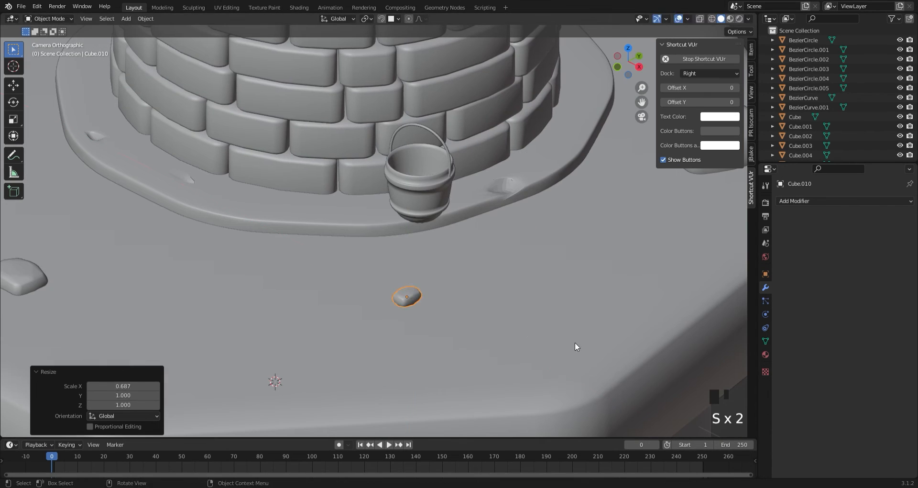
Rotate the pebble around Z and move it along Z so it sits on the platform surface.
key("r")
key("z")
left_click(462, 398)
key("g")
key("z")
left_click(509, 393)
scroll(564, 339, "down", 5)
left_click(569, 332)
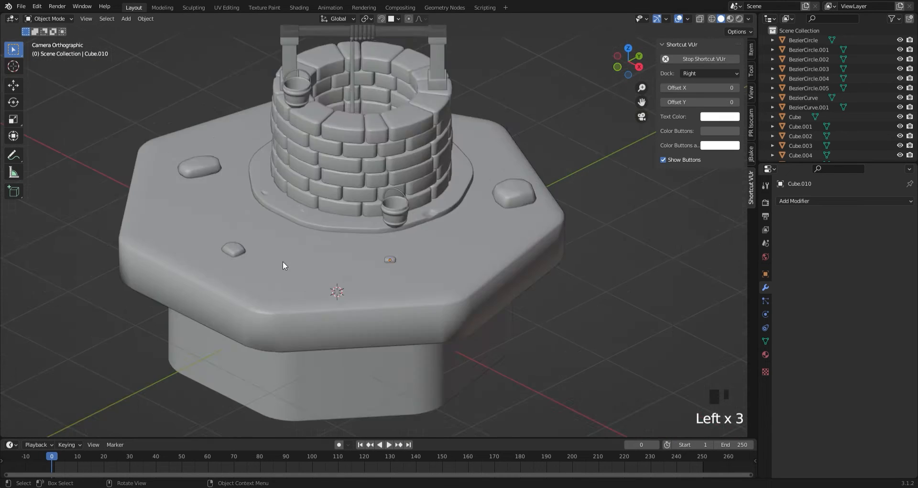
Add a 2 m plane and isolate it in local view, seen from the top.
scroll(392, 200, "down", 1)
scroll(392, 200, "up", 4)
key("shift+a")
mouse_move(403, 216)
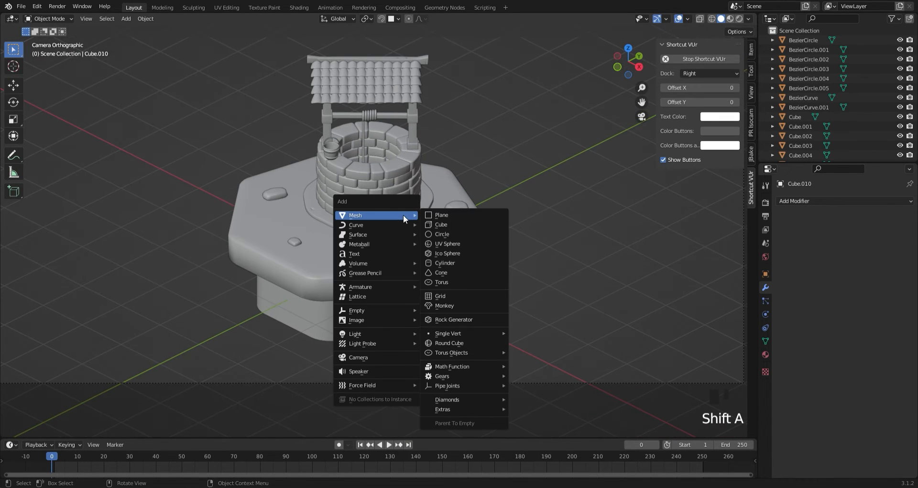
left_click(439, 215)
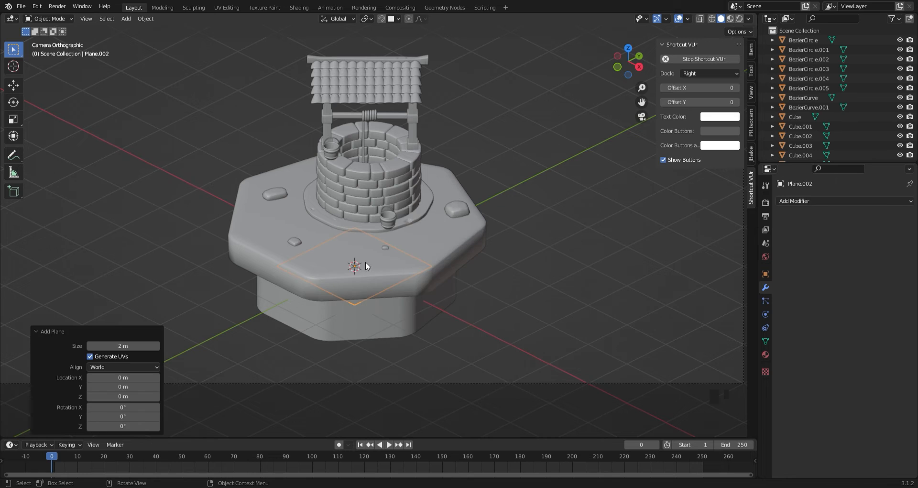
key("slash")
left_click(627, 50)
Scale the plane to 0.161 along X to form a narrow strip.
scroll(410, 275, "down", 4)
key("s")
key("x")
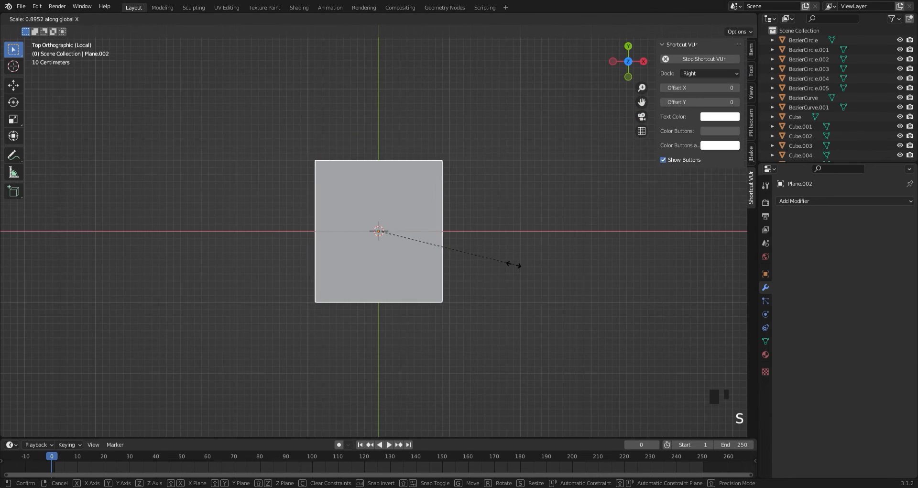
left_click(389, 254)
scroll(421, 188, "up", 1)
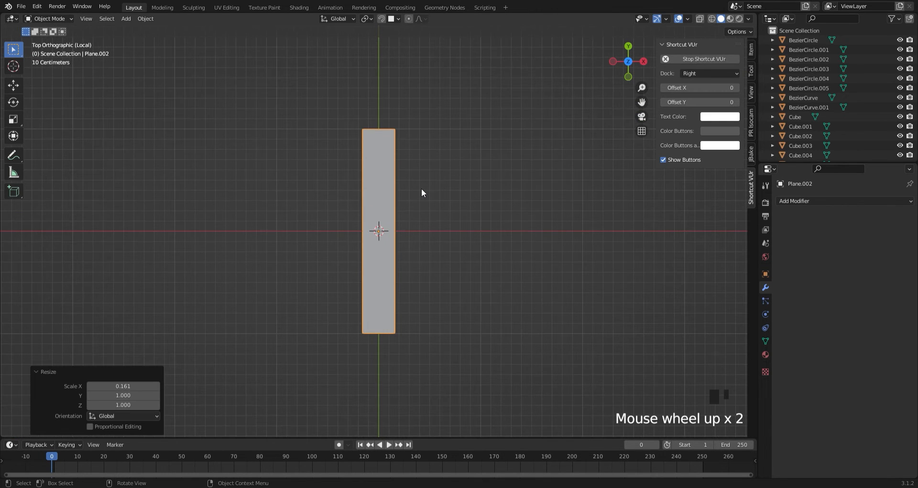
Divide the strip crosswise with four evenly spaced loop cuts.
key("Tab")
key("ctrl+r")
left_click(390, 221)
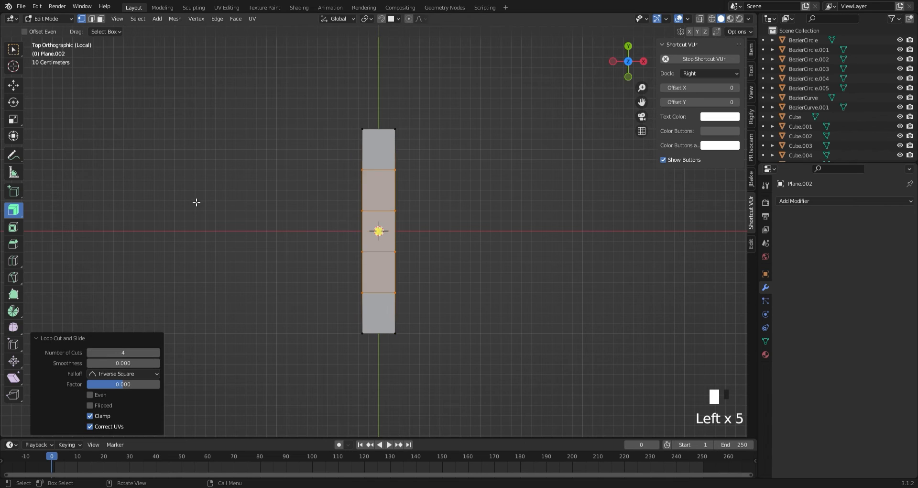
left_click(196, 203)
Taper the strip's far end by scaling its end edge to 0.219 with smooth proportional editing, size about 1.46.
left_click(382, 129)
key("s")
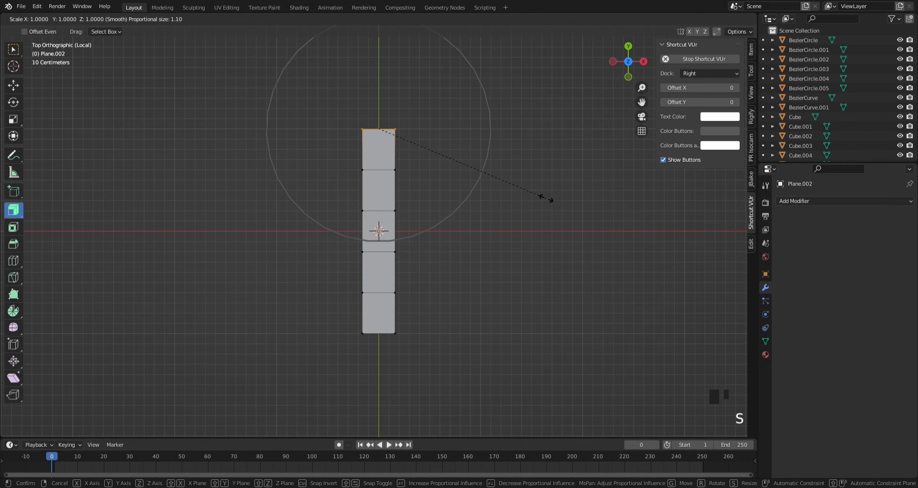
left_click(459, 177)
key("s")
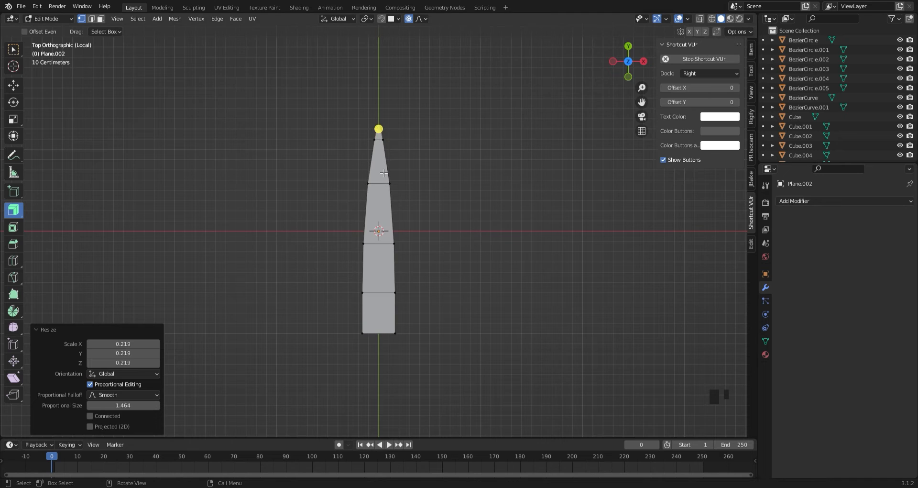
left_click(519, 328)
Extrude the blade's faces upward about 0.1 m to give it thickness.
middle_click_drag(518, 328, 422, 12)
left_click(640, 72)
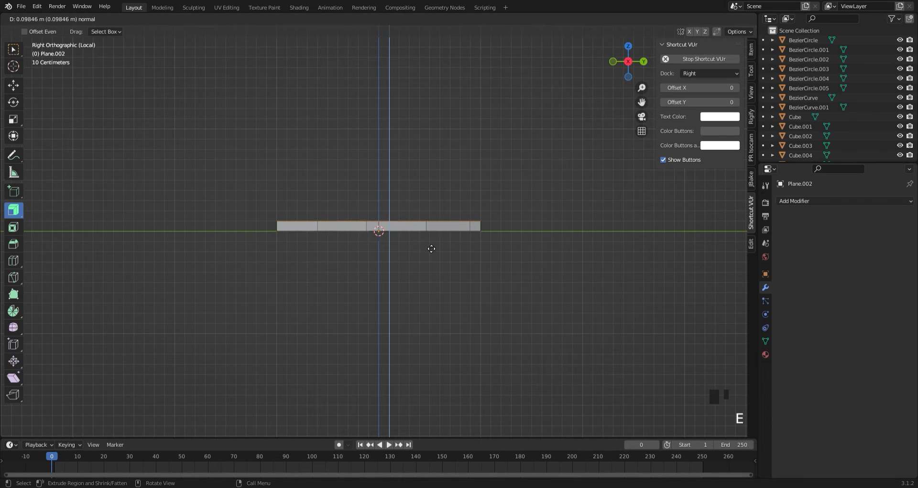
left_click(388, 260)
middle_click_drag(387, 261, 444, 296)
Add a Subdivision modifier to the grass blade with viewport level 2.
scroll(409, 228, "up", 3)
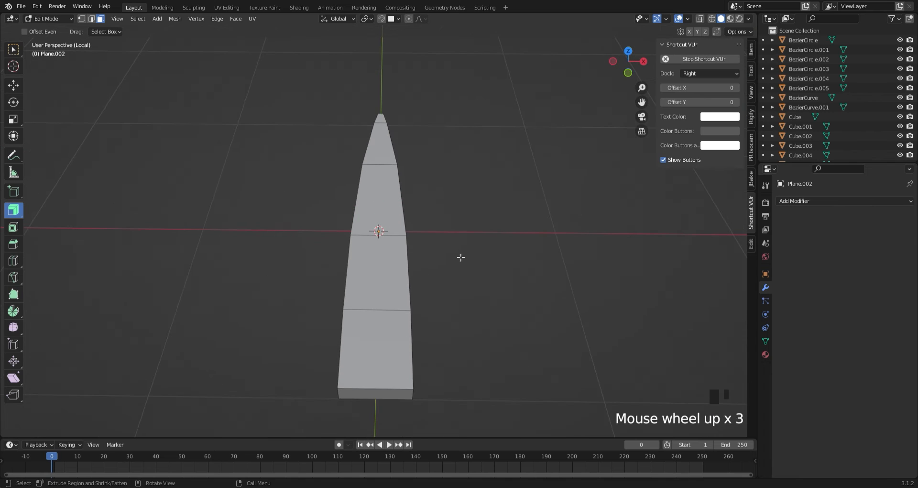
left_click(904, 201)
left_click(752, 380)
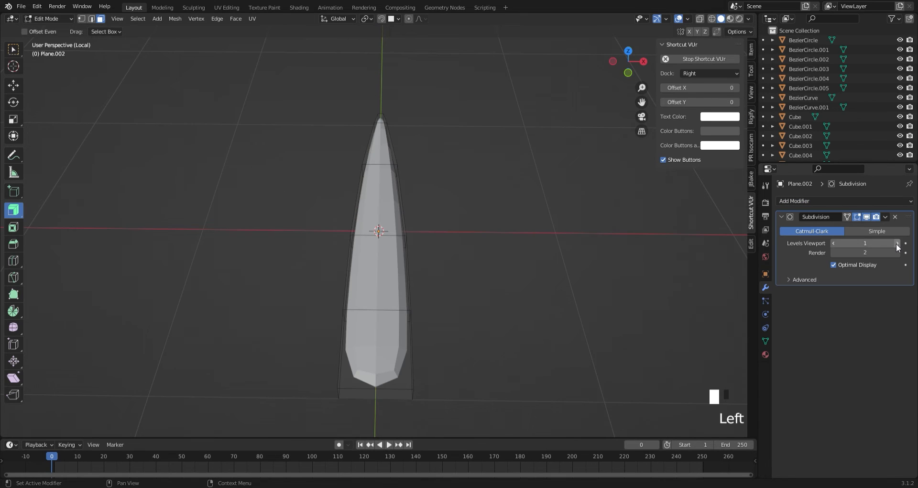
middle_click_drag(550, 239, 488, 211)
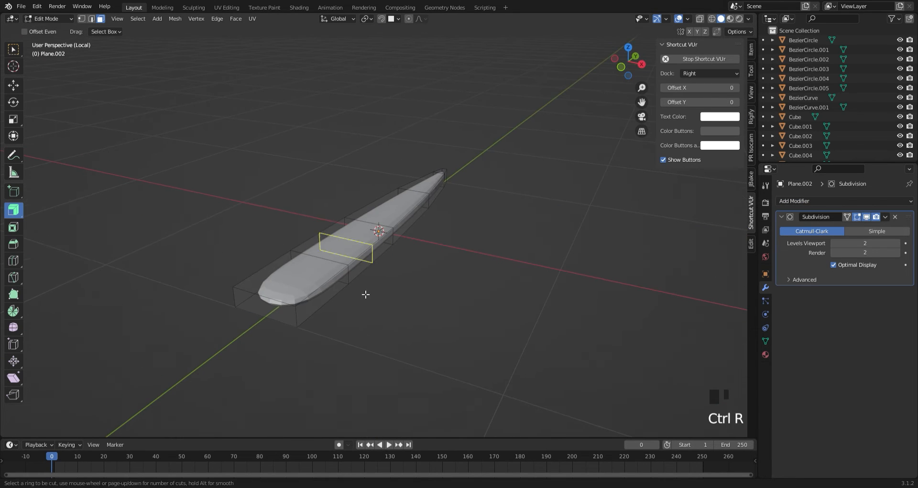
Add a loop cut around the blade's sides at factor -0.406 and a centred lengthwise cut along the blade.
left_click(314, 310)
left_click(312, 289)
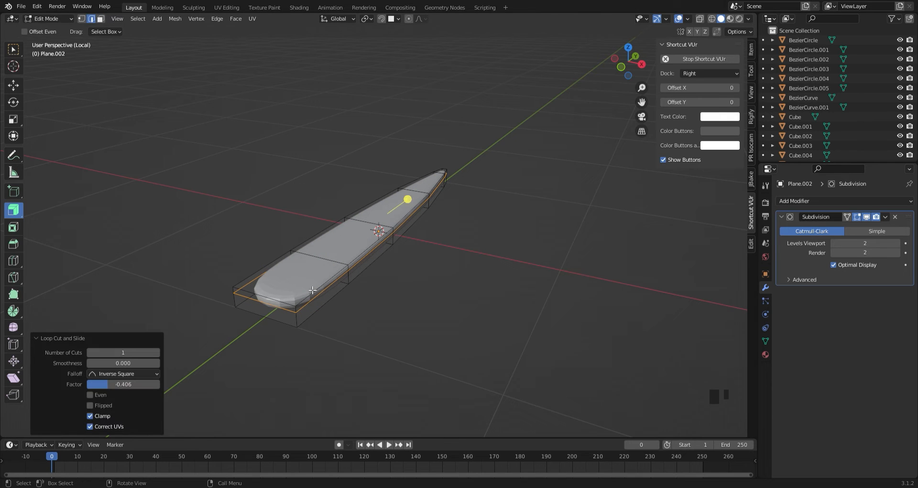
left_click(328, 264)
right_click(329, 291)
Select the centre edges along the blade's top and move them about -0.053 m along Z to form a groove.
left_click(513, 352)
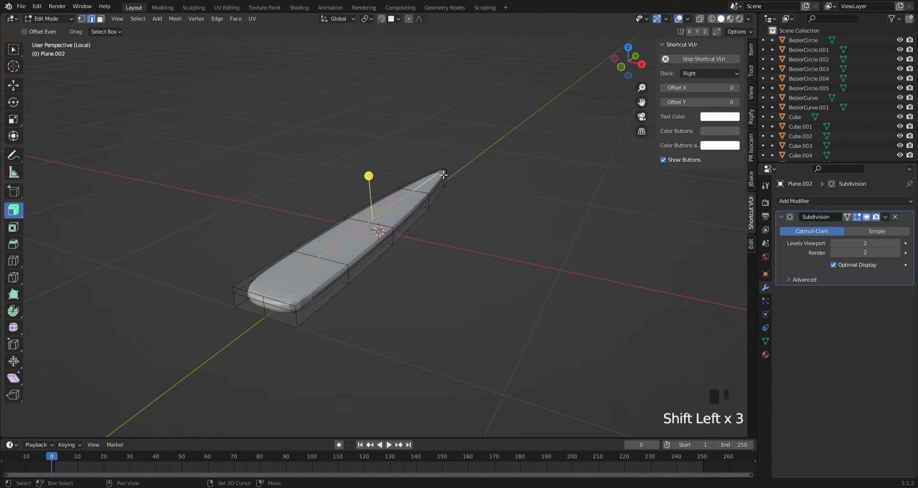
middle_click_drag(444, 175, 296, 196)
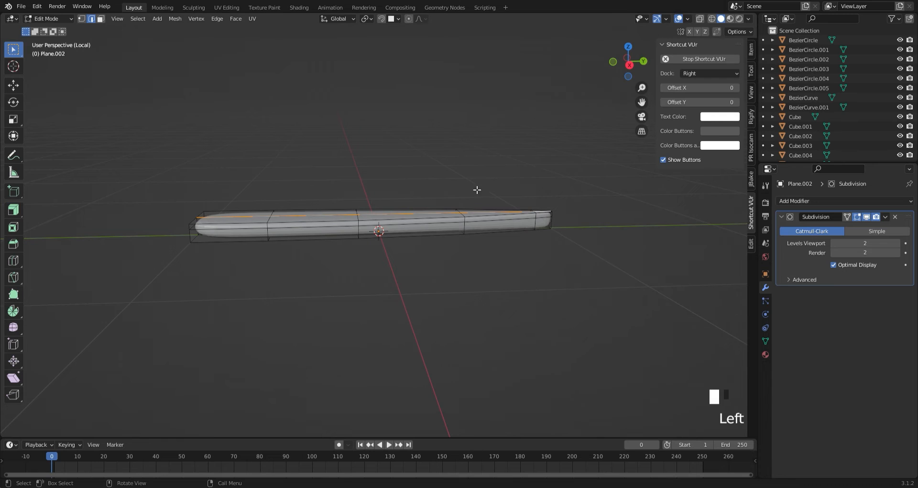
key("g")
key("z")
left_click(393, 210)
middle_click_drag(191, 201, 296, 248)
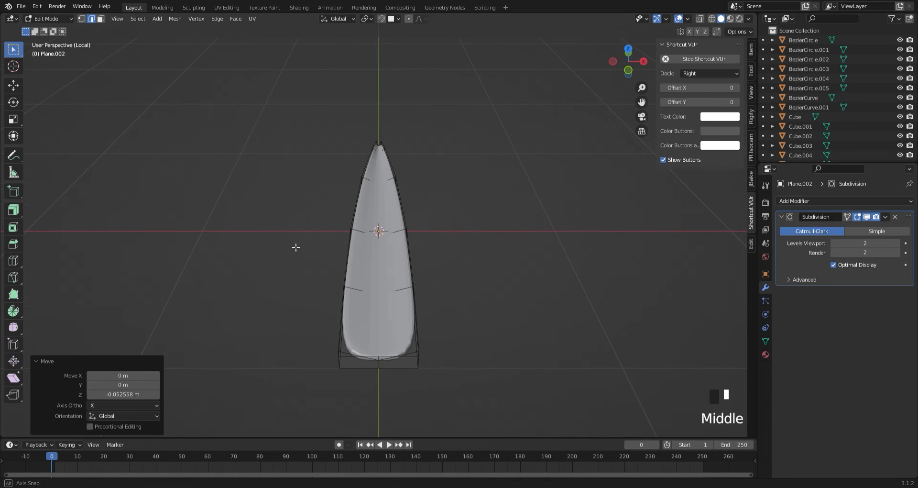
Shade the blade smooth and rotate it 90° around X so it stands upright.
key("Tab")
right_click(378, 330)
left_click(387, 316)
left_click(497, 326)
middle_click_drag(507, 325, 442, 268)
double_click(486, 227)
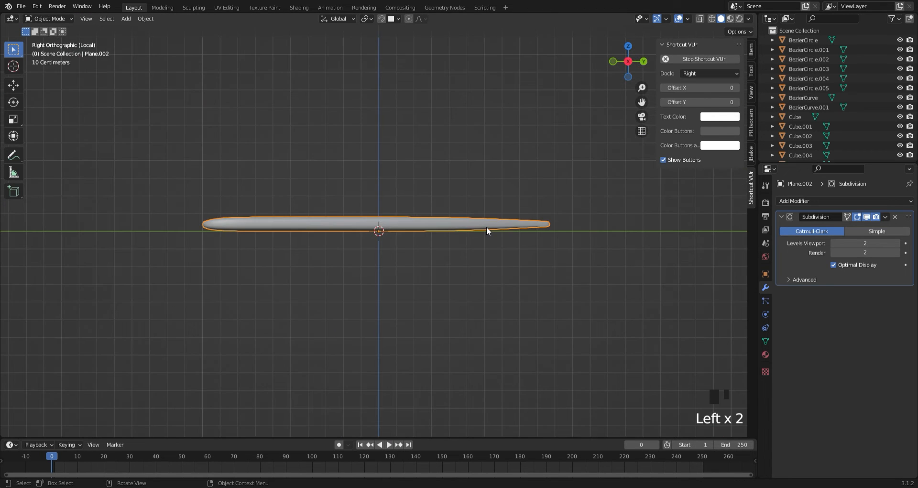
type("rx90")
left_click(481, 232)
Apply the Subdivision modifier to the upright blade.
key("Tab")
key("1")
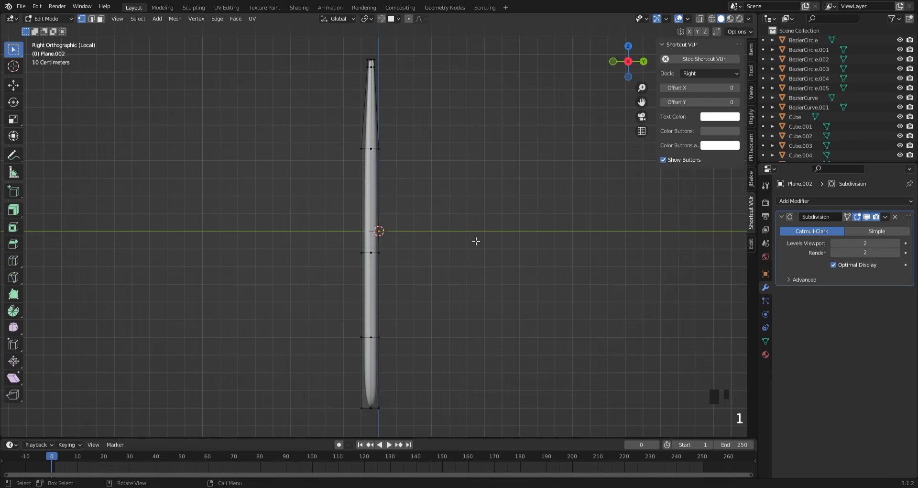
left_click(886, 216)
left_click(605, 255)
key("Tab")
left_click(885, 216)
left_click(847, 226)
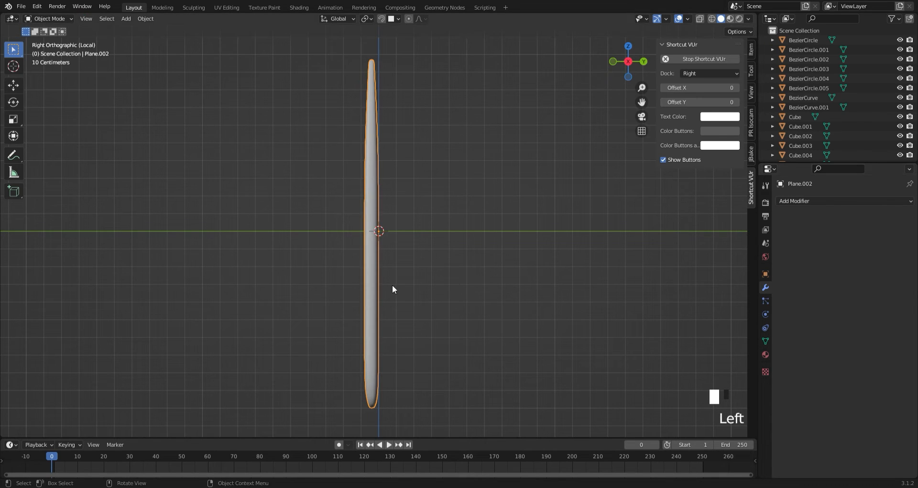
Bend the blade by moving its middle vertices along Y with smooth proportional editing, size about 1.21 m.
key("Tab")
left_click(395, 288)
scroll(424, 250, "down", 5)
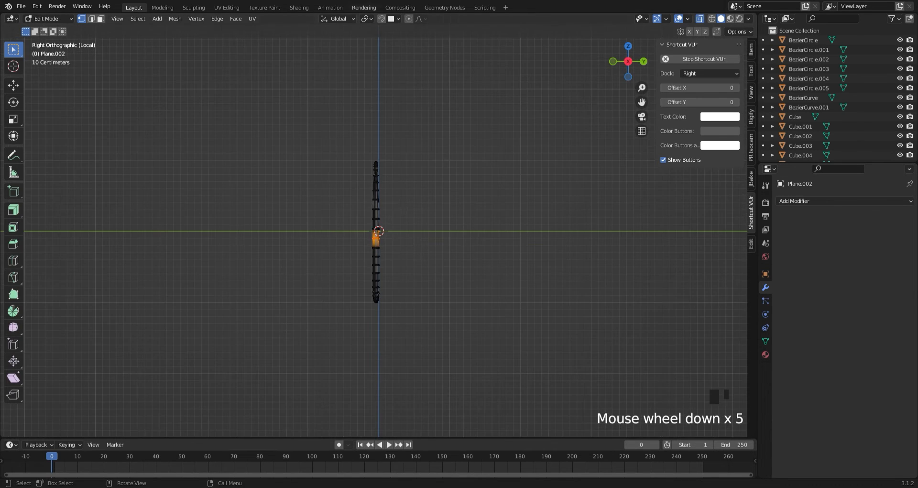
key("g")
key("y")
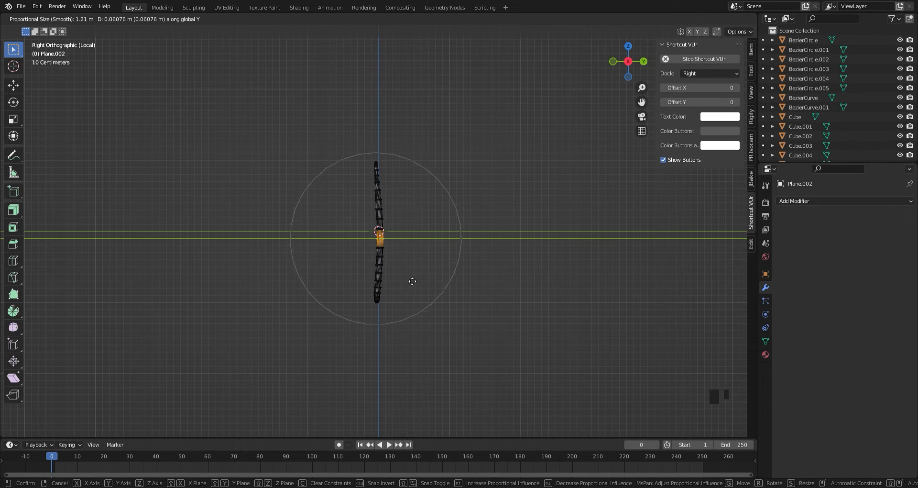
left_click(461, 323)
key("Tab")
Duplicate the blade about 0.2 m along Y and rotate the copy 180° around Z.
middle_click_drag(440, 297, 419, 328)
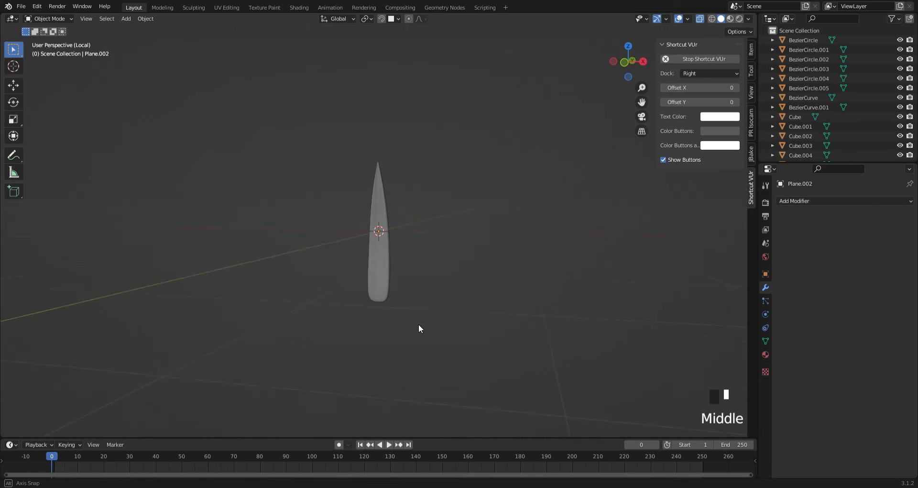
middle_click_drag(338, 344, 342, 317)
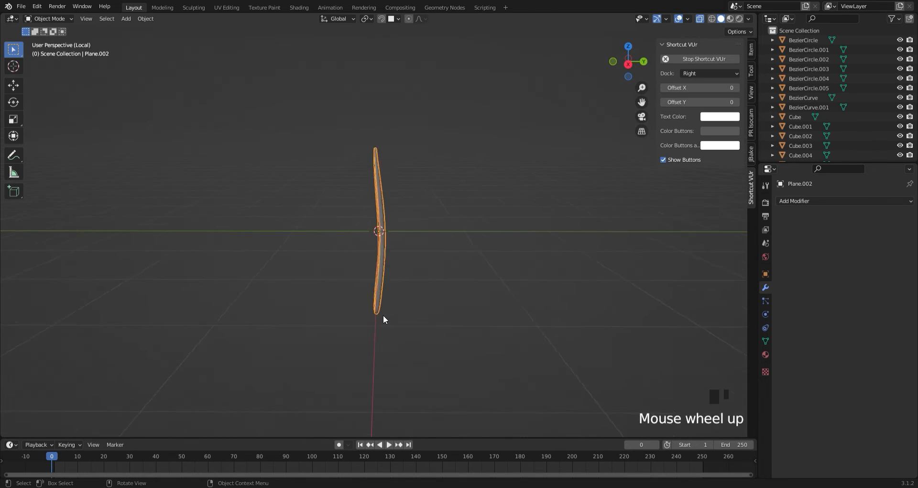
scroll(383, 315, "up", 3)
left_click(628, 64)
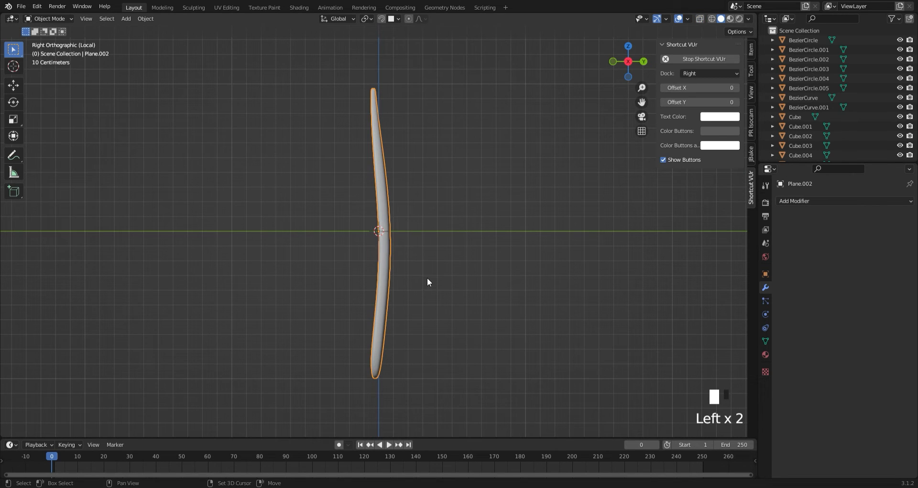
key("shift+d")
left_click(455, 279)
type("r")
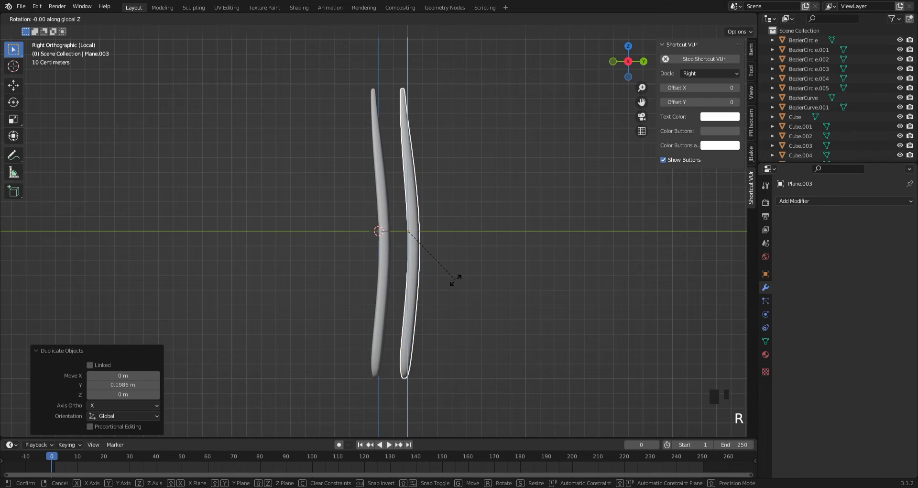
type("180")
key("Return")
Scale the copied blade to 0.597, lower it 0.42 m, and tilt it outward with its base against the tall blade.
left_click(474, 297)
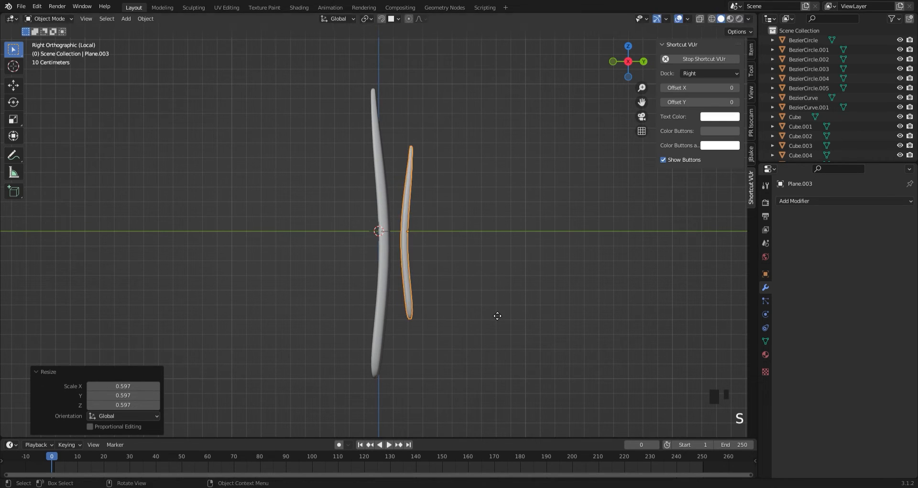
left_click(485, 377)
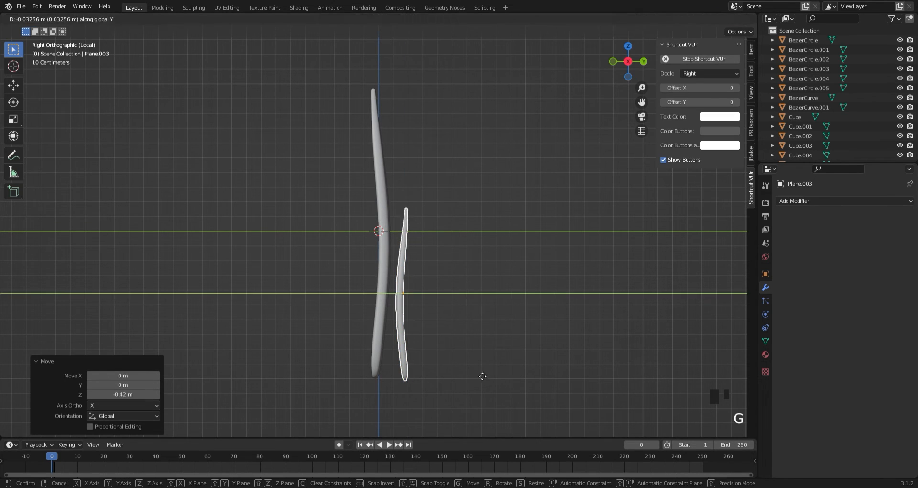
left_click(474, 379)
left_click(455, 369)
key("g")
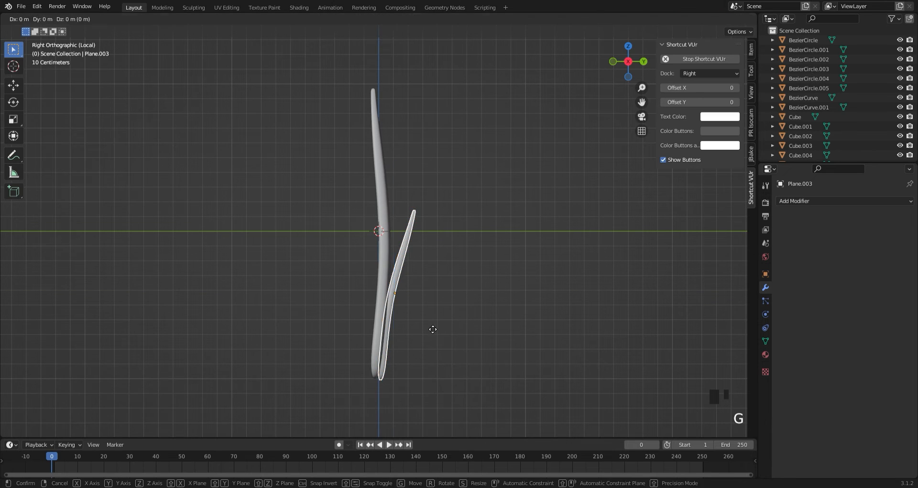
Enlarge the short blade by a factor of 1.273 and shift it along Z and Y so its base aligns with the tall blade.
middle_click_drag(435, 334, 471, 307)
key("s")
left_click(504, 307)
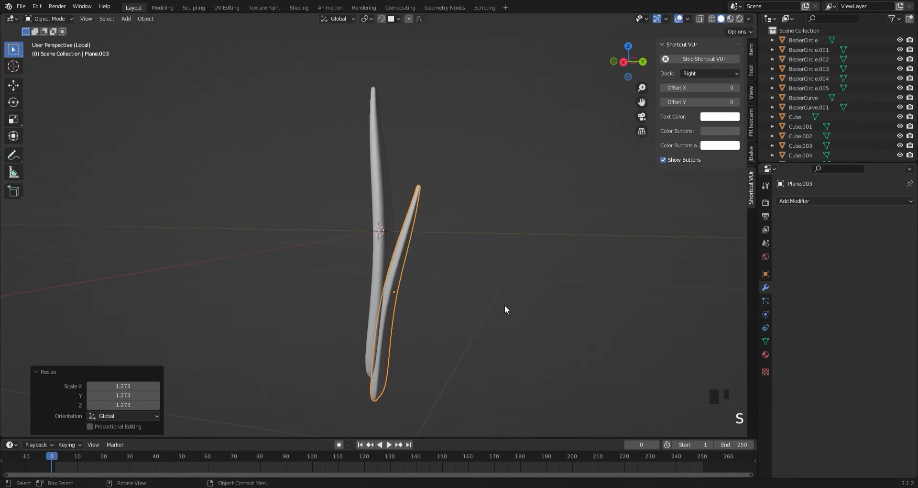
key("g")
key("z")
left_click(509, 285)
key("g")
key("x")
key("y")
left_click(511, 293)
left_click(501, 332)
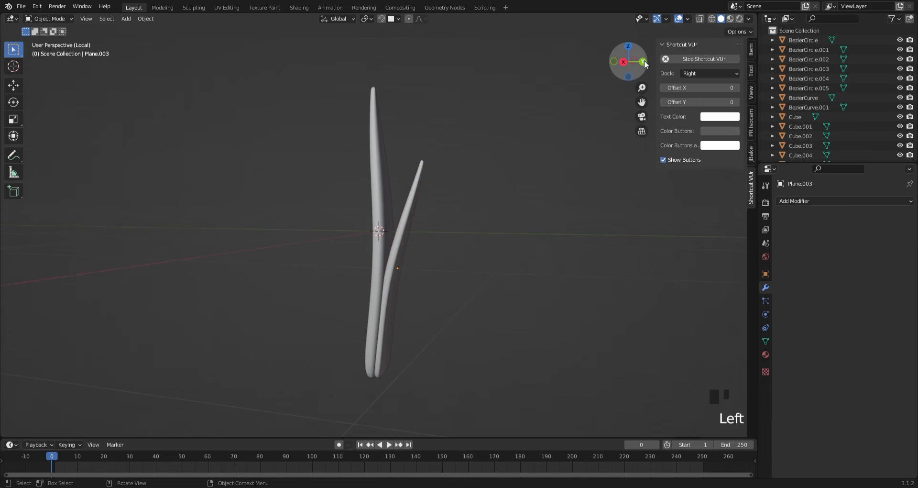
Join the two grass blades into one object and fatten its whole mesh slightly.
middle_click_drag(589, 337, 277, 228)
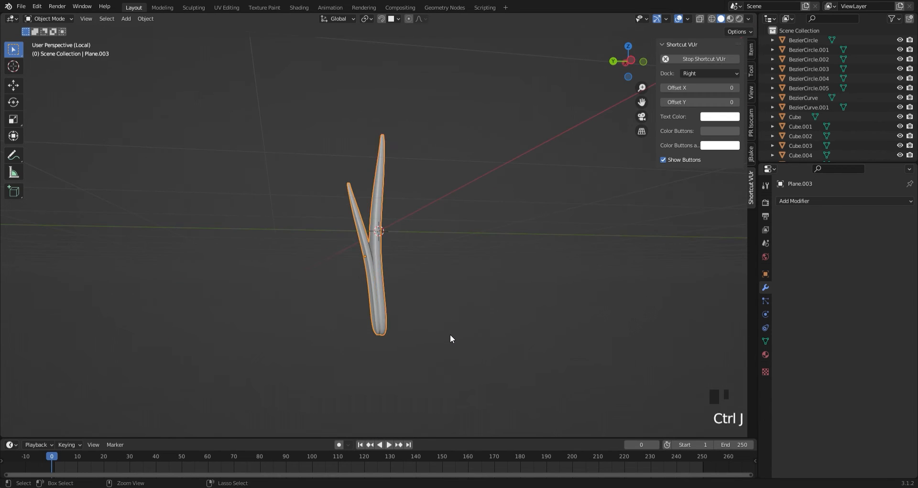
key("Tab")
key("3")
key("a")
left_click(12, 367)
left_click_drag(367, 190, 367, 184)
key("Tab")
middle_click_drag(185, 276, 185, 276)
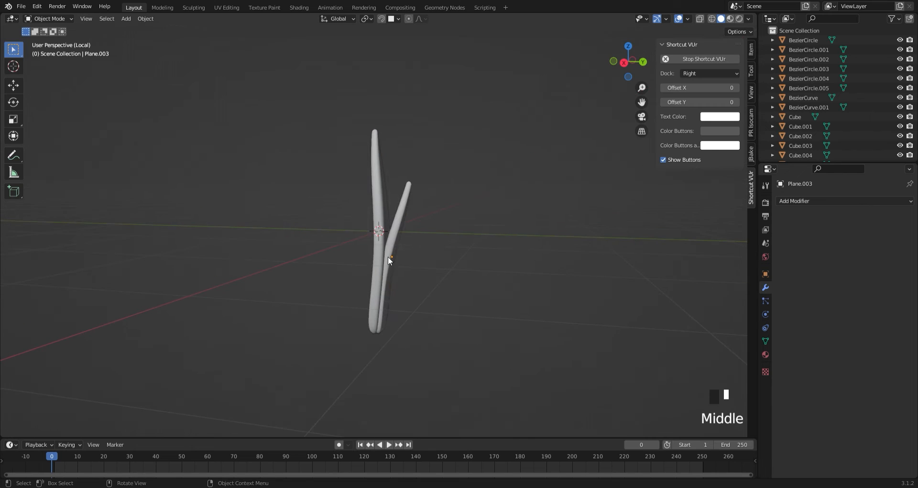
Leave local view, raise the grass about 2.02 m along Z and scale it down to suit the well scene.
key("slash")
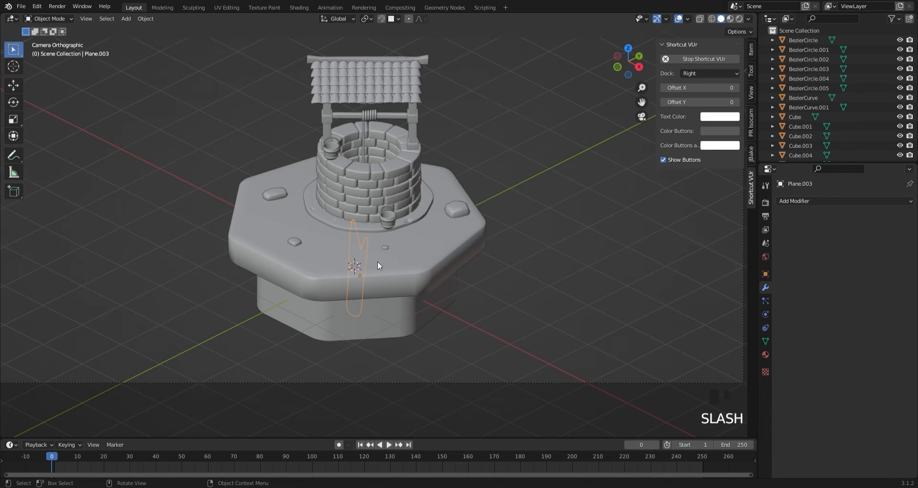
key("g")
key("z")
left_click(378, 187)
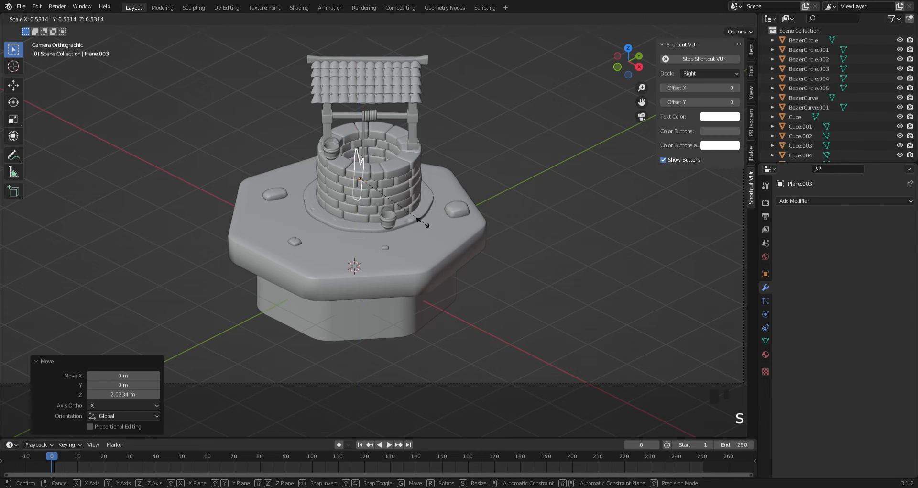
left_click(382, 195)
Move the grass along Y to the platform's left side and adjust its Z height so it sits on the surface.
key("g")
key("y")
left_click(308, 231)
key("KP_3")
scroll(243, 139, "down", 3)
key("g")
key("z")
left_click(349, 245)
key("KP_0")
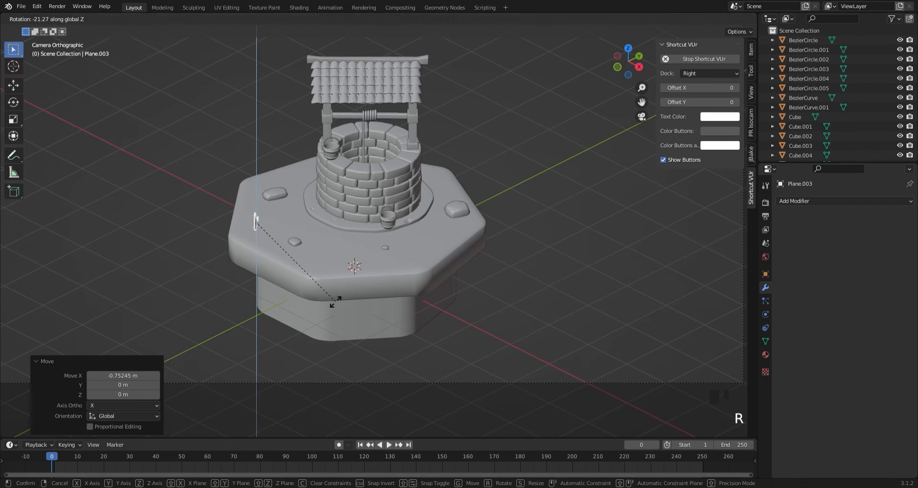
Shift the grass about -0.752 m along X, rotate it around Z and rescale it.
key("g")
key("g")
left_click(312, 295)
left_click(425, 310)
key("s")
left_click(511, 306)
Duplicate the grass in front of the well and near the platform's right edge, offsetting the copies along X and Y and rescaling them.
key("shift+d")
key("x")
left_click(557, 307)
key("g")
key("y")
left_click(594, 274)
key("g")
key("x")
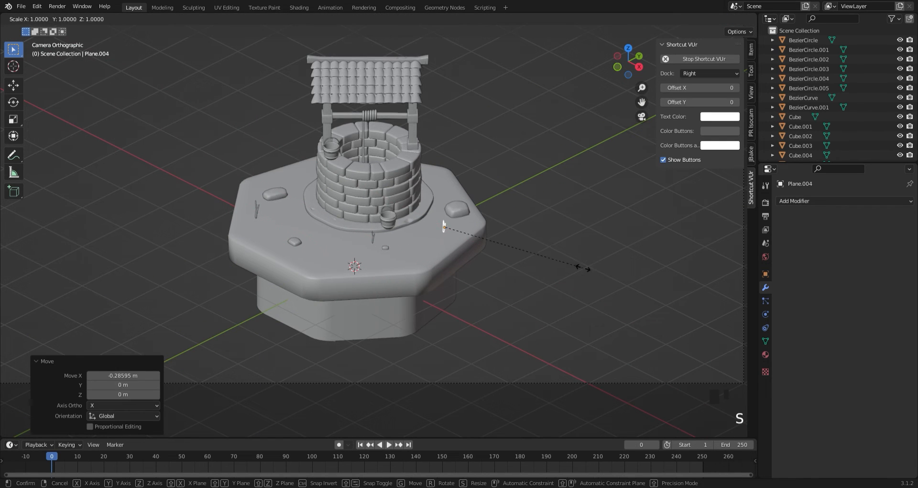
key("x")
left_click(608, 276)
Place another grass copy behind the large right-hand rock using X and Y moves, and scale it up.
key("g")
key("y")
left_click(635, 245)
key("g")
key("x")
left_click(622, 239)
key("s")
left_click(662, 249)
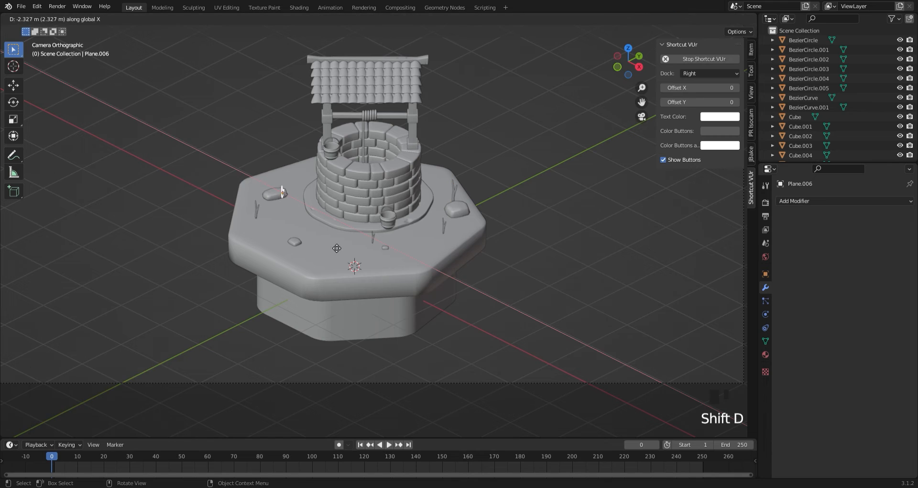
Add grass copies beside the large left rock and the small front-left rock, scaling the latter copy to 0.609.
key("shift+d")
key("x")
left_click(394, 299)
key("g")
key("y")
left_click(344, 337)
key("s")
left_click(514, 295)
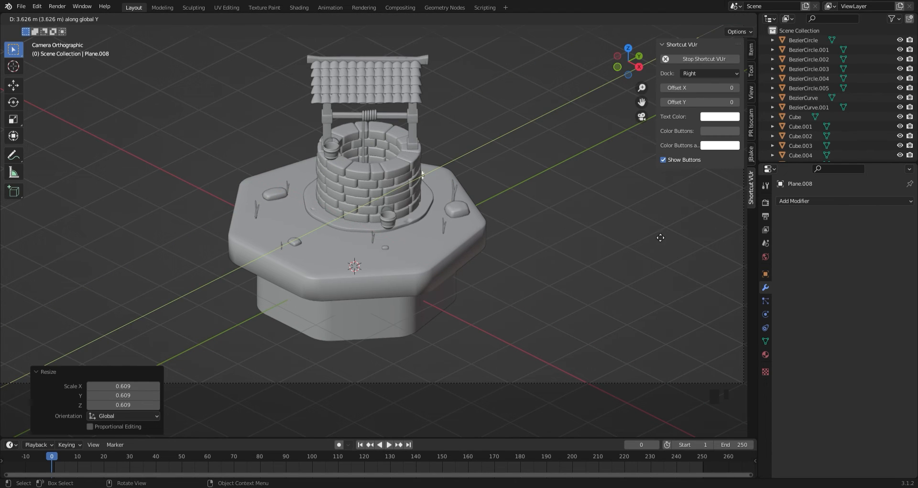
Place another grass copy behind the well, about 3.63 m along Y, and rotate it.
left_click(660, 238)
key("r")
left_click(570, 285)
left_click(502, 276)
Rotate the grass behind the right-hand rock and the grass in front of the well around Z.
left_click(454, 192)
key("r")
key("z")
left_click(497, 235)
left_click(374, 237)
key("r")
key("z")
left_click(407, 277)
Lower the grass tufts along Z onto the platform and fine-tune individual heights, raising the tuft near the right edge about 0.02 m.
left_click(282, 246)
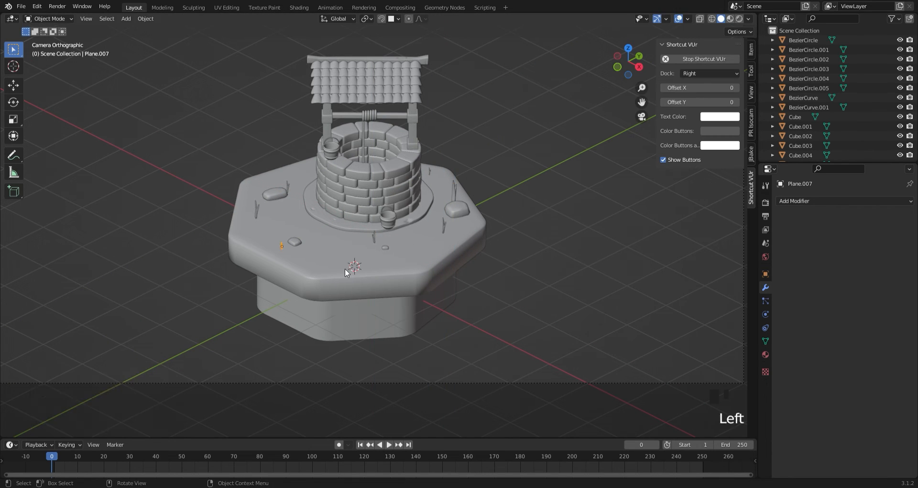
key("KP_3")
left_click(503, 137)
left_click(488, 137, "shift")
left_click(415, 143, "shift")
left_click_drag(338, 143, 338, 144, "shift")
key("ctrl+KP_3")
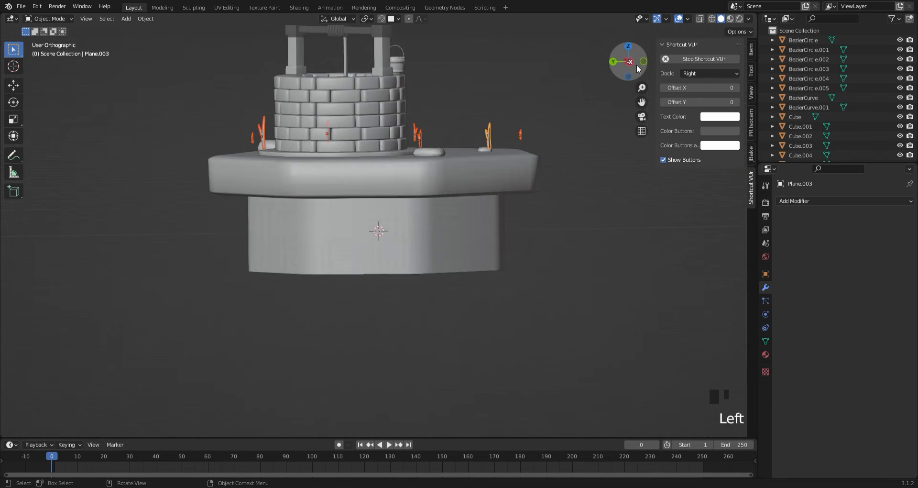
key("g")
key("z")
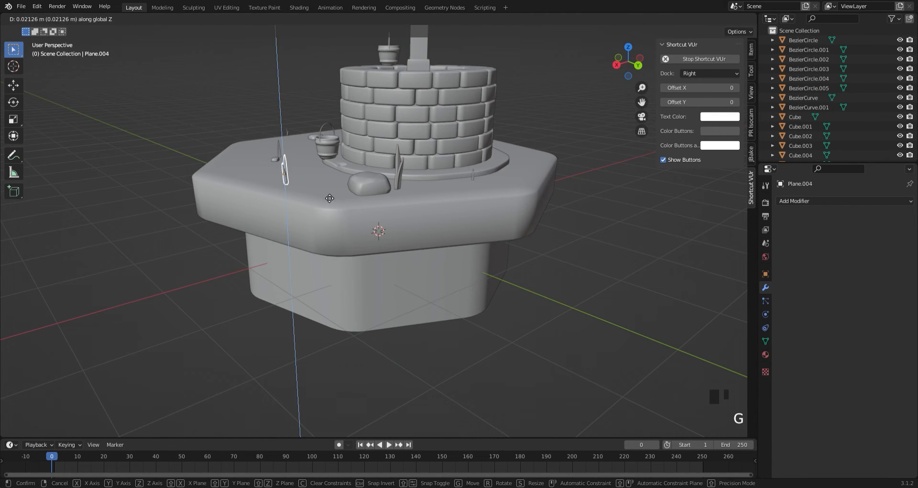
left_click(330, 198)
middle_click_drag(329, 197, 392, 134)
left_click(261, 153)
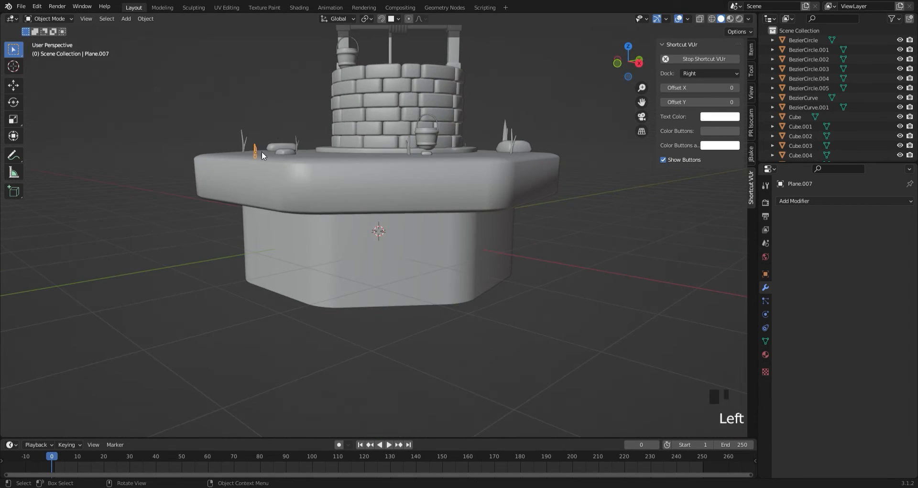
middle_click_drag(297, 145, 527, 305)
double_click(526, 305)
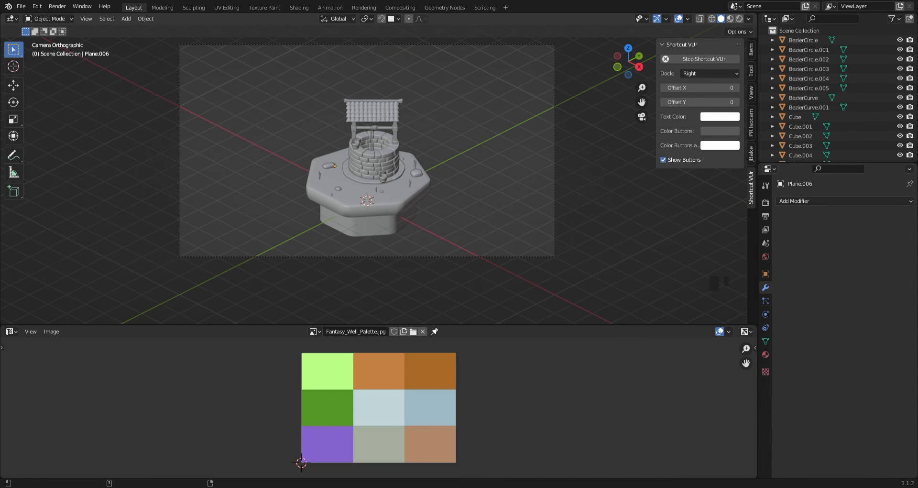
Give the octagonal platform a new material with its base color sampled from the palette's orange-brown swatch.
scroll(423, 171, "up", 3)
left_click(355, 246)
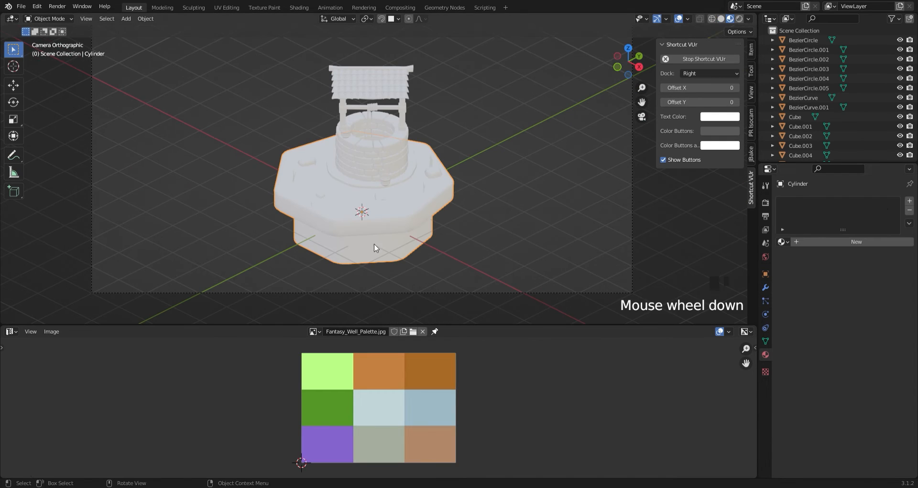
left_click(857, 242)
left_click(870, 344)
left_click(367, 377)
Select the platform's upper slab faces and assign them a second new material in the palette's light green.
key("slash")
key("Tab")
key("KP_3")
left_click(700, 19)
left_click_drag(195, 102, 523, 173)
left_click(909, 201)
left_click(870, 375)
left_click(328, 371)
key("Tab")
Create a material named Rocks on the large right-hand rock, with its base color sampled from the palette's gray-green swatch.
left_click(492, 171)
type("Rocks")
left_click(870, 343)
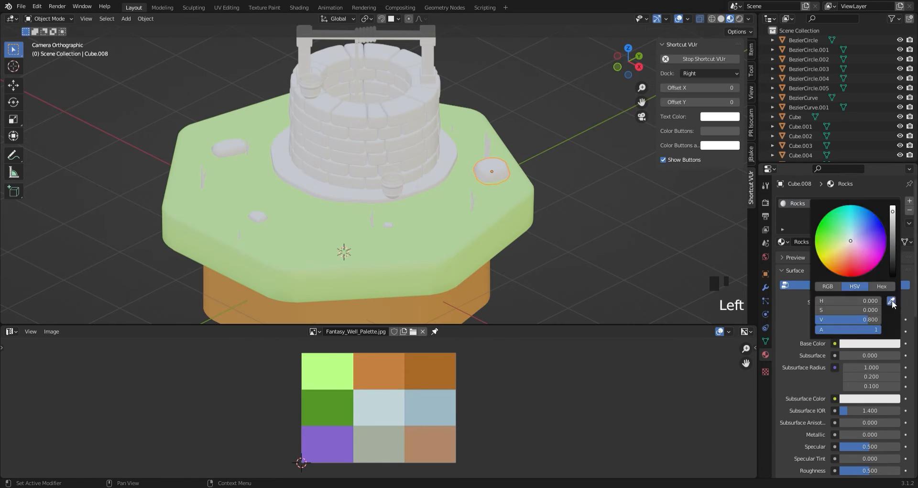
left_click(379, 442)
Assign the Rocks material to the remaining scattered rocks on the platform.
left_click(387, 229)
left_click(388, 225)
left_click(783, 242)
left_click(809, 320)
left_click(258, 217)
left_click(784, 242)
left_click(808, 320)
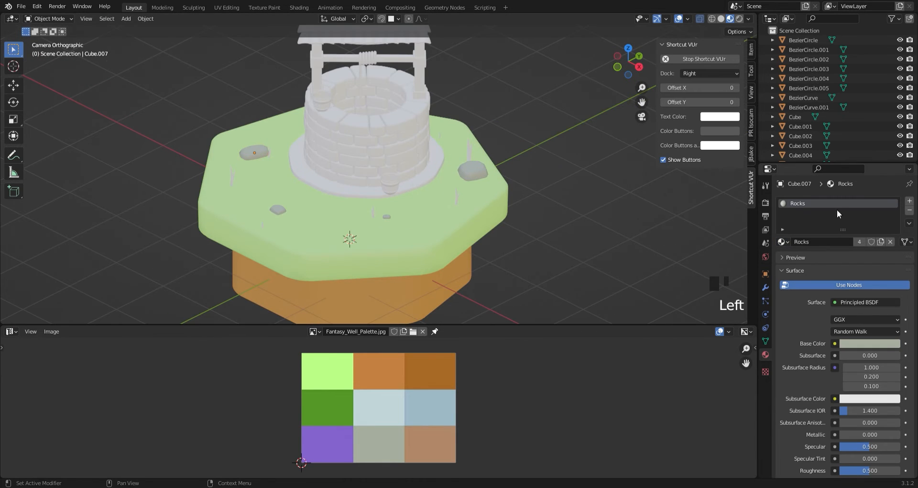
Create a material named Grass in the palette's dark green on the tuft behind the large right-hand rock.
left_click(470, 154)
left_click(856, 242)
double_click(810, 242)
type("Grass")
Assign the Grass material to the remaining grass tufts around the well.
left_click(456, 197)
left_click(784, 242)
left_click(808, 273)
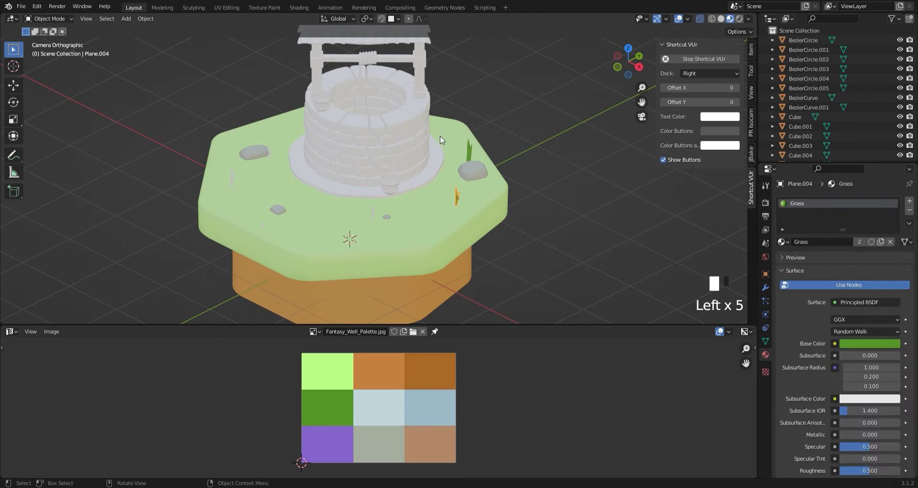
left_click(440, 136)
left_click(784, 242)
left_click(808, 273)
left_click(373, 212)
left_click(784, 242)
scroll(280, 160, "up", 1)
Assign the Rocks material to the round base ring beneath the well.
left_click(283, 165)
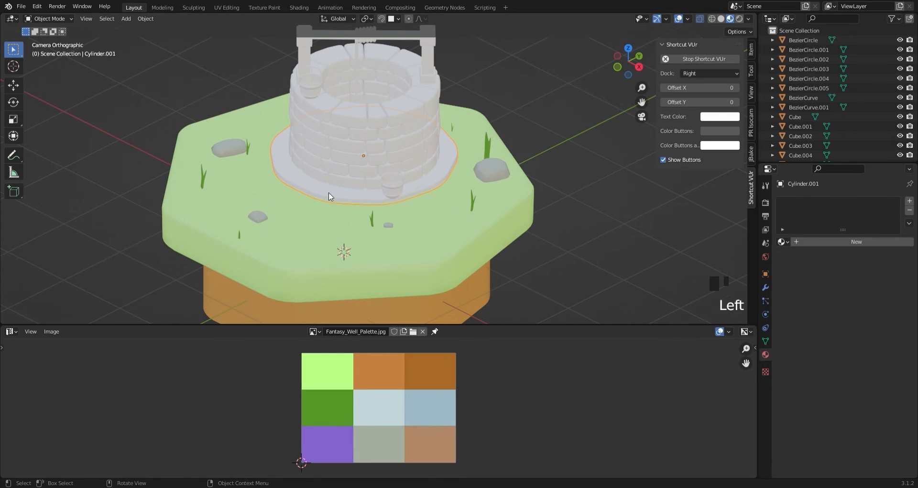
left_click(784, 242)
left_click(808, 320)
Create a material named Wood on the well's horizontal crossbeam, with its base color sampled from the palette's brown.
scroll(543, 96, "down", 1)
middle_click_drag(382, 86, 369, 155, "shift")
scroll(377, 120, "up", 3)
left_click(382, 92)
left_click(856, 242)
left_click(872, 343)
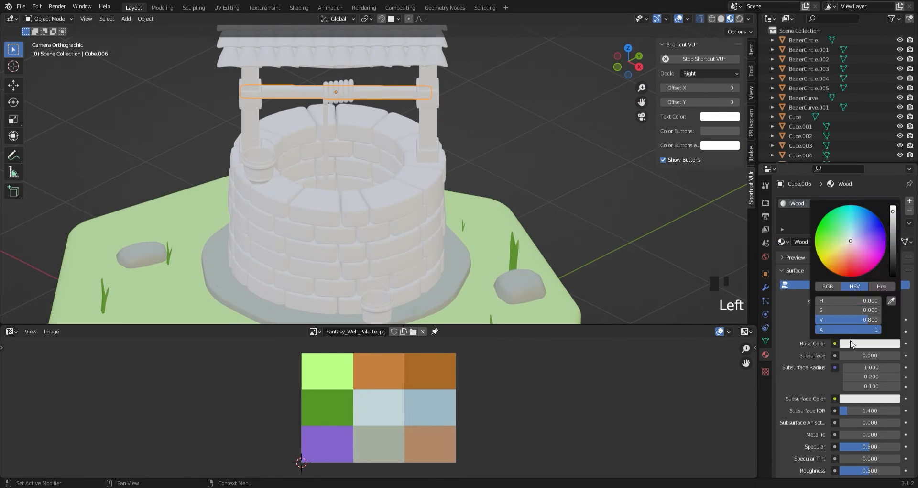
left_click(890, 300)
left_click(379, 371)
Assign the Wood material to the well's posts, braces and roof beams.
left_click(250, 125)
left_click(428, 125, "shift")
middle_click_drag(472, 144, 407, 95)
left_click(249, 85, "shift")
left_click(783, 242)
left_click(808, 338)
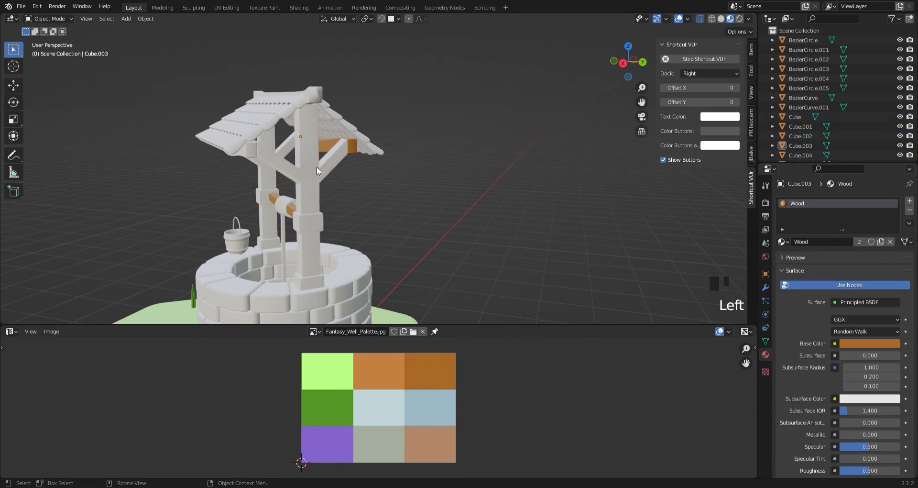
left_click(317, 167)
left_click(784, 242)
left_click(808, 337)
left_click(268, 168)
left_click(783, 242)
left_click(808, 338)
Create a material named Roof in the palette's purple for the roof tiles and assign it to the opposite roof side.
left_click(306, 139)
left_click(856, 242)
double_click(818, 242)
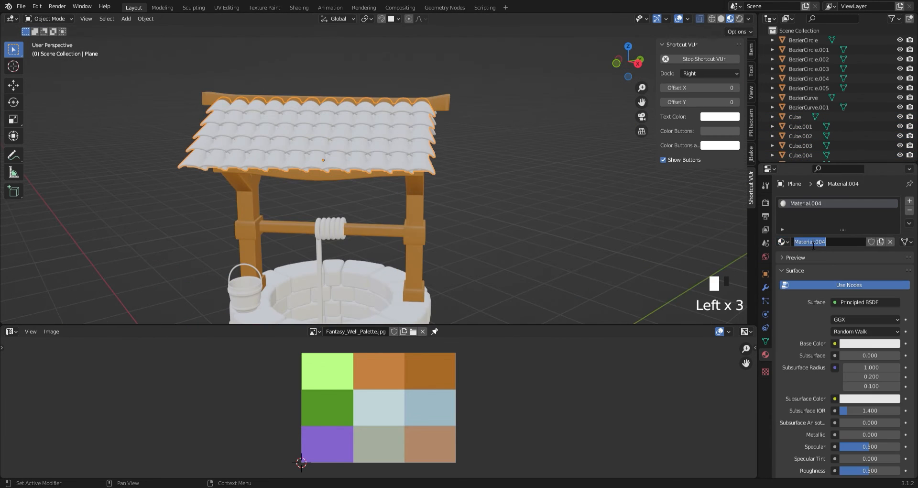
type("Roof")
left_click(873, 343)
left_click(328, 443)
left_click(783, 242)
left_click(808, 322)
Give one ring of the rope coil a new material with its base color sampled from the palette's tan-brown swatch.
scroll(389, 235, "up", 4)
left_click(311, 289)
left_click(822, 243)
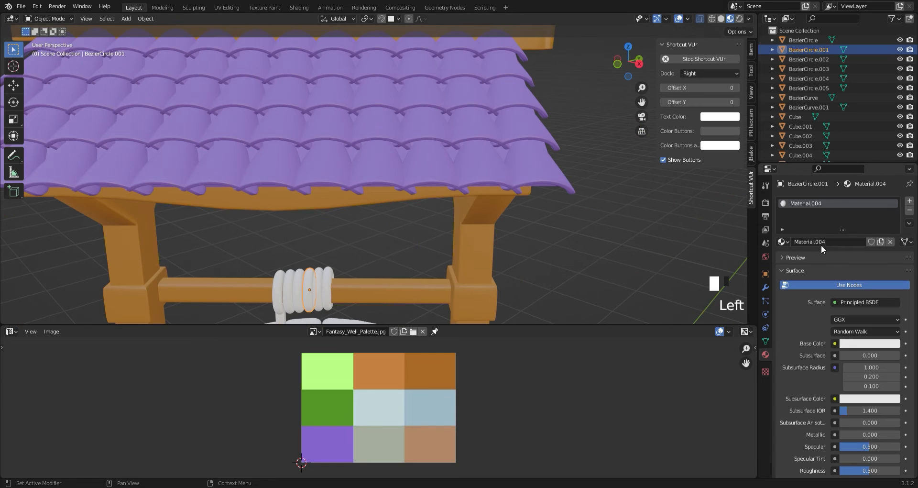
left_click(379, 371)
left_click(873, 344)
left_click(895, 301)
left_click(430, 444)
Name the rope ring's material Rope and assign it to the remaining coil rings and the hanging rope.
left_click(331, 261)
left_click(783, 242)
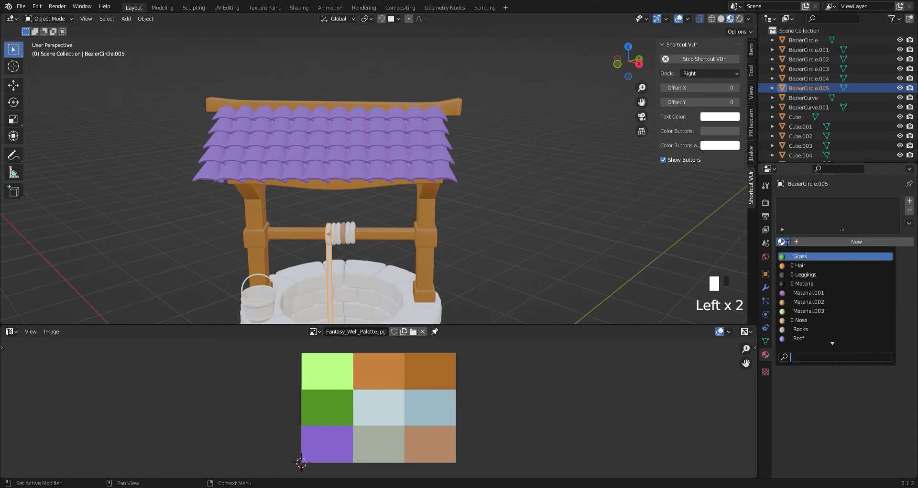
left_click(808, 328)
left_click(328, 289)
left_click(784, 242)
left_click(809, 329)
left_click(289, 289)
left_click(784, 242)
left_click(809, 328)
scroll(416, 271, "up", 3)
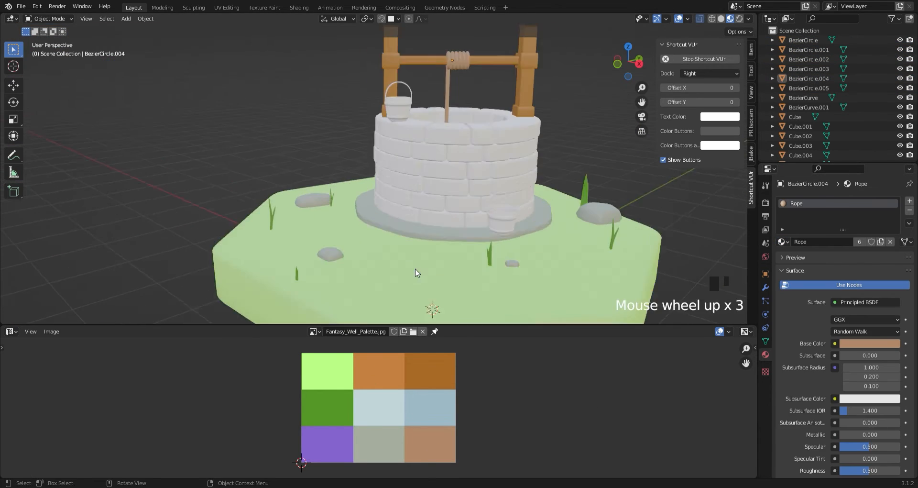
Isolate the hanging bucket and give it a material named Buvket with its base color sampled from the palette's orange swatch.
left_click(400, 102)
key("slash")
left_click(378, 372)
Select the face loops around the outer side of the bucket's upper band.
key("Tab")
scroll(406, 230, "up", 7)
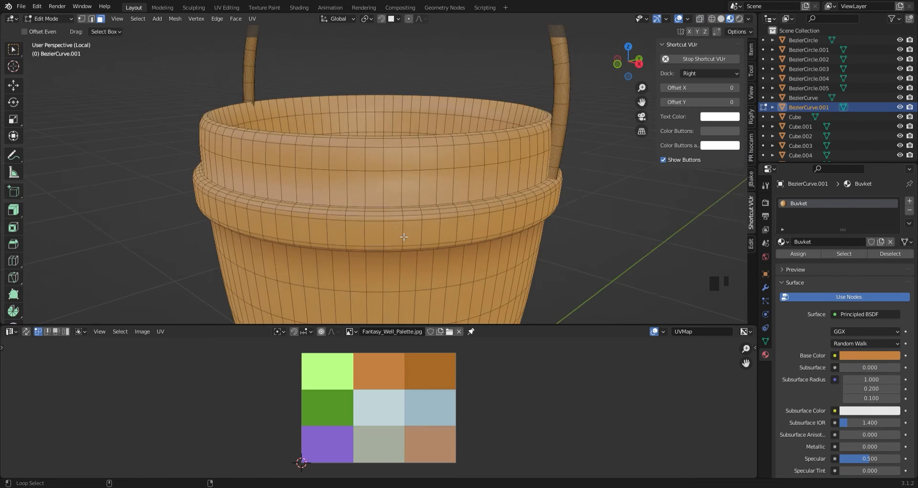
left_click(419, 283, "alt")
key("ctrl+z")
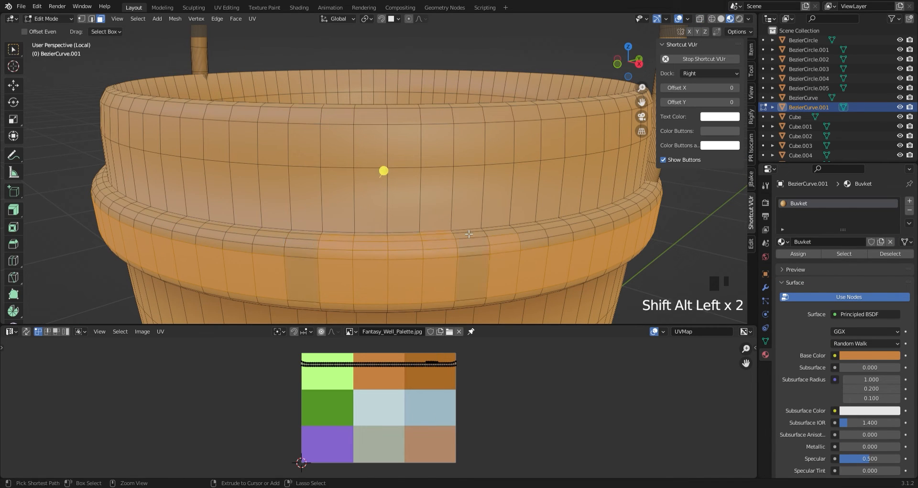
left_click(507, 229, "shift")
middle_click_drag(507, 229, 471, 241)
Add the faces along the upper edge of the bucket's upper band to the selection, all the way around.
left_click_drag(503, 312, 472, 289, "shift")
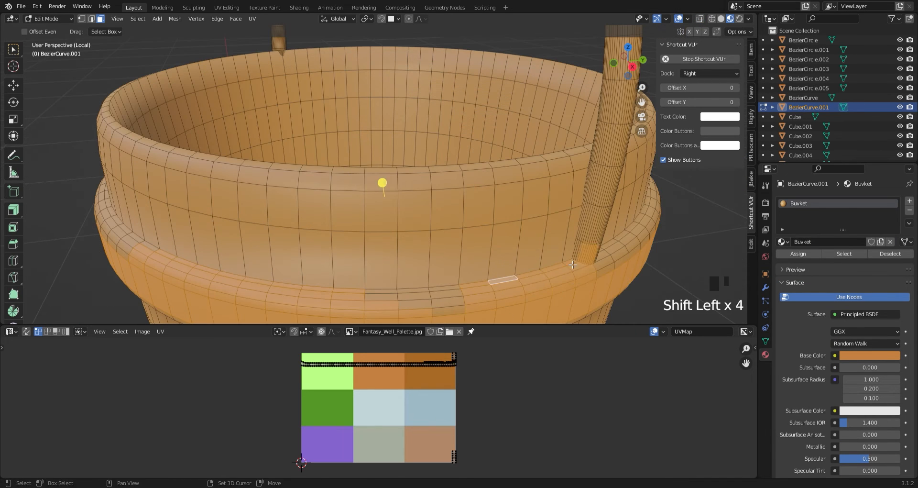
middle_click_drag(573, 265, 433, 281)
left_click(433, 281, "shift")
middle_click_drag(493, 252, 425, 260)
left_click_drag(495, 296, 354, 272, "shift")
middle_click_drag(433, 280, 351, 294)
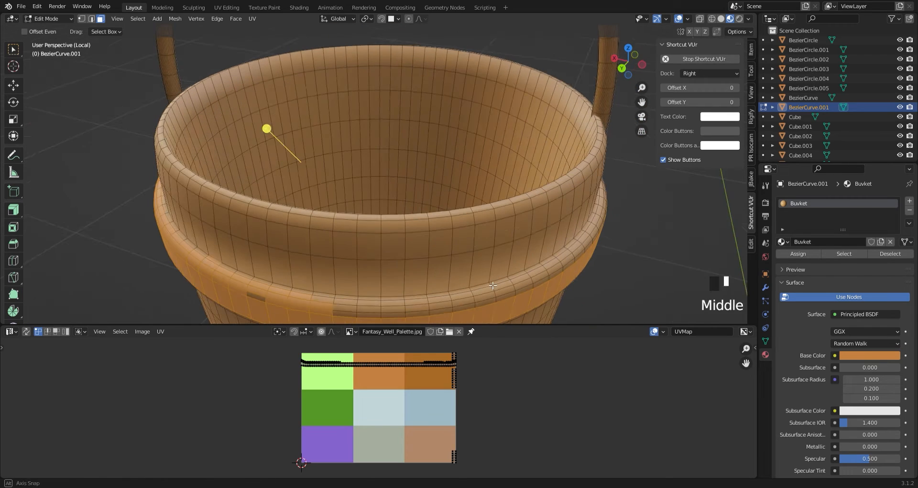
left_click_drag(497, 314, 334, 297, "shift")
middle_click_drag(412, 301, 382, 297)
left_click_drag(507, 319, 299, 305, "shift")
middle_click_drag(431, 292, 372, 297)
left_click_drag(506, 306, 281, 301, "shift")
middle_click_drag(407, 291, 363, 291)
scroll(364, 291, "down", 1)
scroll(363, 291, "up", 1)
left_click_drag(457, 313, 290, 309, "shift")
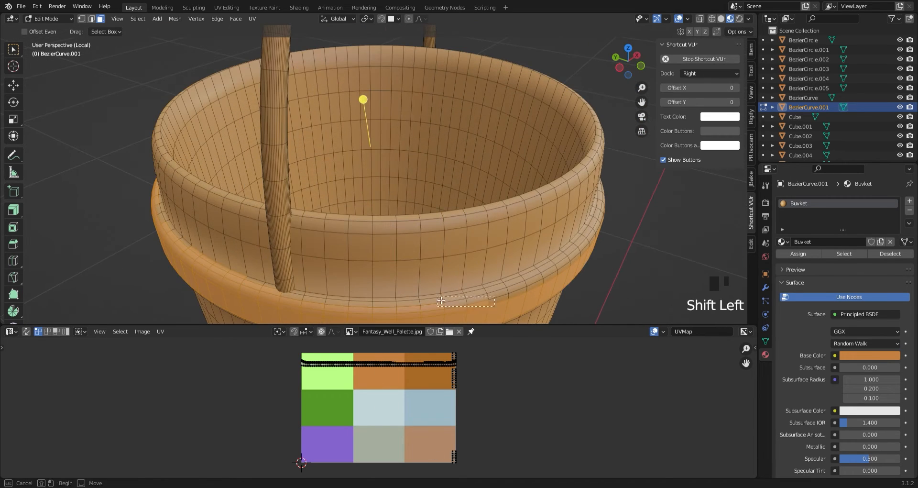
left_click(378, 304, "shift")
middle_click_drag(411, 302, 351, 281)
left_click(233, 277, "shift")
left_click(383, 280, "shift")
left_click(468, 281, "shift")
middle_click_drag(593, 259, 460, 255)
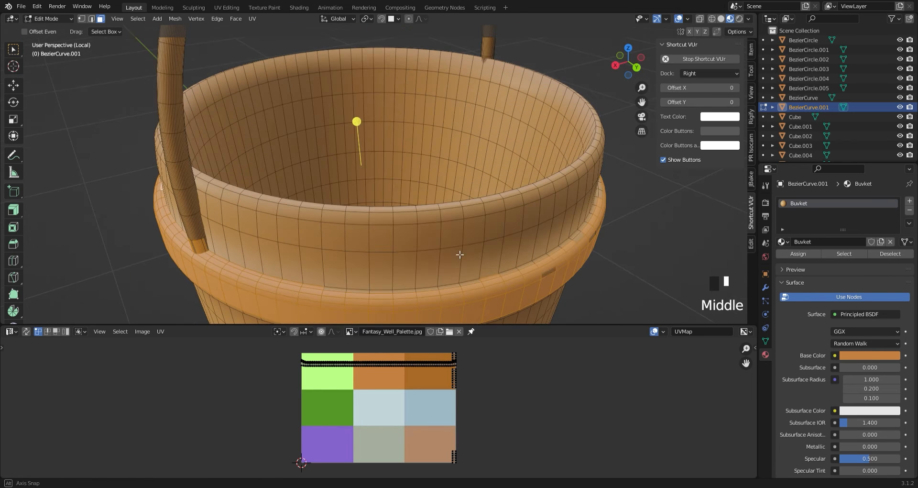
middle_click_drag(530, 267, 534, 229)
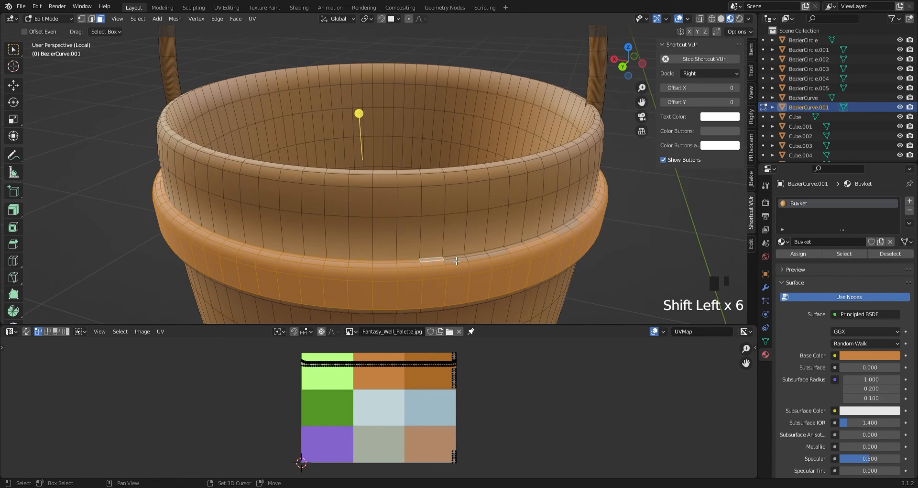
left_click(499, 253, "shift")
left_click(492, 274, "shift")
Add the faces along the underside of the upper band to the selection around the whole bucket.
middle_click_drag(531, 260, 471, 119)
left_click(521, 266, "shift")
left_click(518, 115, "shift")
left_click(281, 81, "shift")
middle_click_drag(488, 72, 431, 67)
left_click_drag(417, 54, 473, 70, "shift")
left_click(375, 84, "shift")
middle_click_drag(474, 72, 321, 79)
left_click_drag(219, 71, 233, 81, "shift")
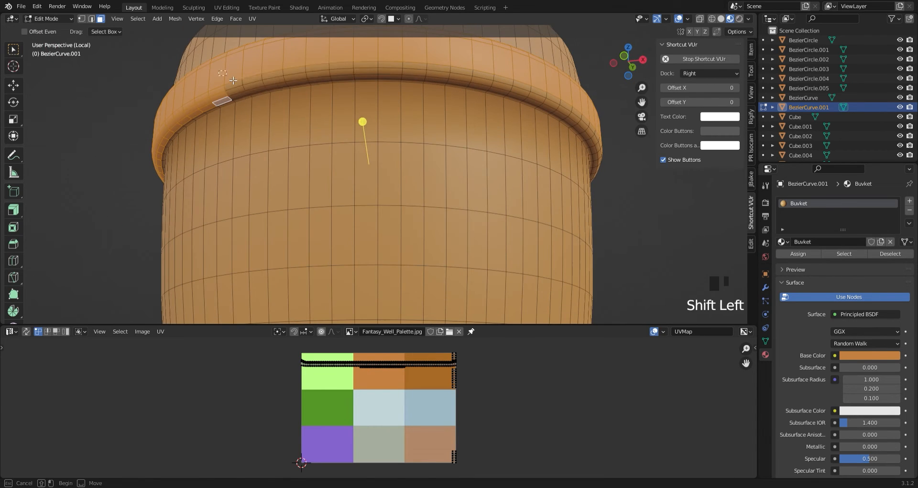
left_click_drag(345, 60, 466, 79, "shift")
middle_click_drag(466, 80, 411, 84)
left_click(225, 102, "shift")
left_click_drag(475, 94, 475, 94, "shift")
middle_click_drag(475, 94, 437, 117)
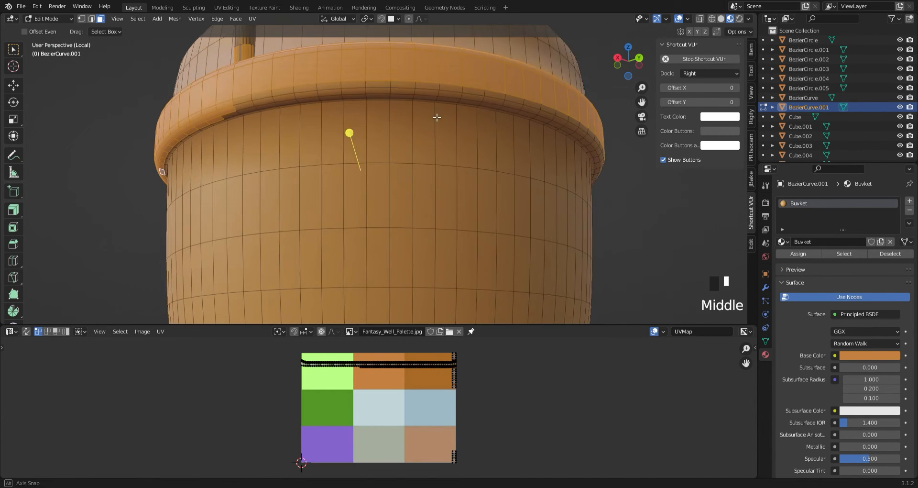
left_click_drag(344, 101, 427, 108, "shift")
middle_click_drag(427, 108, 397, 103)
left_click_drag(362, 60, 452, 98, "shift")
middle_click_drag(452, 98, 381, 111)
left_click_drag(306, 90, 392, 112, "shift")
middle_click_drag(479, 113, 373, 108)
left_click_drag(351, 86, 437, 93, "shift")
middle_click_drag(437, 93, 345, 72)
left_click(345, 71, "alt+shift")
middle_click_drag(344, 72, 258, 60)
left_click(236, 60, "alt+shift")
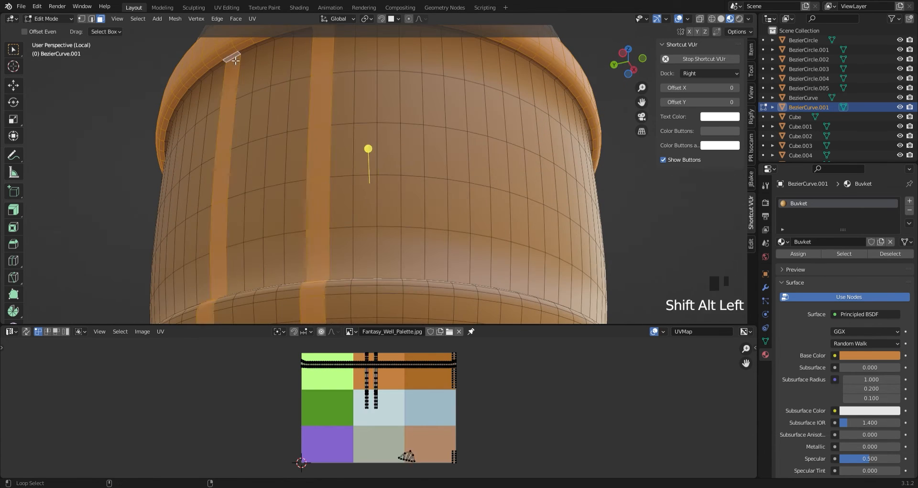
Add a second material colored from the palette's grey-green swatch and assign it to the selected upper band faces.
left_click(910, 201)
left_click(844, 261)
left_click(870, 375)
left_click(891, 334)
left_click(380, 443)
left_click(798, 273)
scroll(524, 242, "down", 3)
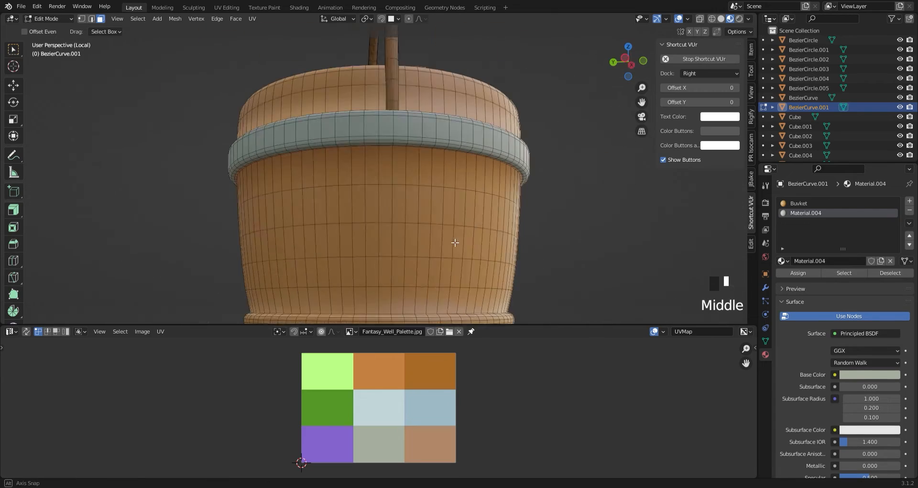
Select the faces around the outer side and upper edge of the bucket's lower band.
left_click(400, 306, "alt+shift")
middle_click_drag(377, 299, 530, 105)
left_click_drag(531, 105, 546, 116, "shift")
middle_click_drag(546, 116, 334, 244)
left_click_drag(334, 244, 460, 271, "shift")
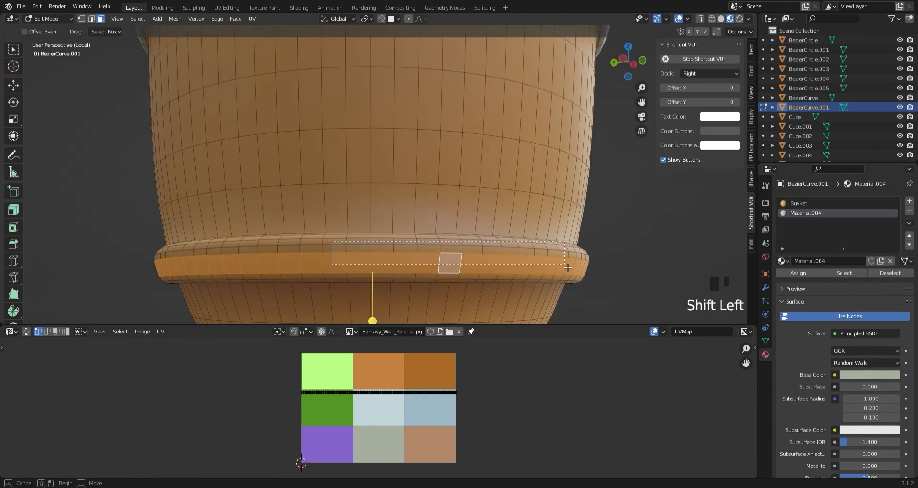
middle_click_drag(460, 271, 306, 280)
left_click_drag(306, 280, 421, 299, "shift")
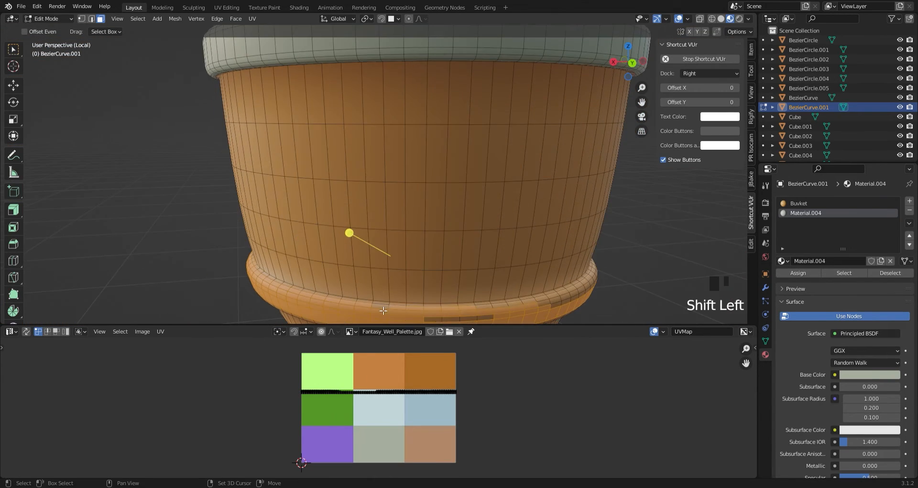
middle_click_drag(421, 299, 339, 287)
left_click_drag(339, 287, 440, 304, "shift")
middle_click_drag(440, 303, 347, 268)
left_click_drag(347, 268, 479, 298, "shift")
middle_click_drag(478, 297, 421, 289)
left_click_drag(421, 289, 493, 306, "shift")
middle_click_drag(493, 306, 458, 303)
left_click_drag(459, 304, 451, 305, "shift")
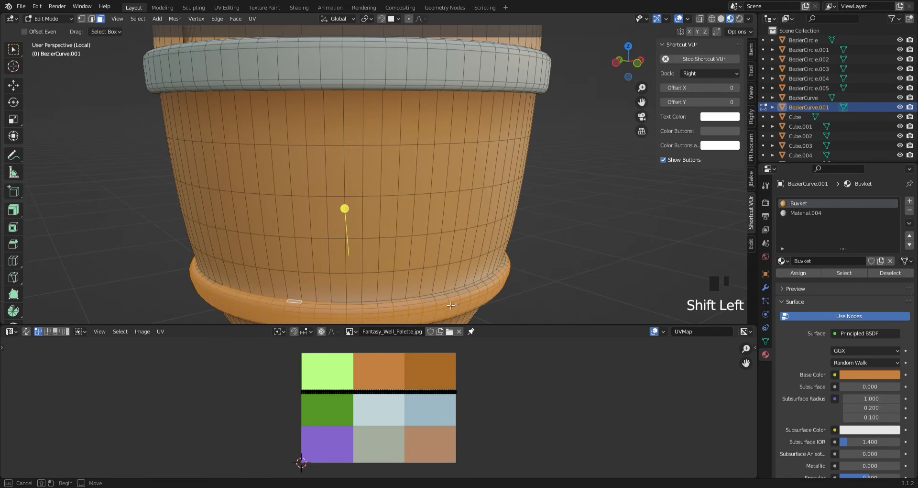
middle_click_drag(359, 307, 323, 299)
left_click_drag(323, 299, 430, 301, "shift")
middle_click_drag(430, 302, 395, 296)
left_click_drag(395, 296, 391, 296, "shift")
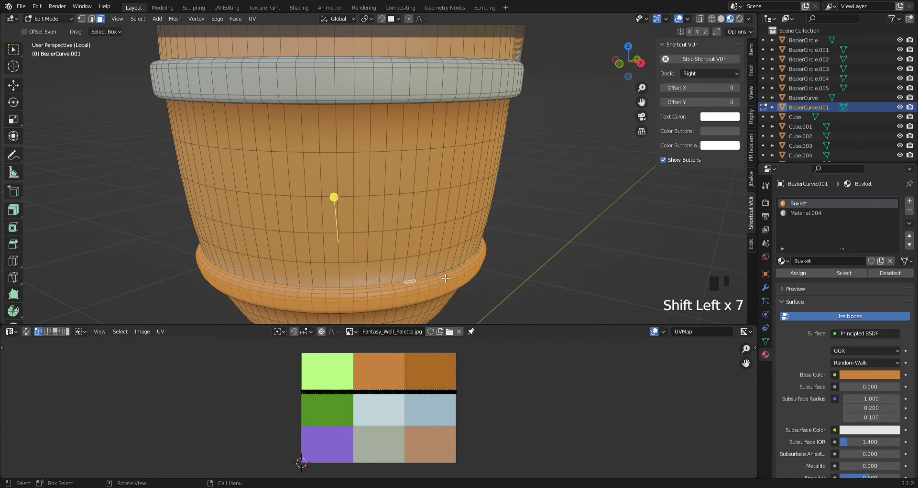
scroll(445, 278, "up", 3)
left_click(382, 290, "shift")
left_click(403, 289, "shift")
middle_click_drag(421, 306, 537, 308, "shift")
left_click(389, 302, "shift")
left_click(397, 297, "shift")
left_click_drag(537, 308, 536, 308, "shift")
left_click(564, 286, "shift")
middle_click_drag(564, 286, 421, 292)
left_click(417, 311, "shift")
left_click(395, 312, "shift")
left_click(376, 312, "shift")
Add the faces along the underside of the lower band to the selection, closing all gaps around the bucket.
middle_click_drag(354, 249, 289, 67)
left_click_drag(346, 68, 421, 90, "shift")
middle_click_drag(421, 90, 320, 103)
left_click_drag(205, 116, 246, 138, "shift")
middle_click_drag(388, 144, 316, 148)
left_click_drag(316, 149, 359, 154, "shift")
middle_click_drag(411, 148, 368, 131)
left_click_drag(400, 133, 453, 141, "shift")
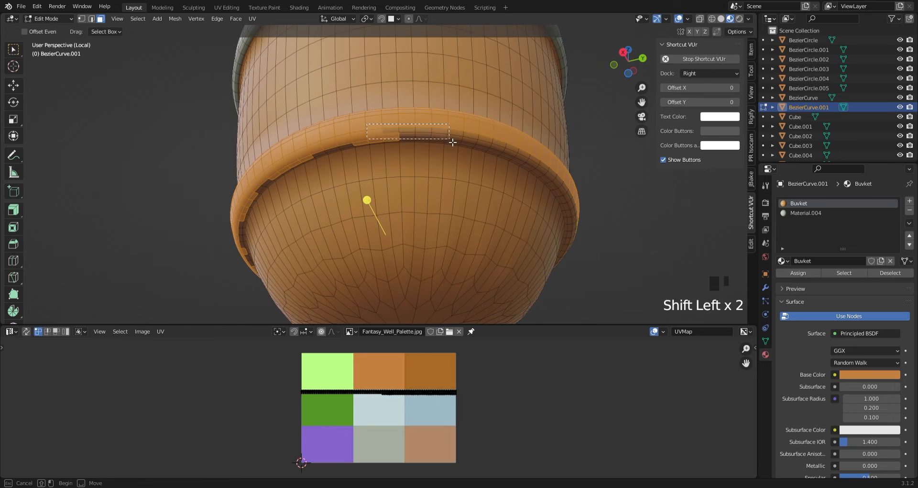
middle_click_drag(453, 141, 388, 125)
left_click_drag(395, 127, 419, 121, "shift")
scroll(362, 100, "up", 2)
middle_click_drag(419, 125, 332, 126)
left_click(335, 127, "shift")
left_click_drag(397, 113, 472, 91, "shift")
middle_click_drag(471, 91, 418, 100)
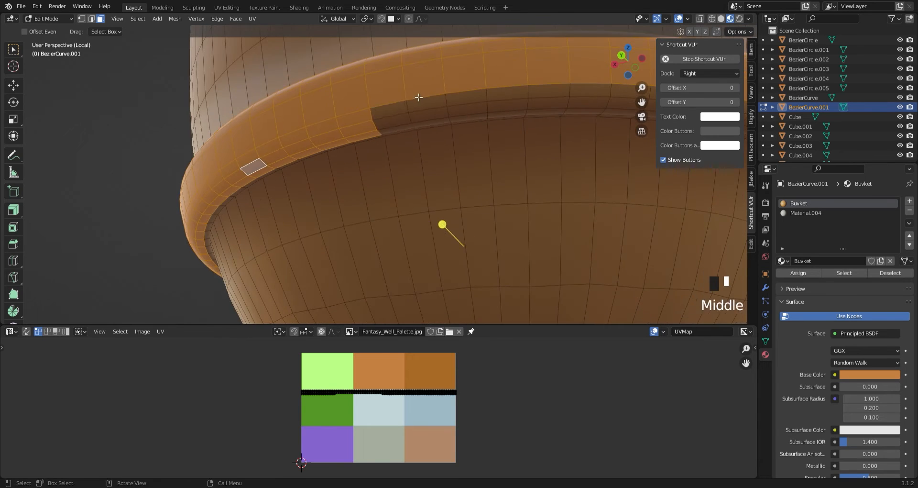
left_click_drag(418, 100, 383, 115, "shift")
middle_click_drag(383, 115, 212, 121)
left_click(212, 121, "shift")
left_click_drag(318, 62, 402, 84, "shift")
middle_click_drag(402, 84, 306, 124)
left_click_drag(135, 164, 525, 174, "shift")
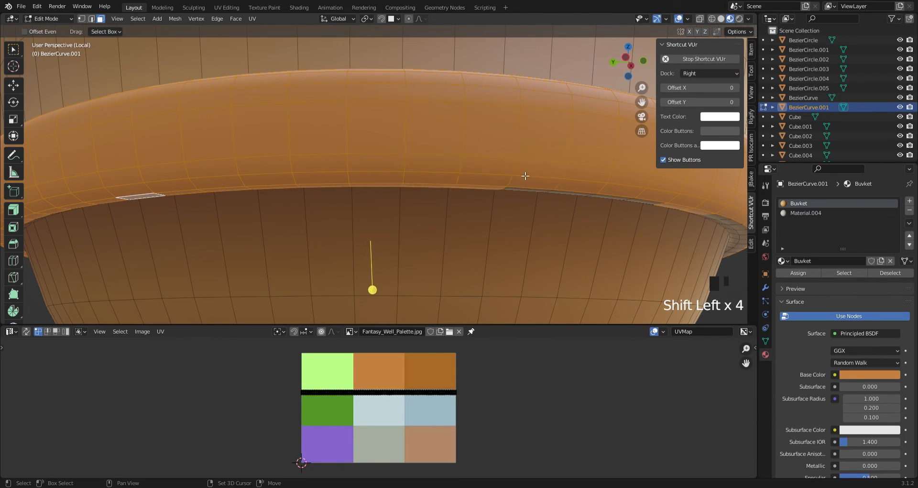
middle_click_drag(525, 174, 450, 129)
left_click(517, 118, "shift")
left_click_drag(536, 117, 617, 146, "shift")
middle_click_drag(407, 115, 330, 270)
Assign the grey-green Material.004 to the selected lower band faces and leave mesh editing.
scroll(335, 114, "down", 2)
left_click(813, 212)
left_click(798, 273)
key("Tab")
scroll(381, 87, "down", 5)
Select the upper part of the bucket's handle in see-through view and assign the grey-green Material.004 to it.
key("Tab")
middle_click_drag(381, 88, 407, 82)
key("alt+z")
left_click_drag(461, 92, 245, 40)
Select the handle section just above the bucket's rim and assign the grey-green Material.004 to it.
scroll(335, 95, "up", 6)
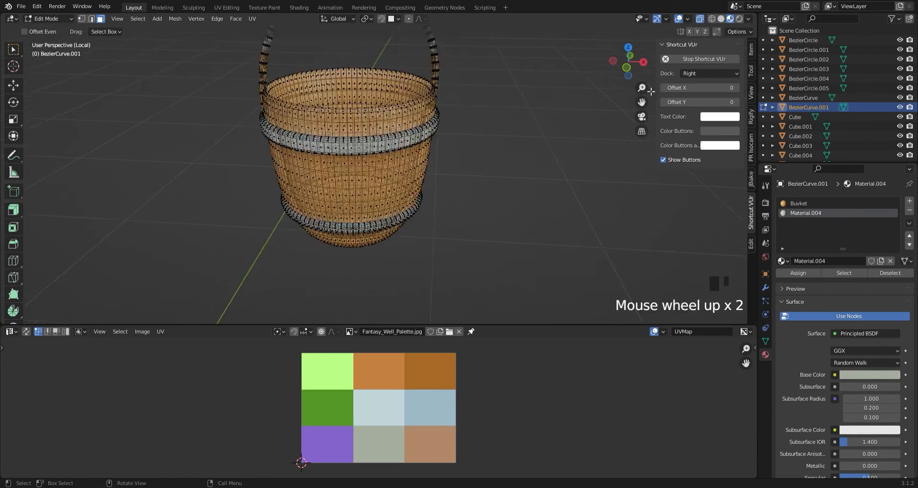
middle_click_drag(407, 91, 268, 215, "shift")
left_click_drag(163, 132, 211, 194)
middle_click_drag(221, 242, 225, 266)
scroll(225, 266, "down", 2)
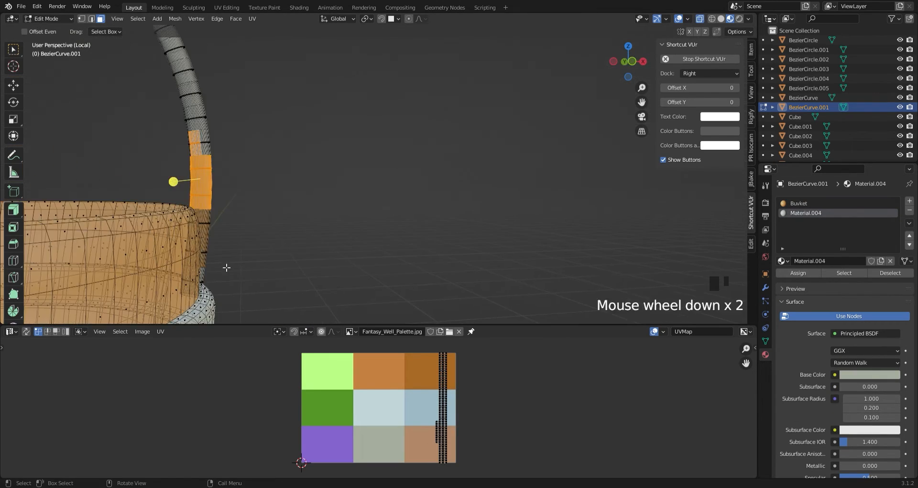
scroll(225, 267, "up", 4)
left_click(798, 273)
Select the bucket wall faces around the handle's lower end in see-through view and hide them.
scroll(345, 211, "down", 4)
left_click(344, 210)
middle_click_drag(344, 210, 306, 215)
key("alt+z")
left_click(165, 239)
middle_click_drag(165, 239, 268, 239)
key("Tab")
key("Tab")
key("alt+z")
left_click_drag(263, 208, 332, 243)
middle_click_drag(325, 309, 315, 277)
left_click_drag(273, 229, 328, 305, "shift")
left_click(328, 297)
middle_click_drag(335, 292, 263, 258)
key("h")
Select the exposed lower faces of the handle, assign the grey-green Material.004 to them and leave mesh editing.
left_click_drag(225, 268, 243, 293)
key("alt+z")
scroll(242, 293, "down", 3)
middle_click_drag(242, 293, 138, 249)
scroll(139, 248, "up", 7)
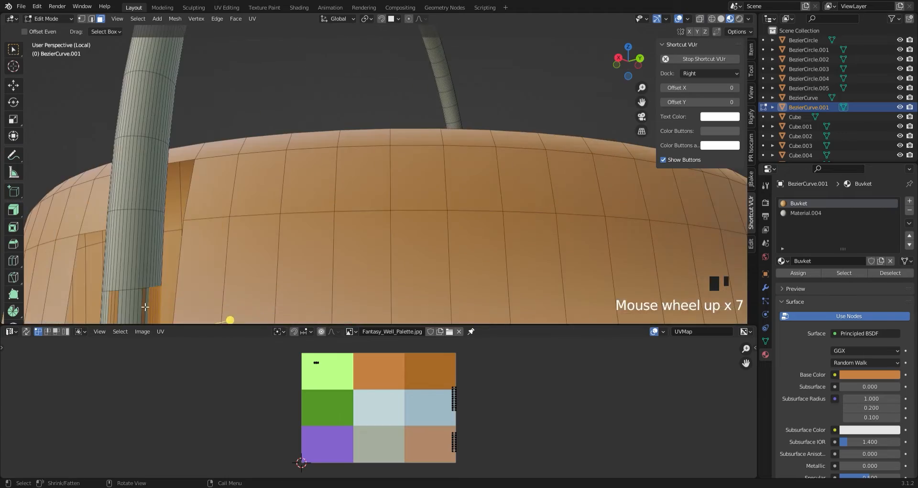
left_click(136, 225)
middle_click_drag(431, 144, 236, 115)
left_click(606, 76)
key("Tab")
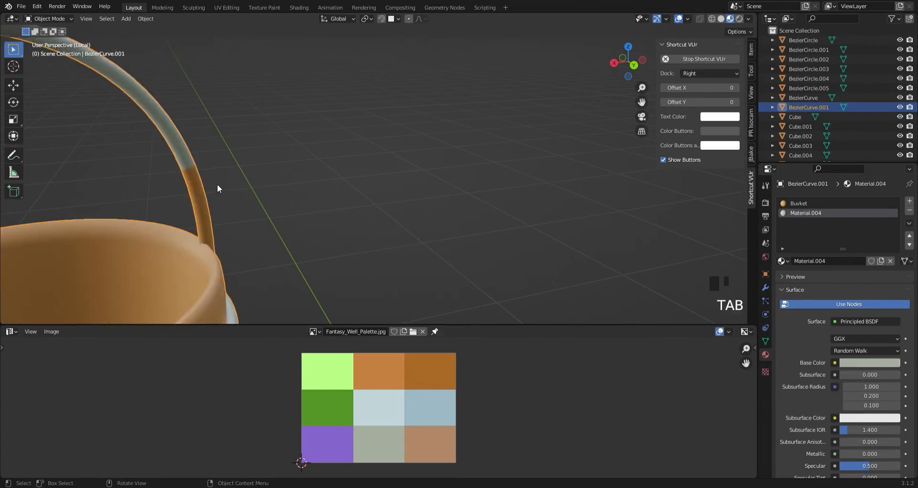
Select the still brown section on the handle's other side above the rim and assign Material.004 to it.
key("Tab")
key("alt+z")
left_click_drag(310, 225, 366, 289)
middle_click_drag(330, 153, 369, 153)
left_click_drag(335, 249, 396, 306, "shift")
left_click(798, 273)
left_click(478, 215)
Hide the bucket wall faces that cover the lower end of the handle's other side.
middle_click_drag(478, 215, 296, 215)
left_click(206, 242)
key("h")
scroll(647, 104, "down", 20)
left_click(152, 199)
key("h")
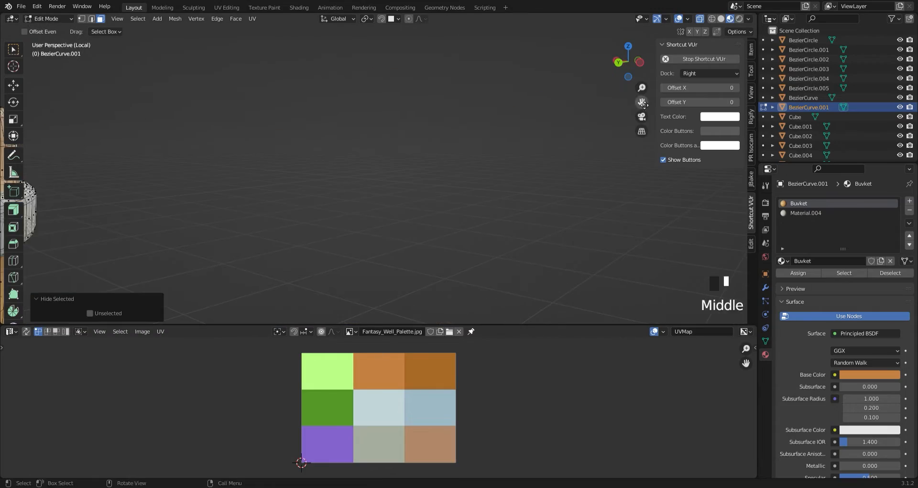
Select the handle's remaining brown faces below the rim and assign the grey-green Material.004 to them.
scroll(296, 216, "down", 6)
scroll(316, 191, "up", 7)
left_click_drag(313, 134, 339, 239)
key("alt+z")
middle_click_drag(343, 287, 338, 254)
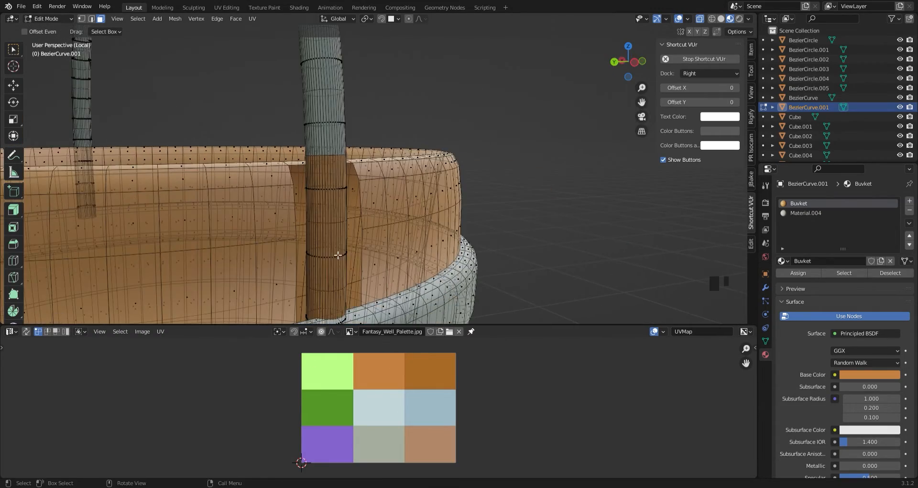
left_click_drag(316, 158, 339, 287)
left_click(806, 213)
left_click(798, 273)
middle_click_drag(338, 254, 555, 211)
left_click(542, 272)
left_click(806, 213)
left_click(798, 273)
left_click(461, 117)
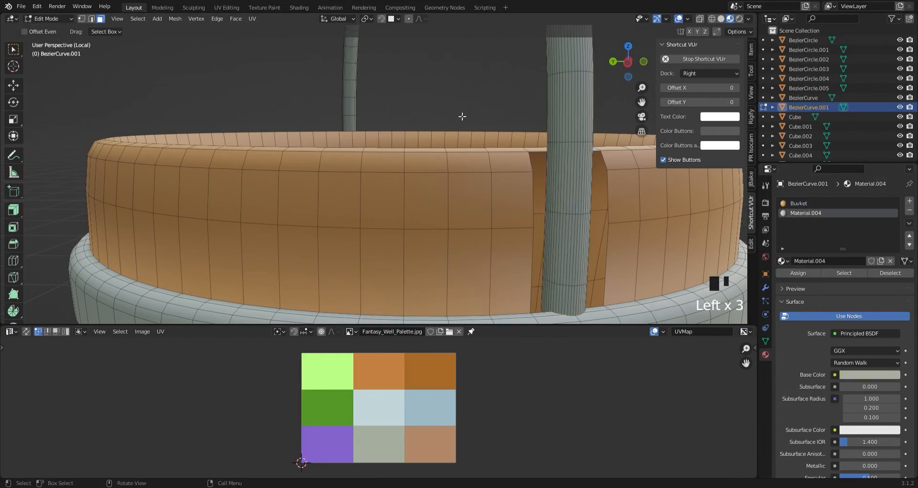
Assign the orange-brown Buvket material to the selected bucket faces and leave mesh editing.
key("Tab")
scroll(472, 145, "down", 12)
key("Tab")
middle_click_drag(430, 79, 378, 84)
left_click(799, 203)
left_click(803, 276)
key("Tab")
scroll(307, 153, "down", 5)
middle_click_drag(363, 157, 274, 160)
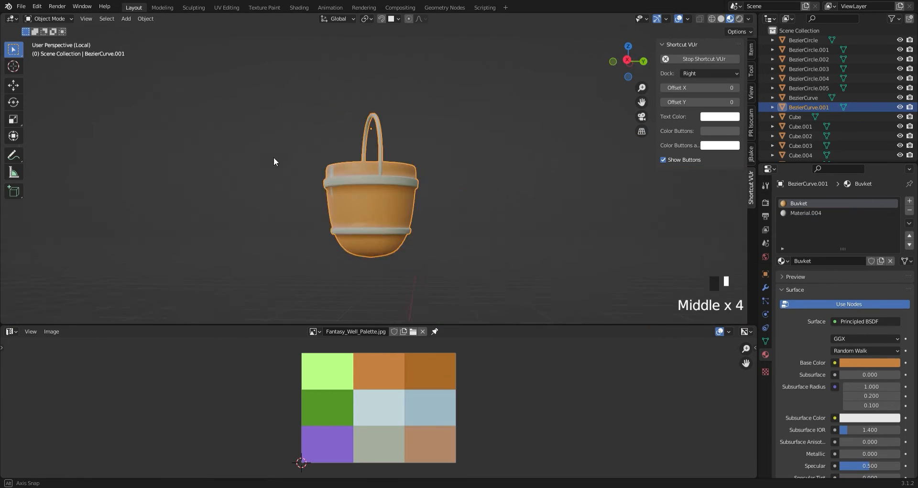
Check the bucket's faces up close in mesh editing and return from the isolated view to the full scene.
key("Tab")
scroll(526, 201, "up", 8)
left_click(679, 215)
scroll(455, 226, "down", 4)
key("Tab")
key("slash")
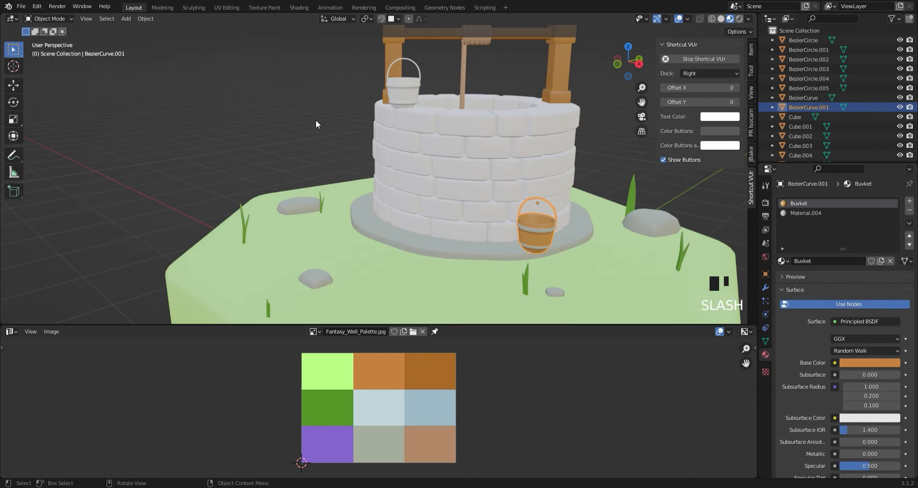
Delete the uncolored bucket on the well wall, duplicate the colored bucket and move the copy upward and along X.
left_click(403, 83)
key("Delete")
left_click(537, 234)
key("shift+d")
key("z")
key("g")
key("x")
left_click(294, 198)
Move the bucket copy about -0.33 m along Y onto the wall and rotate it about 29° around Z.
key("g")
key("y")
left_click(263, 208)
key("r")
key("z")
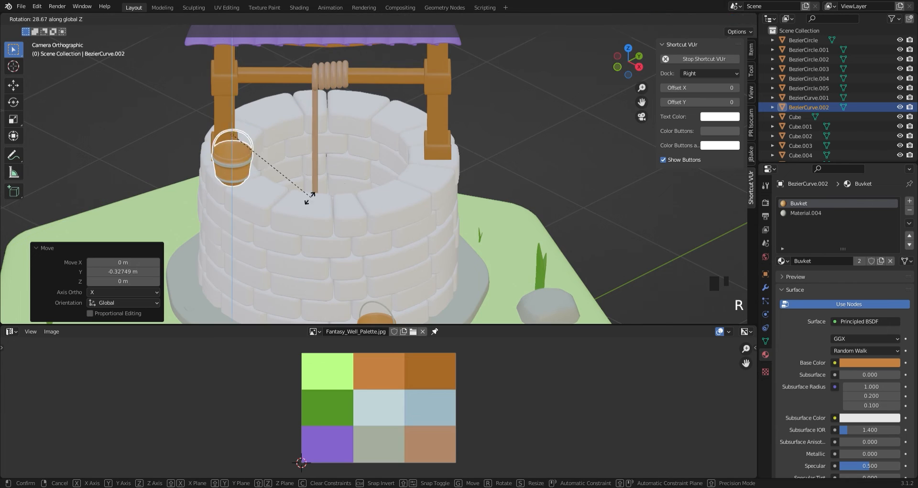
left_click(313, 194)
Fine-tune the bucket copy's place on the well wall along Y in side view and along X in front view.
key("KP_3")
key("g")
key("y")
left_click(393, 129)
key("KP_1")
key("g")
key("x")
left_click(502, 163)
left_click(509, 171)
Give the well's stone wall a new material with the palette's pale blue as base color and isolate the wall.
scroll(509, 170, "down", 4)
left_click(353, 221)
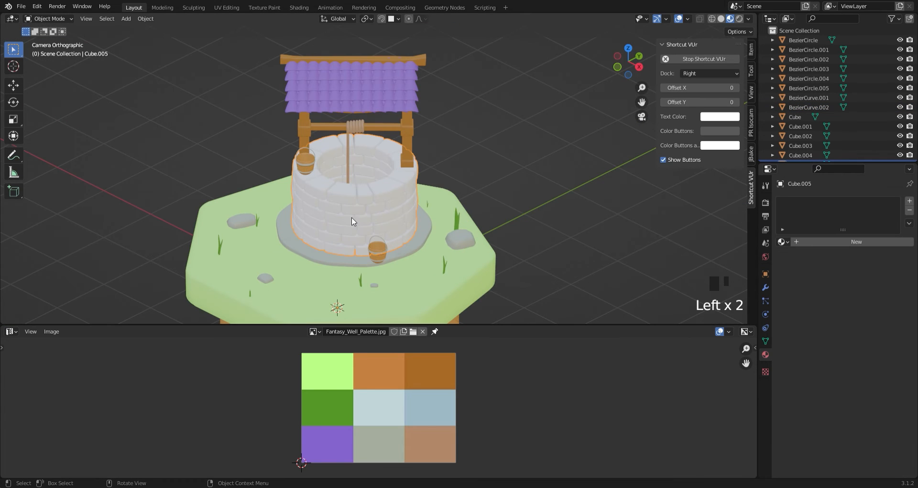
left_click(821, 243)
key("slash")
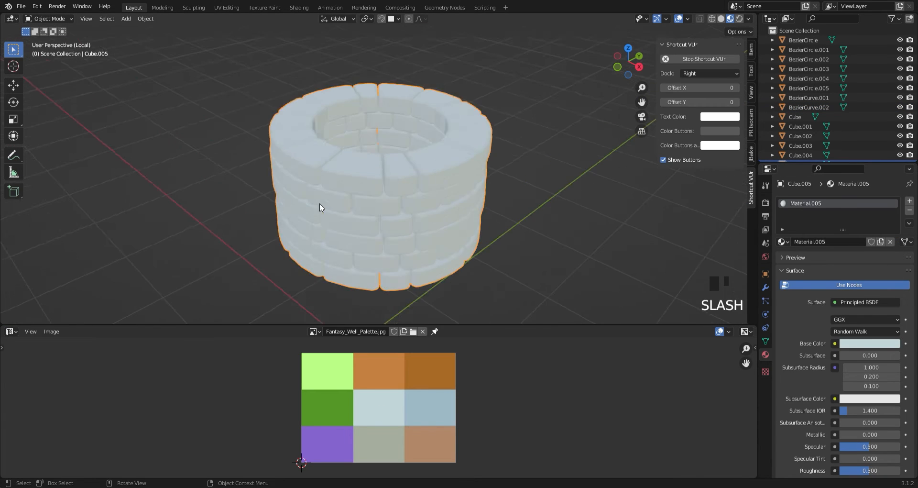
Select the top and inner side faces of one stone in the wall's uppermost ring, at the far side.
key("Tab")
scroll(410, 223, "up", 2)
scroll(410, 224, "up", 3)
middle_click_drag(410, 224, 410, 201)
key("KP_0")
scroll(410, 200, "up", 3)
left_click_drag(641, 102, 698, 120)
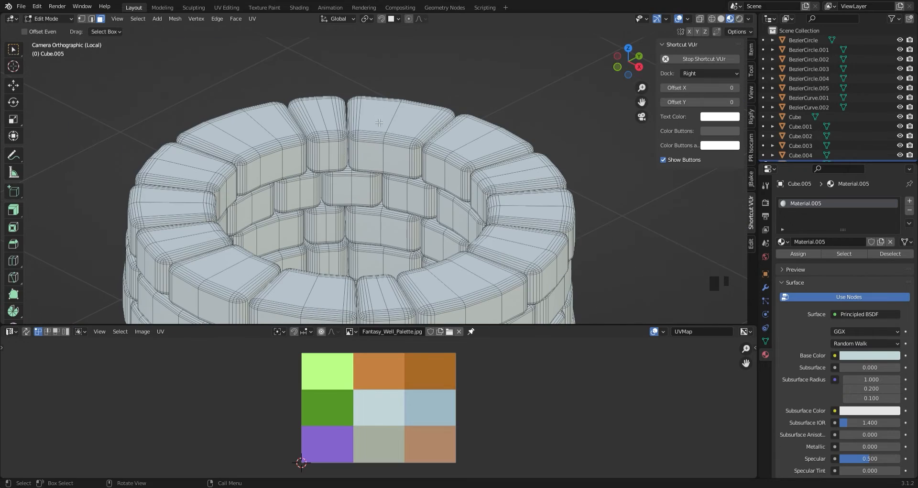
left_click_drag(419, 174, 421, 175, "shift")
scroll(411, 167, "up", 3)
left_click_drag(335, 139, 332, 95, "shift")
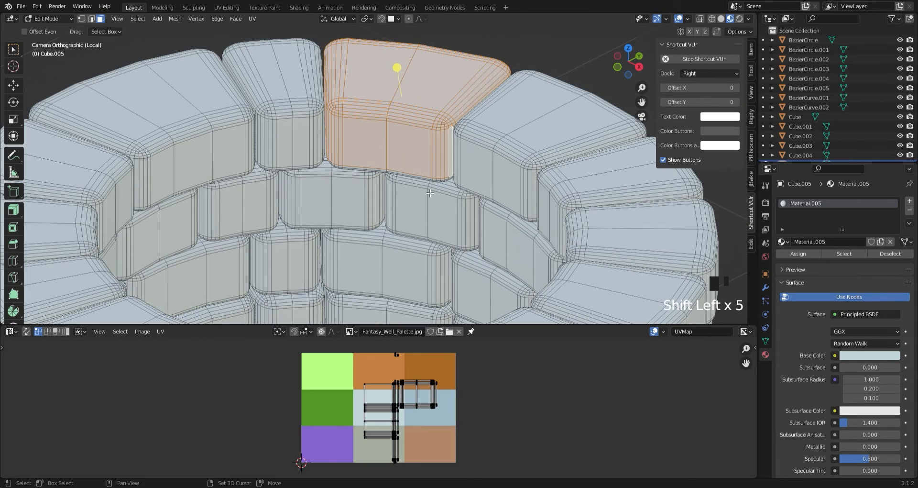
Add the faces along the stone's lower edge and sides to the selection.
middle_click_drag(431, 193, 427, 158)
scroll(428, 158, "up", 7)
middle_click_drag(416, 229, 435, 144, "shift")
scroll(436, 143, "up", 4)
left_click(469, 134, "shift")
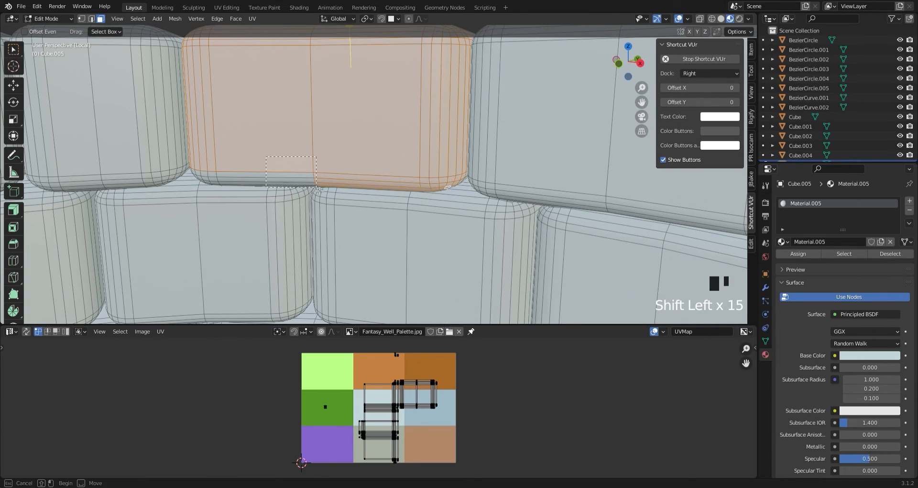
middle_click_drag(463, 194, 493, 194)
middle_click_drag(493, 194, 382, 258, "shift")
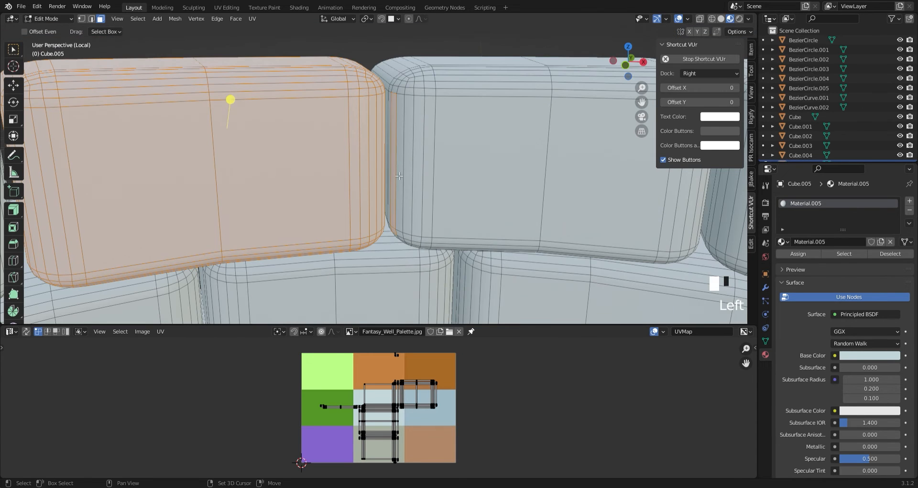
Add a second material with the palette's darker blue as base color, assign it to the selected stone and leave mesh editing.
left_click(909, 201)
left_click(841, 261)
left_click(857, 375)
left_click(895, 334)
left_click(438, 412)
left_click(798, 273)
key("Tab")
key("KP_0")
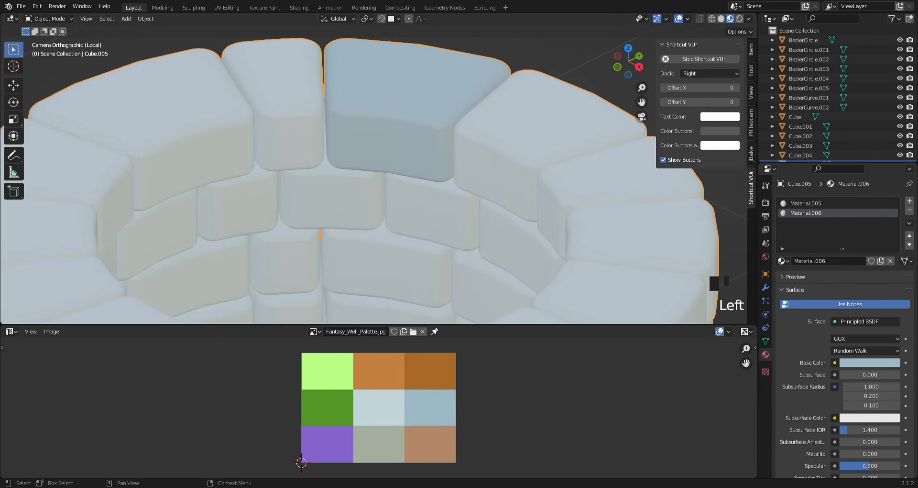
Select the front, upper and side faces of another stone, this time in a lower course of the wall.
scroll(389, 256, "down", 8)
key("Tab")
middle_click_drag(390, 256, 406, 186, "shift")
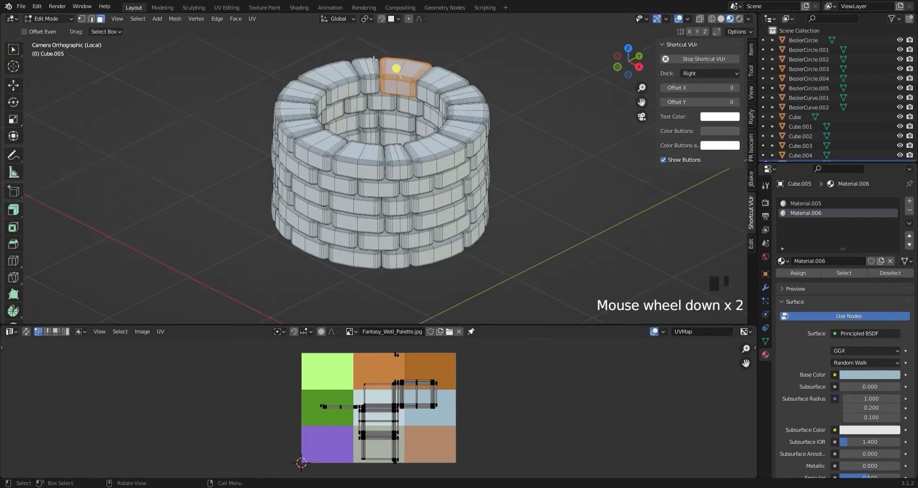
scroll(406, 186, "up", 5)
left_click(431, 192)
scroll(503, 205, "up", 3)
left_click(504, 195, "alt+shift")
left_click(525, 220, "alt+shift")
scroll(524, 198, "up", 2)
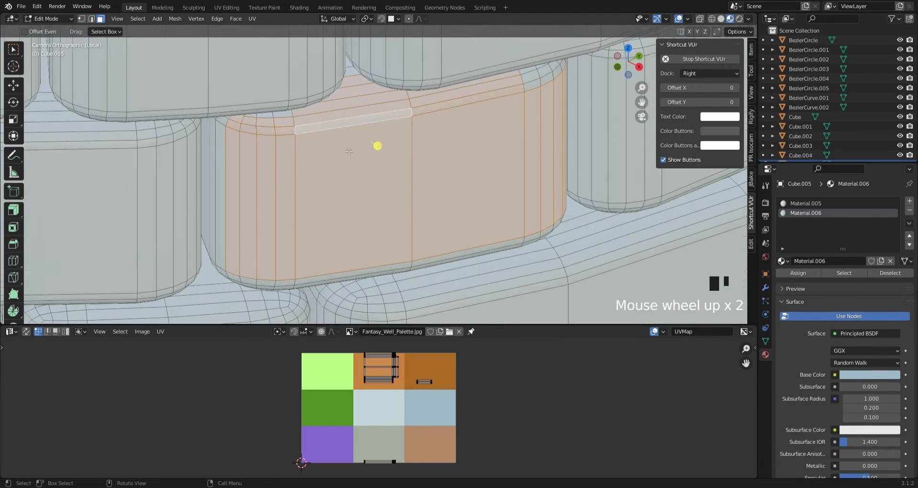
Add the faces along the lower edge and rounded corners of the current wall stone to the selection.
middle_click_drag(498, 191, 502, 134)
scroll(501, 134, "up", 7)
left_click_drag(662, 234, 294, 253, "shift")
middle_click_drag(267, 251, 486, 219, "shift")
left_click_drag(523, 218, 475, 194, "shift")
left_click_drag(544, 232, 544, 231, "shift")
middle_click_drag(544, 231, 307, 318)
Add the stone's remaining side and upper corner faces to the selection and assign Material.006 to the whole stone.
left_click(339, 124, "shift")
left_click(339, 210, "shift")
middle_click_drag(338, 210, 541, 248, "shift")
middle_click_drag(478, 201, 540, 220)
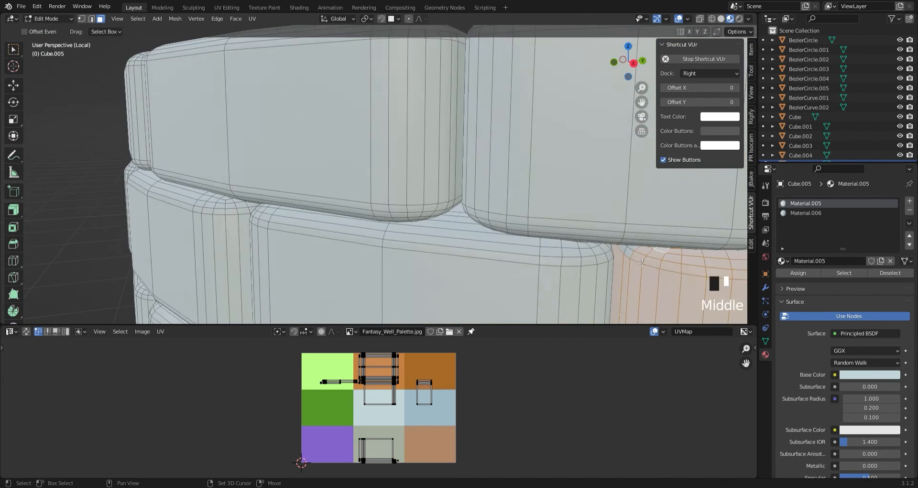
scroll(540, 220, "down", 4)
left_click(806, 213)
left_click(799, 273)
Select the front, upper and corner faces of another outer stone in the second-lowest course of the wall.
left_click(473, 76)
scroll(473, 144, "down", 5)
middle_click_drag(430, 158, 471, 167)
scroll(430, 192, "up", 6)
left_click_drag(311, 148, 459, 232)
scroll(444, 153, "up", 3)
left_click(508, 129, "shift")
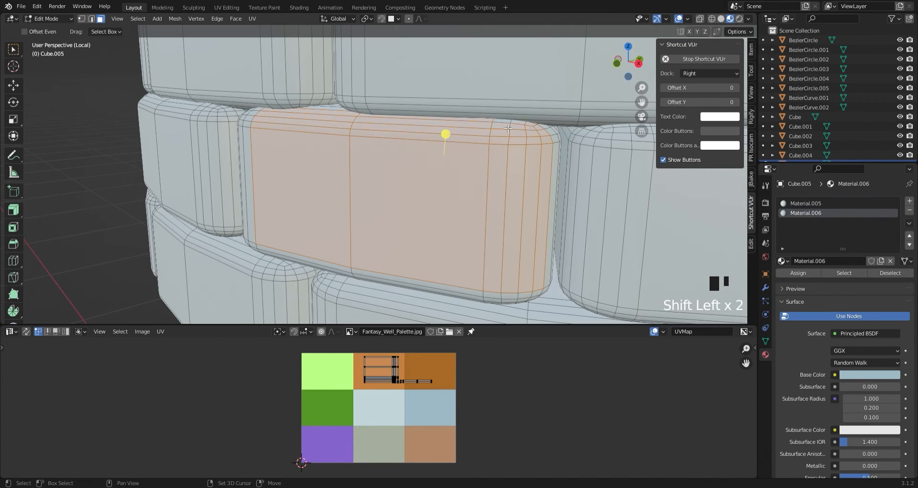
middle_click_drag(553, 129, 516, 123)
left_click(516, 124, "shift")
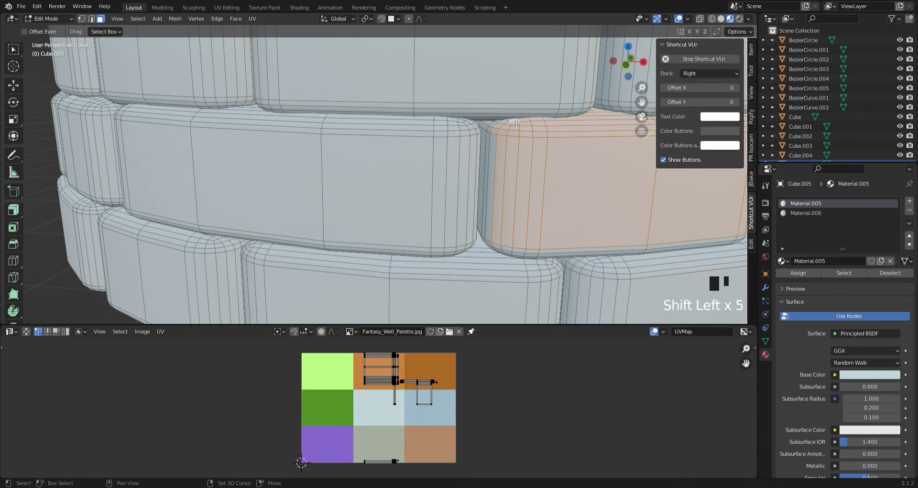
left_click(478, 156, "shift")
Add the missing side and edge faces so that this second-lowest-course stone is completely selected.
middle_click_drag(524, 202, 406, 186)
left_click(500, 168, "shift")
left_click(459, 167, "shift")
left_click(360, 167, "shift")
left_click(315, 168, "shift")
scroll(314, 168, "down", 6)
scroll(406, 186, "up", 5)
scroll(407, 186, "down", 2)
Add all outer faces of the adjoining bottom-course stone to the selection and assign Material.006 to both stones.
middle_click_drag(454, 287, 536, 316)
left_click_drag(536, 316, 466, 209, "shift")
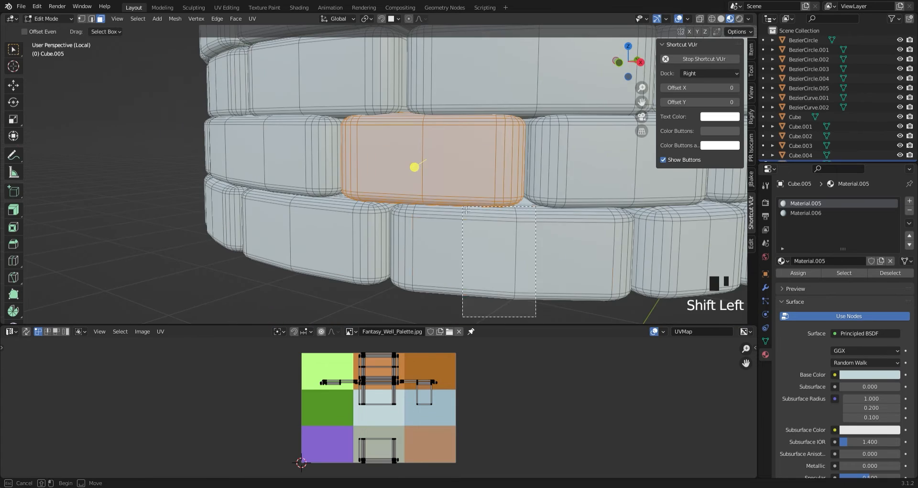
middle_click_drag(539, 298, 565, 253)
left_click_drag(538, 216, 553, 272, "shift")
middle_click_drag(550, 248, 478, 188)
left_click_drag(479, 188, 494, 228, "shift")
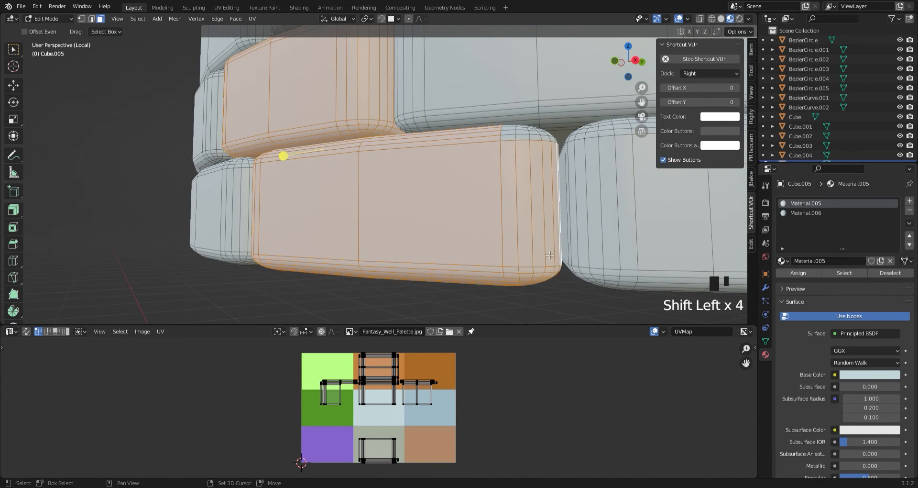
scroll(550, 255, "down", 2)
Select the top, front and side faces of a stone in the wall's uppermost ring.
left_click(431, 197)
scroll(430, 196, "down", 4)
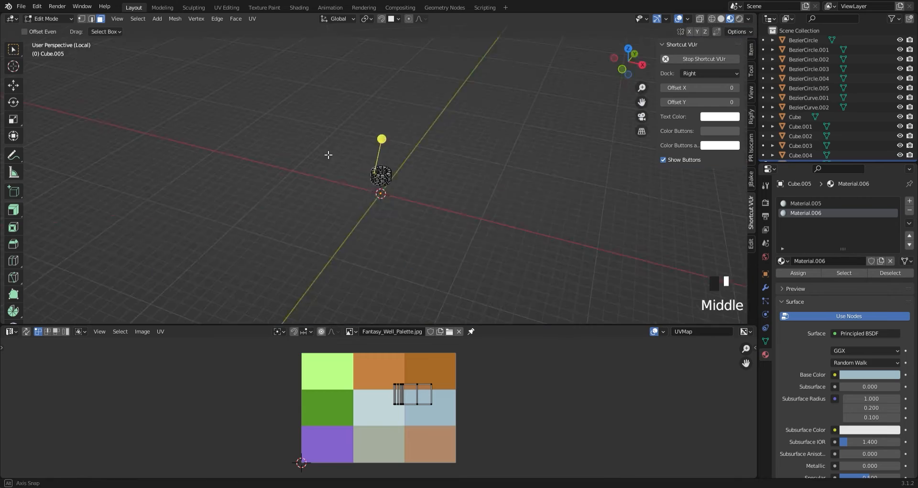
scroll(159, 150, "up", 4)
middle_click_drag(160, 150, 491, 203)
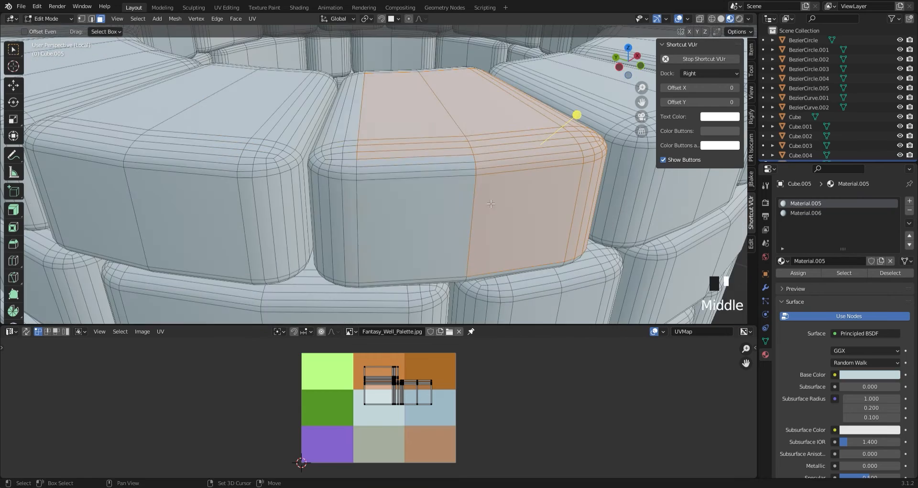
left_click_drag(313, 161, 322, 172, "shift")
middle_click_drag(325, 165, 312, 115)
left_click_drag(321, 94, 430, 66, "shift")
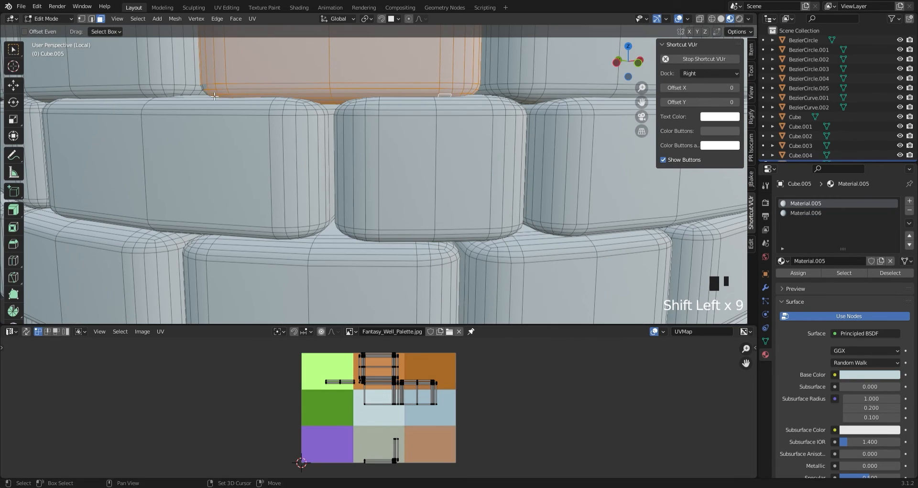
Add the top-ring stone's remaining lower edge faces, assign Material.006 to it and leave mesh editing.
middle_click_drag(204, 98, 330, 208)
scroll(415, 178, "up", 3)
left_click(377, 174, "shift")
scroll(377, 174, "down", 5)
left_click_drag(330, 197, 268, 208, "shift")
left_click(506, 249)
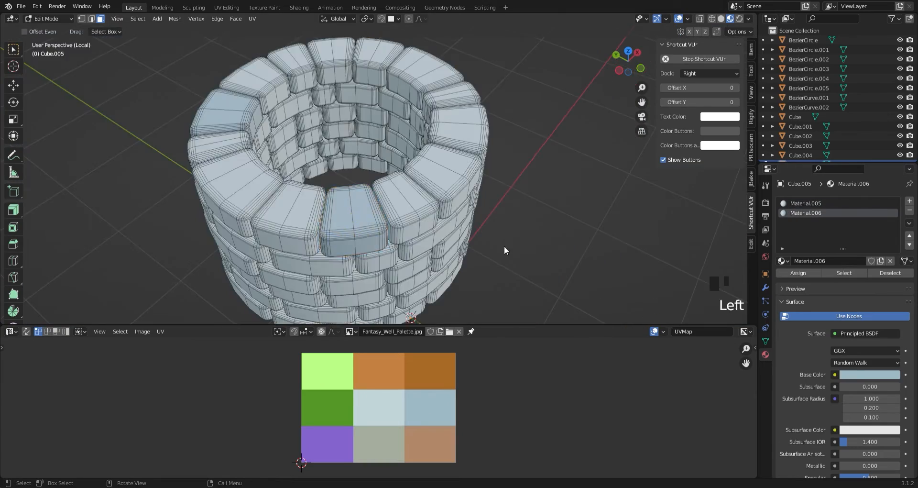
scroll(507, 246, "up", 1)
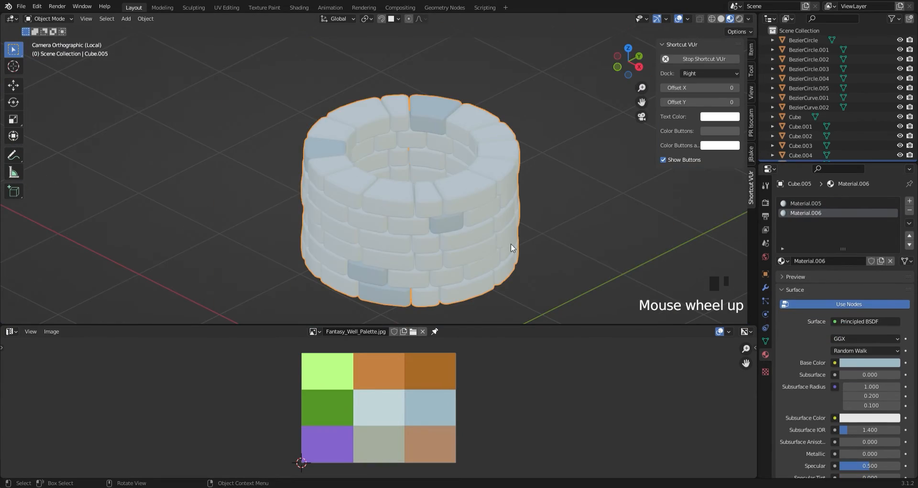
Resume mesh editing and select the front and upper faces of a lower-course stone on the wall's near outer side.
key("Tab")
scroll(418, 188, "down", 2)
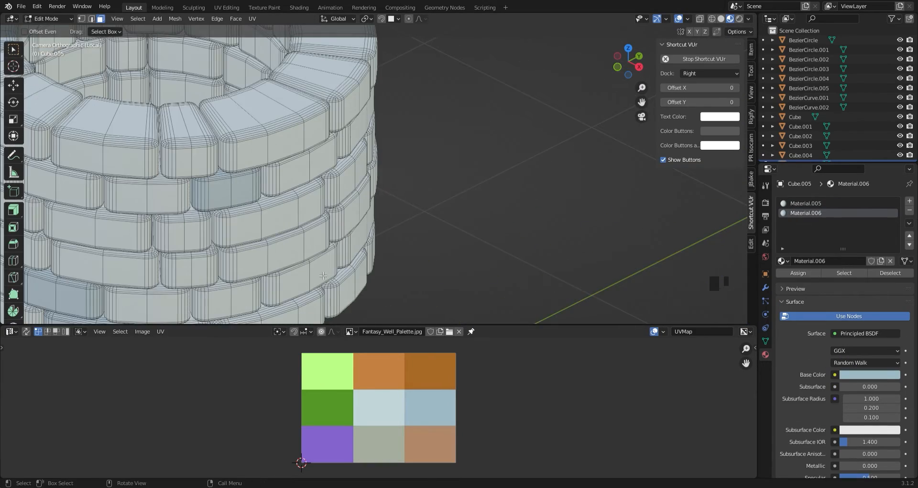
scroll(323, 275, "up", 3)
left_click_drag(152, 208, 104, 188)
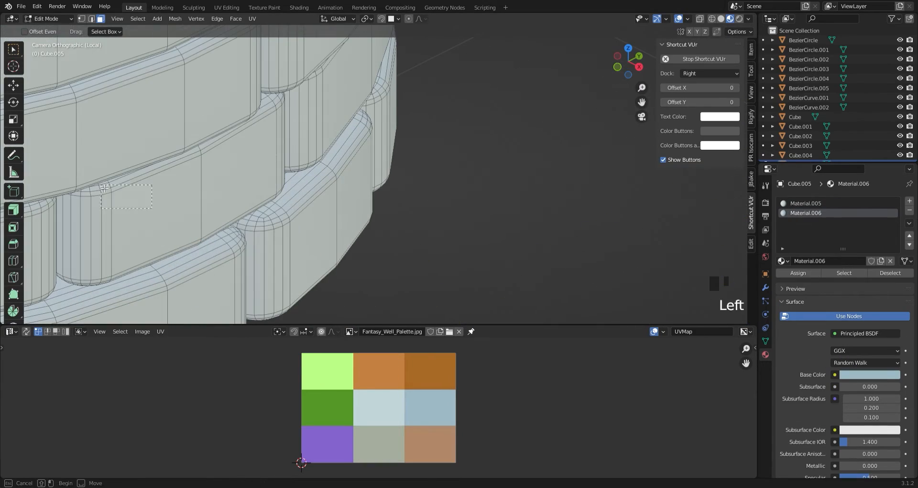
left_click_drag(262, 101, 259, 97, "shift")
middle_click_drag(268, 115, 271, 130)
scroll(270, 144, "up", 16)
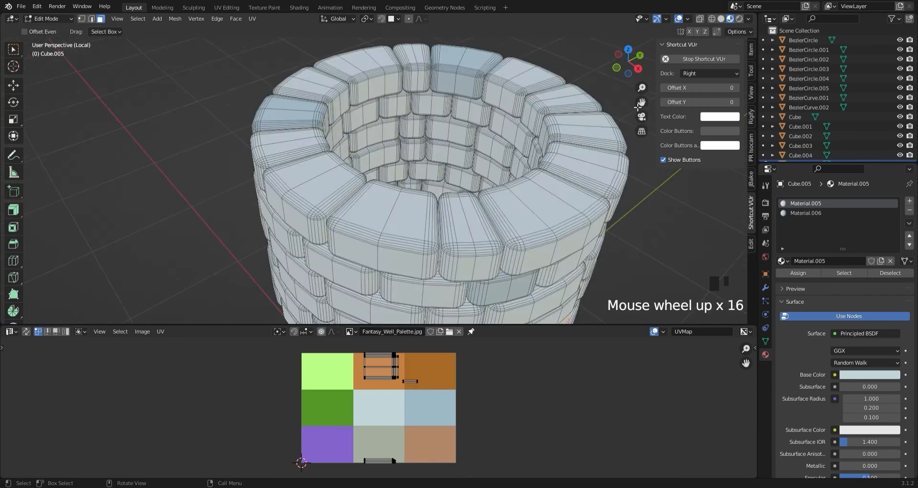
Add the end faces and the lower edge faces of this near-side stone to the selection.
scroll(162, 220, "down", 2)
middle_click_drag(115, 184, 201, 191)
left_click_drag(201, 192, 196, 180, "shift")
middle_click_drag(206, 267, 210, 239)
left_click_drag(211, 244, 203, 218, "shift")
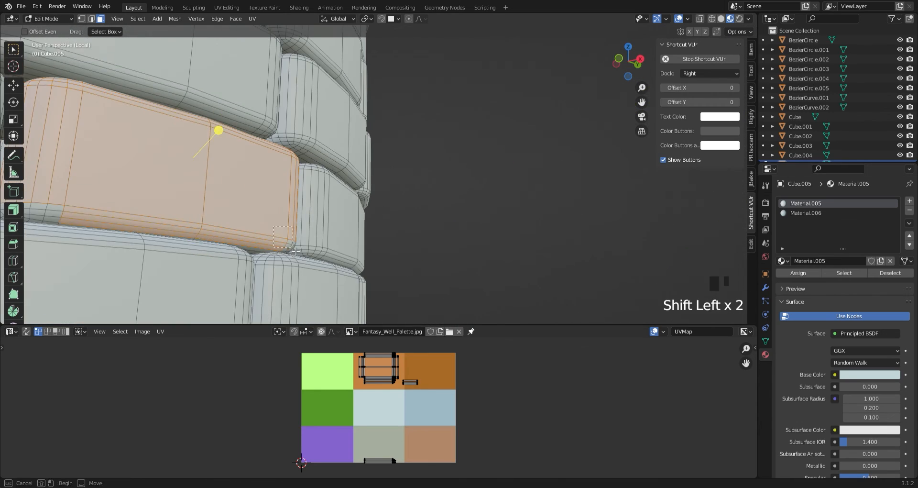
middle_click_drag(206, 220, 325, 230)
left_click_drag(328, 259, 322, 228, "shift")
left_click_drag(258, 237, 257, 237, "shift")
middle_click_drag(258, 239, 263, 291)
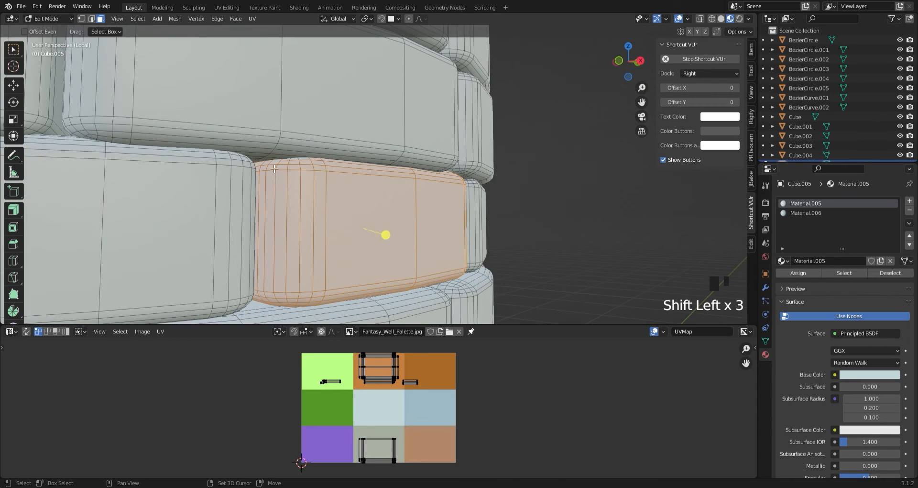
Add the near-side stone's remaining corner faces, assign Material.006 to it and leave mesh editing.
middle_click_drag(274, 169, 176, 167)
scroll(348, 169, "up", 2)
left_click_drag(348, 170, 394, 177, "shift")
middle_click_drag(395, 176, 404, 184)
left_click_drag(378, 175, 406, 189, "shift")
middle_click_drag(397, 239, 378, 203)
left_click_drag(364, 233, 419, 276, "shift")
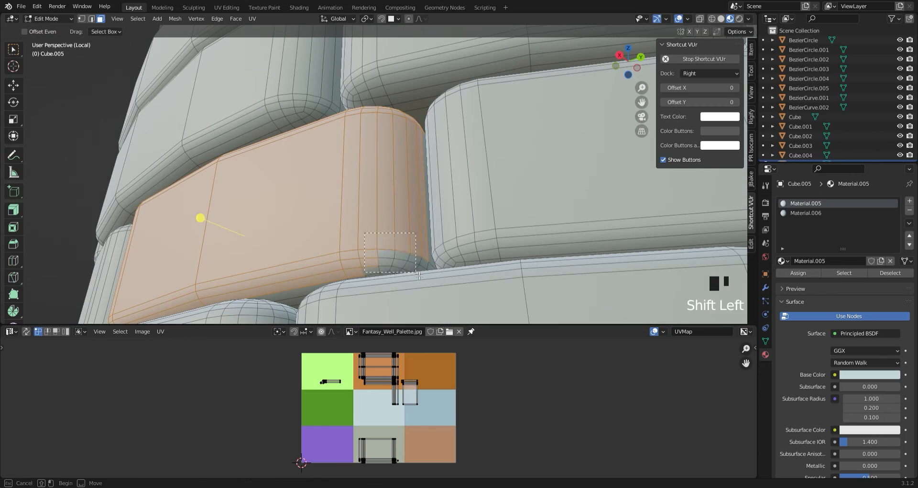
middle_click_drag(365, 282, 436, 213)
scroll(246, 242, "up", 2)
middle_click_drag(246, 242, 323, 246)
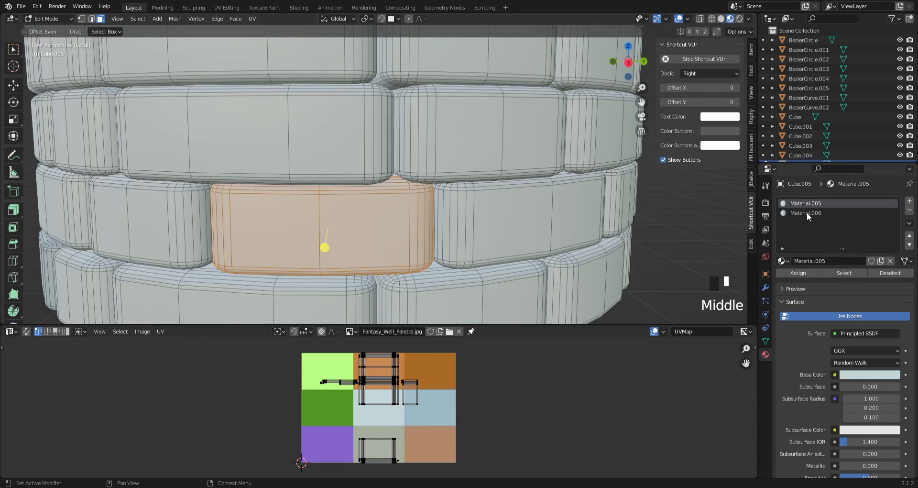
key("Tab")
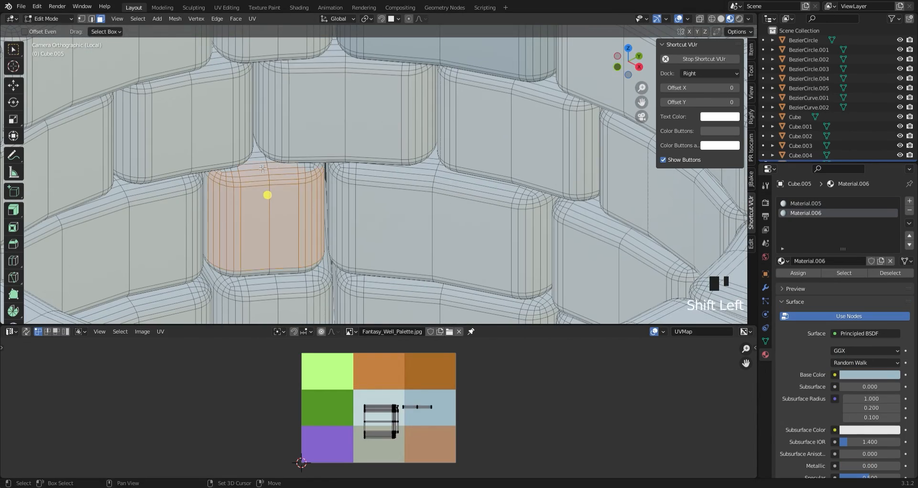
Select the front, upper and side faces of a small stone on the inside of the well wall.
key("ctrl+z")
scroll(221, 185, "up", 3)
scroll(191, 177, "down", 1)
left_click(136, 165, "shift")
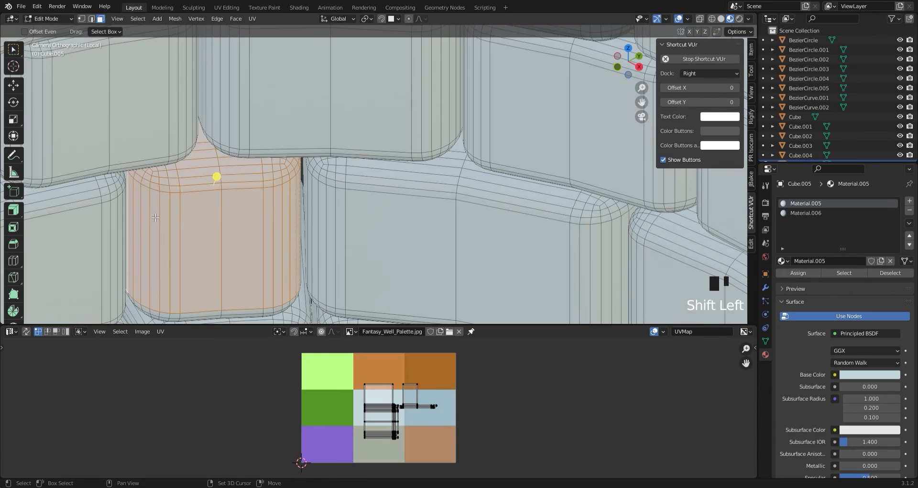
left_click(128, 260, "shift")
middle_click_drag(227, 293, 251, 145, "shift")
scroll(251, 145, "up", 5)
scroll(258, 144, "down", 10)
scroll(473, 101, "up", 10)
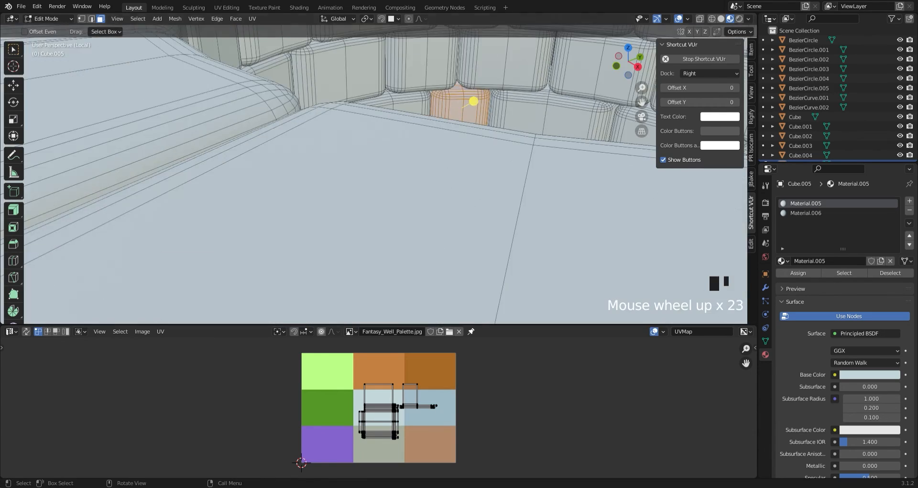
left_click(142, 279, "shift")
middle_click_drag(474, 101, 405, 160)
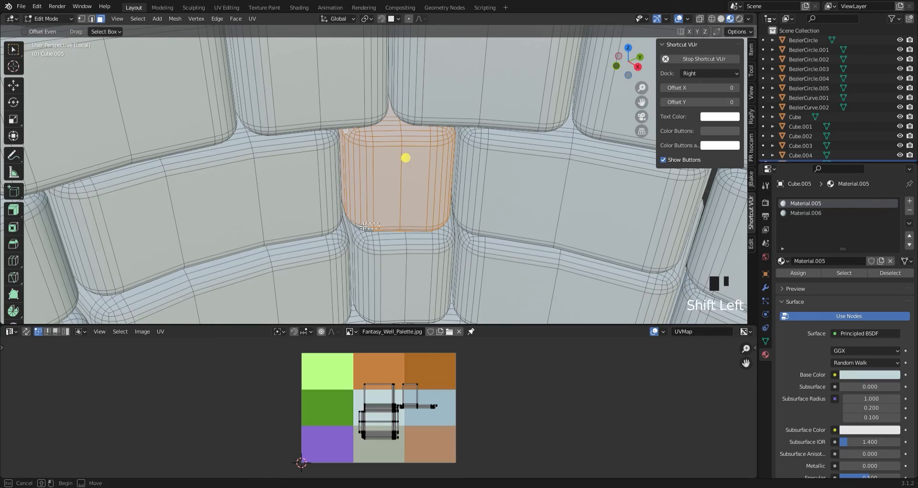
Complete the small inner stone's face selection, assign Material.006 to it and leave mesh editing.
middle_click_drag(388, 169, 445, 179)
left_click(462, 204, "shift")
left_click(806, 212)
left_click(799, 273)
key("Tab")
scroll(481, 248, "down", 8)
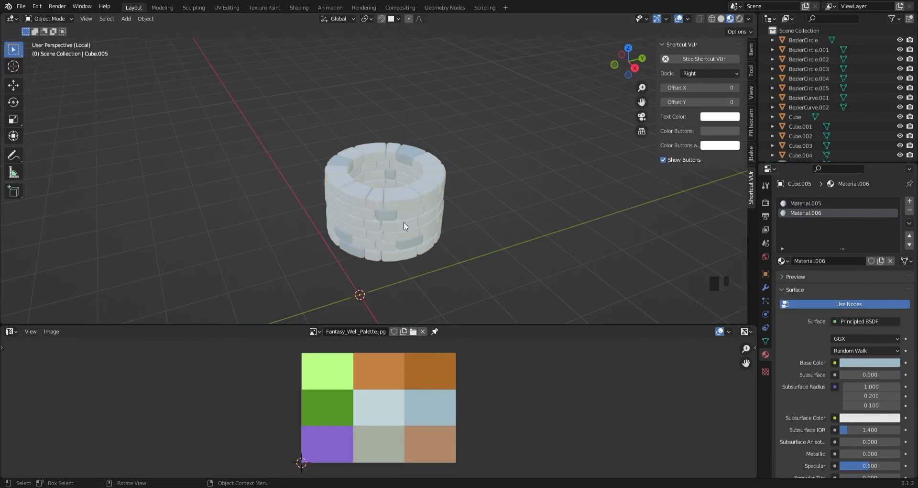
Return to mesh editing, select another spot on the wall and assign Material.006 to it.
key("Tab")
middle_click_drag(287, 302, 287, 282)
scroll(383, 201, "up", 12)
left_click(246, 95)
left_click(806, 213)
left_click(798, 273)
Select the front, upper and side faces of an outer stone two courses below the uppermost ring.
scroll(334, 191, "up", 16)
left_click(167, 297)
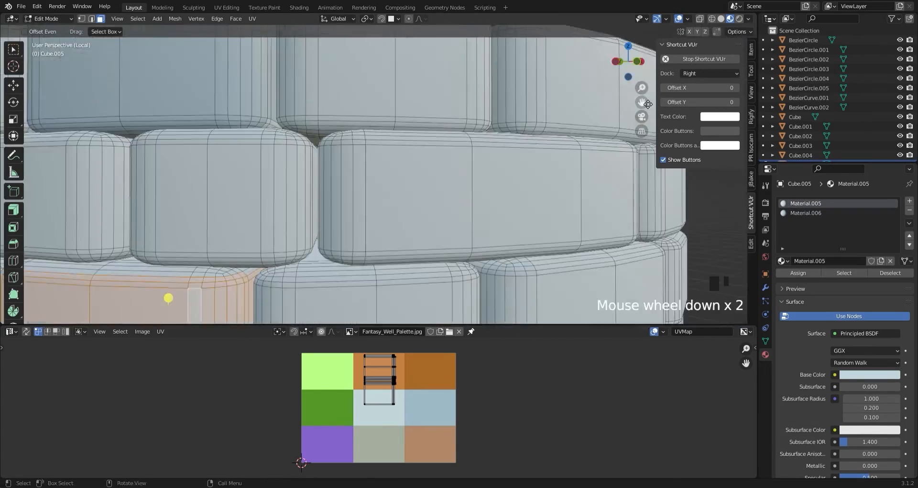
left_click_drag(350, 169, 327, 155, "shift")
middle_click_drag(327, 155, 314, 178)
left_click(335, 213, "shift")
left_click(403, 211, "shift")
middle_click_drag(403, 211, 457, 235)
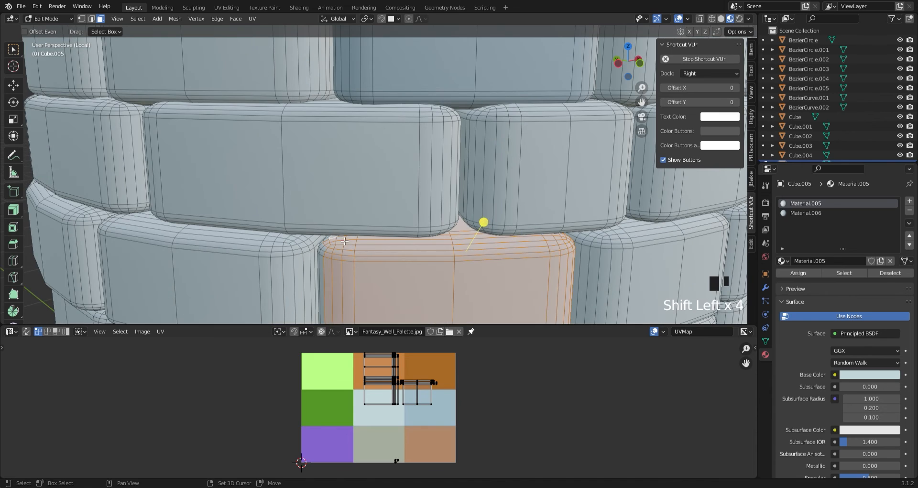
left_click(324, 246, "shift")
Add the outer stone's lower edge and corner faces, assign Material.006 to it and return to Object Mode in camera view.
left_click_drag(629, 61, 620, 56)
left_click(383, 158, "shift")
scroll(312, 164, "up", 4)
middle_click_drag(442, 135, 493, 137)
left_click_drag(492, 136, 384, 91, "shift")
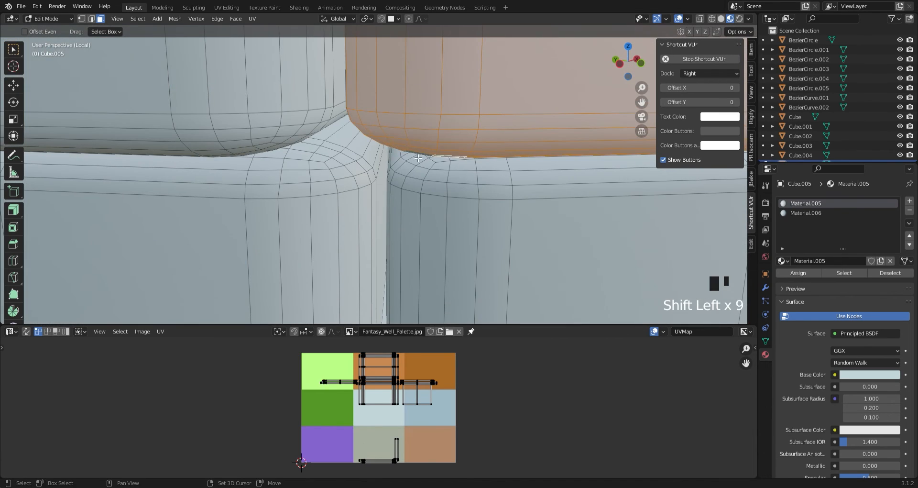
scroll(419, 158, "down", 5)
middle_click_drag(479, 145, 207, 149)
key("Tab")
key("KP_0")
scroll(456, 200, "down", 2)
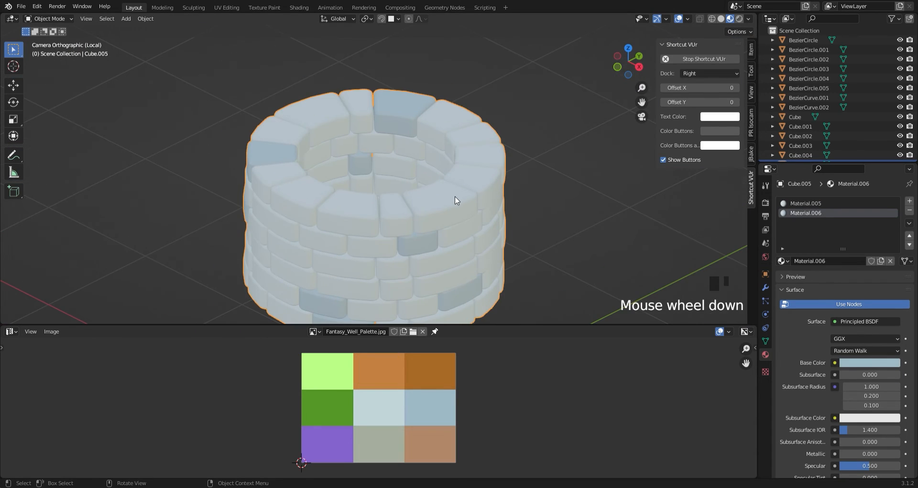
In mesh editing, select the front, upper and near-end faces of another outer stone in a middle course.
scroll(455, 200, "down", 1)
key("Tab")
scroll(309, 246, "up", 4)
middle_click_drag(308, 246, 431, 139, "shift")
scroll(406, 153, "up", 5)
left_click(359, 168)
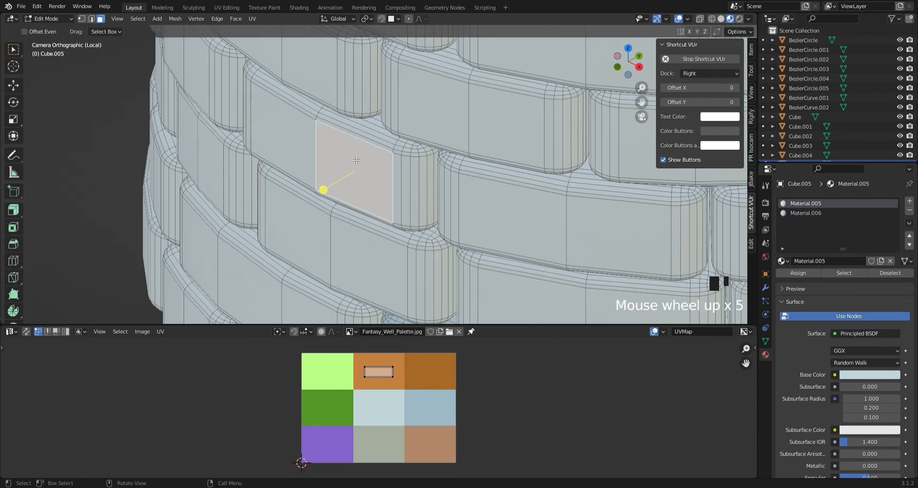
left_click_drag(425, 181, 306, 129, "shift")
scroll(406, 153, "up", 5)
left_click(496, 149, "shift")
left_click_drag(492, 137, 487, 126, "shift")
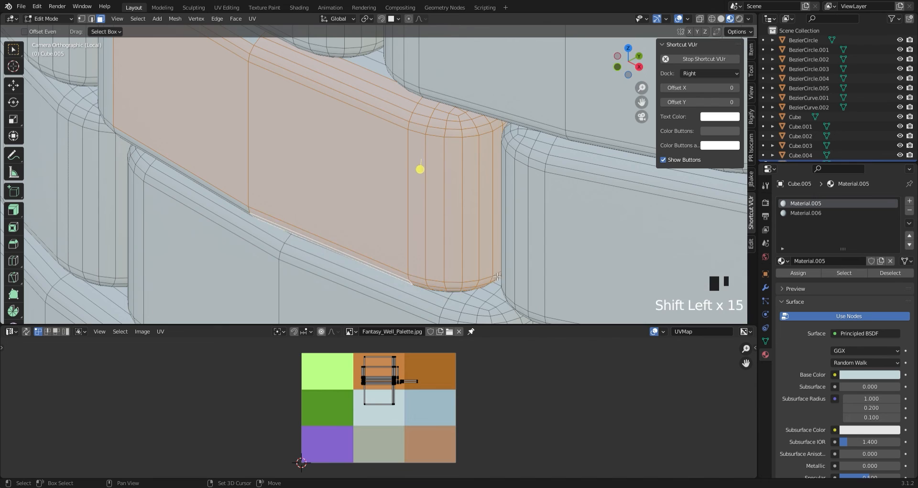
Add the faces along the middle-course stone's lower edge and lower corners to the selection.
middle_click_drag(498, 277, 488, 167)
scroll(488, 167, "up", 4)
left_click(514, 128, "shift")
middle_click_drag(514, 127, 373, 167)
scroll(373, 167, "down", 3)
middle_click_drag(220, 167, 421, 215, "shift")
scroll(421, 215, "up", 4)
left_click_drag(424, 254, 440, 204, "shift")
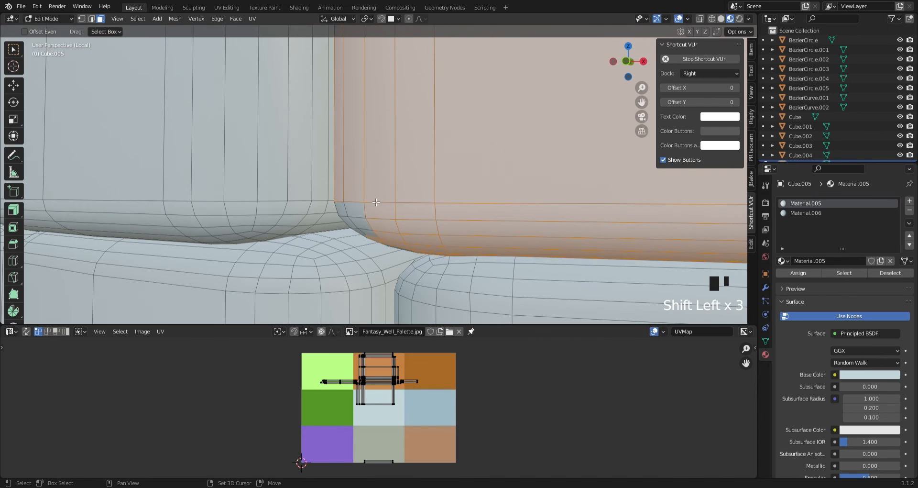
left_click_drag(376, 202, 342, 234, "shift")
Extend the middle-course stone's face selection along its side edges, upper edge and upper corner.
middle_click_drag(354, 225, 362, 173)
left_click(381, 72, "shift")
left_click(473, 123, "shift")
left_click_drag(424, 106, 420, 102, "shift")
left_click(557, 143, "shift")
left_click(570, 204, "shift")
middle_click_drag(425, 110, 550, 191)
left_click(550, 153, "shift")
middle_click_drag(550, 144, 540, 259, "shift")
left_click_drag(562, 259, 532, 228, "shift")
left_click(507, 224, "shift")
scroll(507, 224, "down", 3)
scroll(488, 287, "up", 3)
left_click(485, 308, "shift")
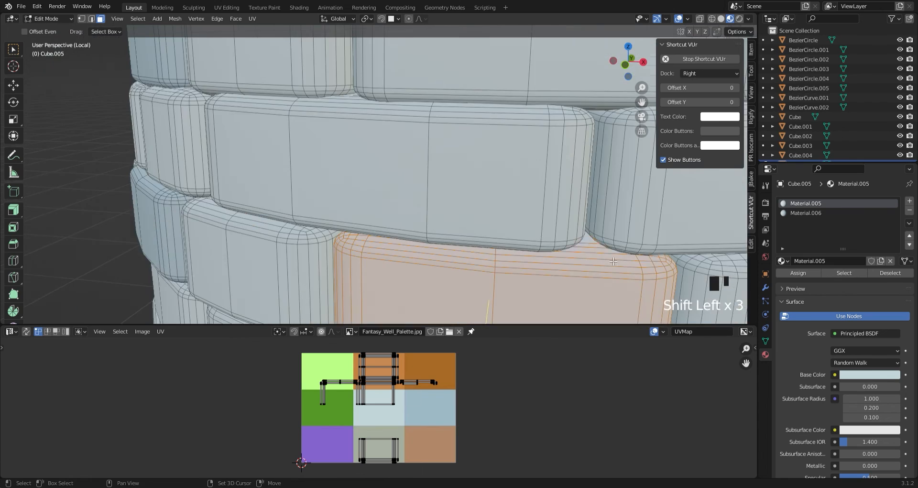
Add the stone's last corner faces, assign Material.006 to it and save the file with the whole scene in camera view.
scroll(382, 177, "up", 4)
middle_click_drag(564, 230, 335, 191, "shift")
left_click(263, 188, "shift")
left_click(107, 173, "shift")
left_click(807, 214)
left_click(799, 274)
key("Tab")
scroll(529, 229, "down", 14)
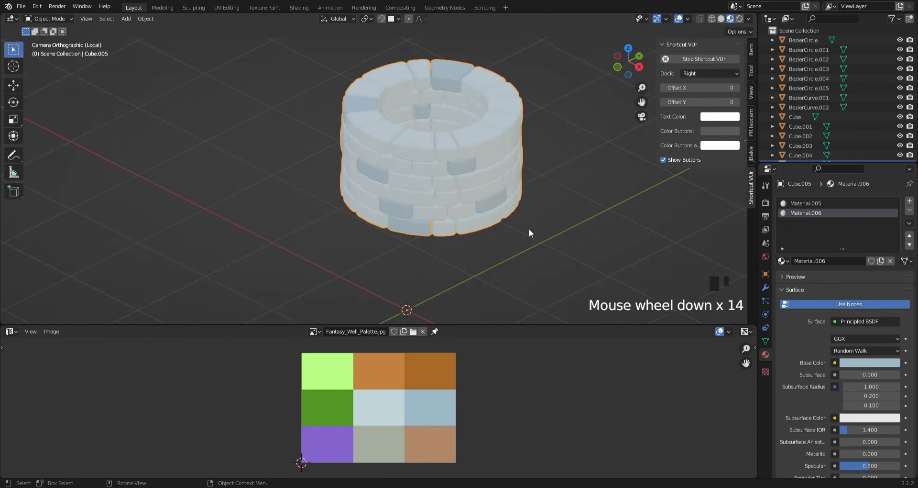
key("KP_Divide")
key("KP_0")
key("ctrl+s")
Add a plane, scale it up well beyond the camera frame and lower it along Z beneath the well's base.
key("shift+a")
left_click(562, 211)
key("s")
scroll(400, 235, "down", 4)
key("s")
key("g")
key("z")
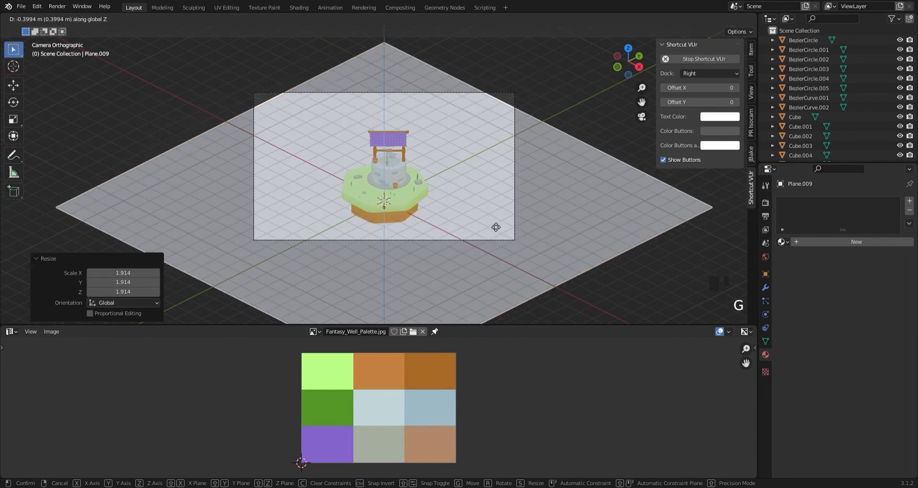
left_click(495, 233)
Hide the ground plane, scale up all the other scene objects together and unhide the plane.
key("h")
key("a")
key("s")
left_click(447, 197)
key("alt+h")
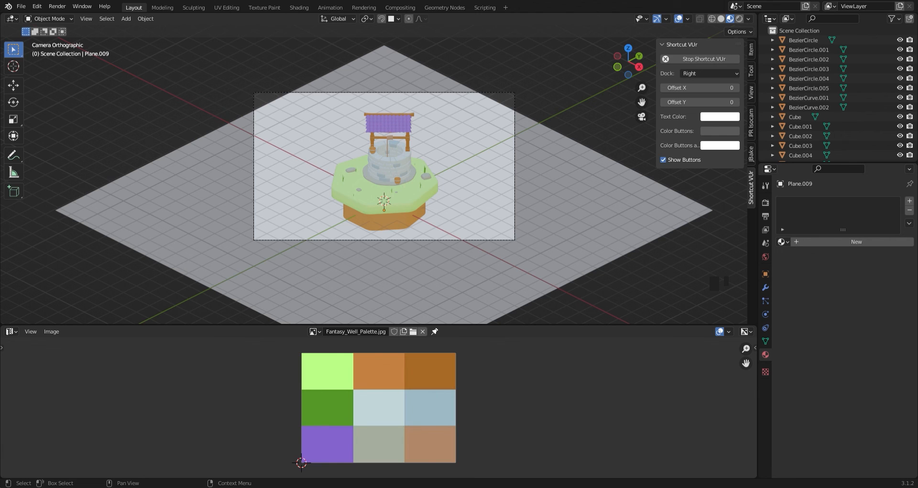
Create a new material on the ground plane and set its base color to hex FEFEDF.
left_click(391, 127)
left_click(870, 343)
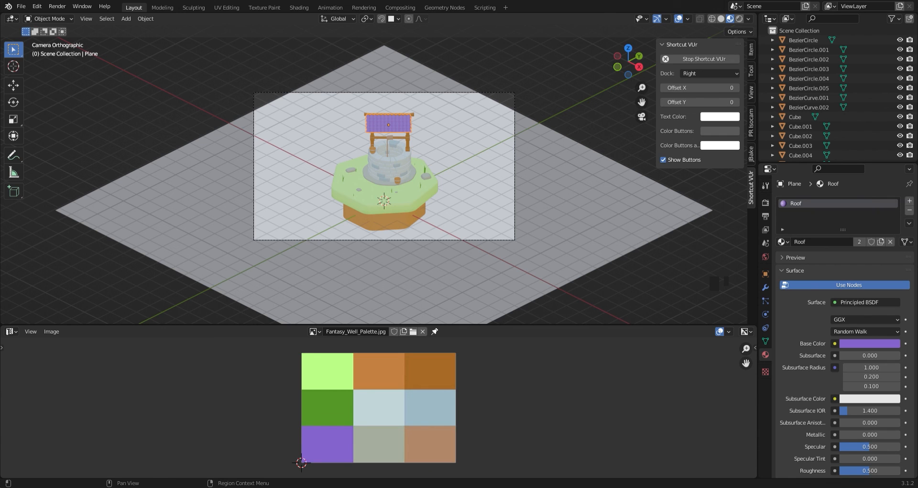
left_click(546, 230)
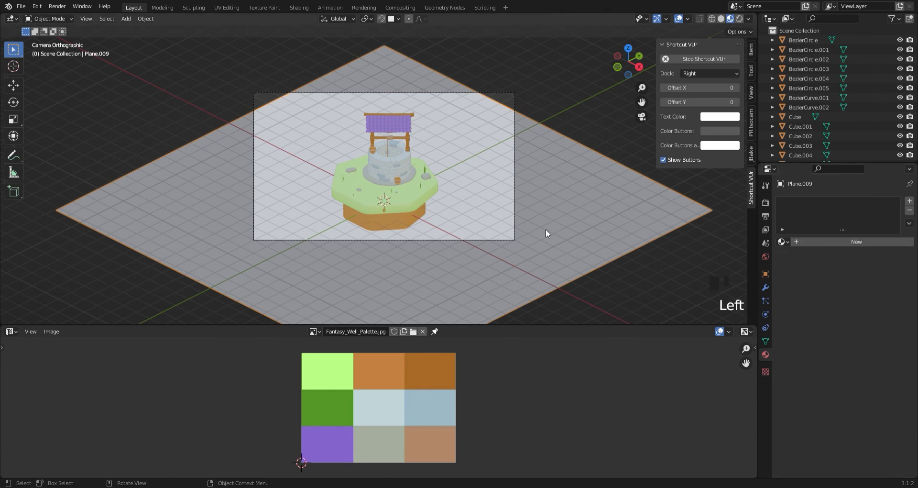
left_click(857, 242)
left_click(870, 343)
left_click(851, 301)
key("ctrl+v")
key("Return")
Change the ground plane's base color to a salmon red and scale the plane up further.
left_click(870, 344)
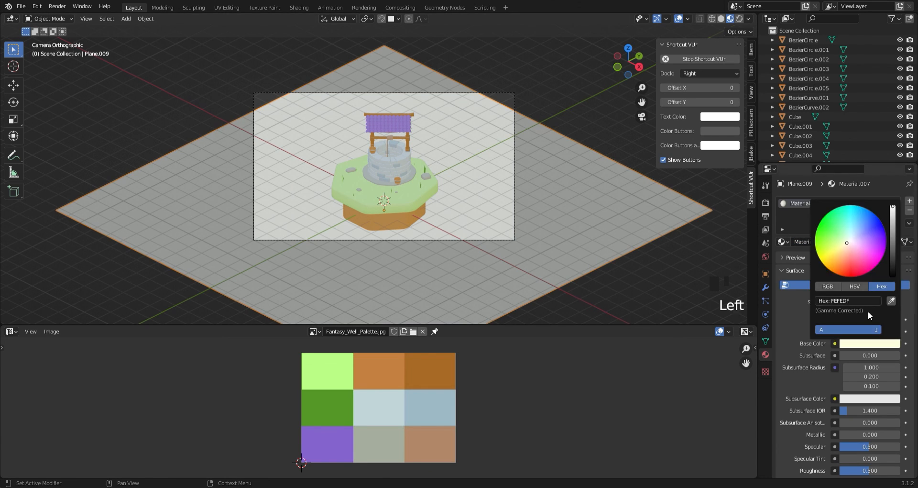
left_click(856, 300)
key("ctrl+v")
key("Return")
left_click(678, 19)
key("s")
left_click(515, 114)
scroll(534, 144, "up", 5)
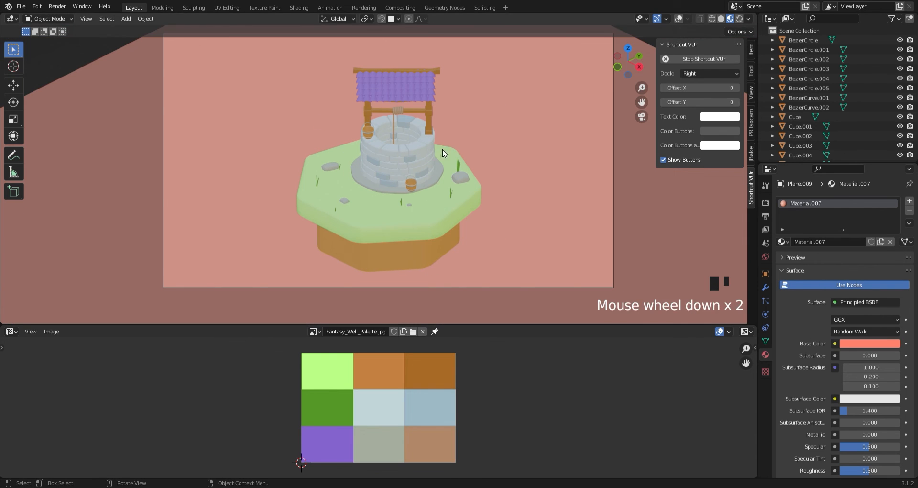
Isolate one of the well's wooden posts in mesh editing with X-ray on and select the faces of its collar bands.
left_click(679, 19)
left_click(429, 123)
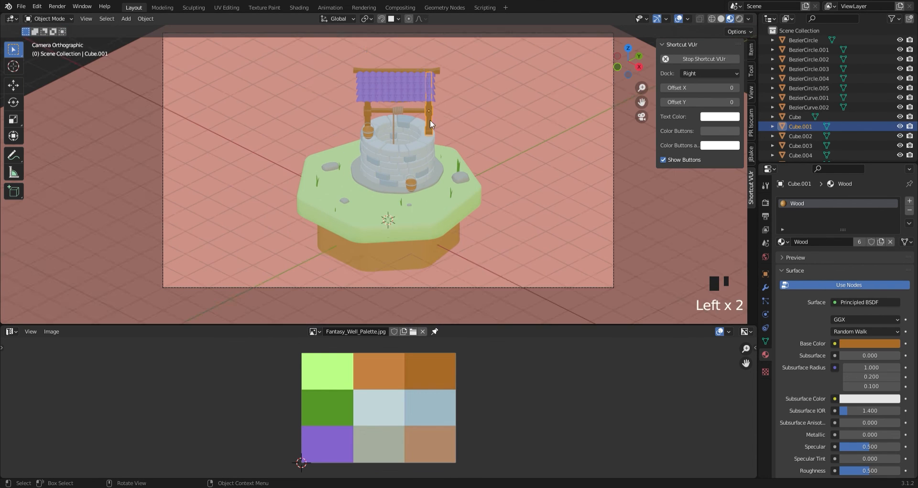
middle_click_drag(431, 143, 421, 160)
key("Tab")
key("KP_Divide")
scroll(406, 192, "up", 4)
left_click(700, 19)
left_click_drag(458, 254, 306, 201)
scroll(308, 203, "down", 4)
left_click_drag(425, 297, 320, 253)
left_click_drag(334, 175, 425, 227, "shift")
Add a second material slot with a new material for the post's bands and leave the isolated mesh editing.
left_click(910, 201)
left_click(856, 262)
key("Tab")
key("KP_Divide")
Assign a new second-slot material to the other post's bands and return to the full scene with overlays hidden.
left_click(362, 91)
key("Tab")
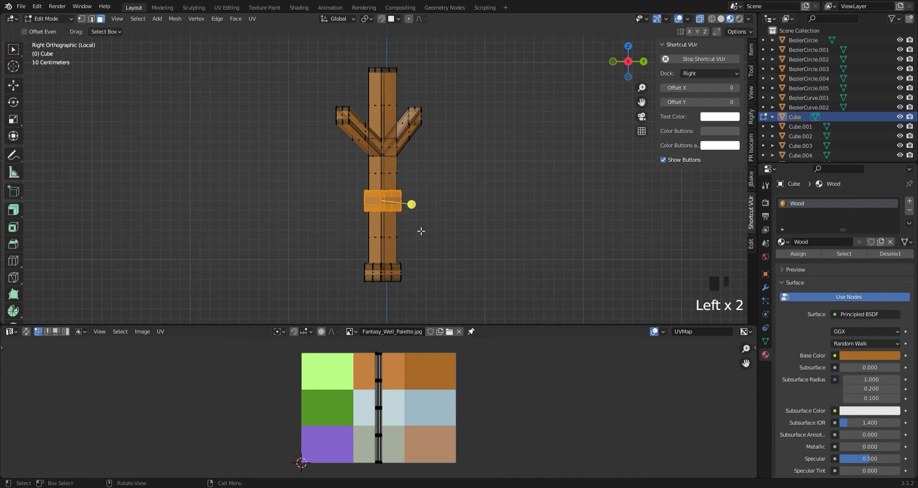
left_click(909, 201)
left_click(856, 261)
left_click(803, 273)
key("Tab")
key("KP_Divide")
left_click(492, 133)
left_click(678, 19)
scroll(446, 115, "up", 4)
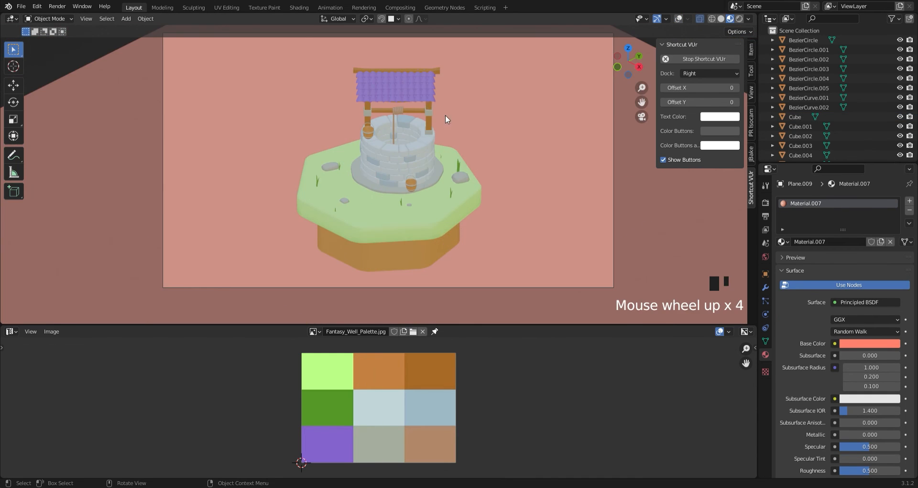
Switch the render engine to Cycles and enable viewport denoising.
scroll(446, 115, "down", 2)
left_click(765, 203)
left_click(874, 202)
left_click(874, 227)
left_click(874, 246)
left_click(795, 314)
Set the render max samples to 1024 and show the viewport in rendered shading.
left_click(849, 352)
type("1024")
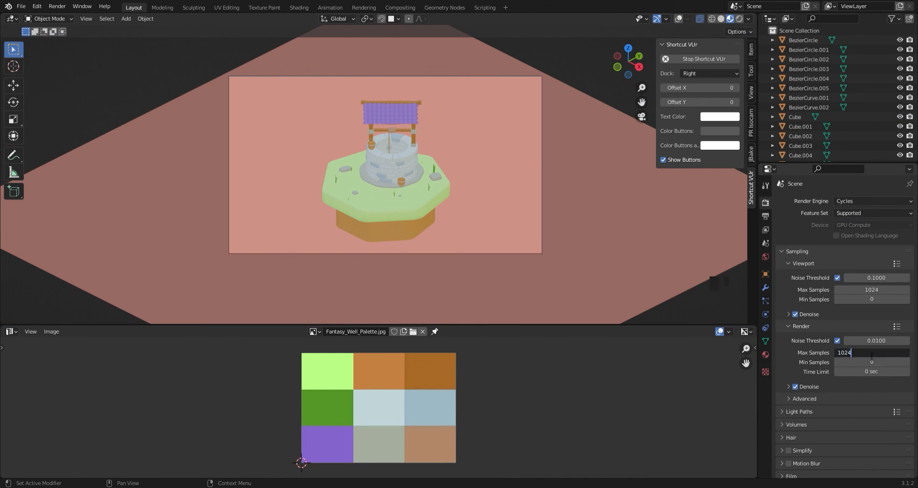
key("Return")
left_click(789, 386)
left_click(845, 401)
left_click(766, 217)
left_click(766, 230)
left_click(766, 203)
left_click(740, 19)
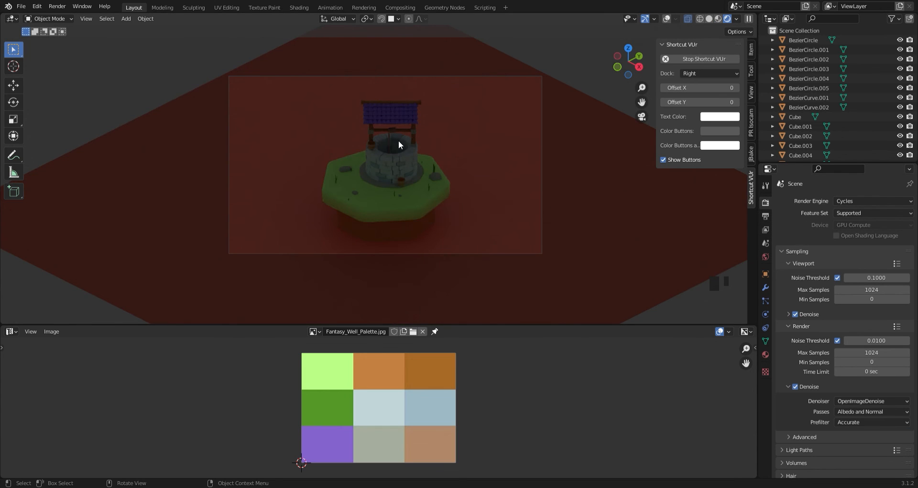
Add a Sun light with overlays shown and raise it about 9.13 m along Z above the well.
key("shift+a")
mouse_move(374, 286)
left_click(405, 296)
left_click(667, 19)
key("g")
key("z")
left_click(401, 58)
scroll(402, 58, "down", 3)
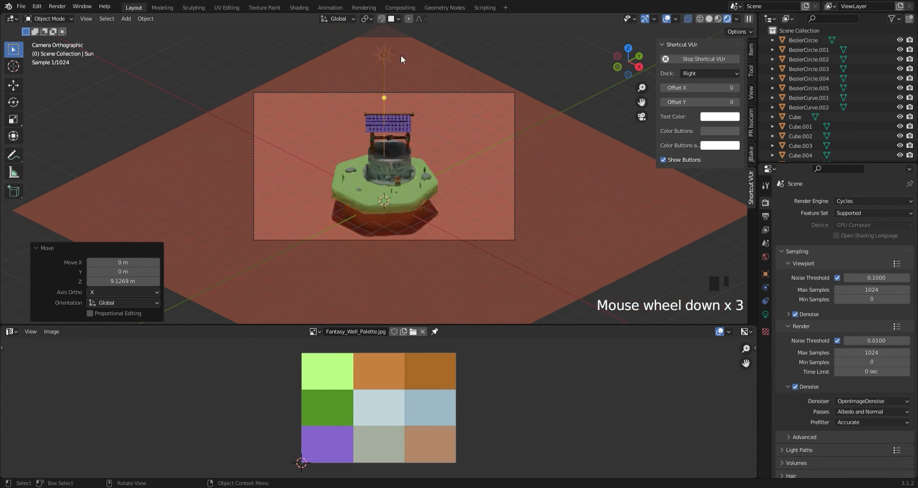
Move the Sun light along Y and aim it at the well.
key("g")
key("y")
left_click(343, 85)
left_click_drag(325, 125, 394, 158)
scroll(505, 180, "up", 3)
scroll(507, 185, "down", 1)
Set the Sun light's color to pale yellow and its strength to 2.220.
left_click(766, 314)
left_click(857, 256)
left_click_drag(850, 165, 847, 166)
left_click_drag(865, 267, 894, 267)
scroll(229, 80, "up", 2)
Limit the render region to the camera frame, then shift the Sun light along X and re-aim it at the well.
key("ctrl+b")
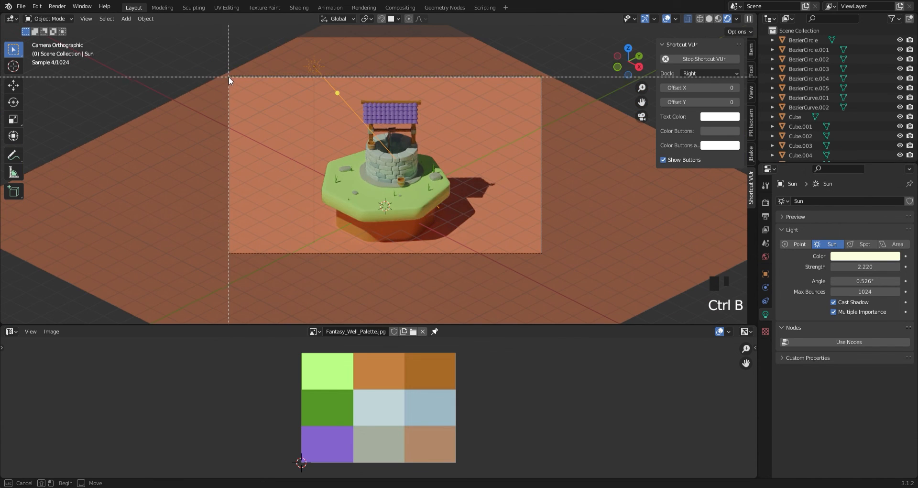
left_click_drag(229, 77, 542, 253)
scroll(472, 115, "up", 1)
middle_click_drag(471, 115, 520, 148)
key("g")
key("x")
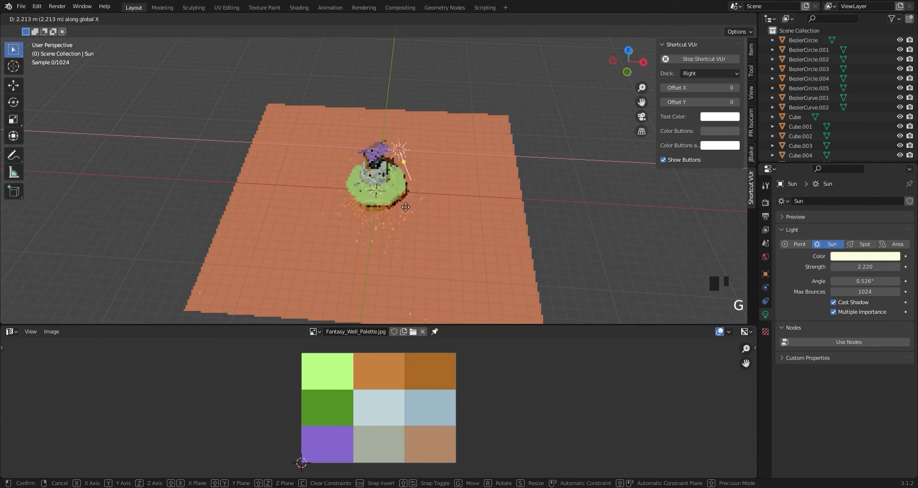
left_click(399, 151)
left_click(642, 117)
mouse_move(398, 109)
left_mouse_down()
mouse_move(383, 143)
mouse_move(394, 142)
left_mouse_up()
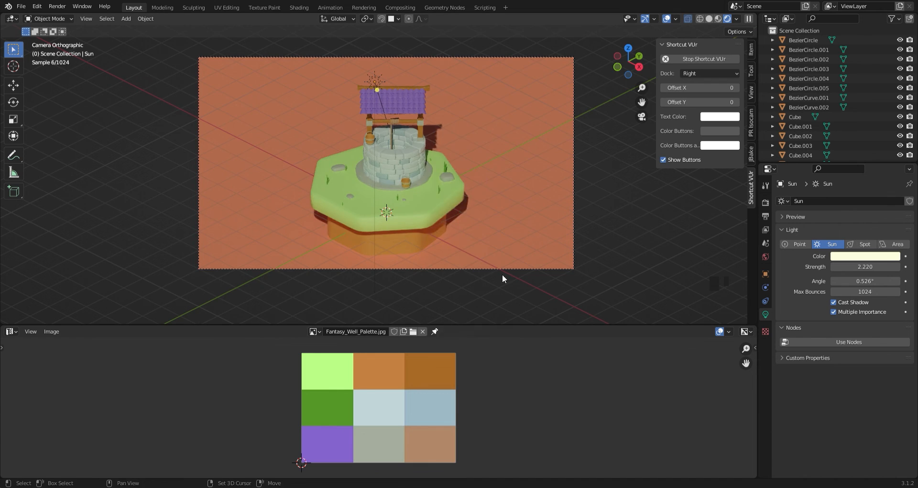
Add an Area light to the scene and raise it along Z.
key("shift+a")
mouse_move(502, 275)
left_click(550, 304)
scroll(385, 238, "down", 2)
key("g")
key("z")
left_click(617, 67)
Move the Area light along X and Z to one side of the island and aim it at the well.
key("g")
key("x")
key("g")
key("z")
left_click_drag(424, 221, 376, 181)
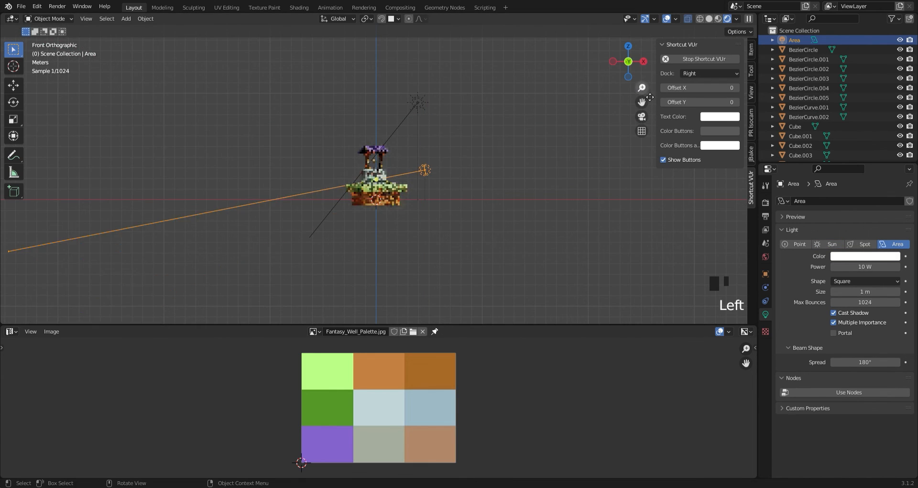
left_click(642, 117)
scroll(445, 181, "up", 2)
left_click_drag(437, 181, 421, 202)
Set the Area light's color to light purple and its power to 85.8 W.
left_click(841, 256)
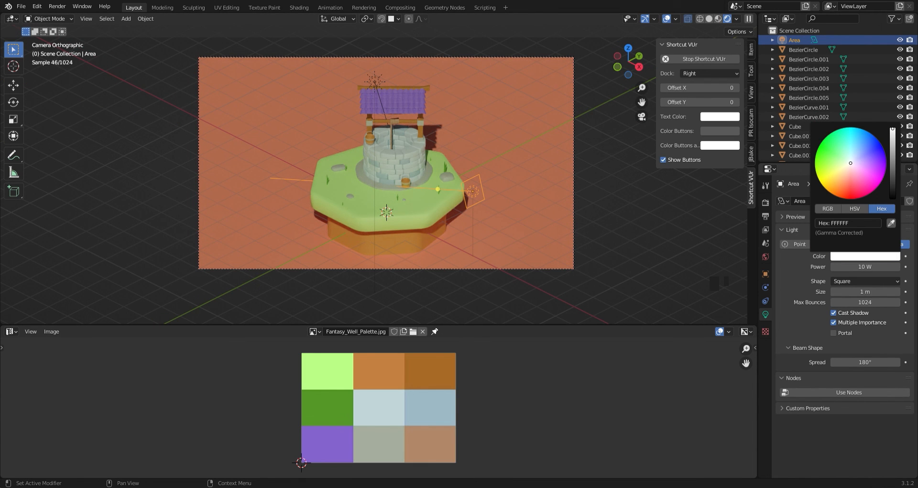
left_click(851, 257)
left_click(867, 167)
left_click_drag(865, 267, 885, 267)
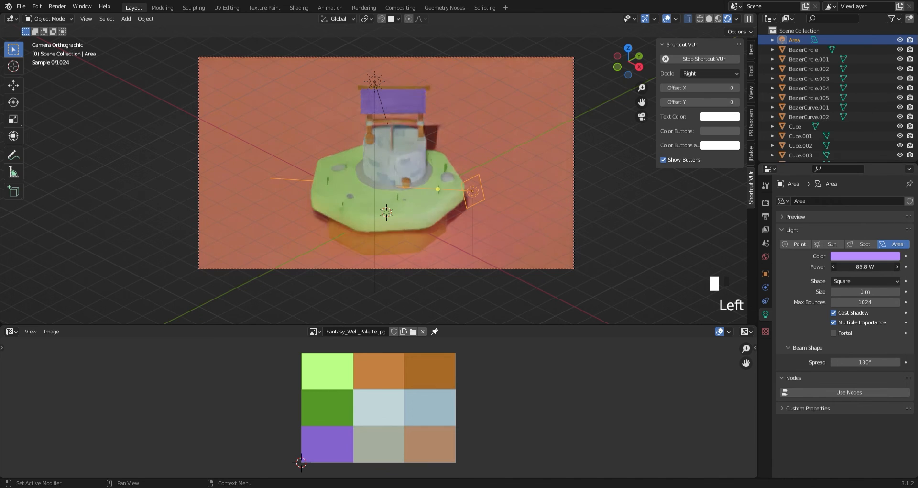
Raise the Area light along Z and re-aim it at the base of the well.
key("g")
key("z")
left_click(479, 137)
left_click_drag(438, 135, 445, 151)
Change the Area light's color to green and set its power to 200 W.
left_click(842, 256)
left_click(830, 159)
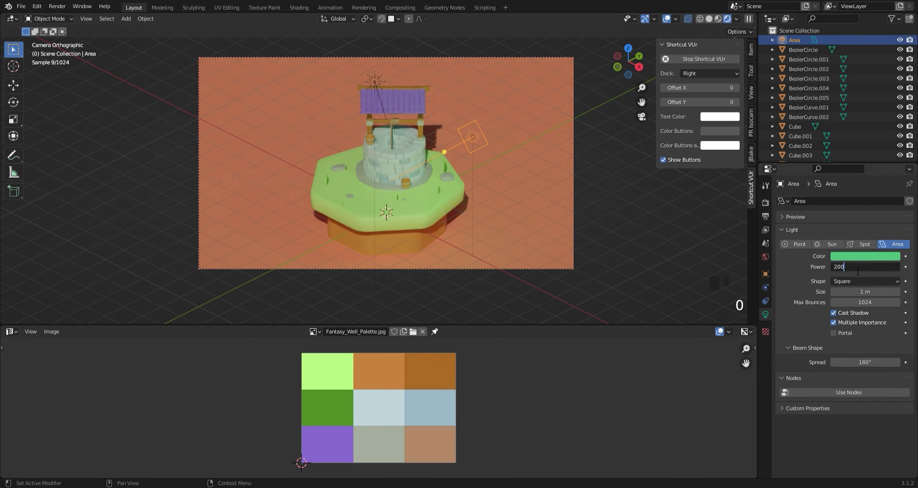
left_click(533, 233)
Start rendering the still image from the camera.
scroll(533, 233, "up", 1)
scroll(530, 225, "down", 1)
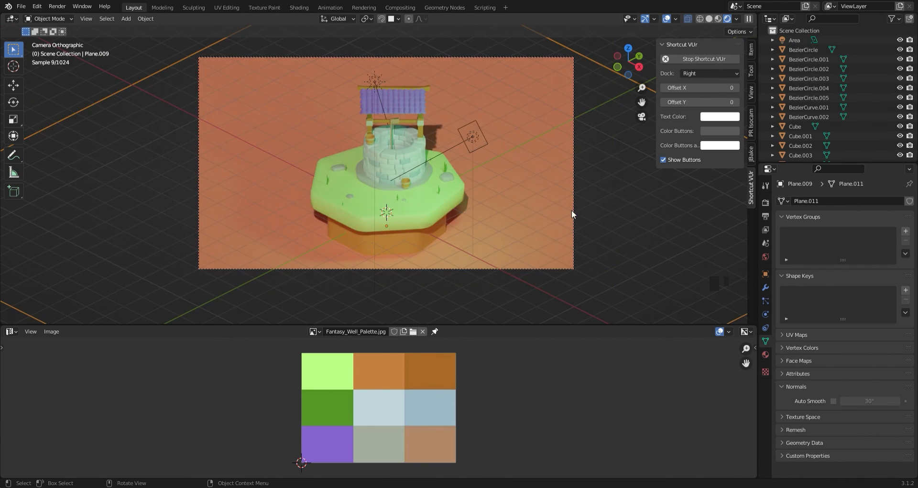
left_click(57, 6)
left_click(67, 16)
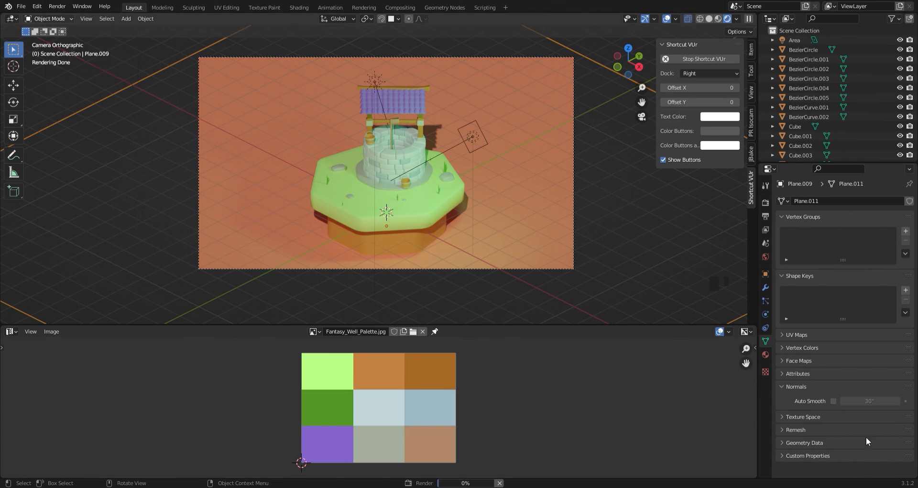